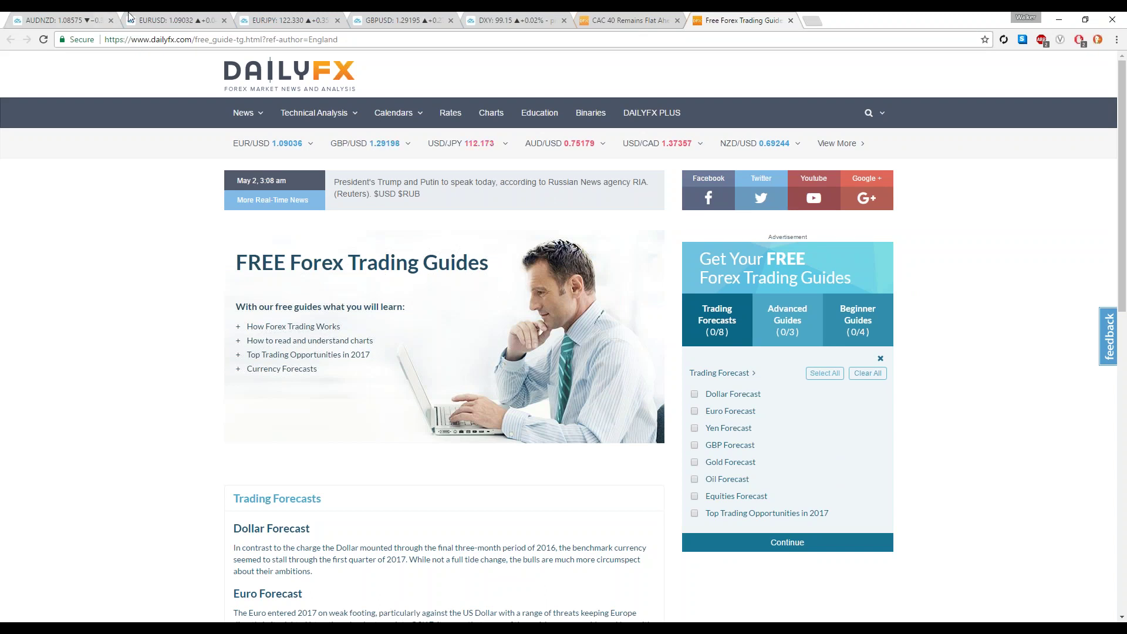
- Copy the URL of the DailyFX free forex trading guides page from the address bar
{"action": "key", "text": "ctrl+l"}
{"action": "right_click", "coordinate": [351, 37]}
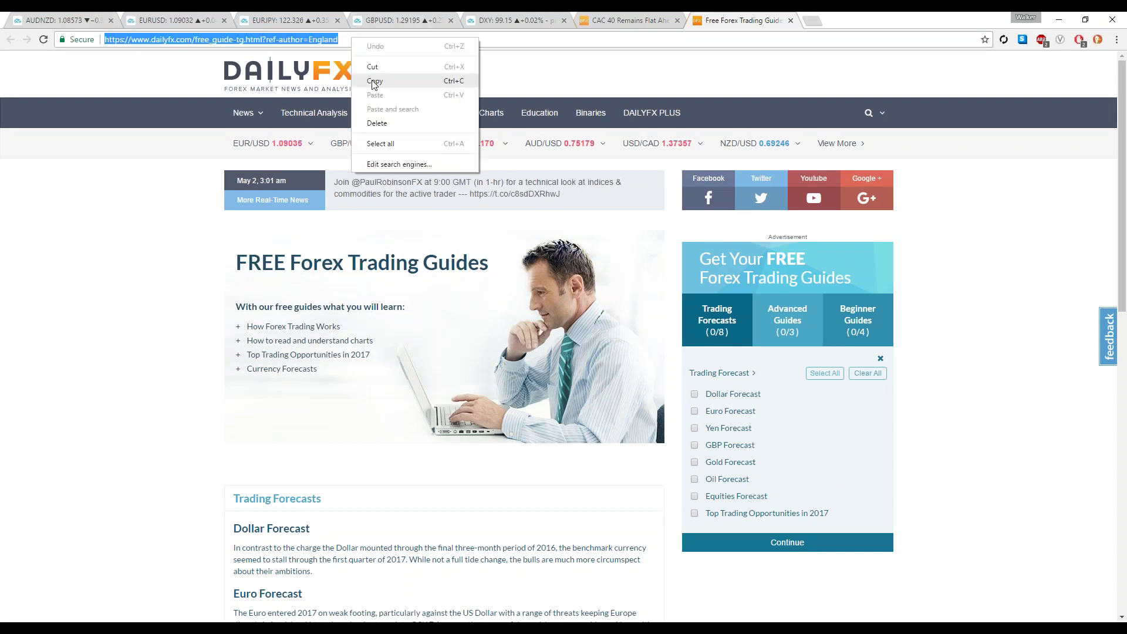
{"action": "left_click", "coordinate": [375, 82]}
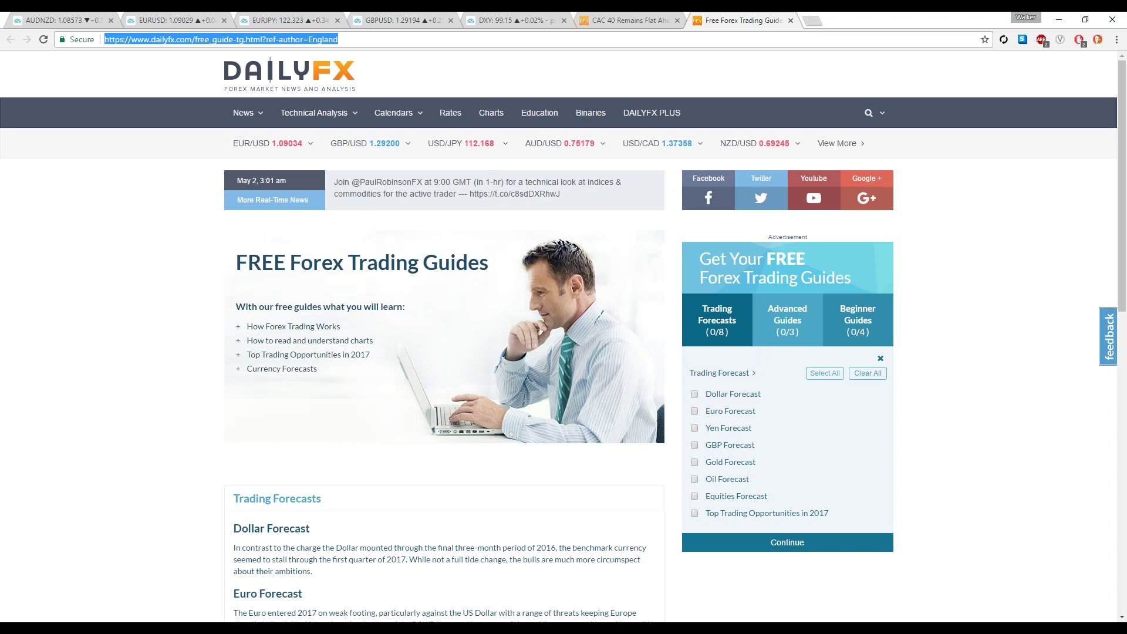
{"action": "key", "text": "alt+Tab"}
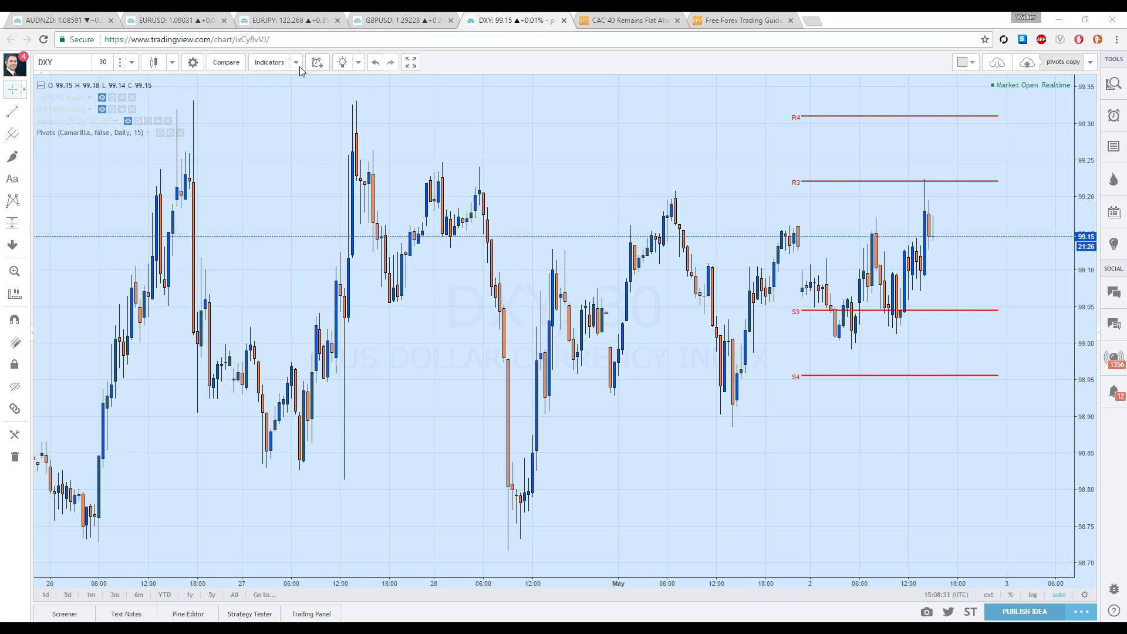
- Pan the DXY 30-minute chart left to leave empty space after the latest candles
{"action": "left_click_drag", "start_coordinate": [794, 115], "coordinate": [735, 114]}
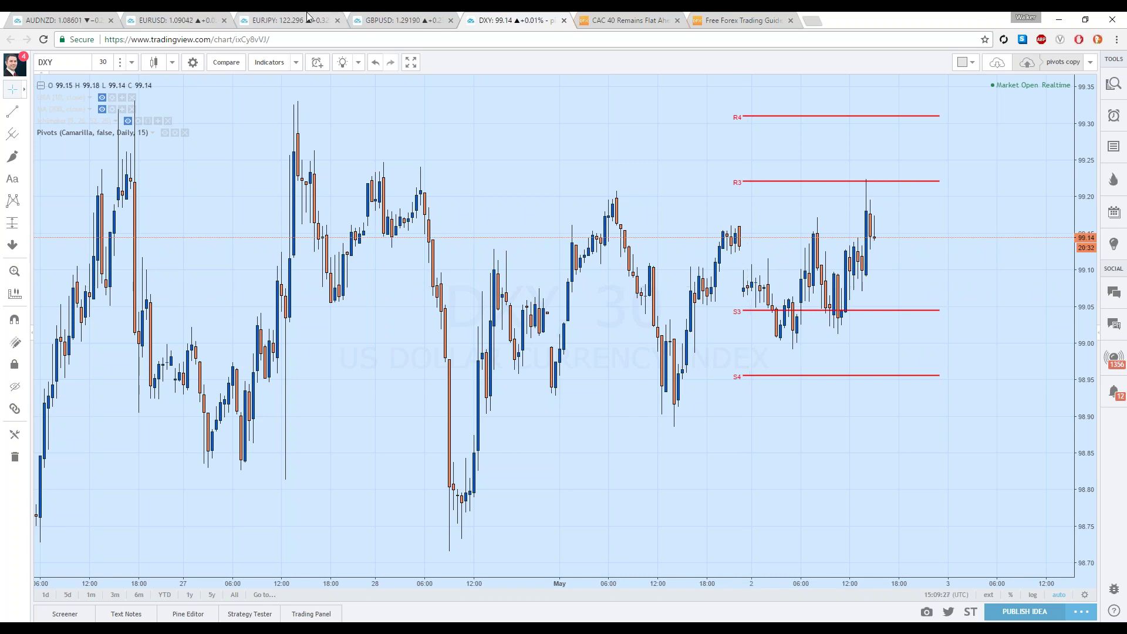
- Flip through the EURUSD, EURJPY, GBPUSD and DXY charts, ending on the GBPUSD 2-hour chart
{"action": "left_click", "coordinate": [176, 20]}
{"action": "left_click", "coordinate": [285, 18]}
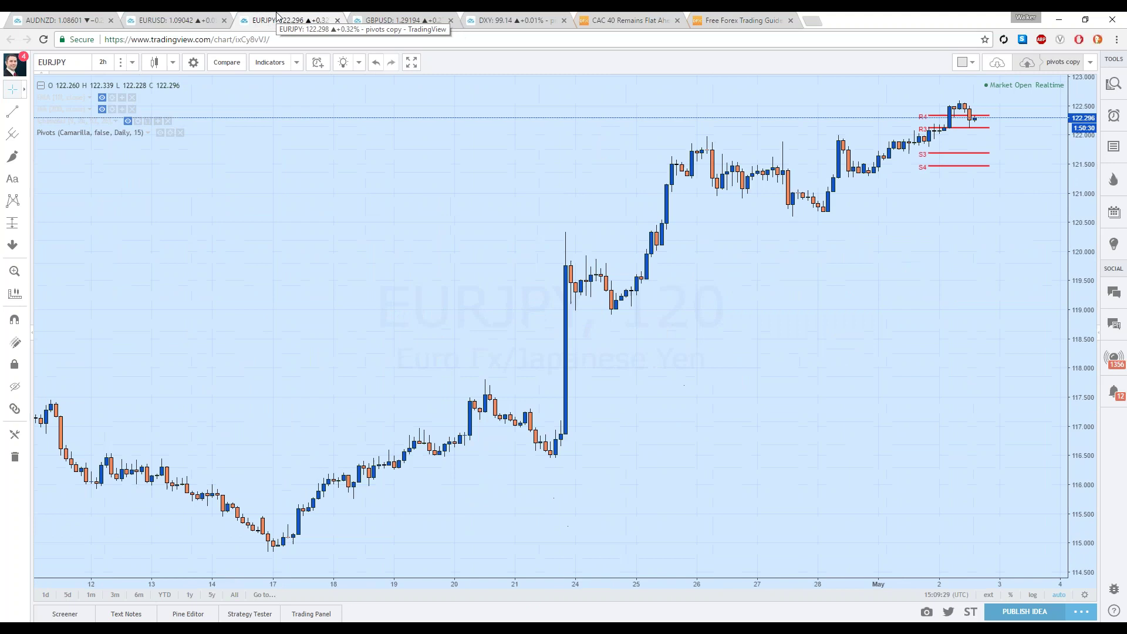
{"action": "left_click", "coordinate": [391, 18]}
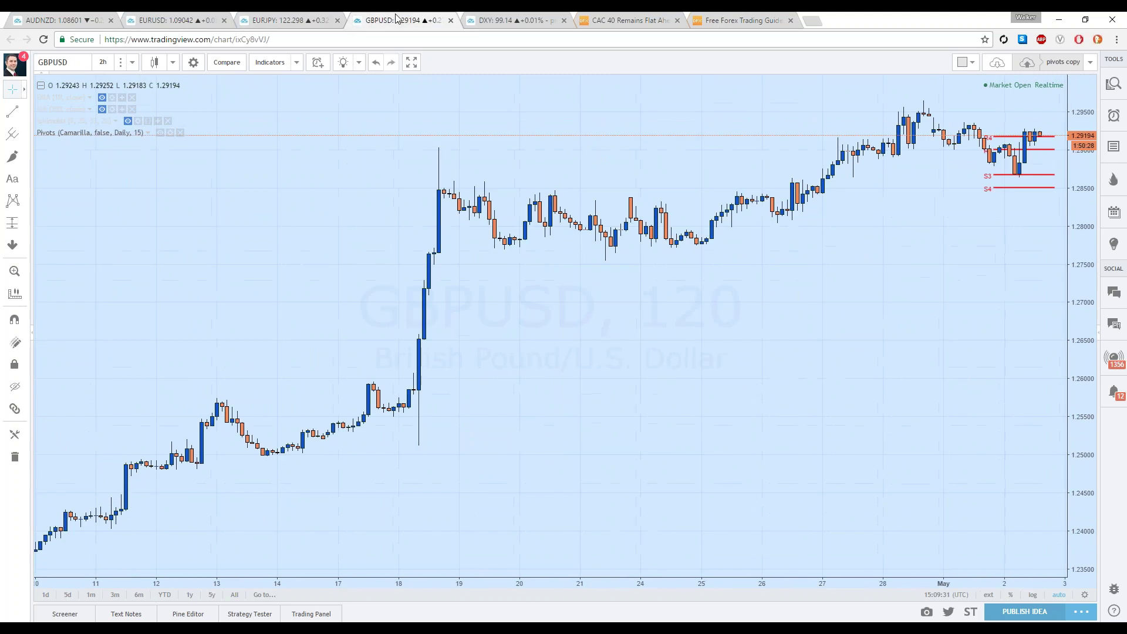
{"action": "left_click", "coordinate": [486, 17]}
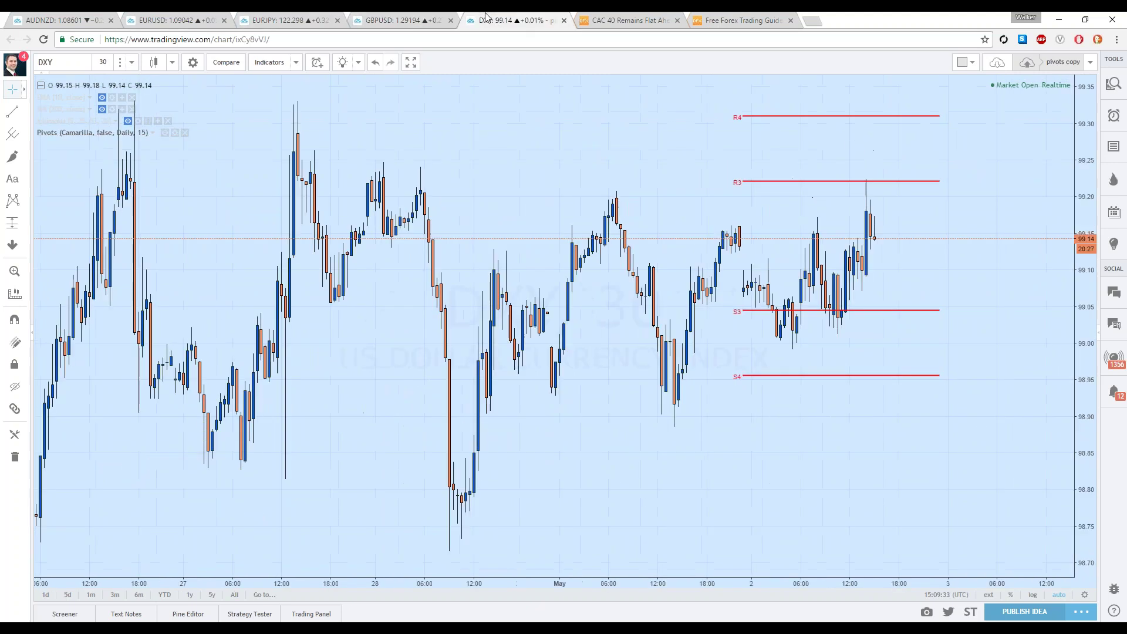
{"action": "left_click", "coordinate": [441, 18]}
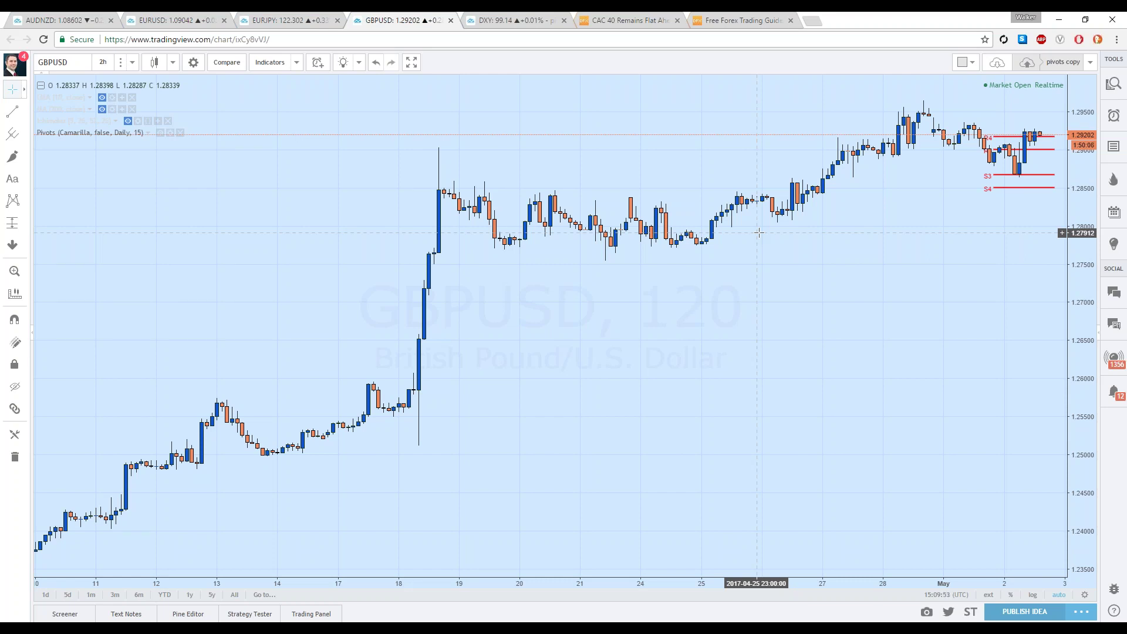
{"action": "right_click", "coordinate": [580, 152]}
{"action": "left_click", "coordinate": [608, 363]}
{"action": "left_click", "coordinate": [395, 221]}
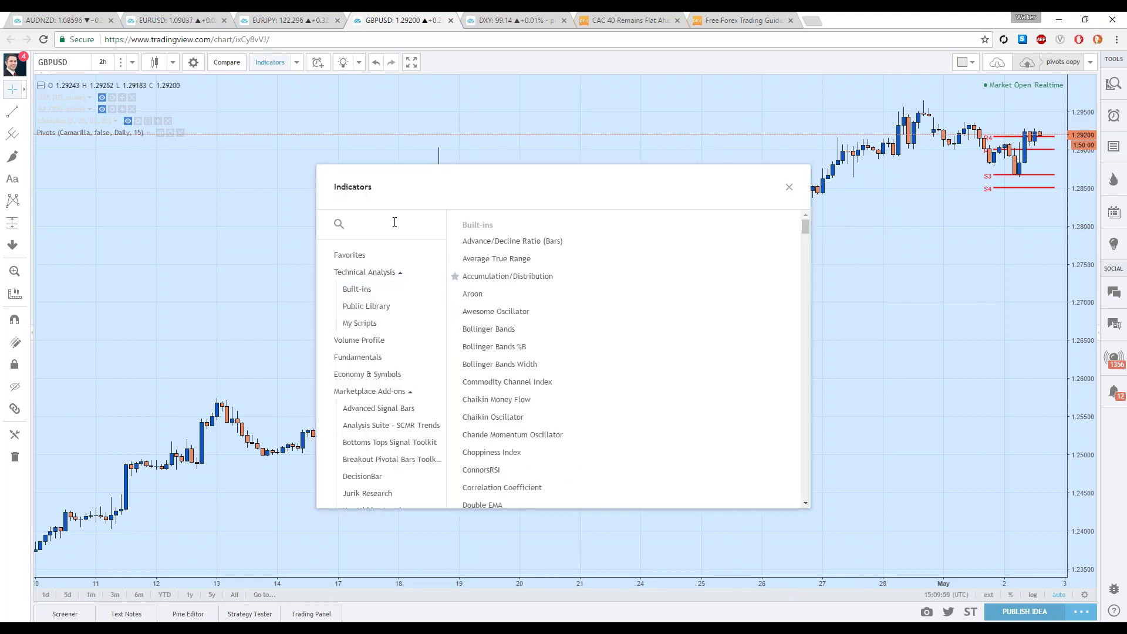
{"action": "type", "text": "pivot"}
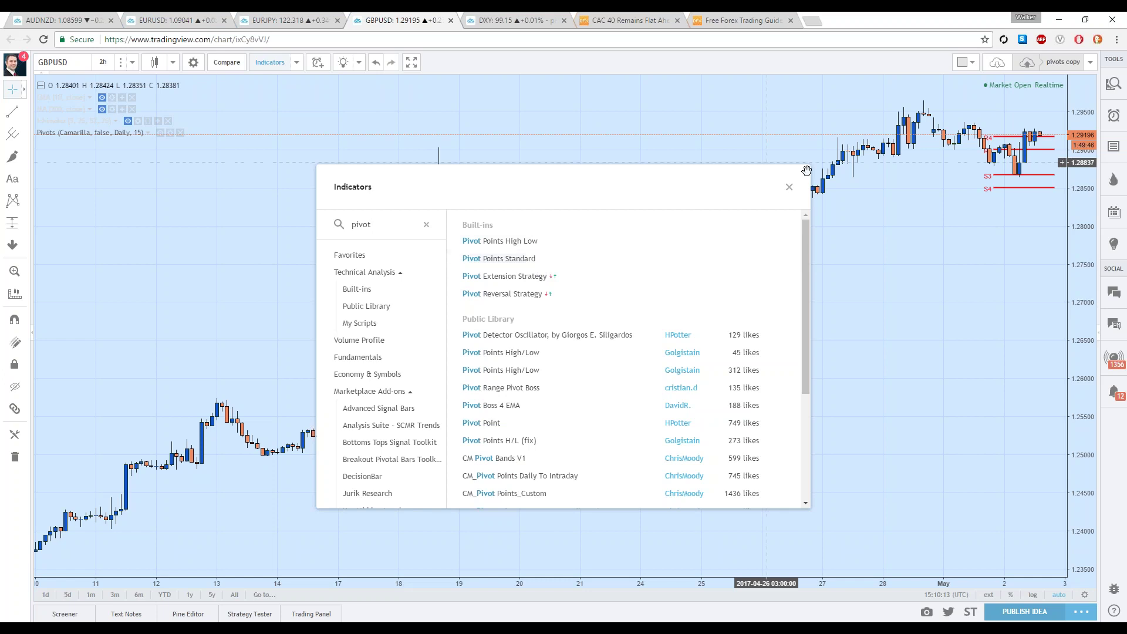
{"action": "left_click", "coordinate": [789, 187]}
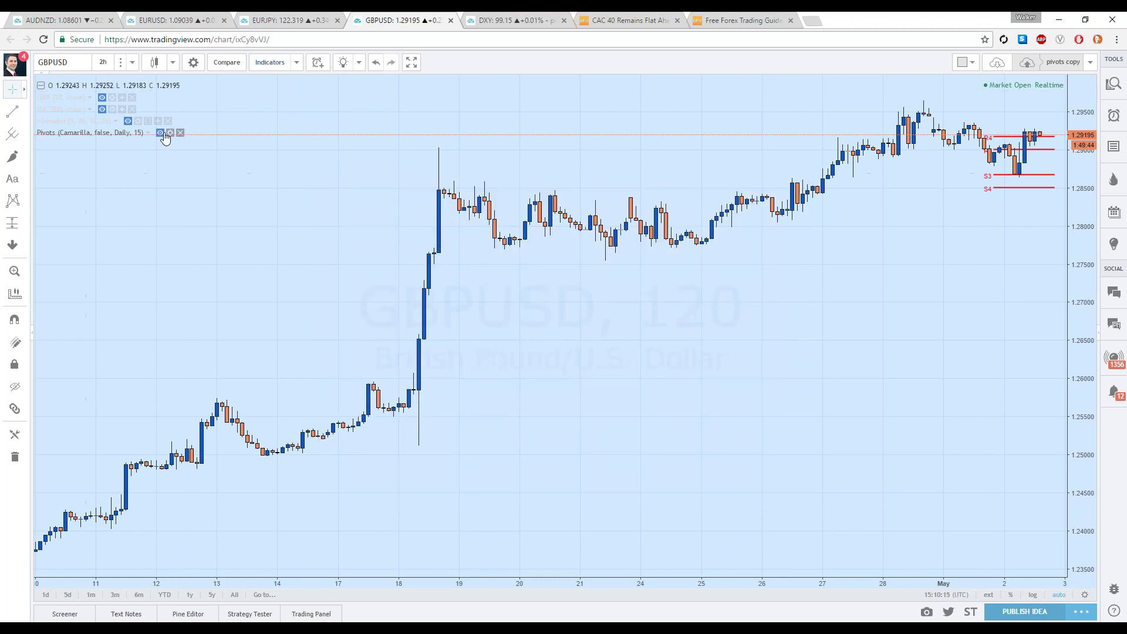
- Open the Pivots indicator settings and view the available pivot Type choices
{"action": "left_click", "coordinate": [169, 132]}
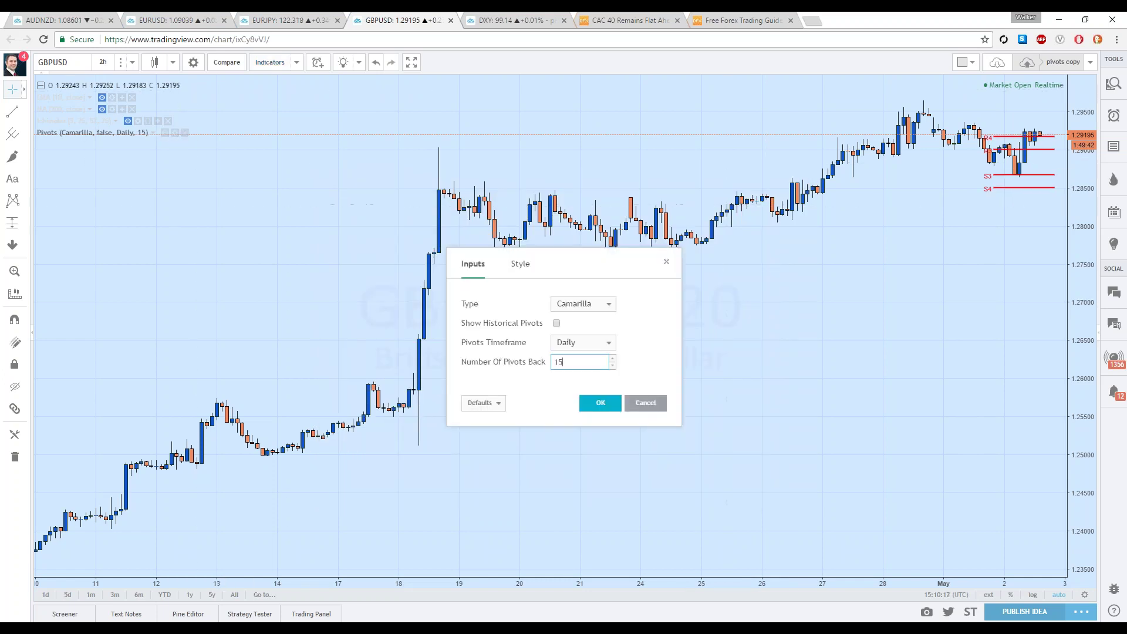
{"action": "left_click", "coordinate": [602, 306]}
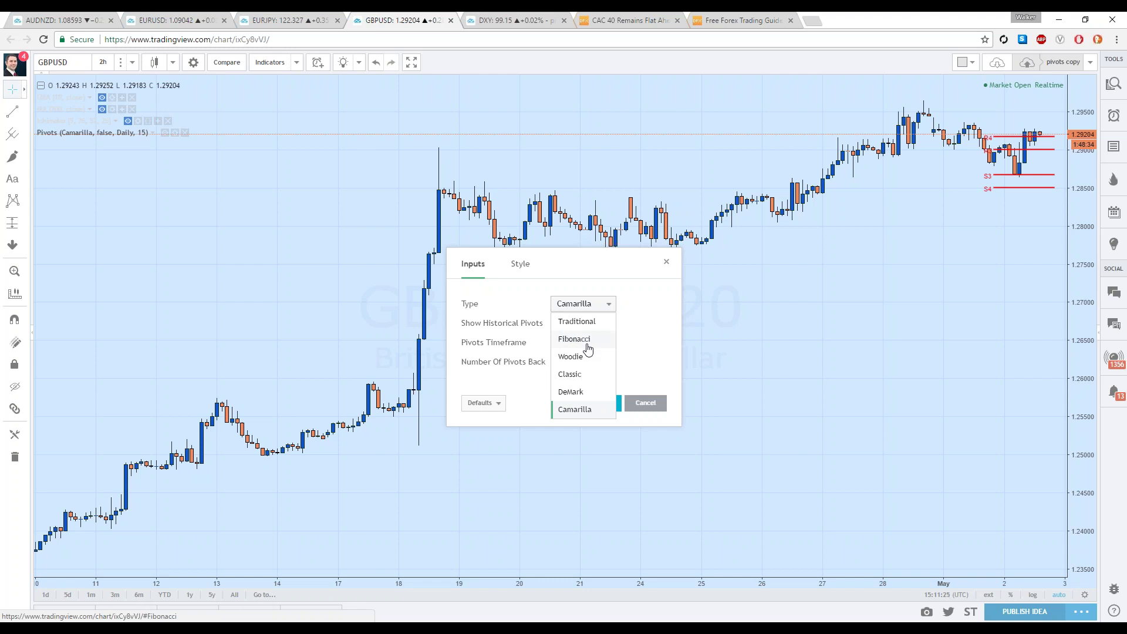
- Keep the GBPUSD pivots on Camarilla type with the Daily timeframe and confirm with OK
{"action": "left_click", "coordinate": [587, 418]}
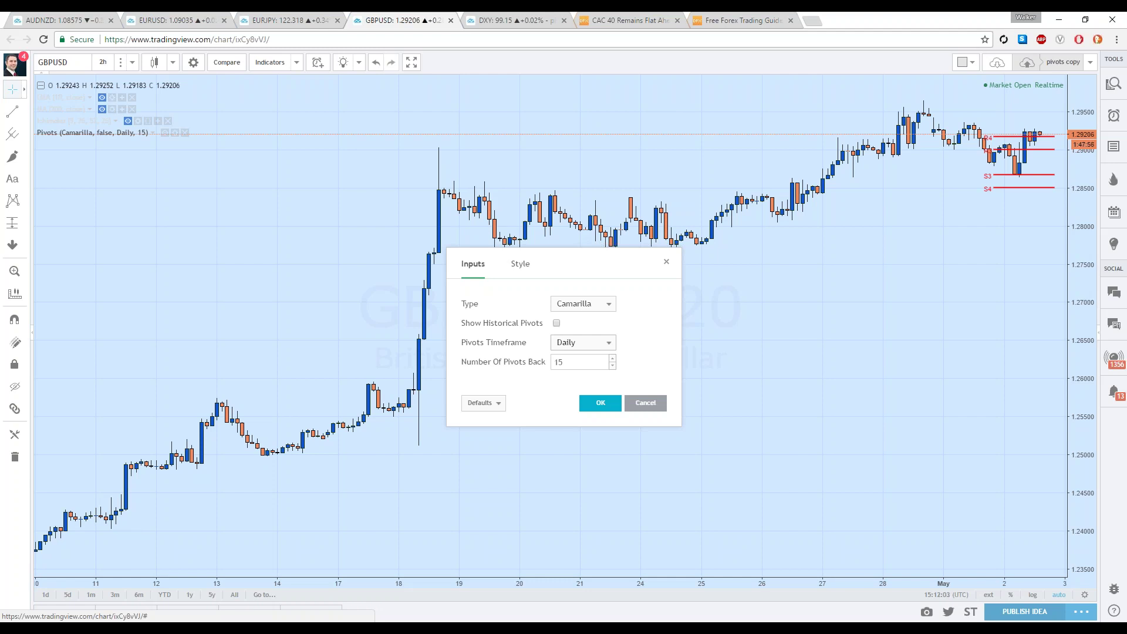
{"action": "left_click", "coordinate": [583, 342]}
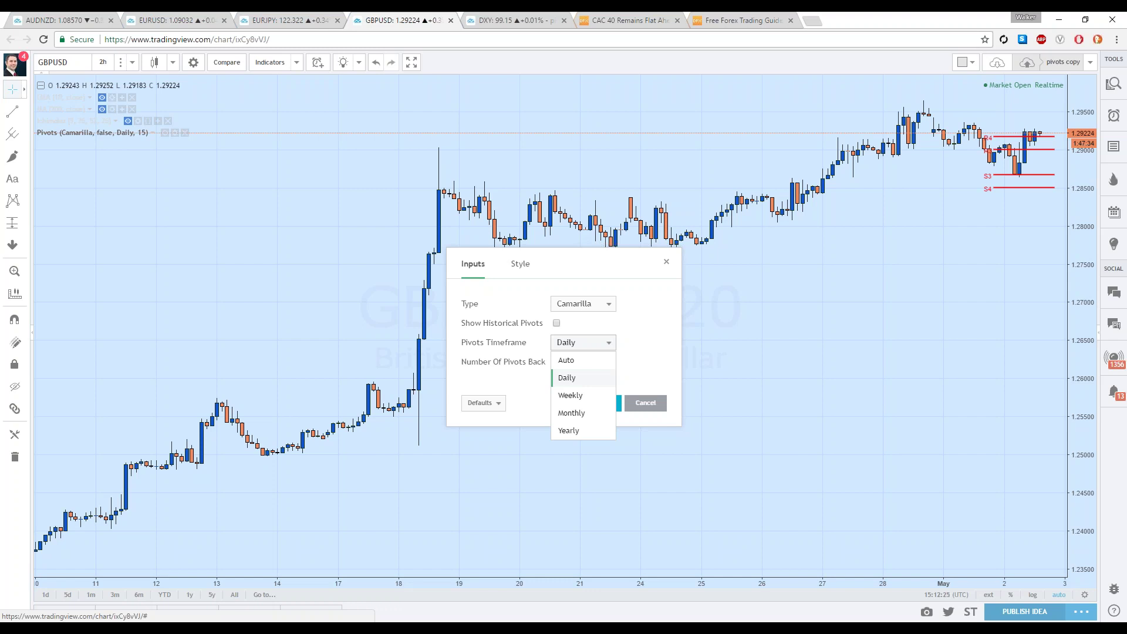
{"action": "left_click", "coordinate": [572, 377]}
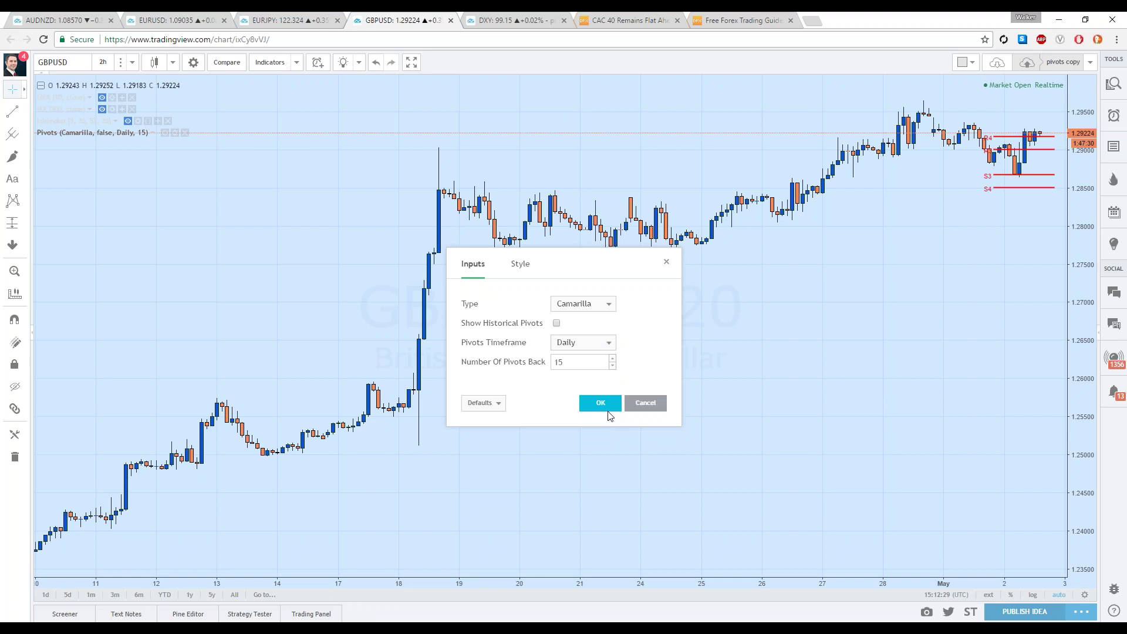
{"action": "left_click", "coordinate": [653, 407]}
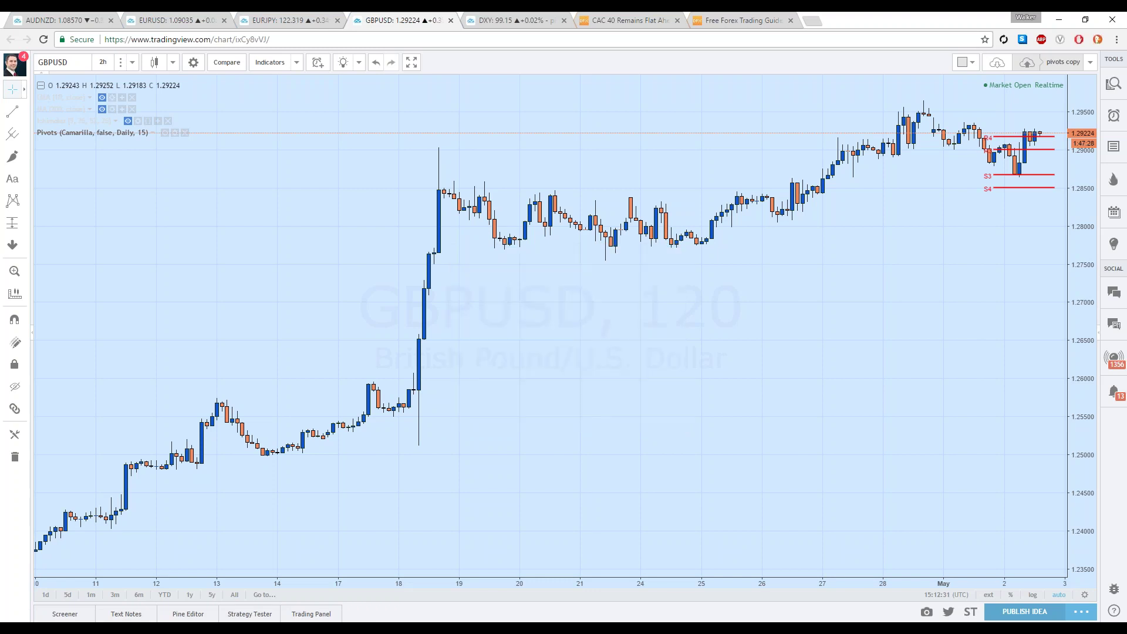
{"action": "scroll", "coordinate": [772, 406], "scroll_direction": "up", "scroll_amount": 3}
- Zoom into the latest GBPUSD candles and pan left so the R4, R3, S3 and S4 lines fill the view
{"action": "scroll", "coordinate": [763, 393], "scroll_direction": "up", "scroll_amount": 2}
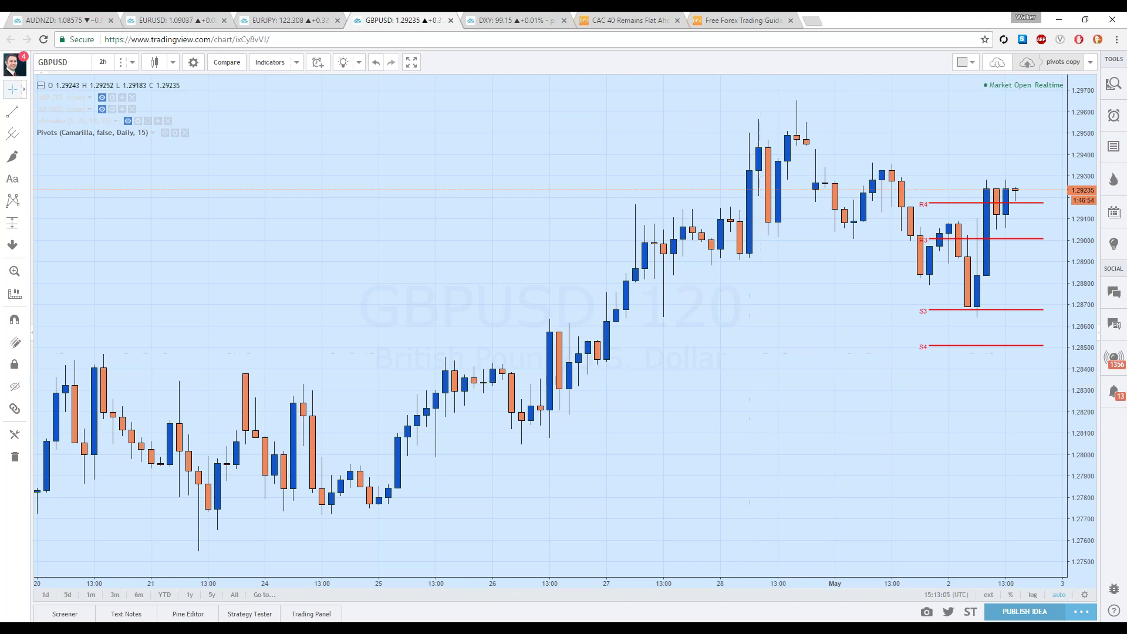
{"action": "left_click_drag", "start_coordinate": [910, 278], "coordinate": [728, 243]}
{"action": "scroll", "coordinate": [728, 243], "scroll_direction": "up", "scroll_amount": 2}
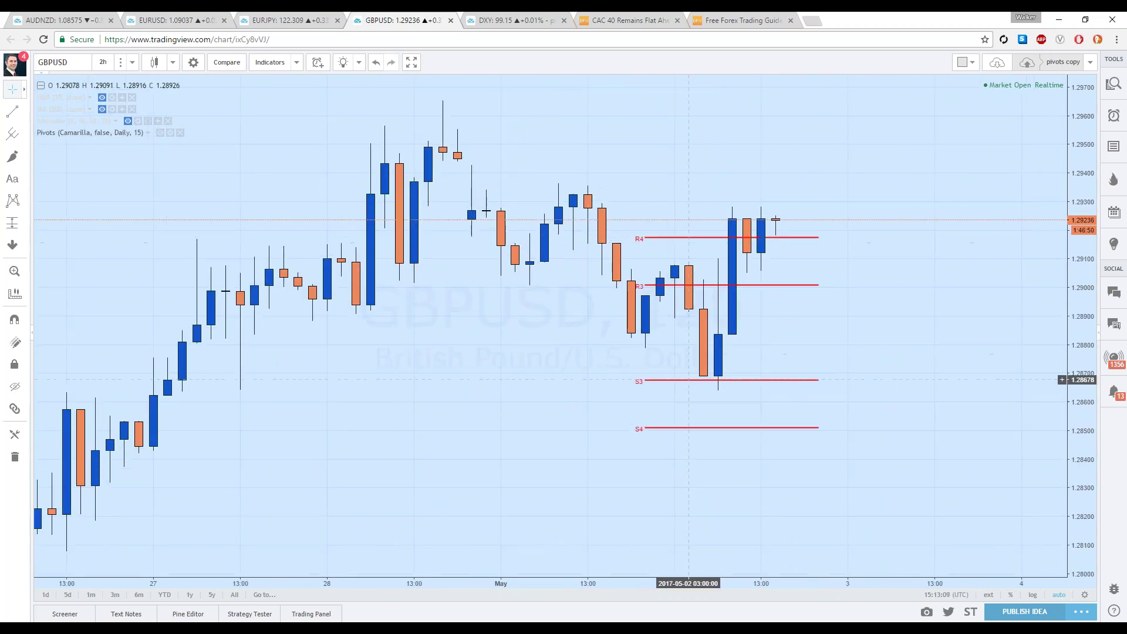
- Add a red 'Bullish Breakout' text label right of the latest candles, level with the R4 line
{"action": "left_click", "coordinate": [26, 181]}
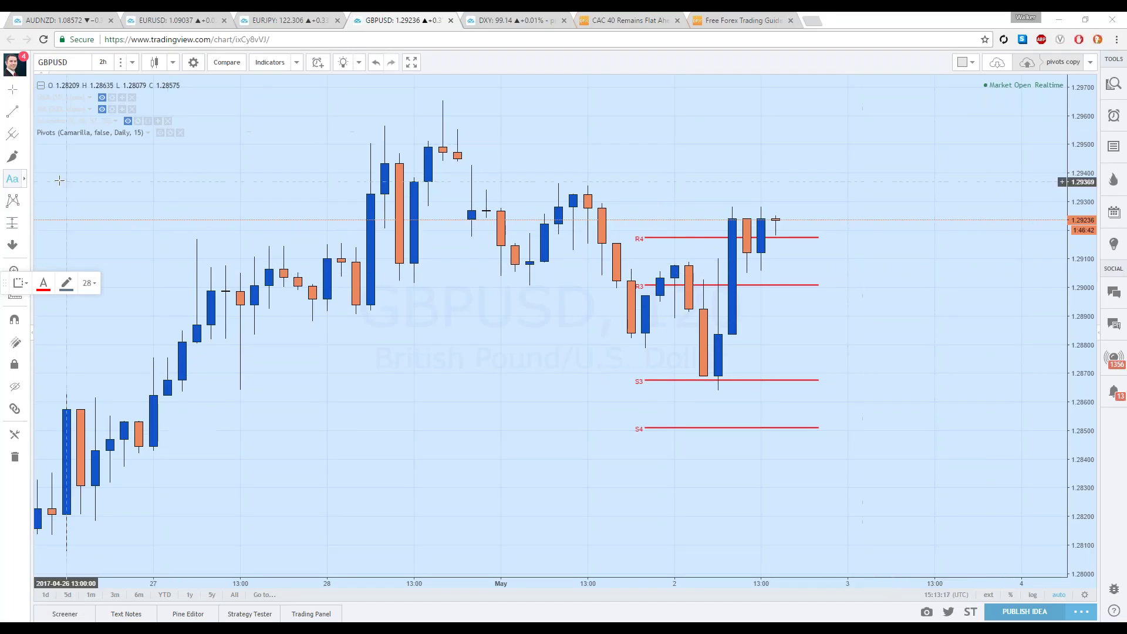
{"action": "left_click", "coordinate": [834, 245]}
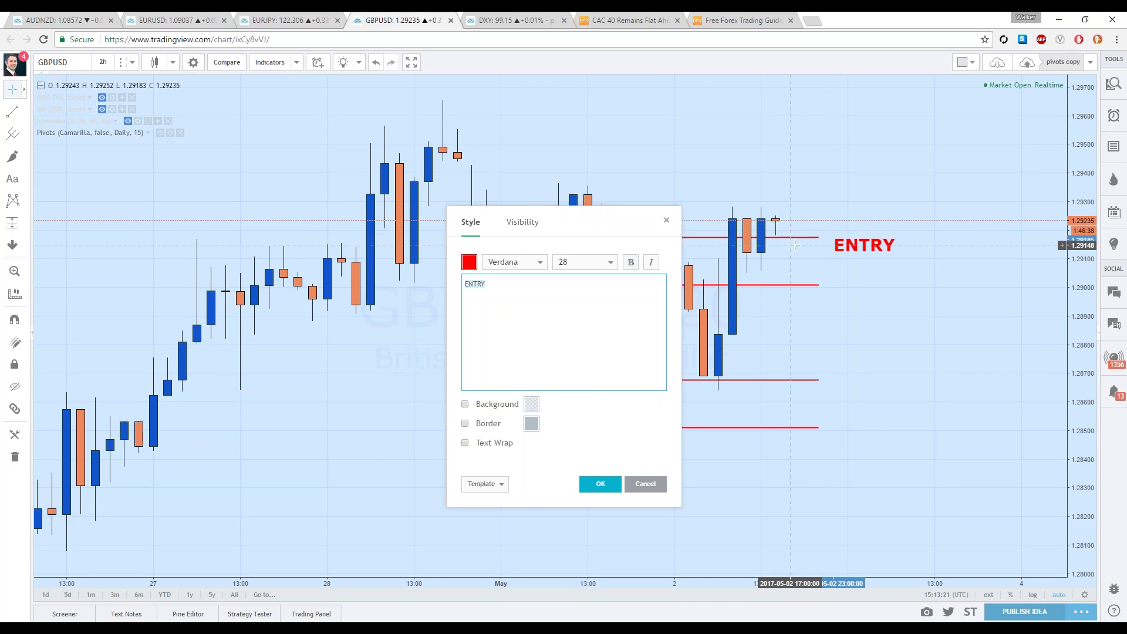
{"action": "type", "text": "Breakout"}
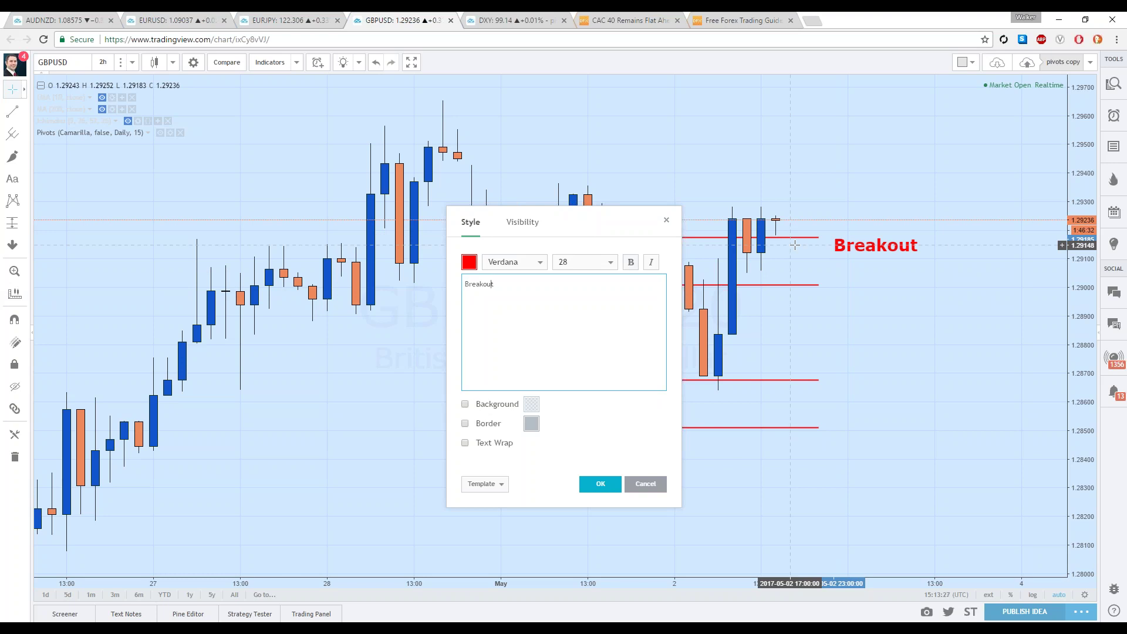
{"action": "type", "text": "Bullish"}
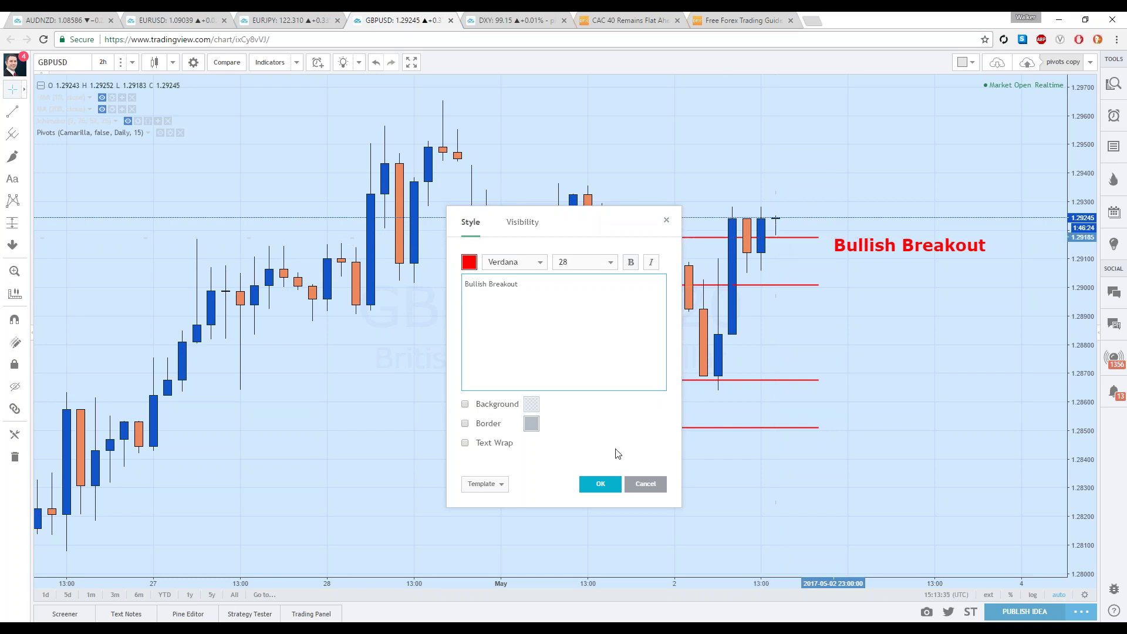
{"action": "left_click", "coordinate": [600, 484]}
{"action": "mouse_move", "coordinate": [875, 249]}
{"action": "left_mouse_down"}
{"action": "mouse_move", "coordinate": [859, 235]}
{"action": "mouse_move", "coordinate": [875, 239]}
{"action": "left_mouse_up"}
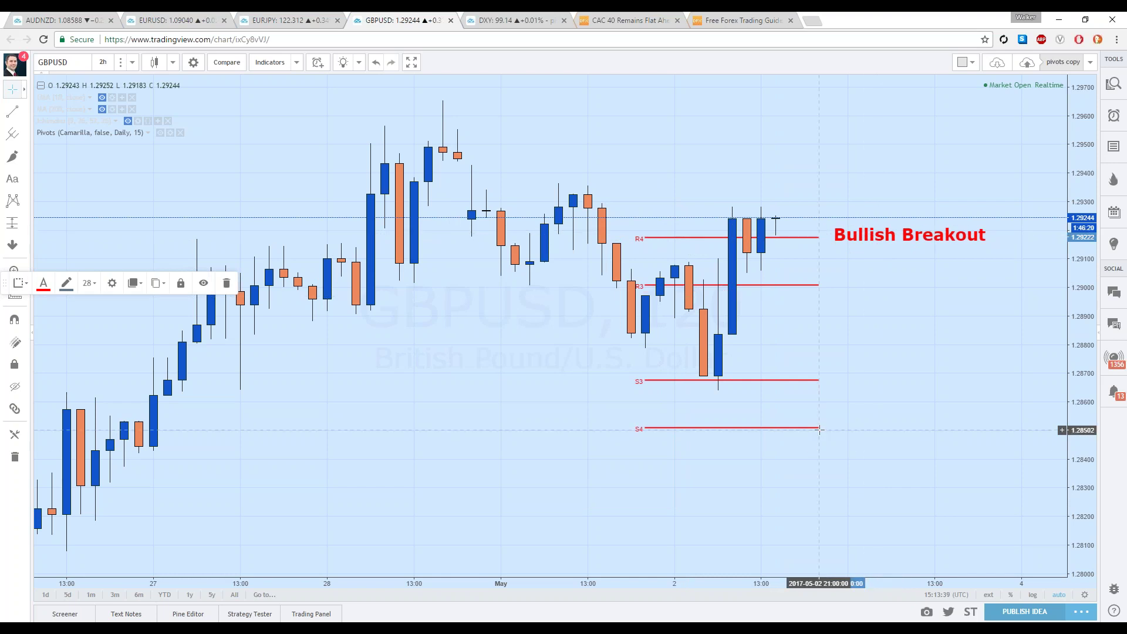
{"action": "left_click", "coordinate": [19, 182]}
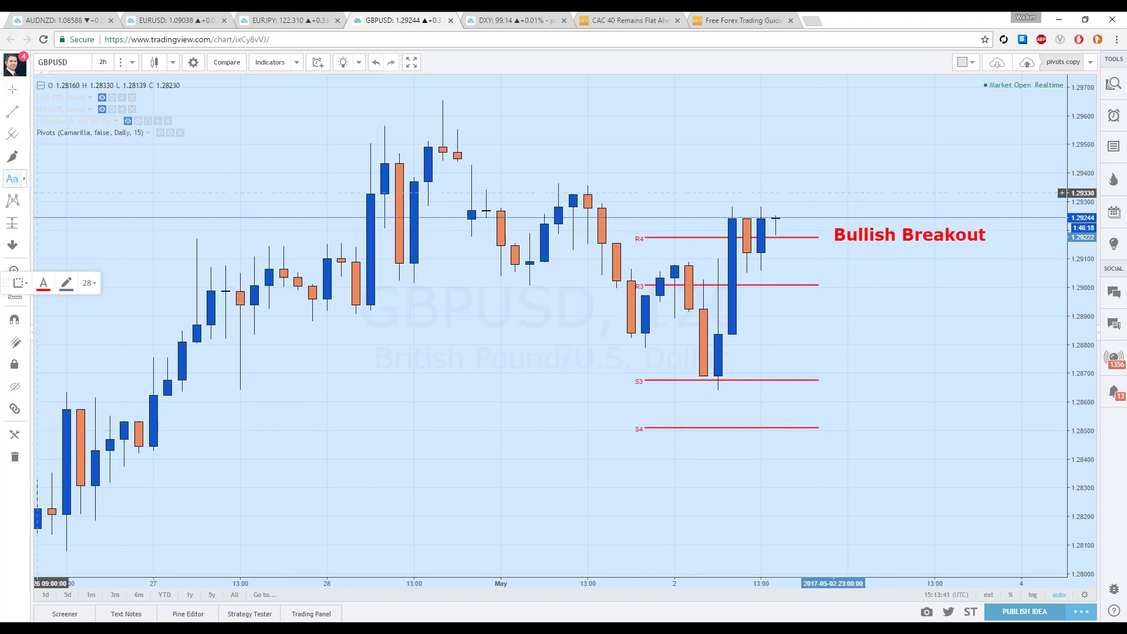
- Add a 'Bearish Breakout' label on the S4 line and shift both breakout labels slightly right
{"action": "left_click", "coordinate": [839, 433]}
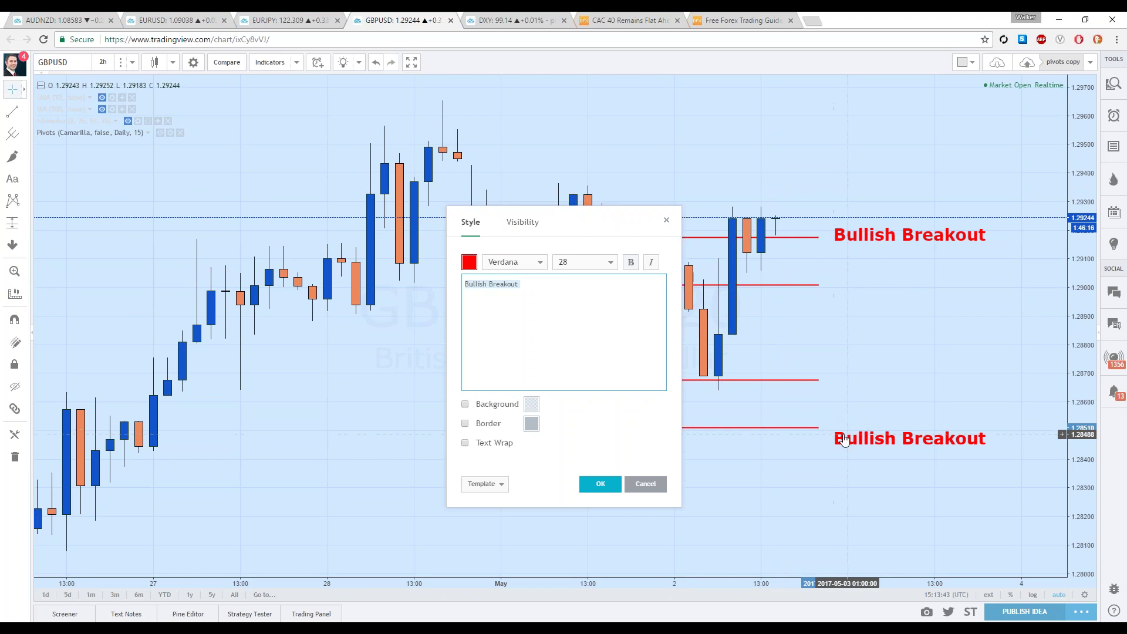
{"action": "left_click_drag", "start_coordinate": [844, 440], "coordinate": [840, 428]}
{"action": "double_click", "coordinate": [837, 427]}
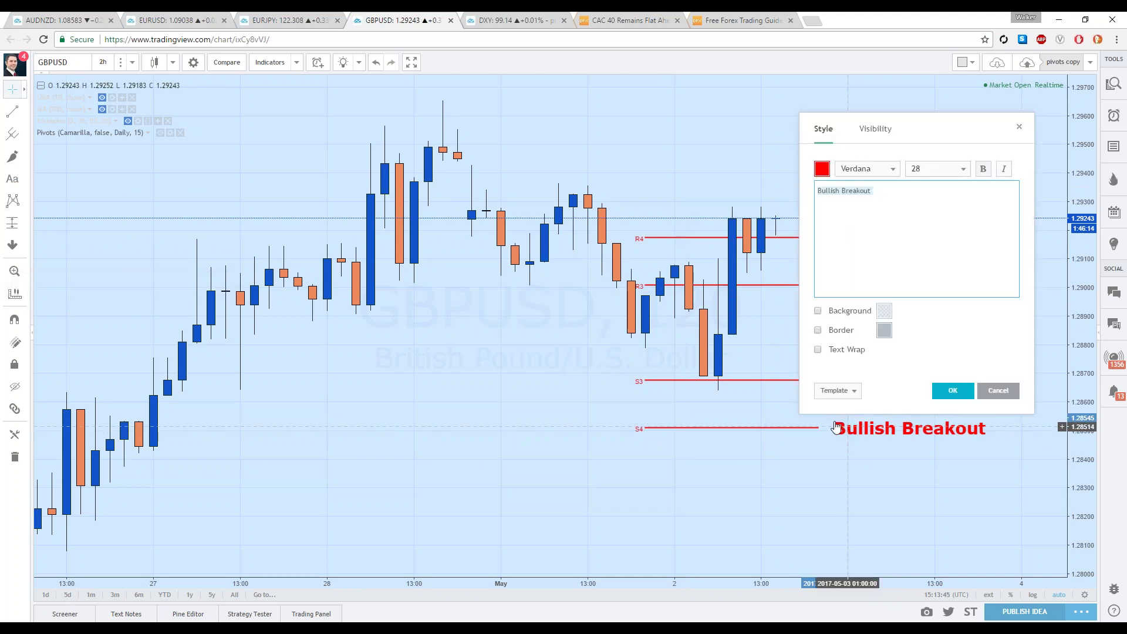
{"action": "double_click", "coordinate": [829, 193]}
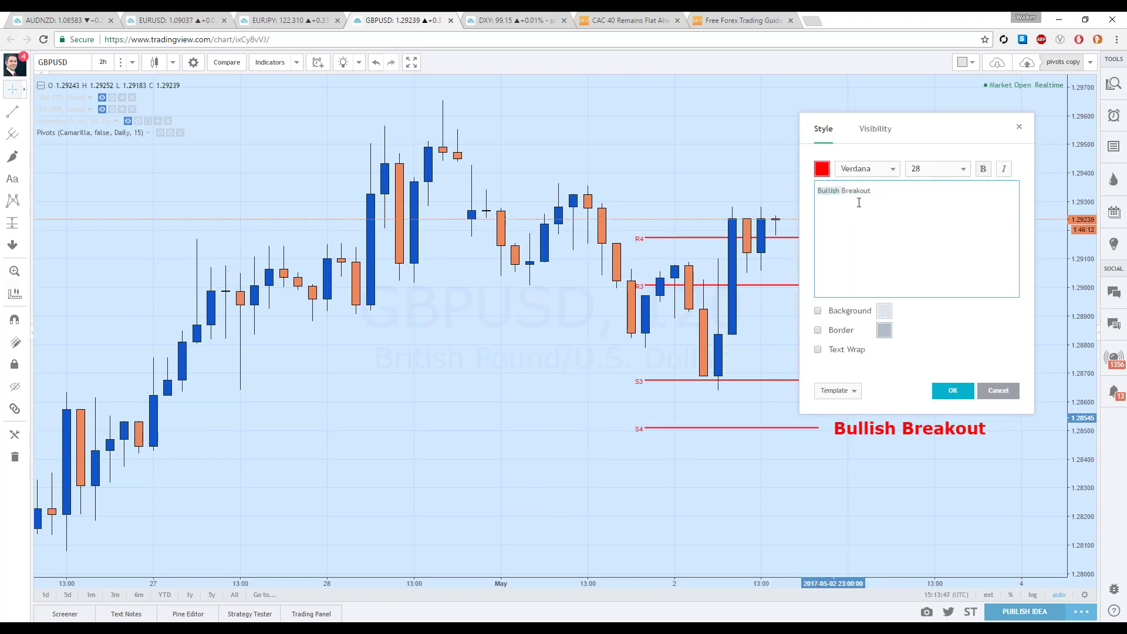
{"action": "key", "text": "BackSpace"}
{"action": "type", "text": "reakout"}
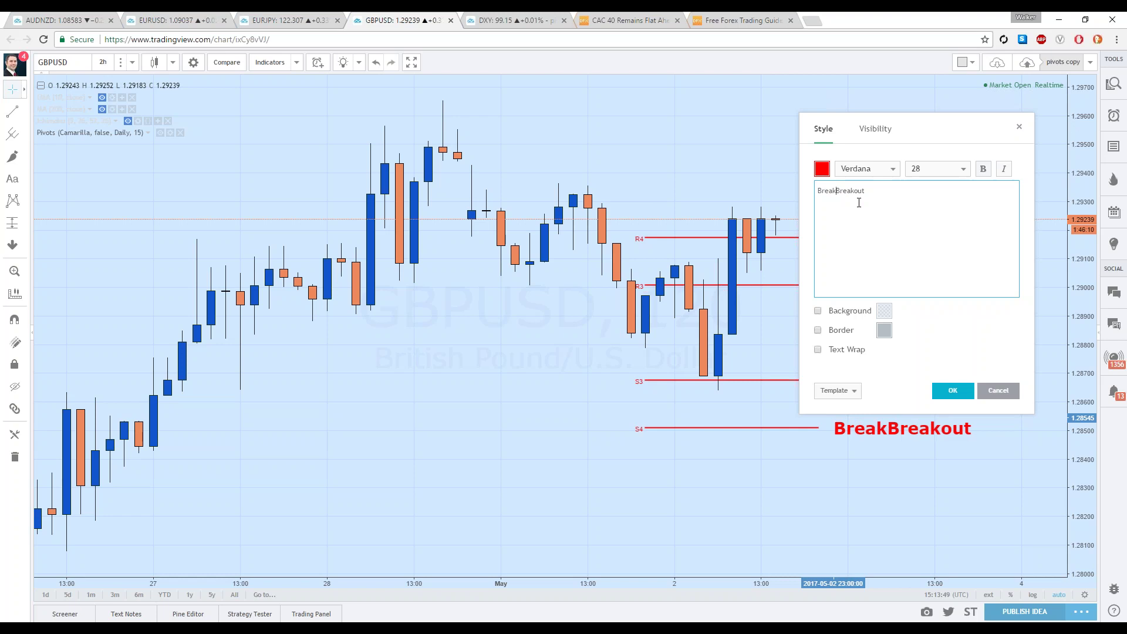
{"action": "key", "text": "BackSpace"}
{"action": "key", "text": "BackSpace"}
{"action": "key", "text": "BackSpace"}
{"action": "key", "text": "BackSpace"}
{"action": "key", "text": "BackSpace"}
{"action": "key", "text": "BackSpace"}
{"action": "key", "text": "BackSpace"}
{"action": "type", "text": "earish"}
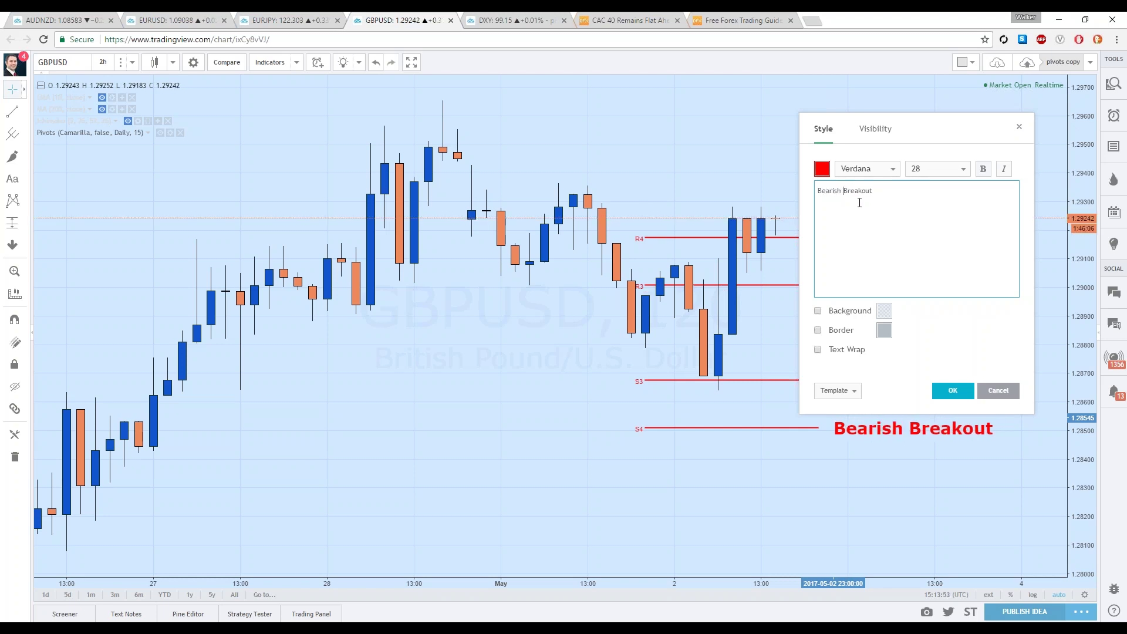
{"action": "left_click", "coordinate": [953, 391]}
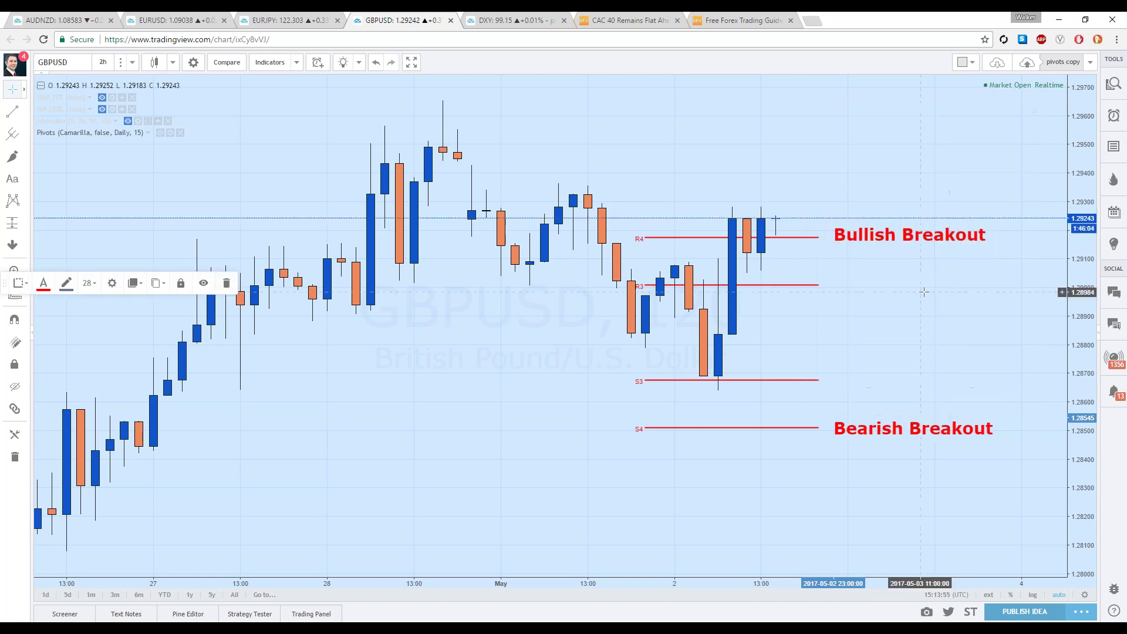
{"action": "left_click_drag", "start_coordinate": [891, 238], "coordinate": [906, 234]}
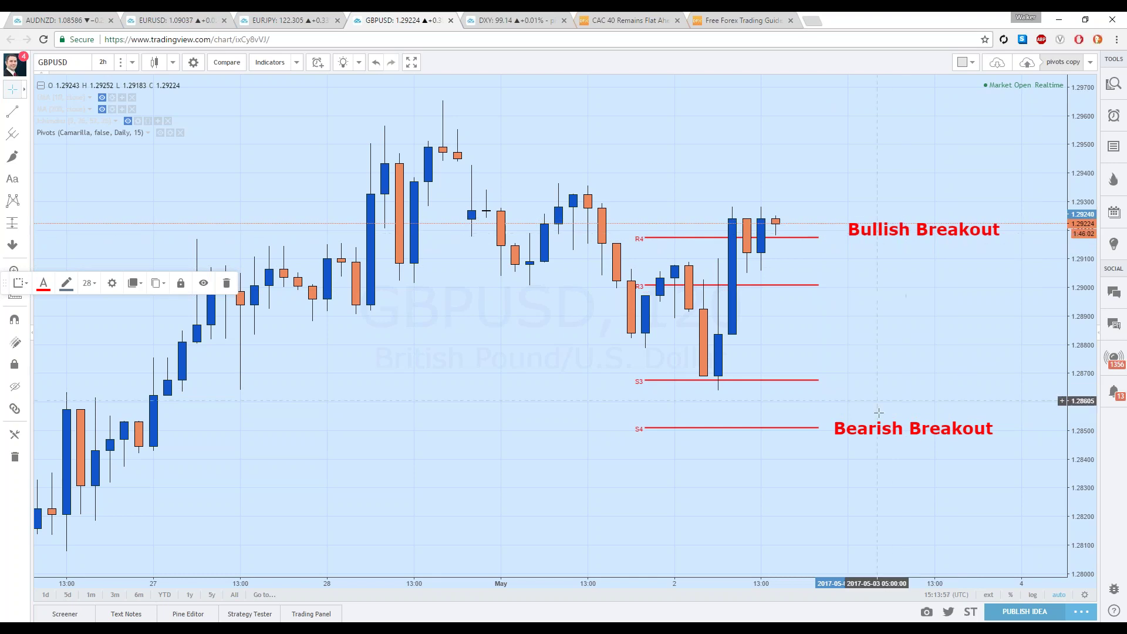
{"action": "left_click_drag", "start_coordinate": [880, 428], "coordinate": [894, 429]}
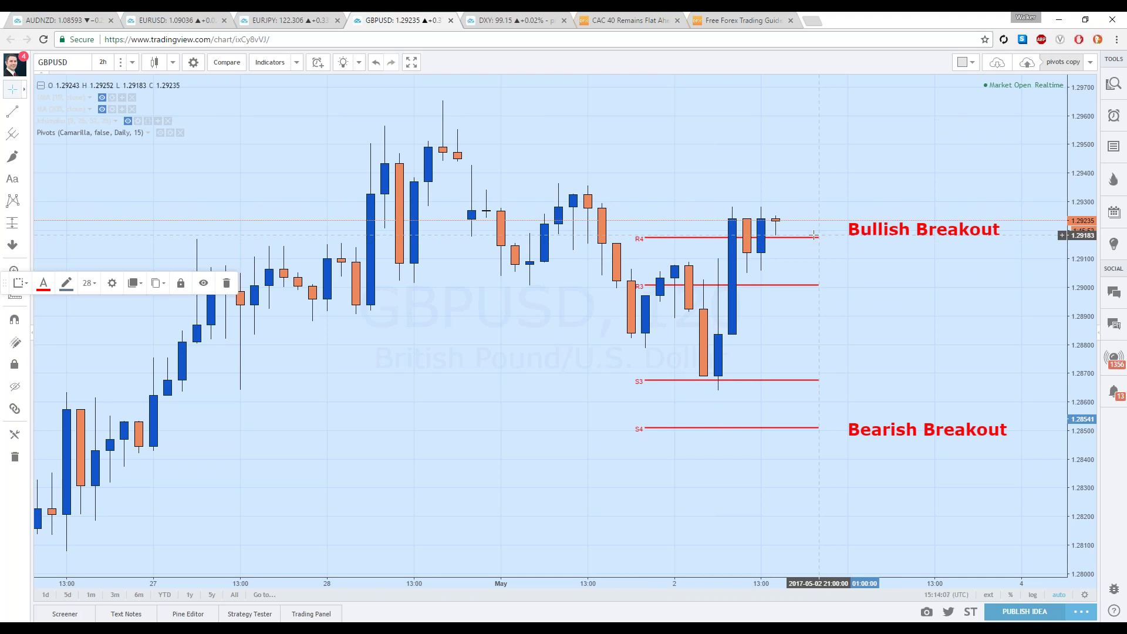
- Glance at the AUDNZD chart, then show the EURUSD 2-hour chart panned left for room after the last bar
{"action": "left_click", "coordinate": [81, 18]}
{"action": "scroll", "coordinate": [1038, 229], "scroll_direction": "right", "scroll_amount": 2}
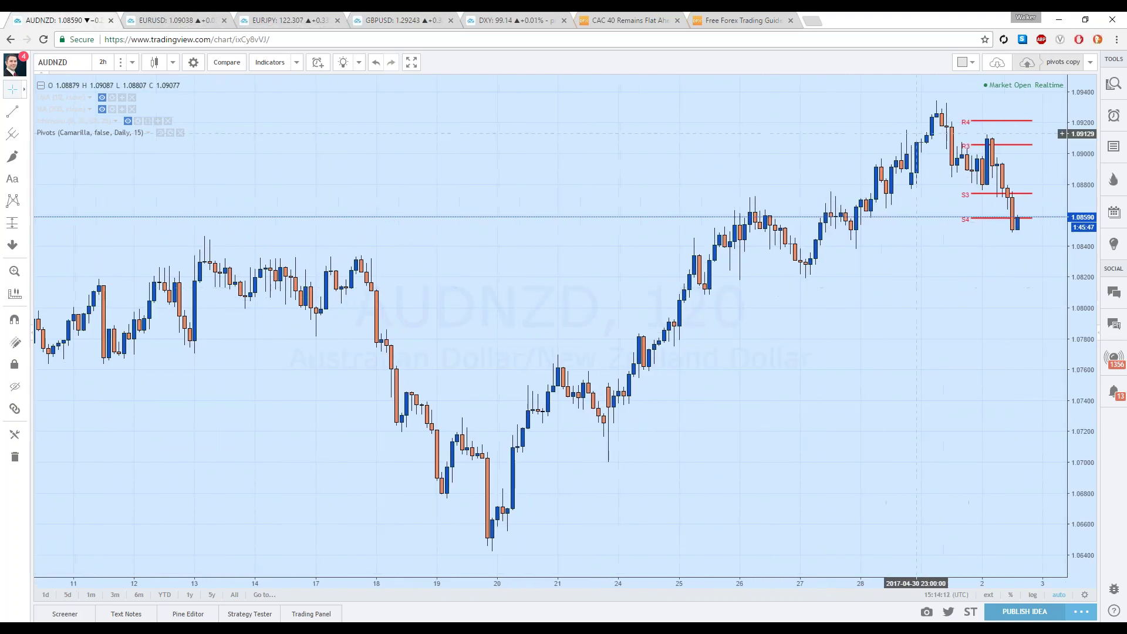
{"action": "scroll", "coordinate": [951, 214], "scroll_direction": "right", "scroll_amount": 4}
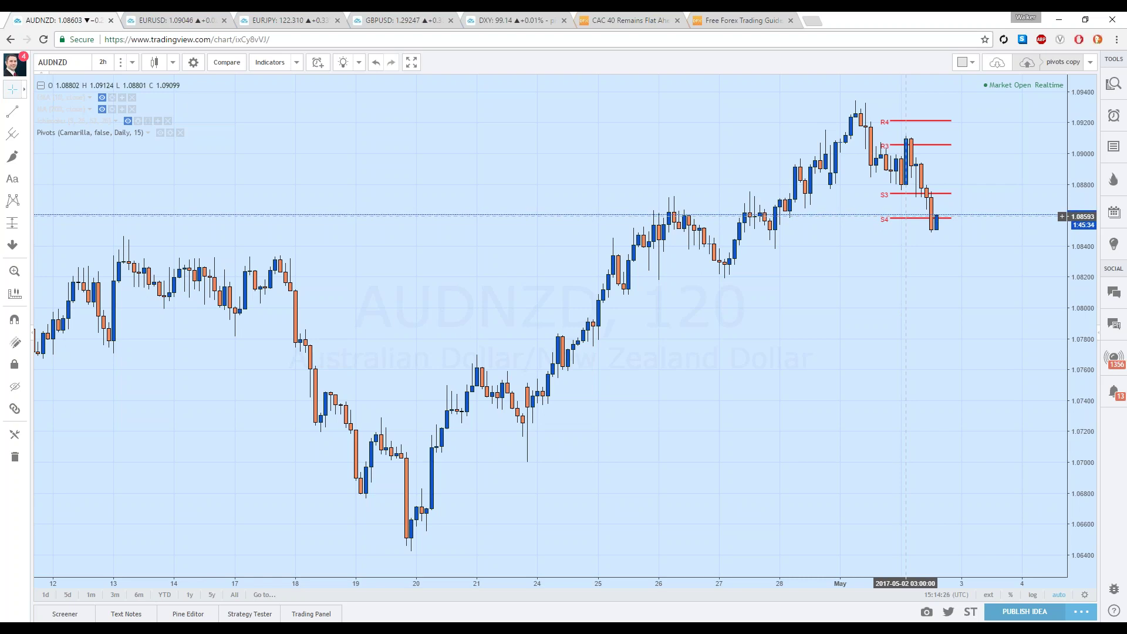
{"action": "left_click", "coordinate": [154, 20]}
{"action": "left_click_drag", "start_coordinate": [973, 351], "coordinate": [724, 334]}
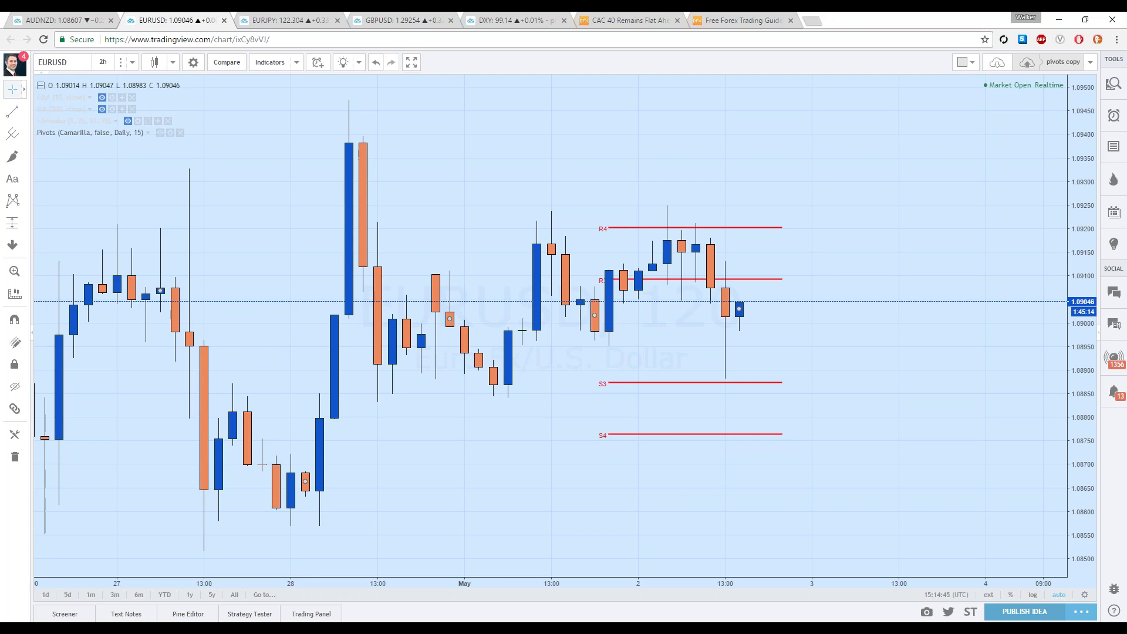
- Place a red 'Range' text label between the R3 and S3 lines beside the latest EURUSD candles
{"action": "left_click", "coordinate": [24, 179]}
{"action": "left_click", "coordinate": [53, 181]}
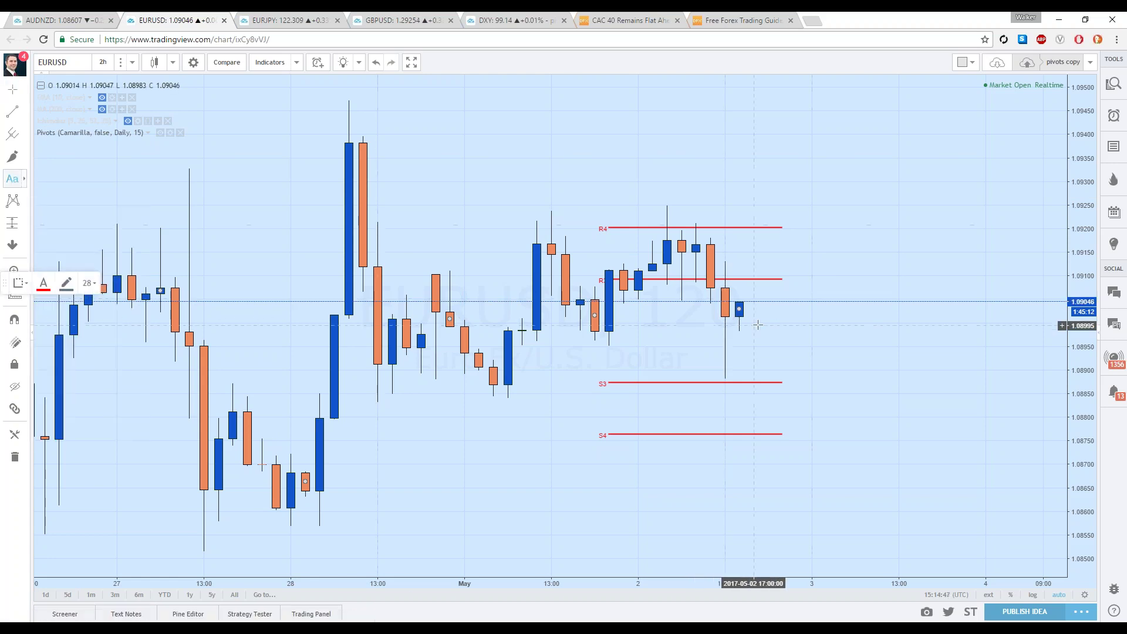
{"action": "left_click", "coordinate": [754, 325]}
{"action": "type", "text": "Range"}
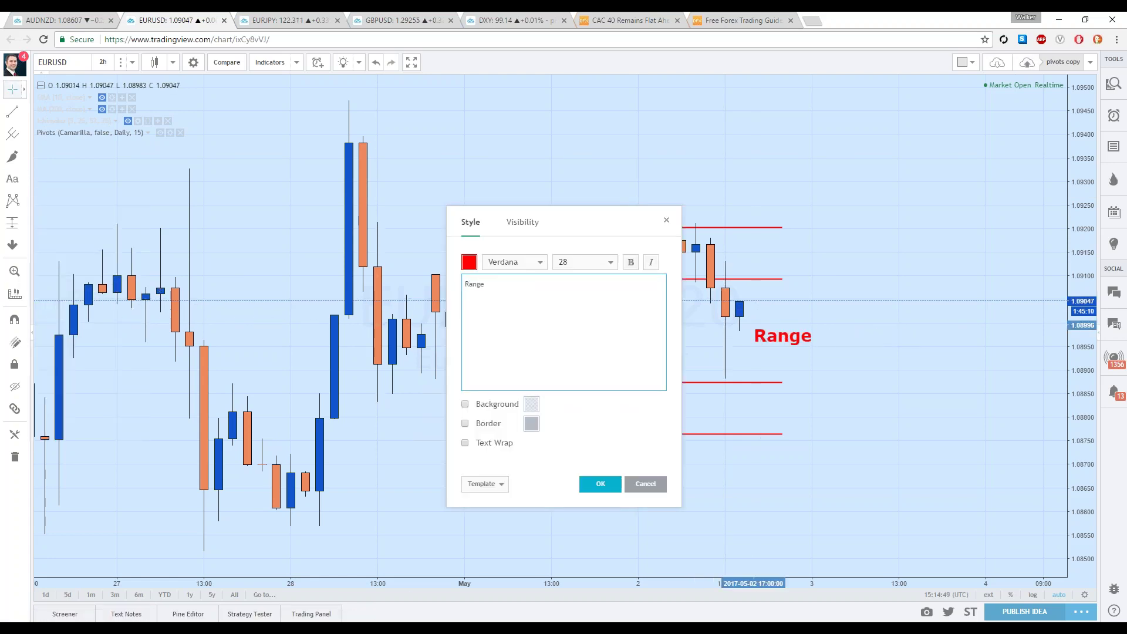
{"action": "left_click", "coordinate": [613, 479]}
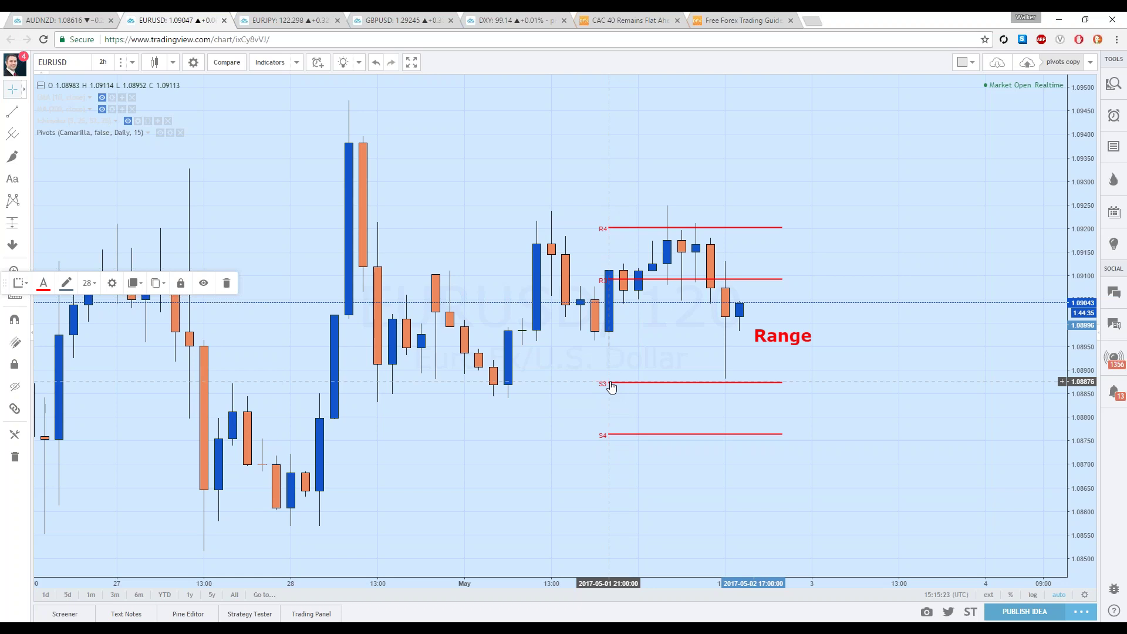
{"action": "left_click", "coordinate": [25, 182]}
{"action": "left_click", "coordinate": [61, 179]}
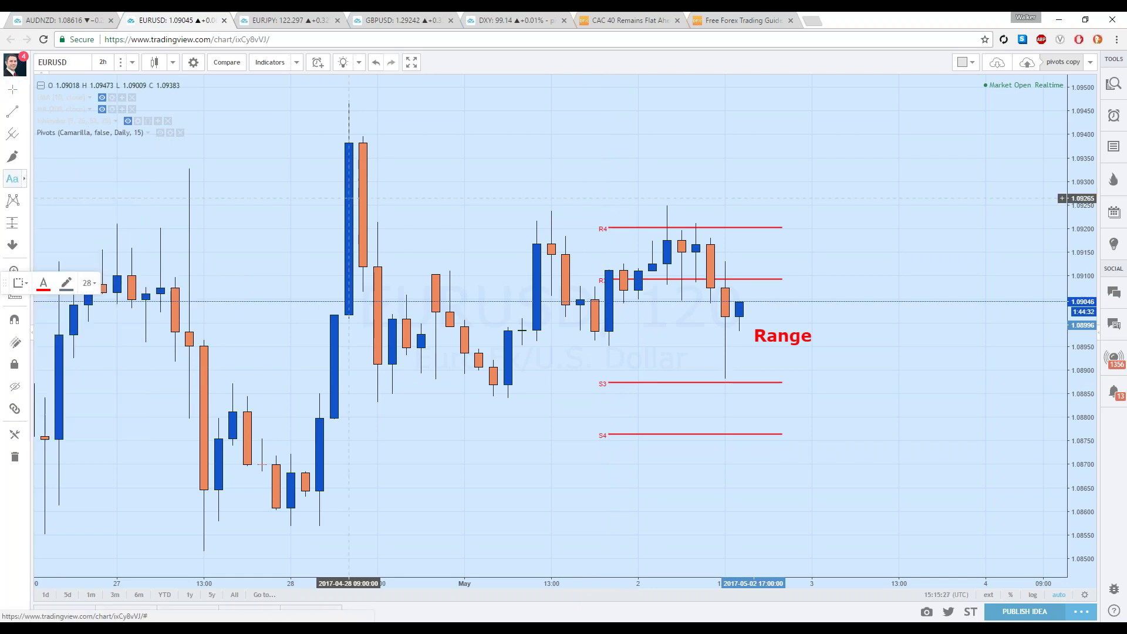
- Add a 'Range Resistance' text label beside R3 and a 'Range Support' label beside S3
{"action": "left_click", "coordinate": [797, 278]}
{"action": "type", "text": "Range Resistance"}
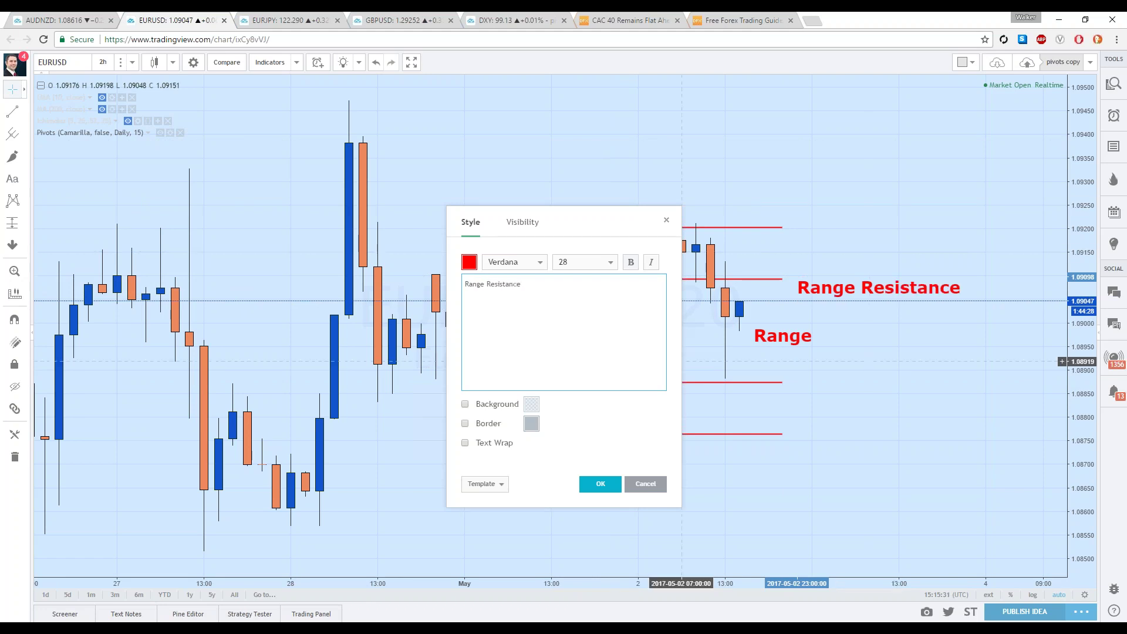
{"action": "left_click", "coordinate": [601, 484]}
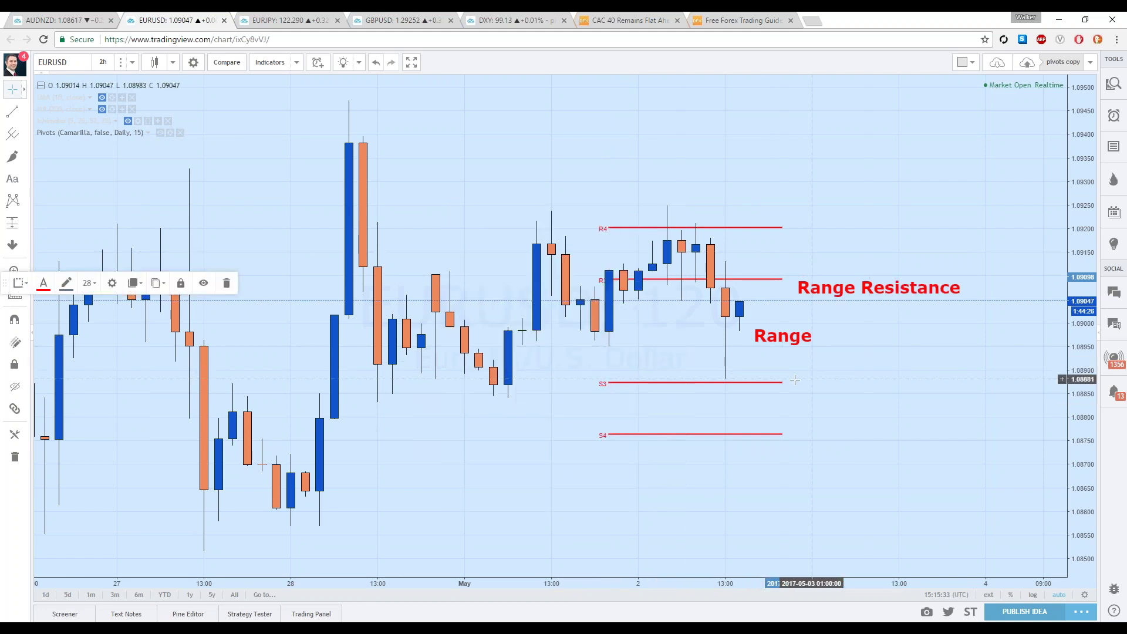
{"action": "key", "text": "alt+t"}
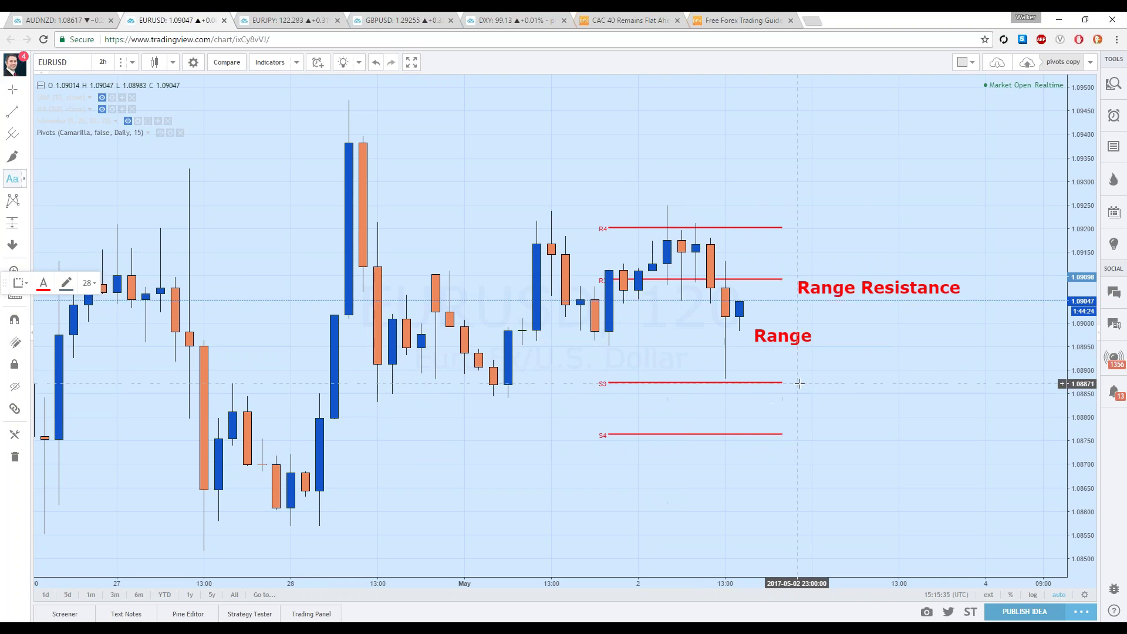
{"action": "left_click", "coordinate": [799, 384]}
{"action": "type", "text": "Range Supporty"}
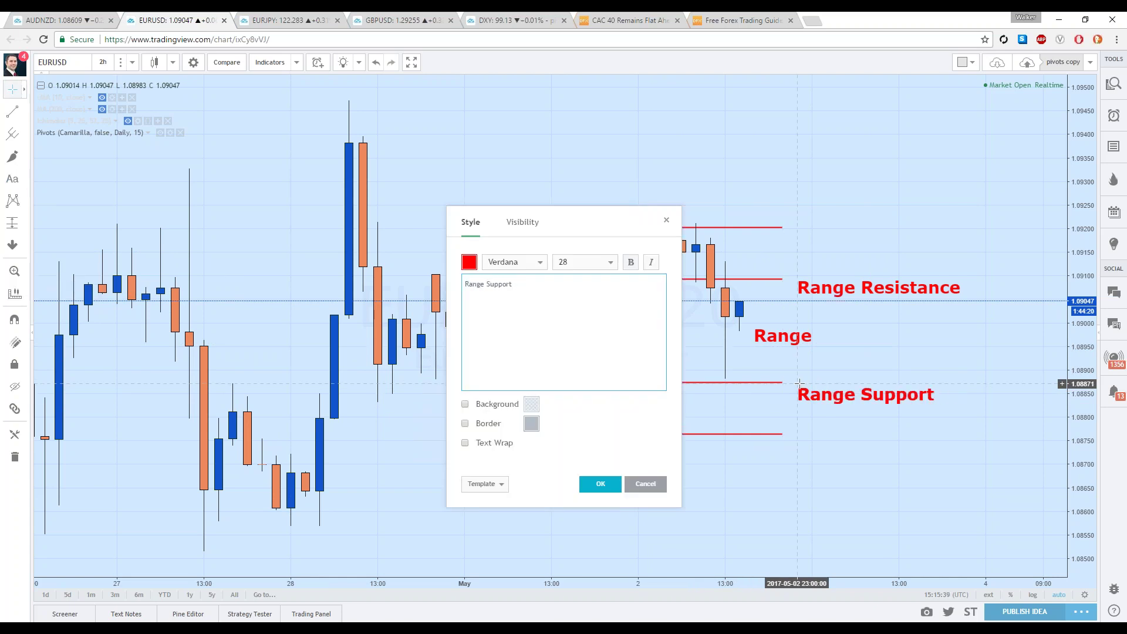
{"action": "left_click", "coordinate": [600, 483]}
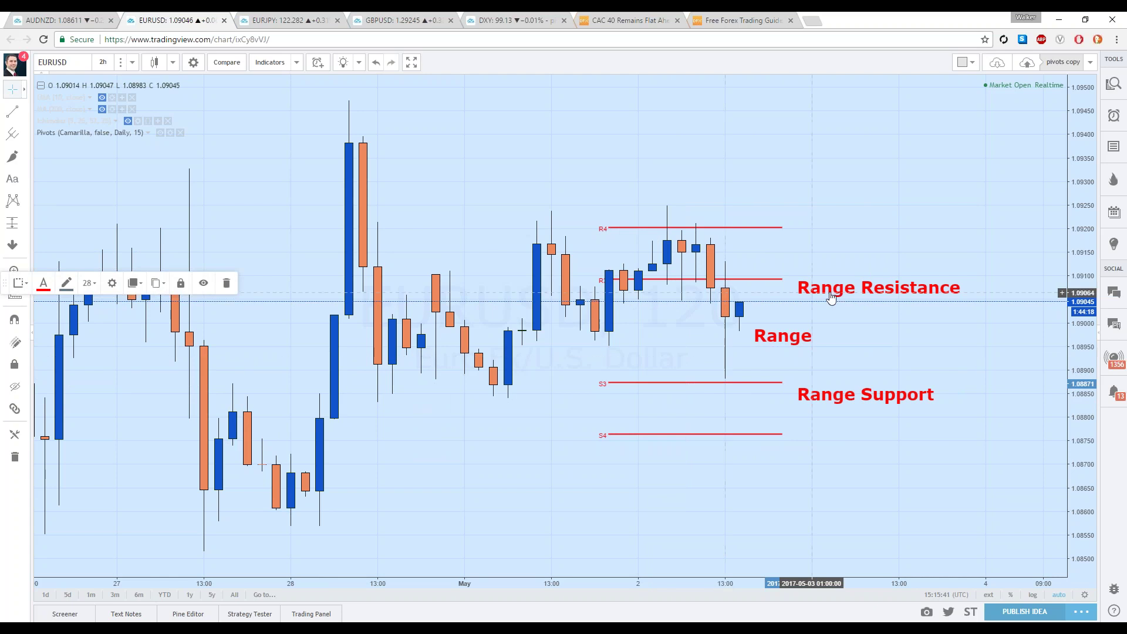
- Drag the Range Resistance and Range Support labels so they line up with each other
{"action": "left_click_drag", "start_coordinate": [831, 297], "coordinate": [846, 290]}
{"action": "mouse_move", "coordinate": [820, 396]}
{"action": "left_mouse_down"}
{"action": "mouse_move", "coordinate": [848, 382]}
{"action": "mouse_move", "coordinate": [835, 382]}
{"action": "left_mouse_up"}
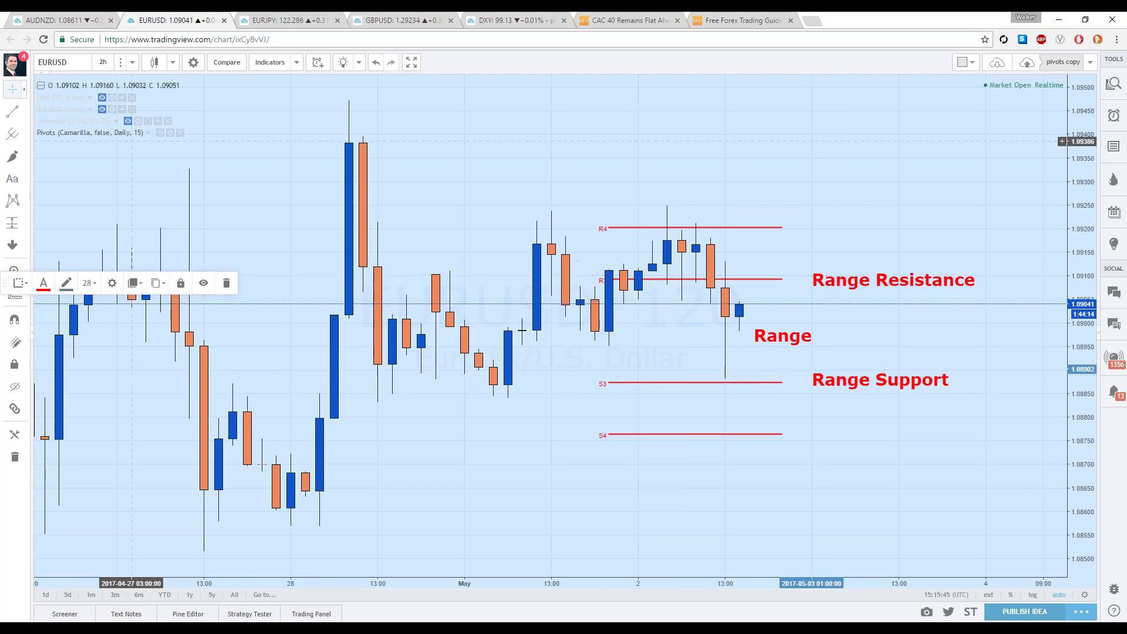
{"action": "left_click", "coordinate": [24, 179]}
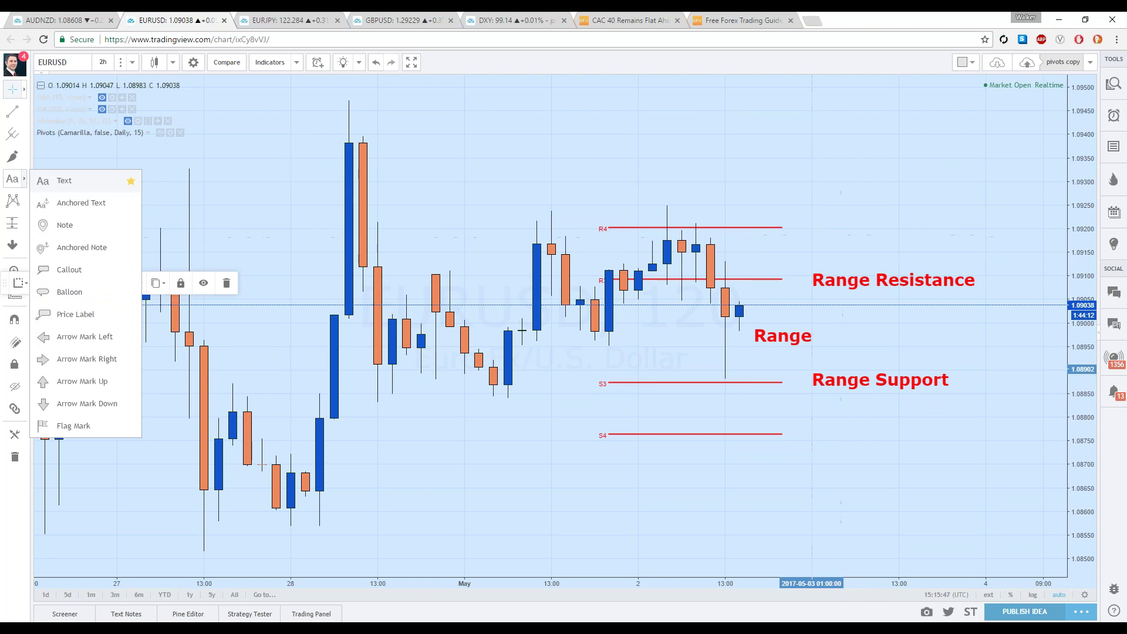
- Add a plain 'Breakout' text label beside the R4 line
{"action": "left_click", "coordinate": [64, 180]}
{"action": "left_click", "coordinate": [827, 229]}
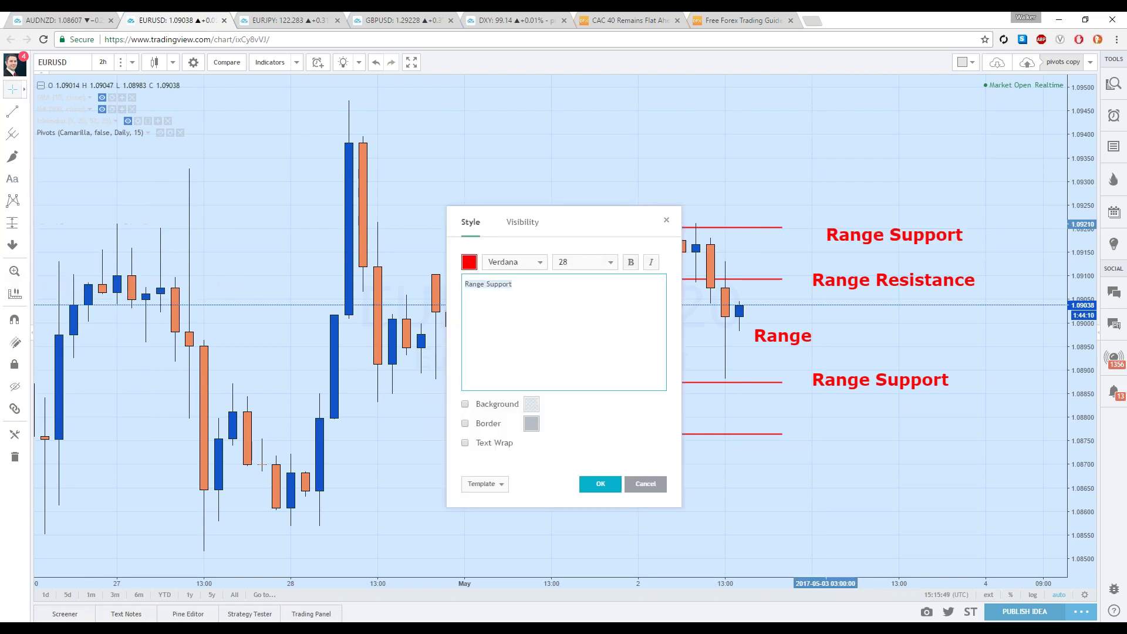
{"action": "type", "text": "Brekaout"}
{"action": "key", "text": "BackSpace"}
{"action": "key", "text": "BackSpace"}
{"action": "key", "text": "BackSpace"}
{"action": "key", "text": "BackSpace"}
{"action": "key", "text": "BackSpace"}
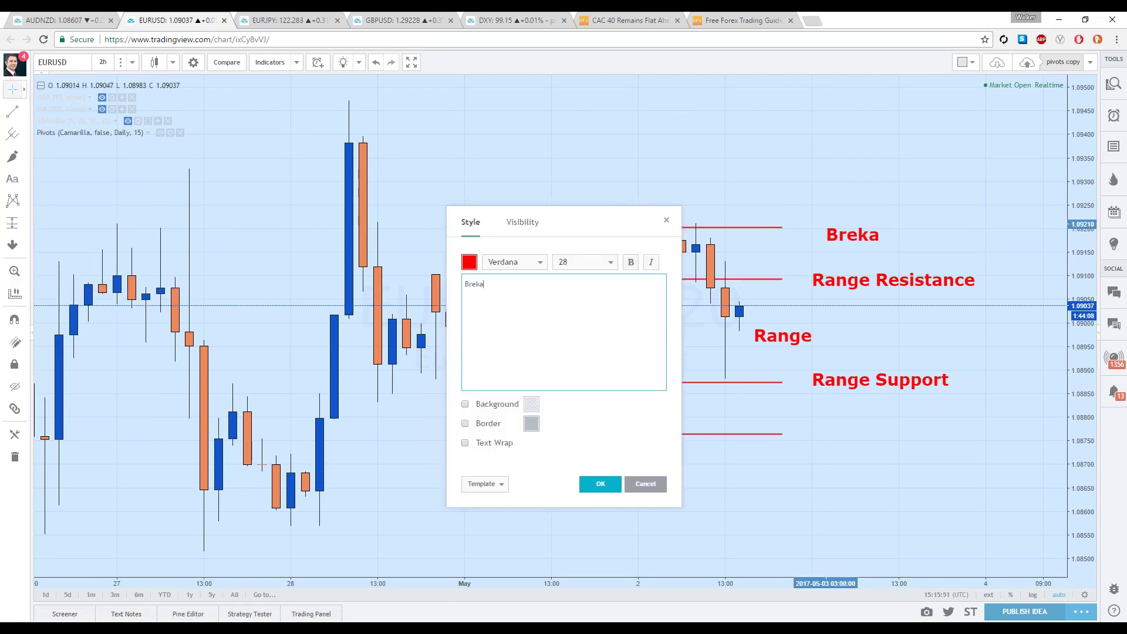
{"action": "type", "text": "akout"}
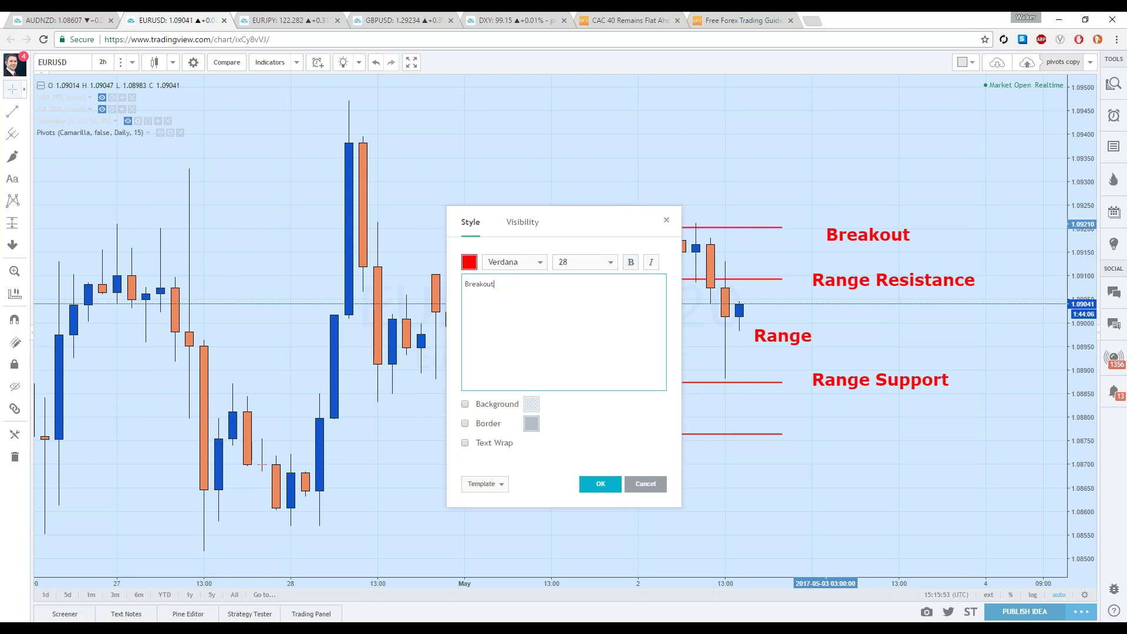
{"action": "left_click", "coordinate": [601, 485]}
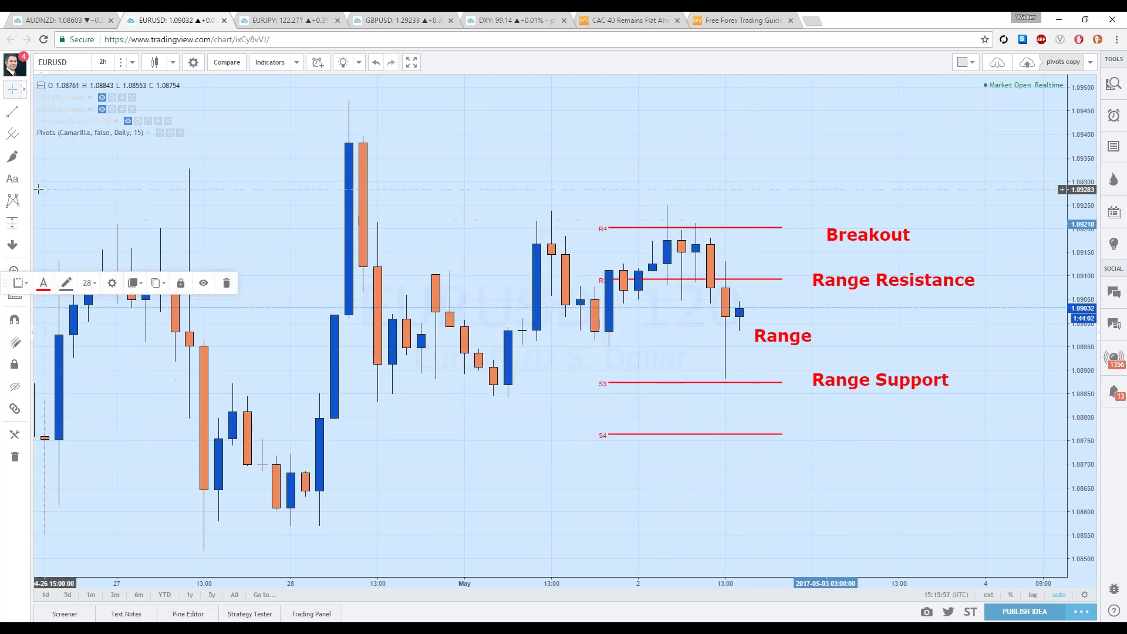
- Add a second 'Breakout' label beside S4 and nudge it level with the line
{"action": "left_click", "coordinate": [11, 179]}
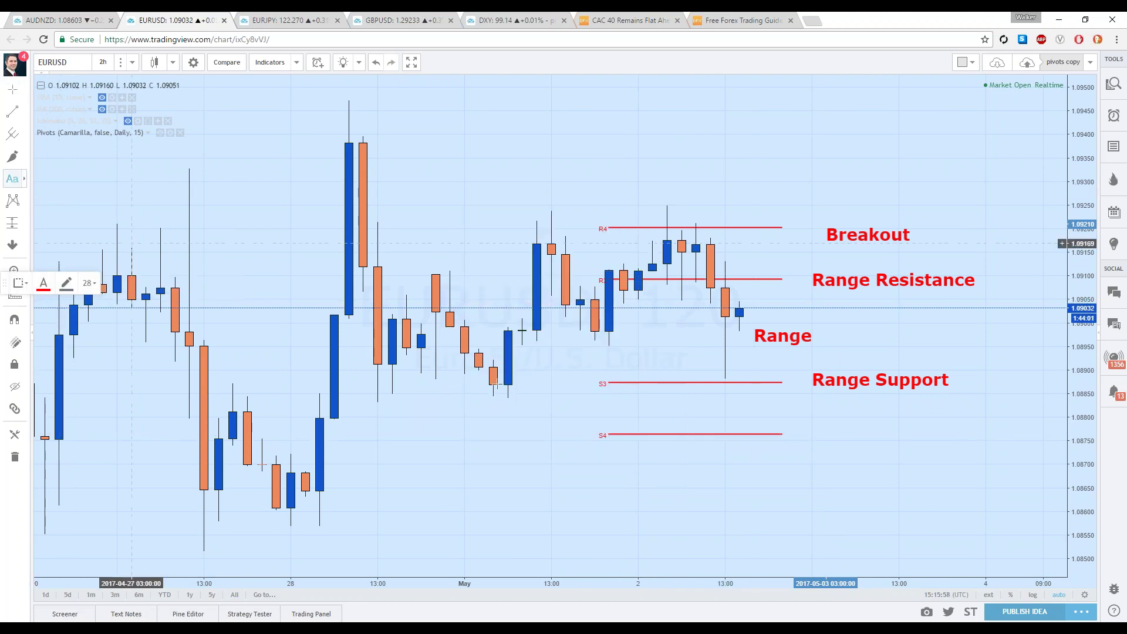
{"action": "left_click", "coordinate": [822, 435]}
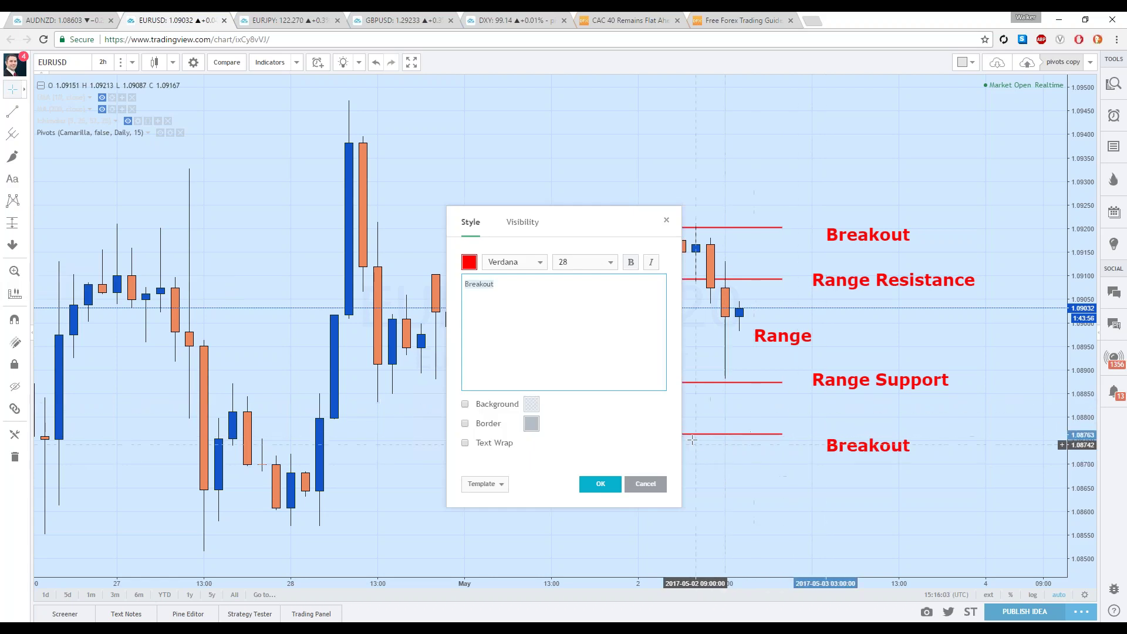
{"action": "left_click", "coordinate": [600, 484]}
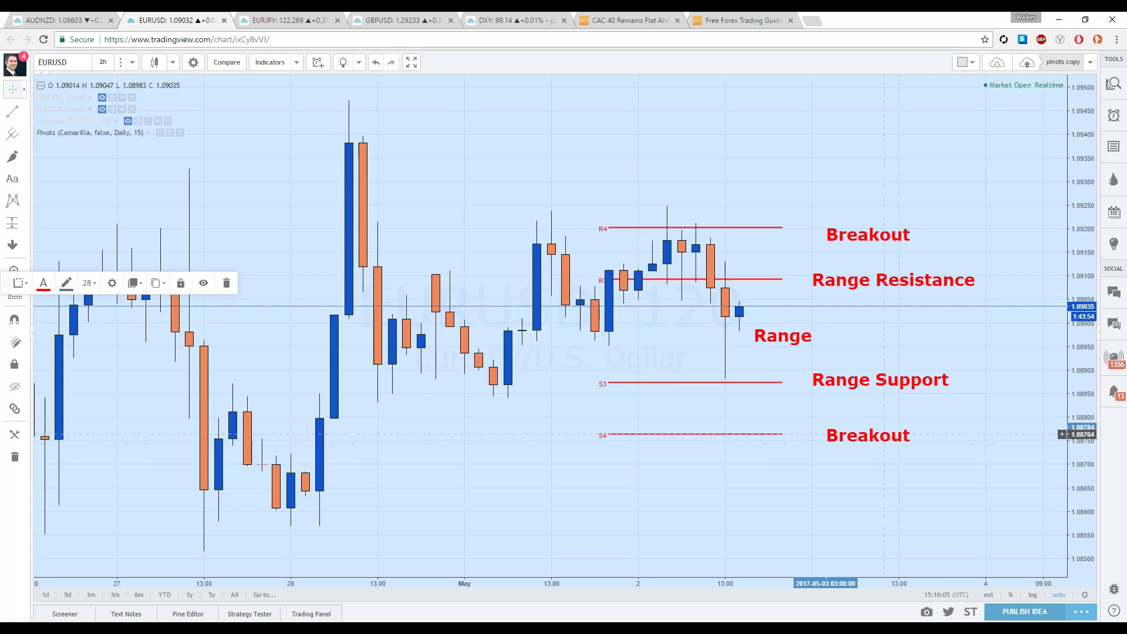
{"action": "left_click_drag", "start_coordinate": [869, 232], "coordinate": [868, 227]}
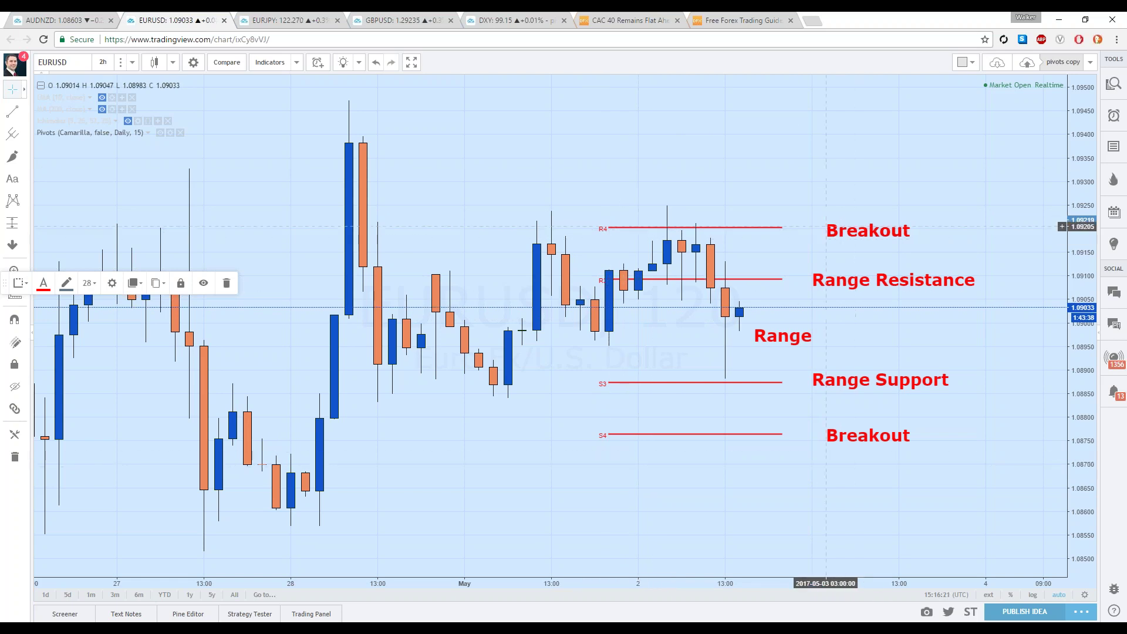
- Increase the Camarilla S3/R3 line width in the pivot indicator's Style settings and apply
{"action": "right_click", "coordinate": [611, 234]}
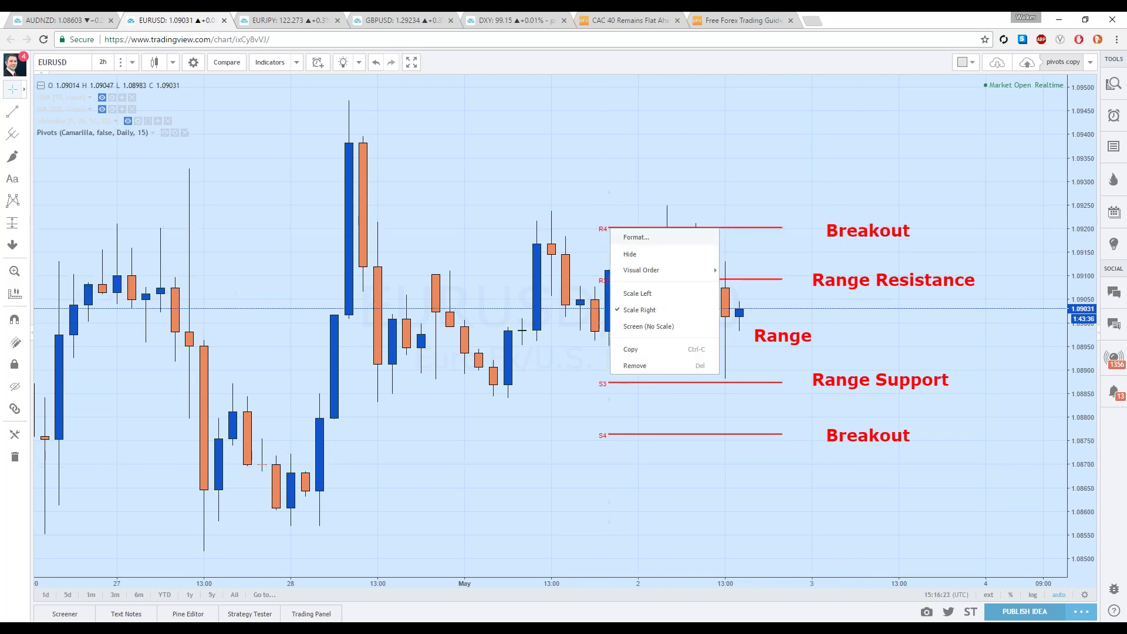
{"action": "left_click", "coordinate": [640, 236]}
{"action": "left_click", "coordinate": [523, 266]}
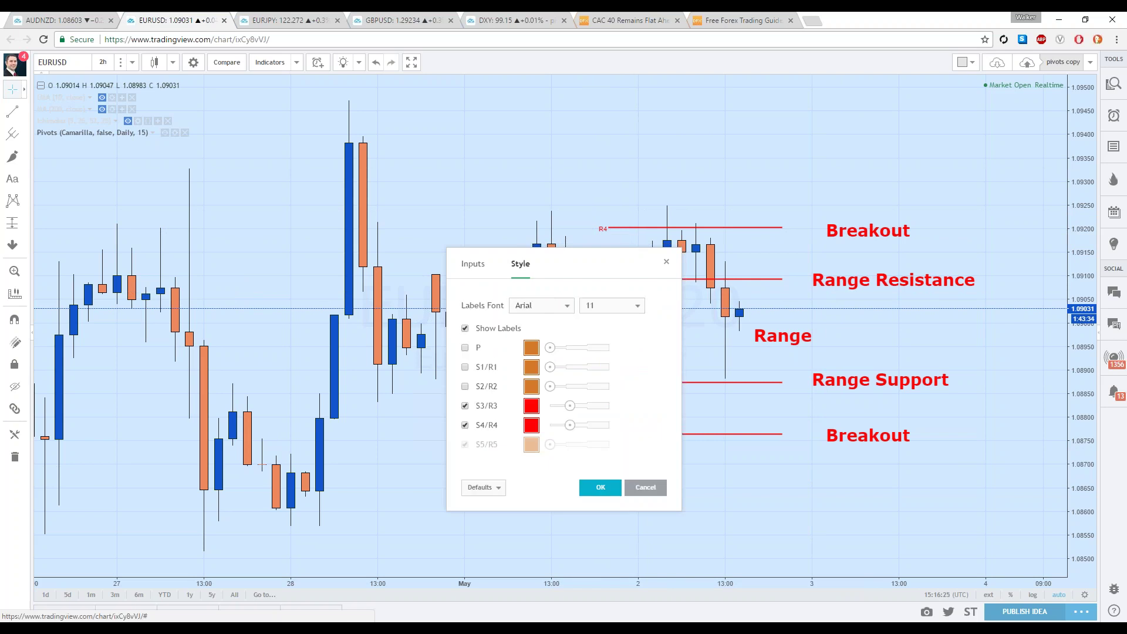
{"action": "left_click_drag", "start_coordinate": [581, 406], "coordinate": [605, 431]}
{"action": "left_click", "coordinate": [597, 487]}
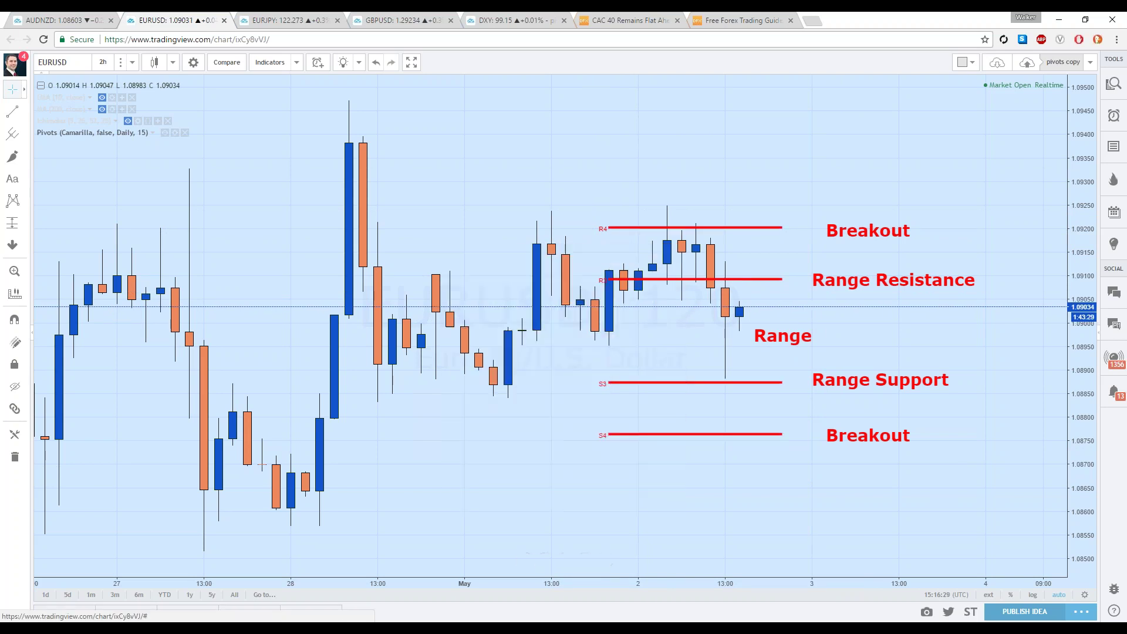
- Add the Pivot Points Standard indicator to the chart by searching 'pivot'
{"action": "right_click", "coordinate": [484, 144]}
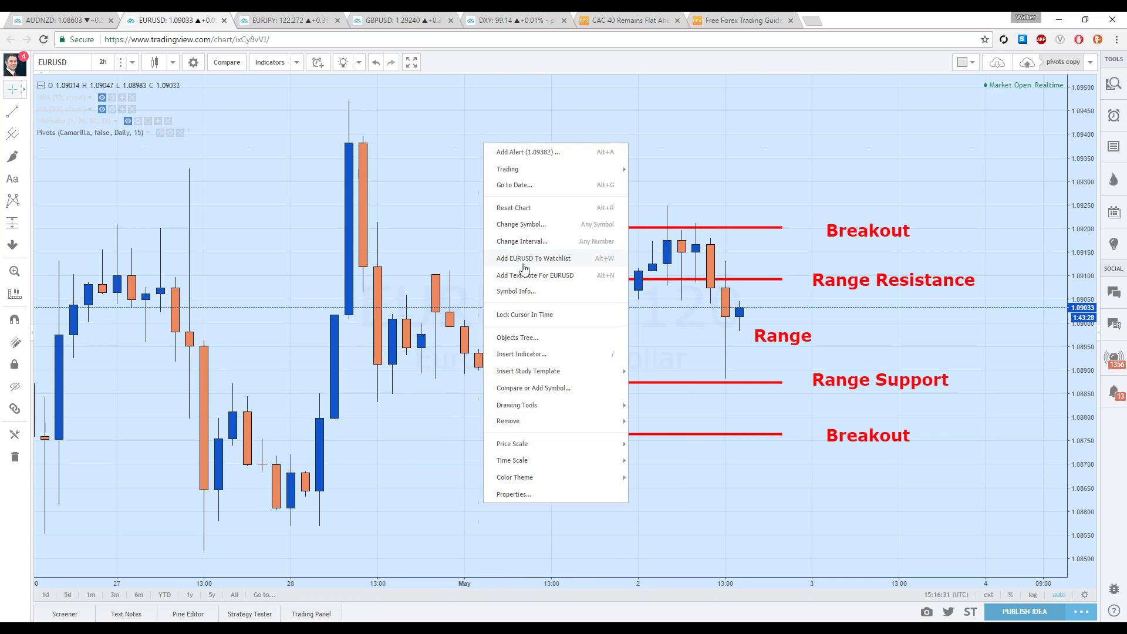
{"action": "left_click", "coordinate": [519, 355]}
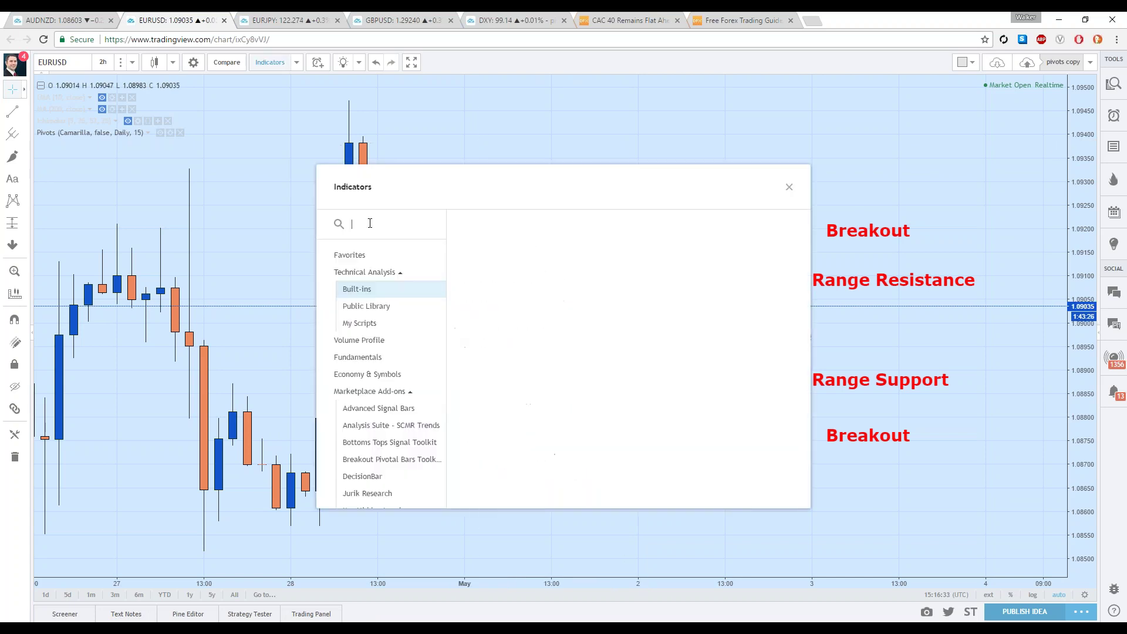
{"action": "type", "text": "pivot"}
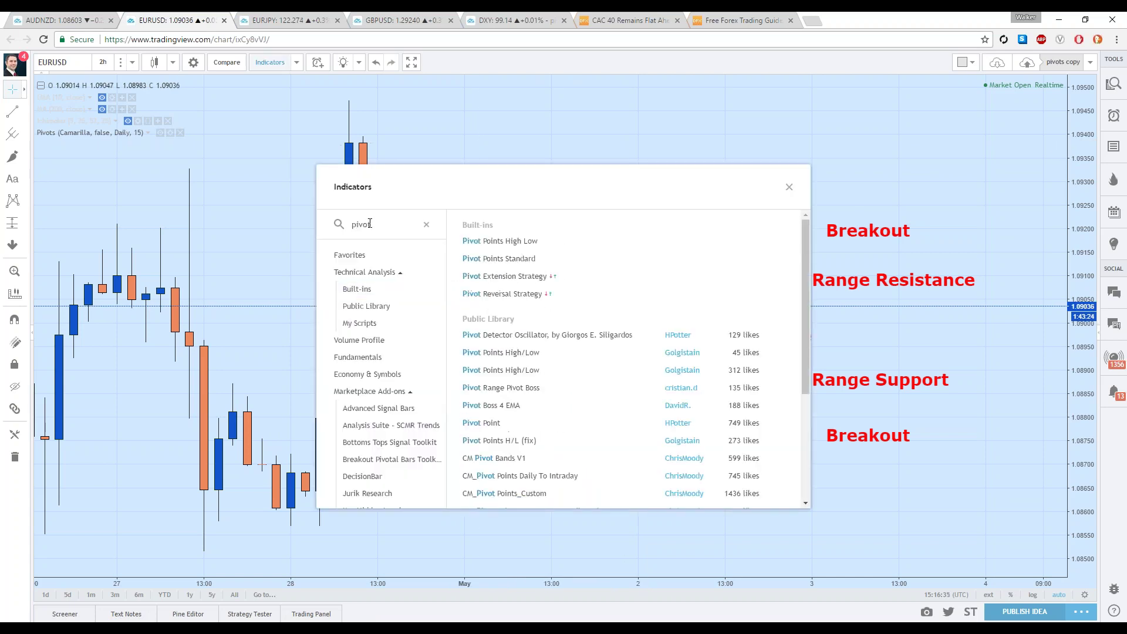
{"action": "left_click", "coordinate": [533, 259]}
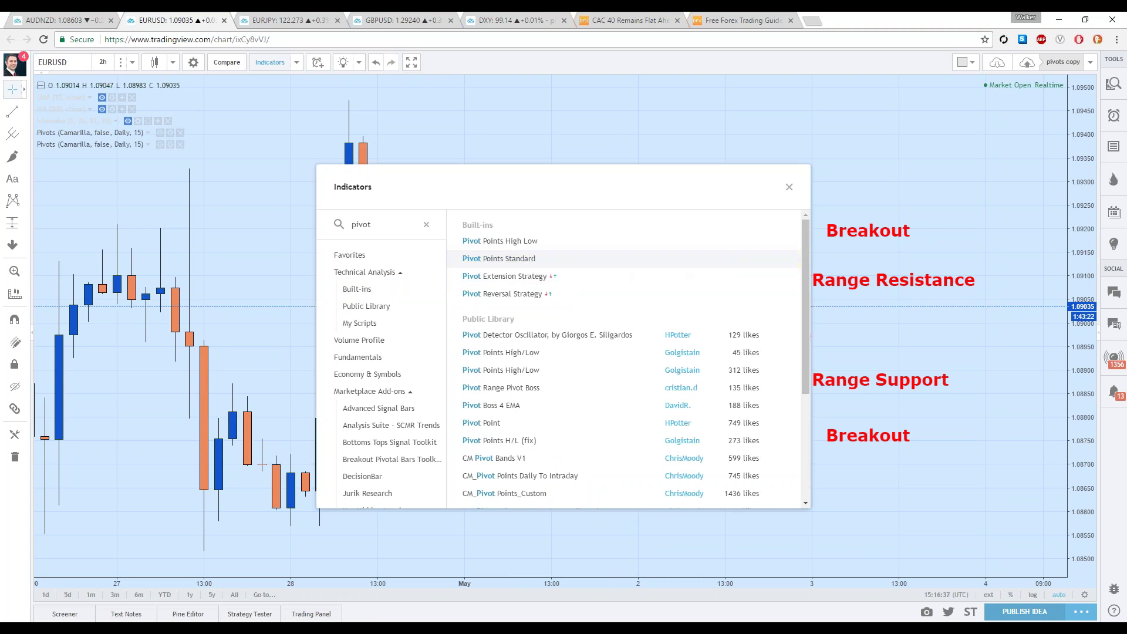
{"action": "left_click", "coordinate": [789, 186]}
- Set the new pivots indicator's type to Classic
{"action": "left_click", "coordinate": [170, 143]}
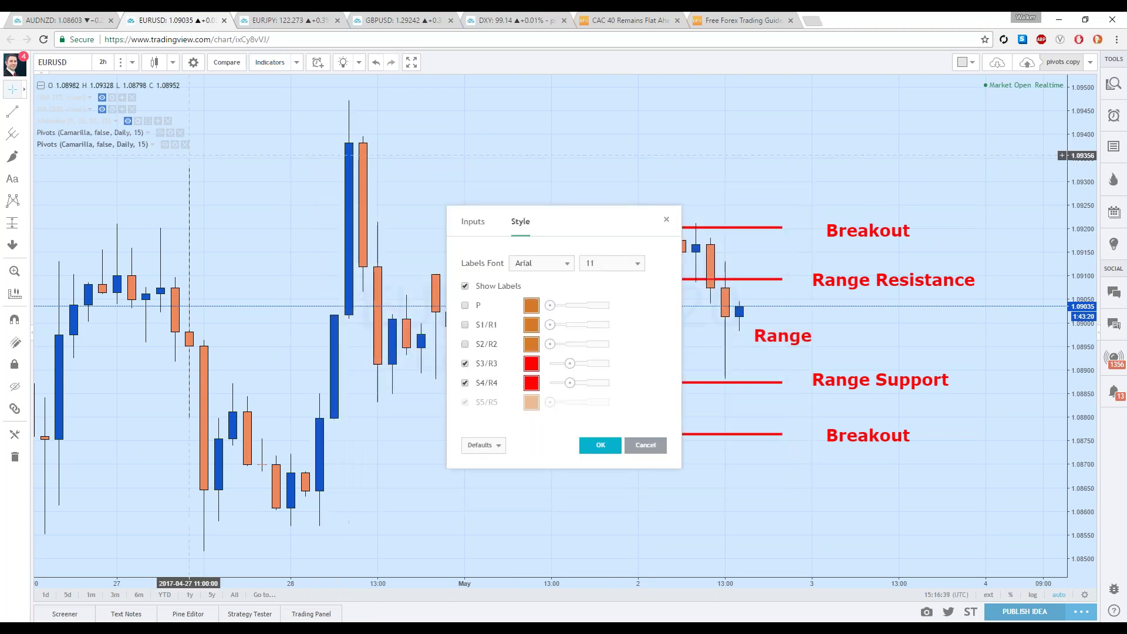
{"action": "left_click", "coordinate": [473, 221]}
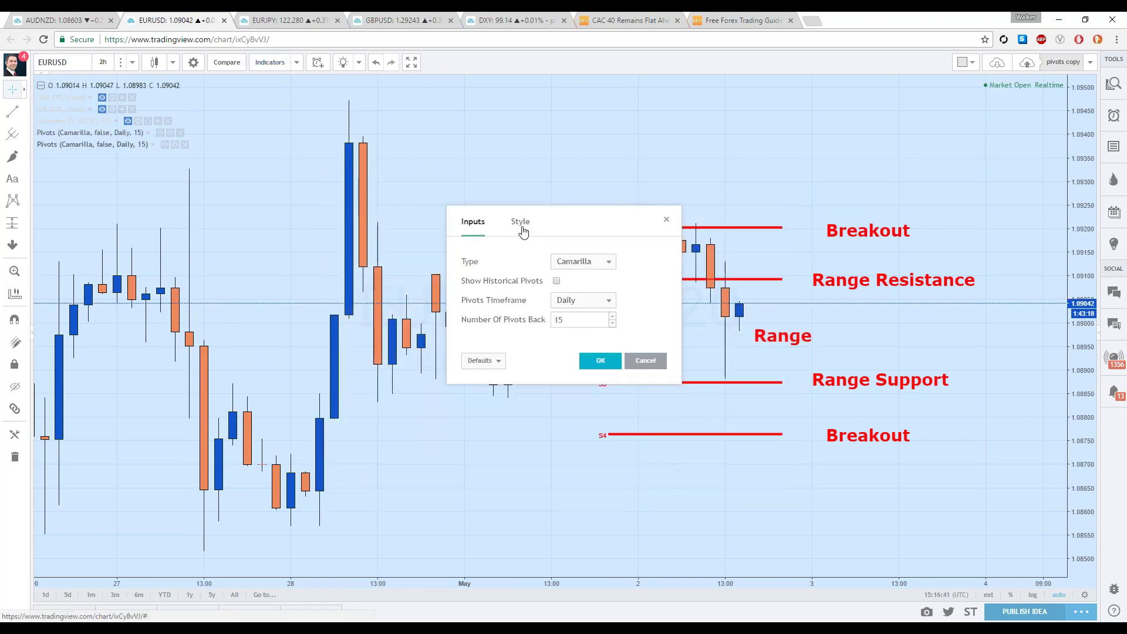
{"action": "left_click", "coordinate": [599, 262]}
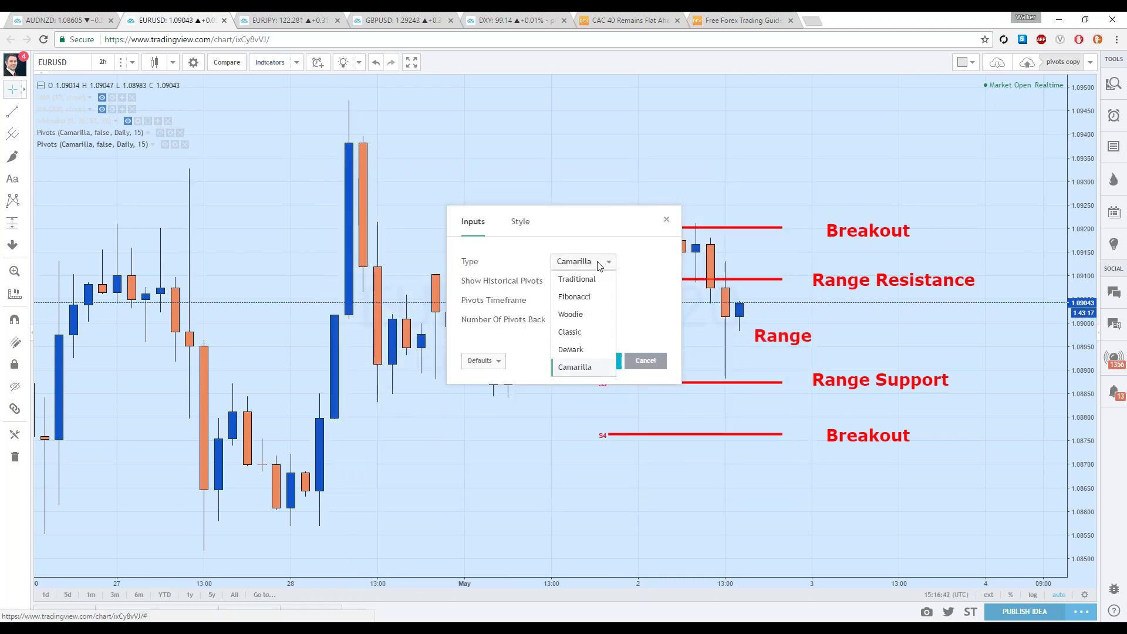
{"action": "left_click", "coordinate": [585, 332]}
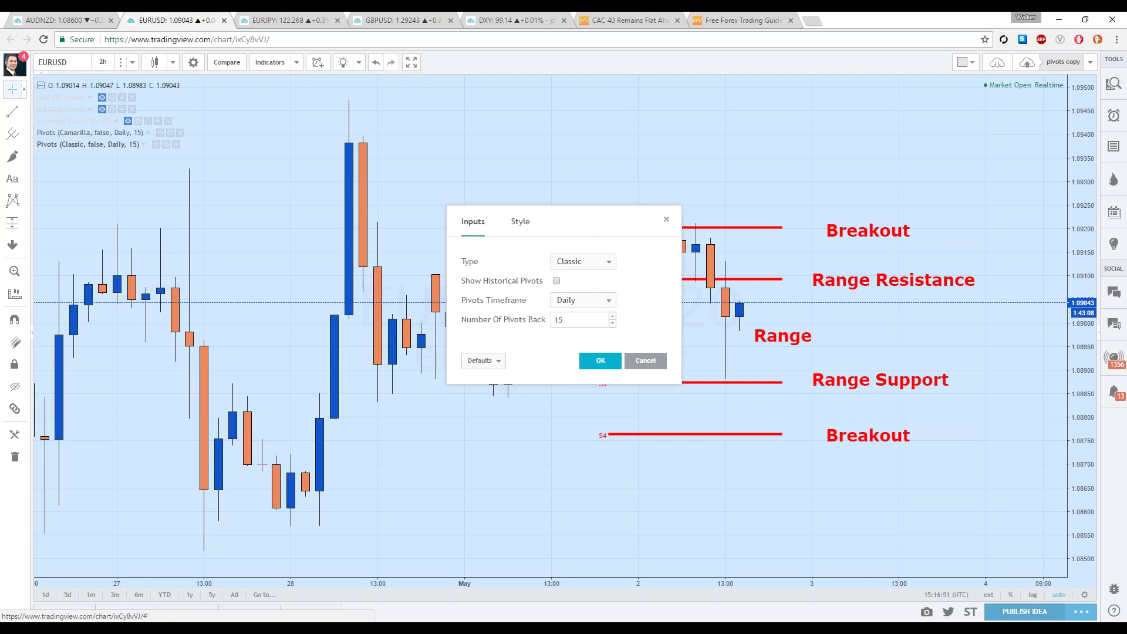
- Colour the S3/R3 and S4/R4 levels blue, turn off S2/R2, and apply
{"action": "left_click", "coordinate": [520, 223]}
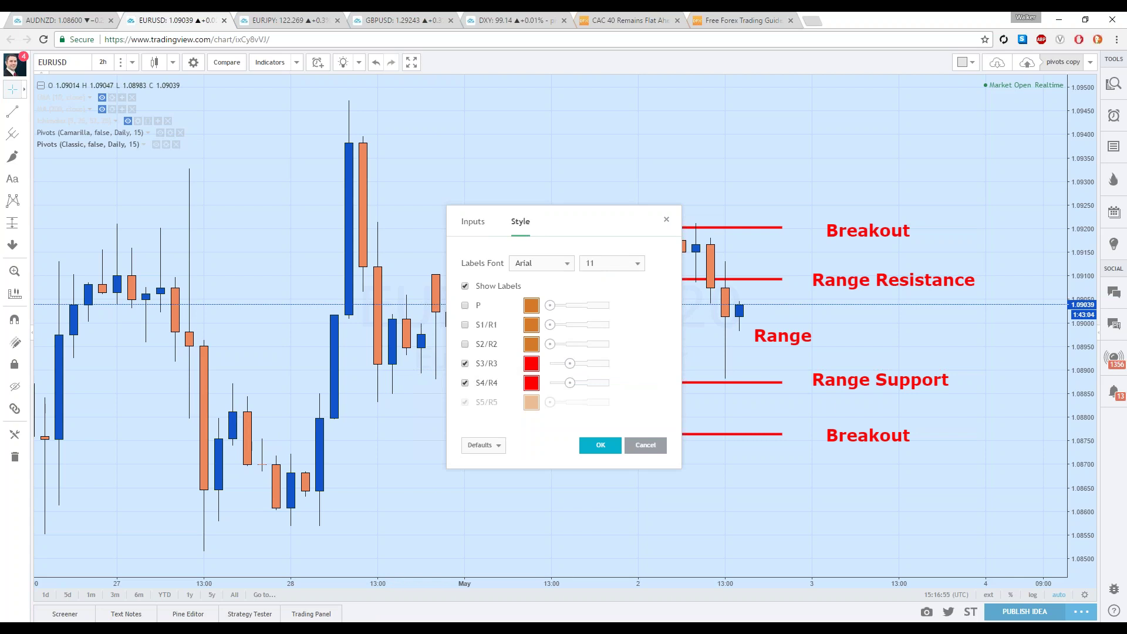
{"action": "left_click", "coordinate": [531, 363]}
{"action": "left_click", "coordinate": [606, 394]}
{"action": "left_click", "coordinate": [531, 383]}
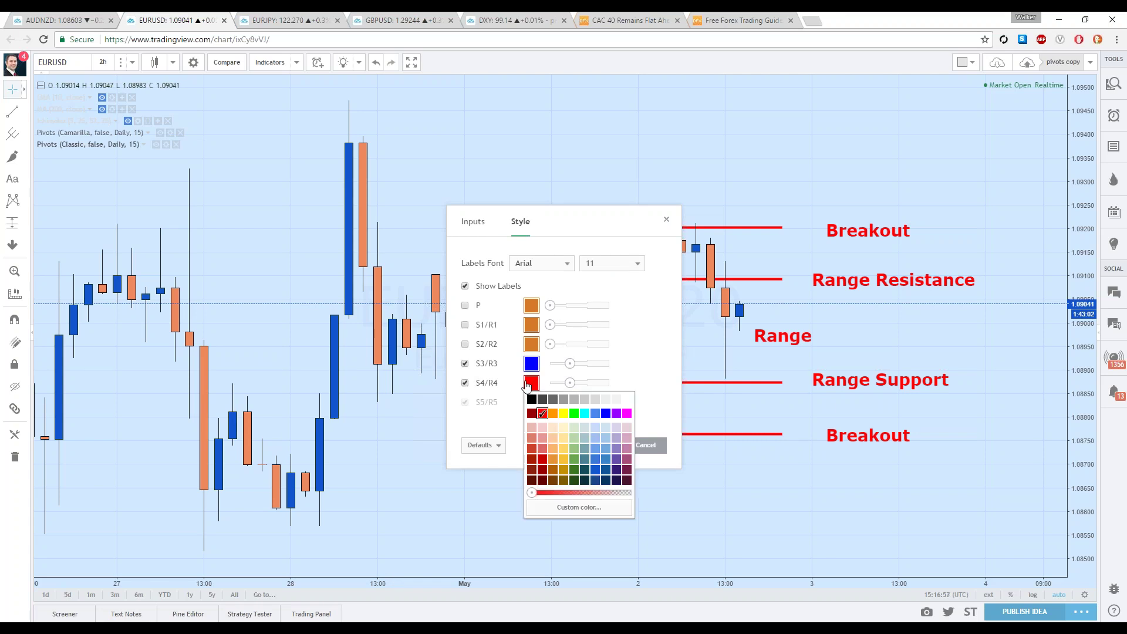
{"action": "left_click", "coordinate": [606, 413]}
{"action": "left_click", "coordinate": [464, 345]}
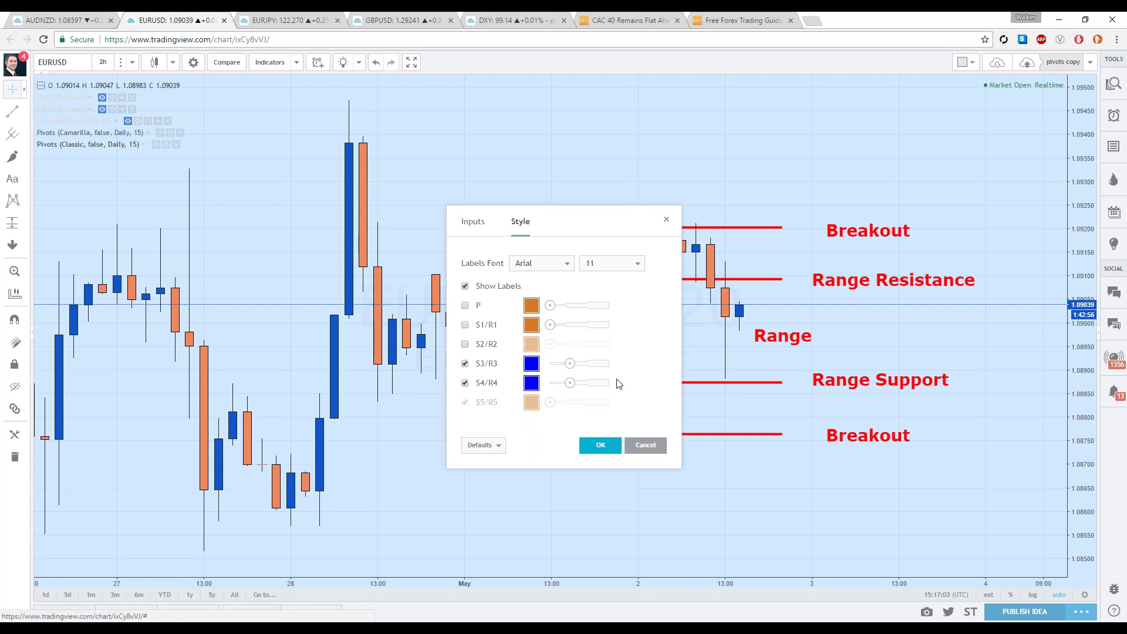
{"action": "left_click", "coordinate": [604, 443]}
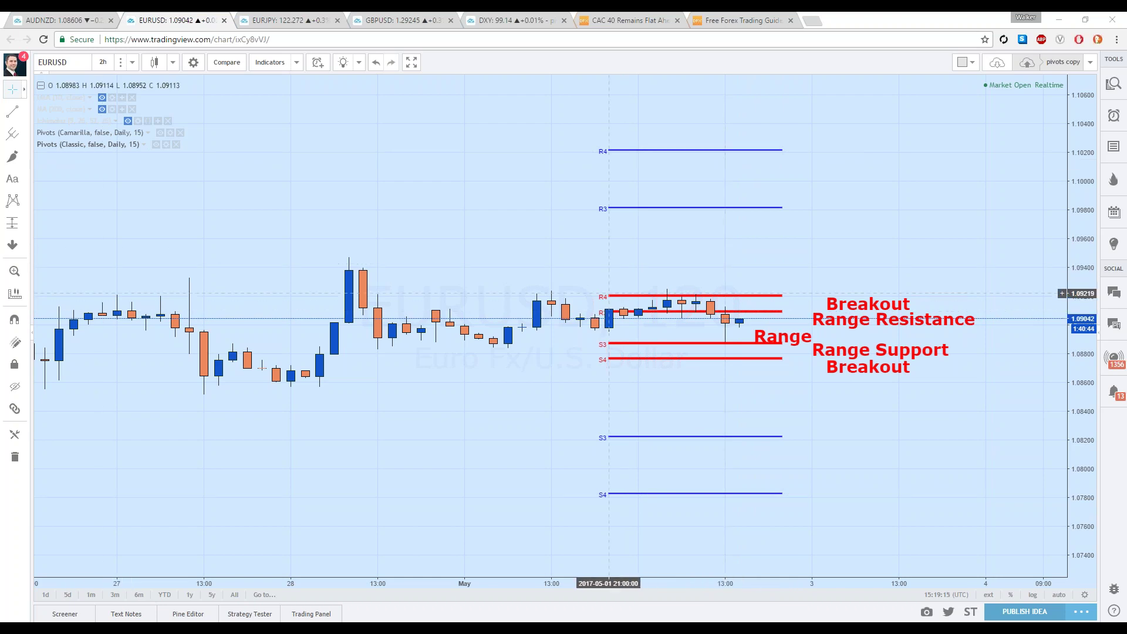
- Review the Camarilla pivots' inputs and style settings, then close without changes
{"action": "right_click", "coordinate": [611, 293]}
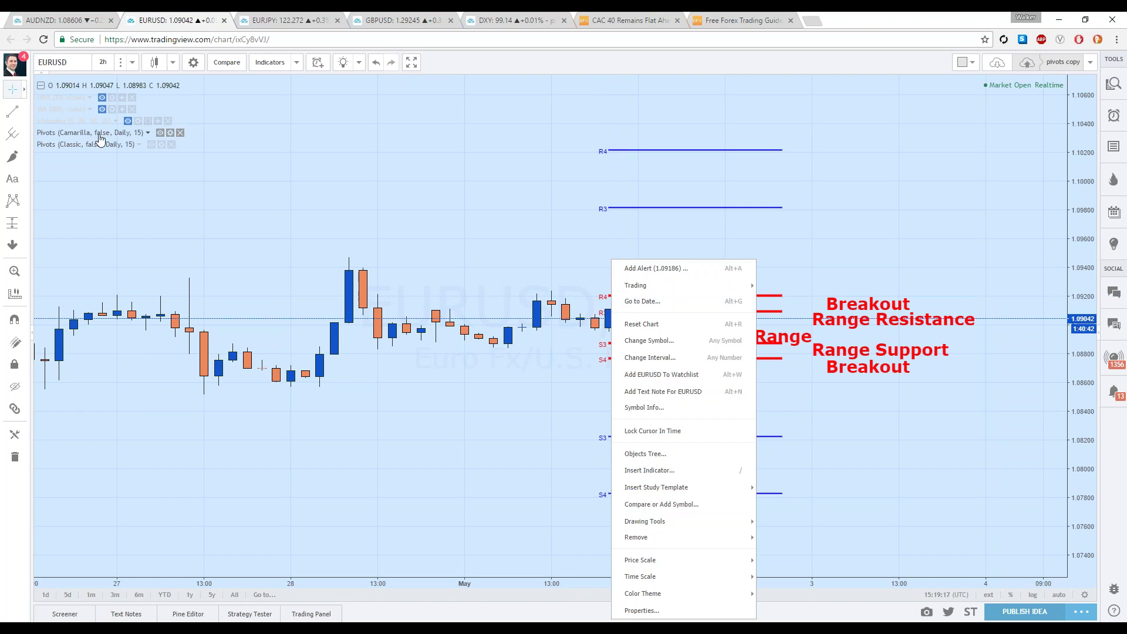
{"action": "left_click", "coordinate": [170, 134]}
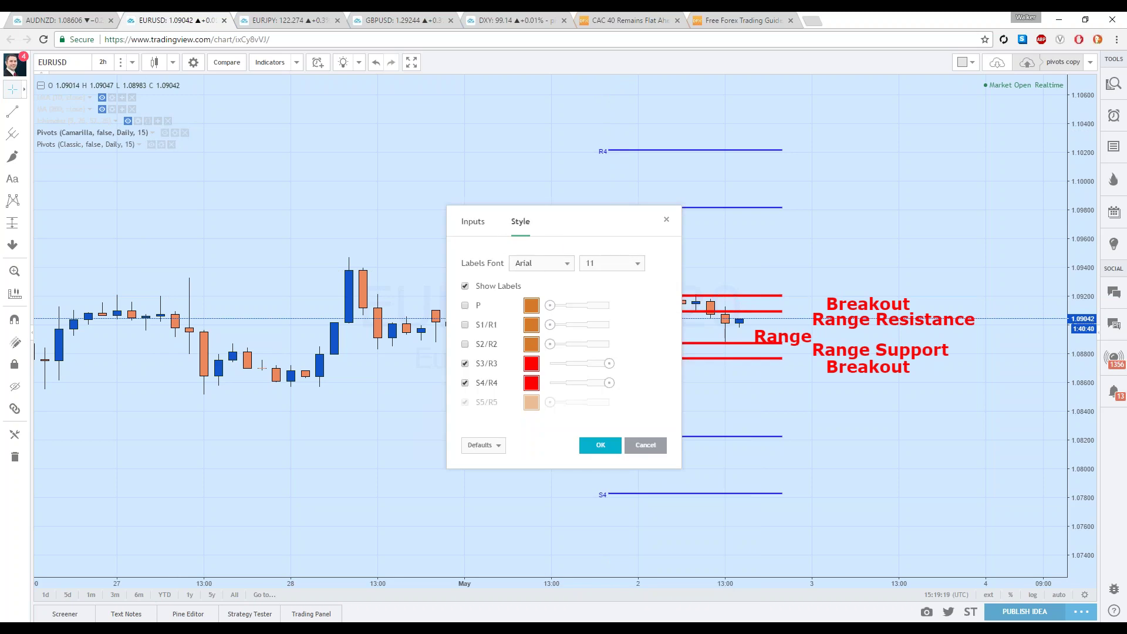
{"action": "left_click", "coordinate": [476, 223]}
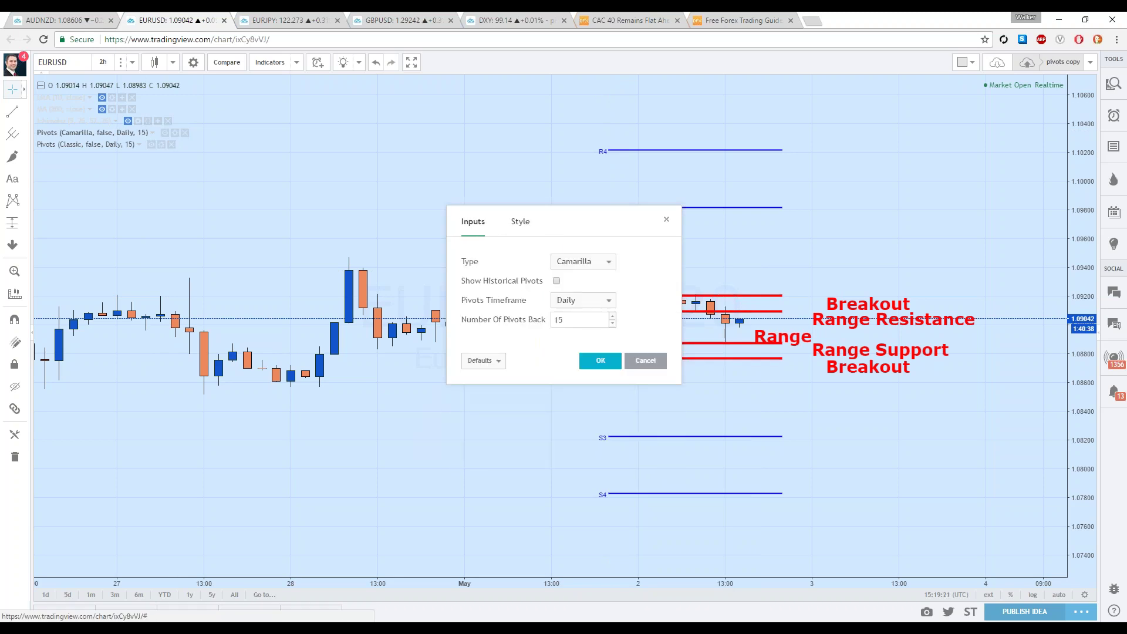
{"action": "left_click", "coordinate": [520, 221]}
{"action": "left_click", "coordinate": [472, 222]}
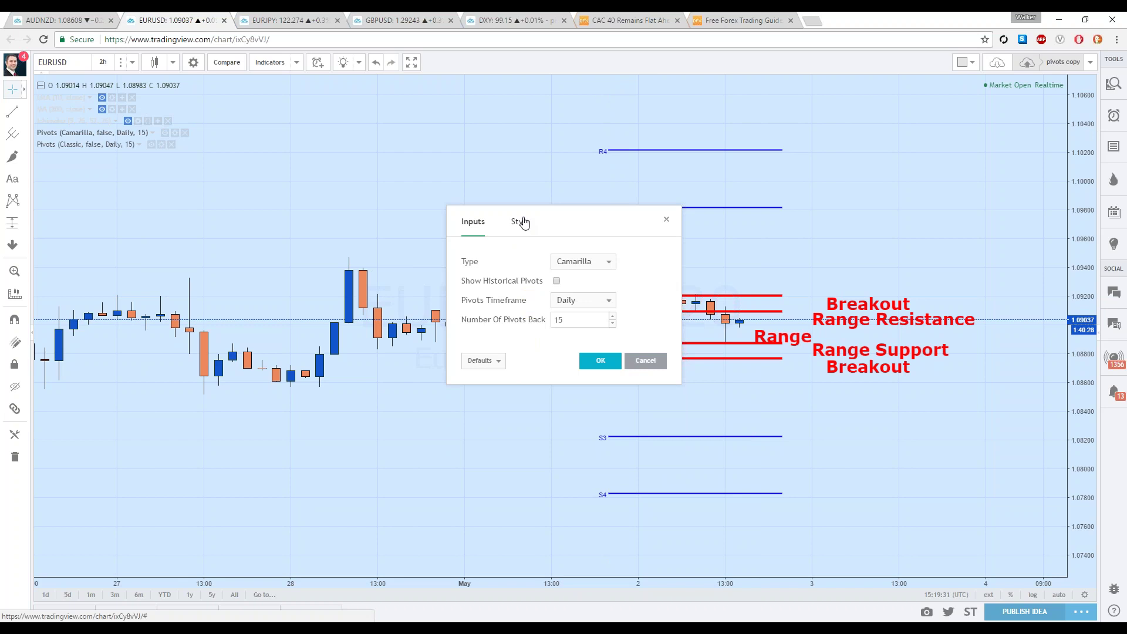
{"action": "left_click", "coordinate": [667, 219]}
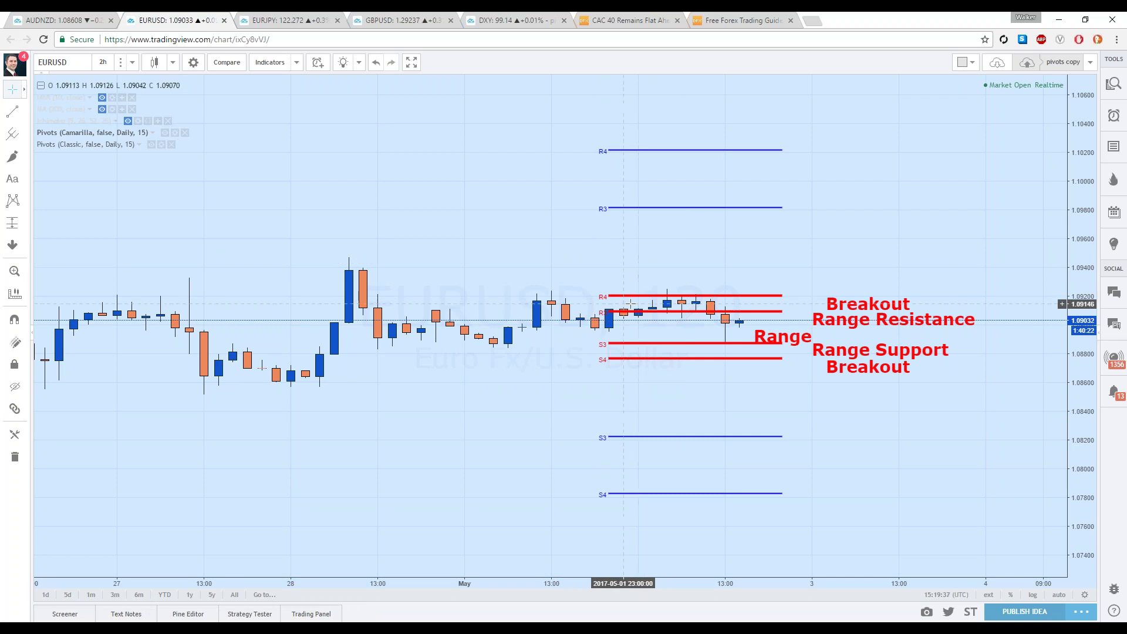
- Check the Classic pivots settings, keeping the type at Classic, then open its legend options
{"action": "right_click", "coordinate": [609, 209]}
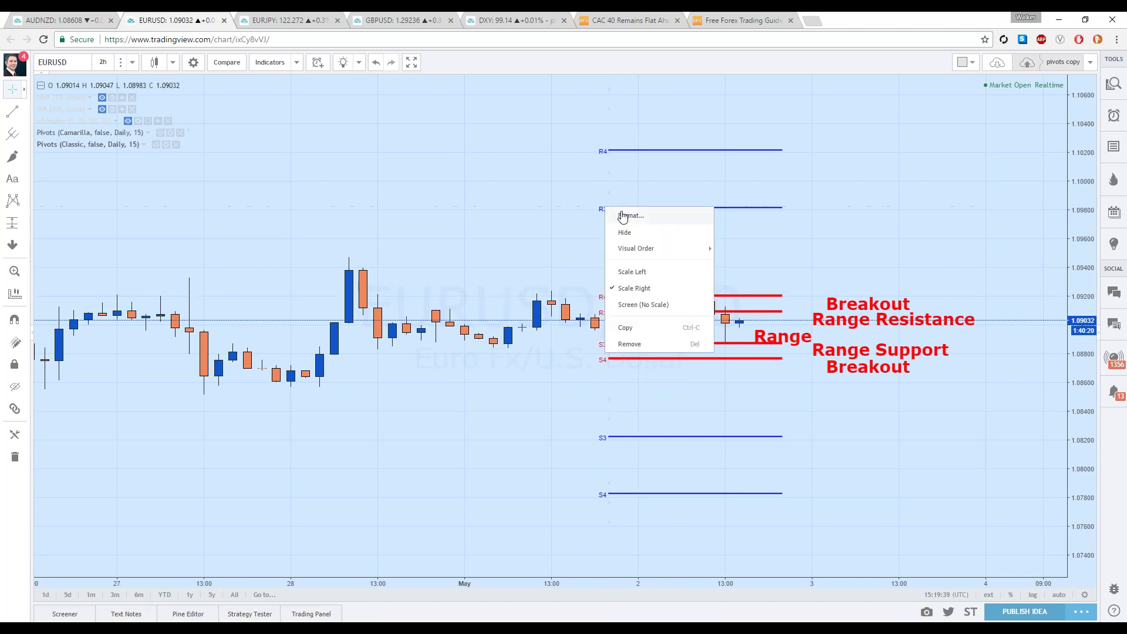
{"action": "left_click", "coordinate": [624, 219]}
{"action": "left_click", "coordinate": [603, 302]}
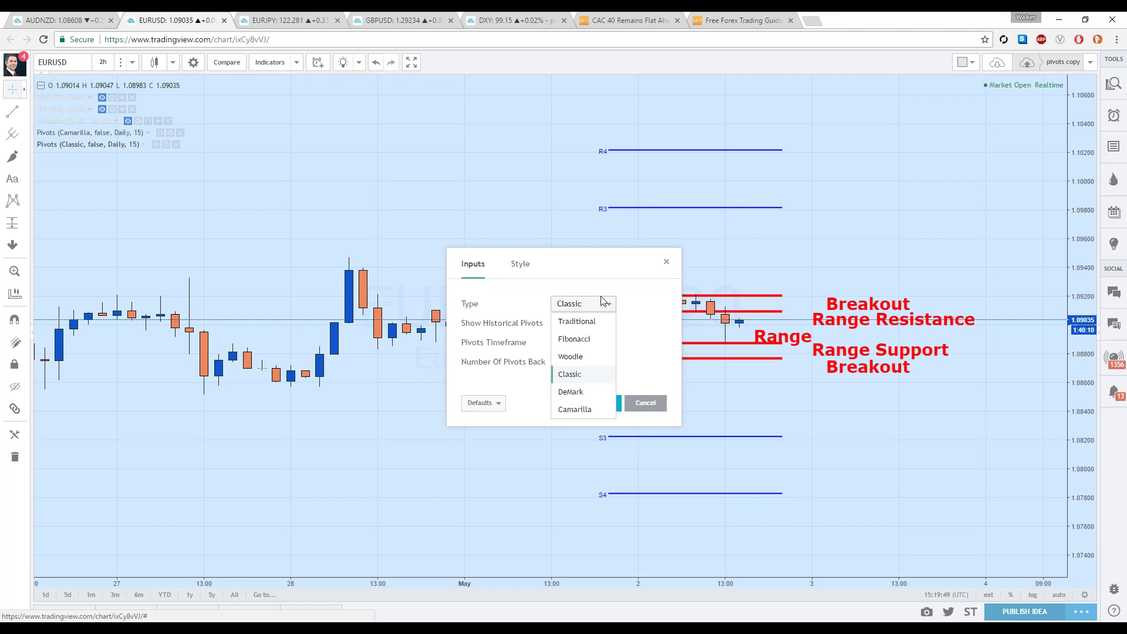
{"action": "left_click", "coordinate": [603, 301]}
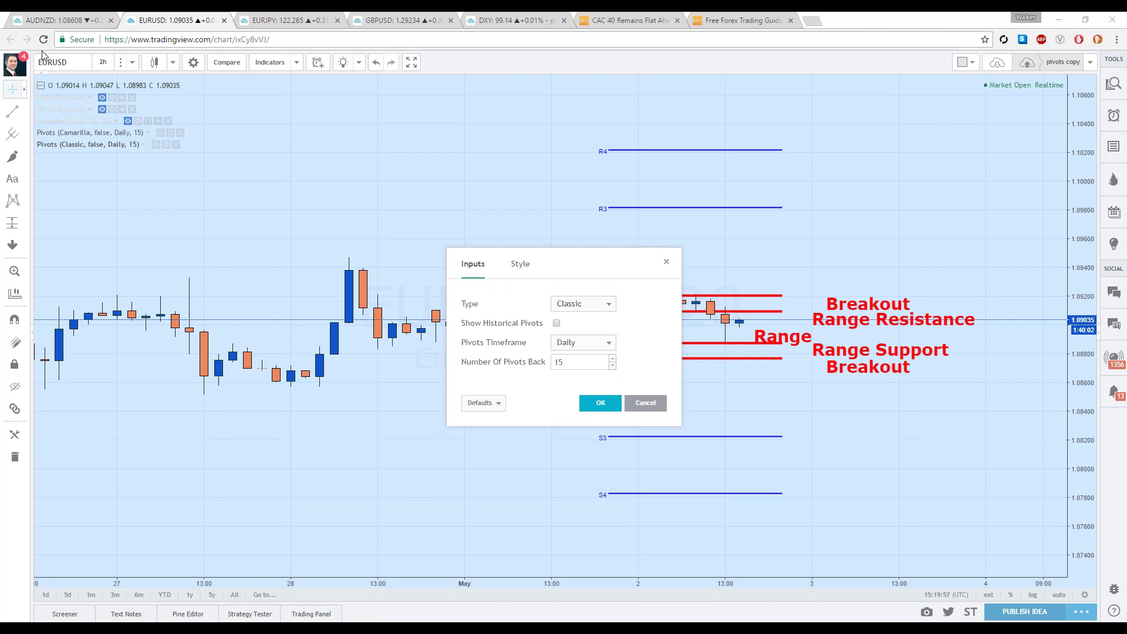
{"action": "right_click", "coordinate": [98, 147]}
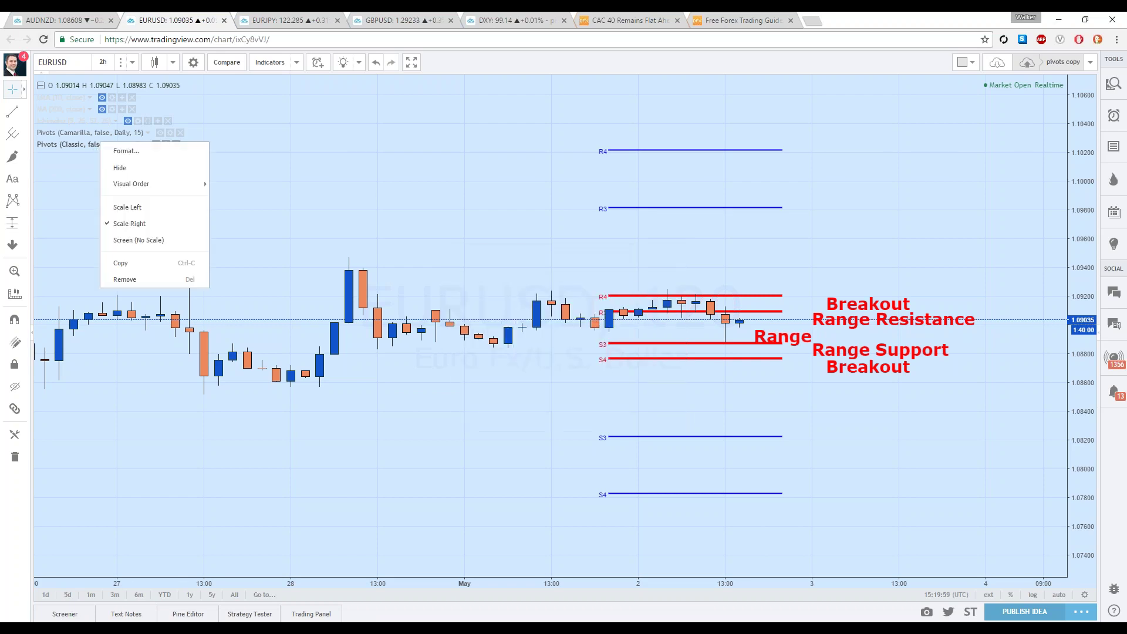
- Review the Classic pivots' level colours, close the settings, and hide the blue Classic levels
{"action": "left_click", "coordinate": [122, 152]}
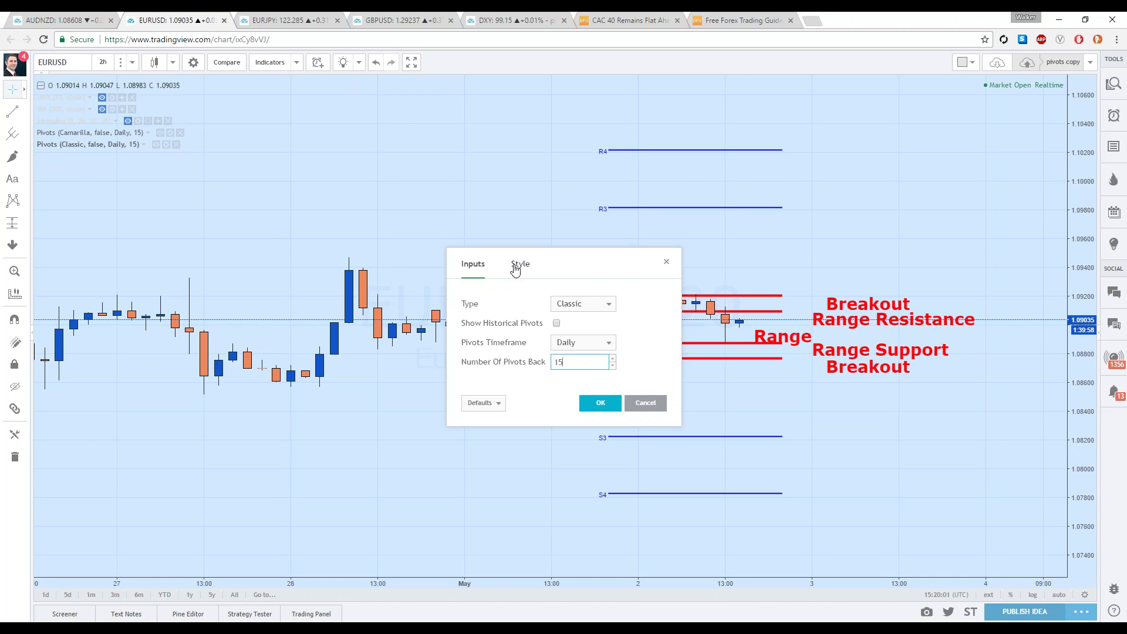
{"action": "left_click", "coordinate": [520, 264]}
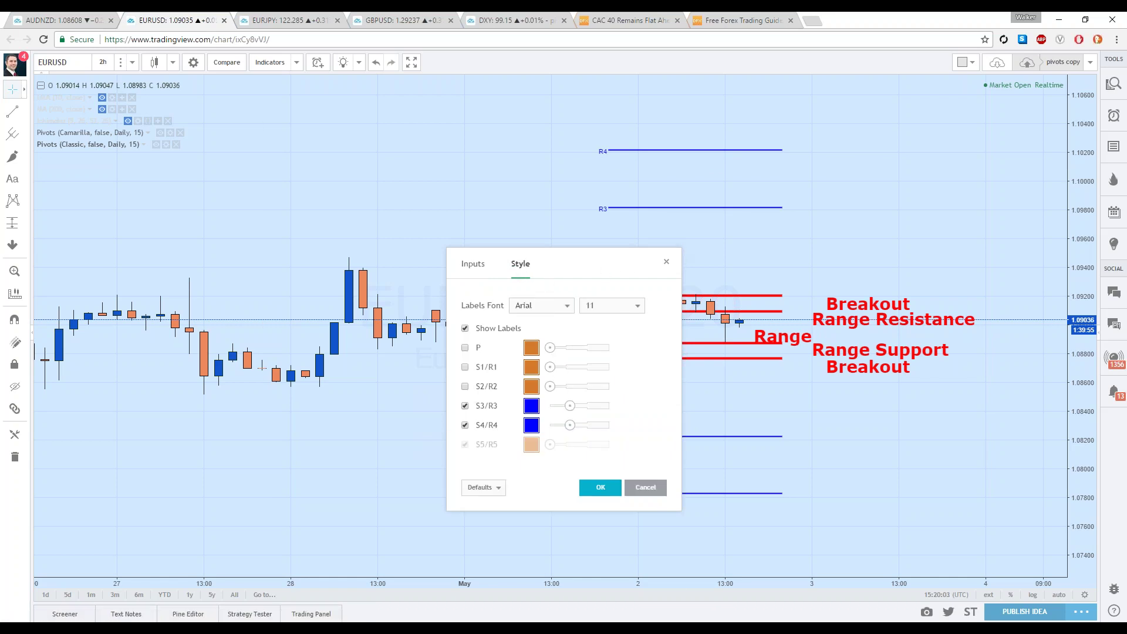
{"action": "left_click", "coordinate": [666, 261]}
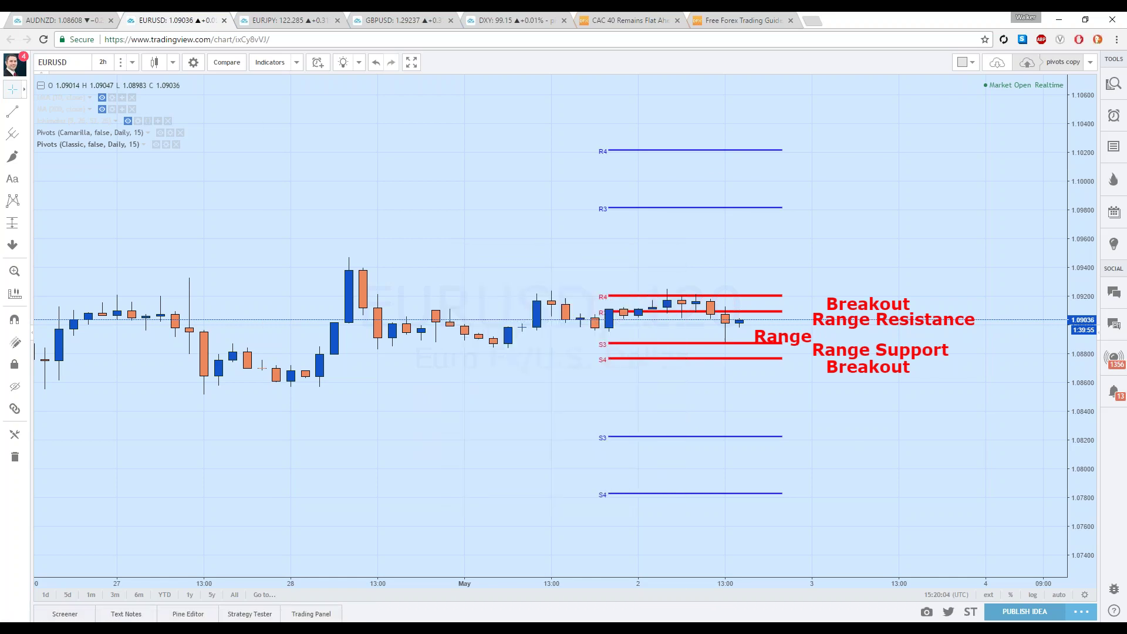
{"action": "left_click", "coordinate": [157, 145]}
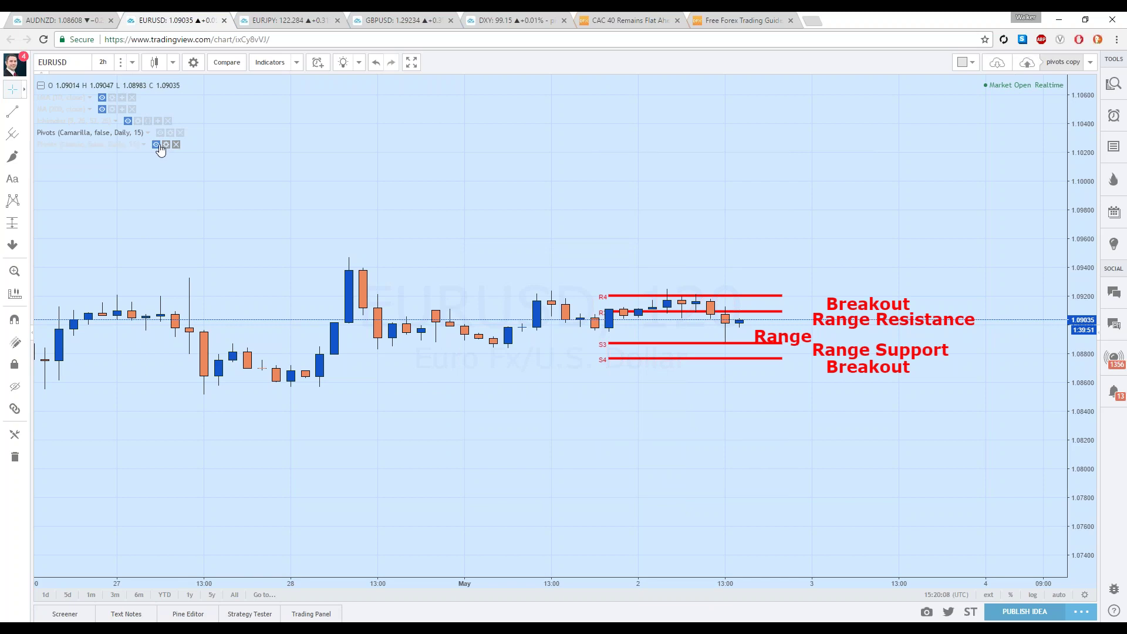
- Leave Show Historical Pivots unchecked in the Camarilla pivots inputs after toggling it, then close
{"action": "right_click", "coordinate": [104, 134]}
{"action": "left_click", "coordinate": [129, 143]}
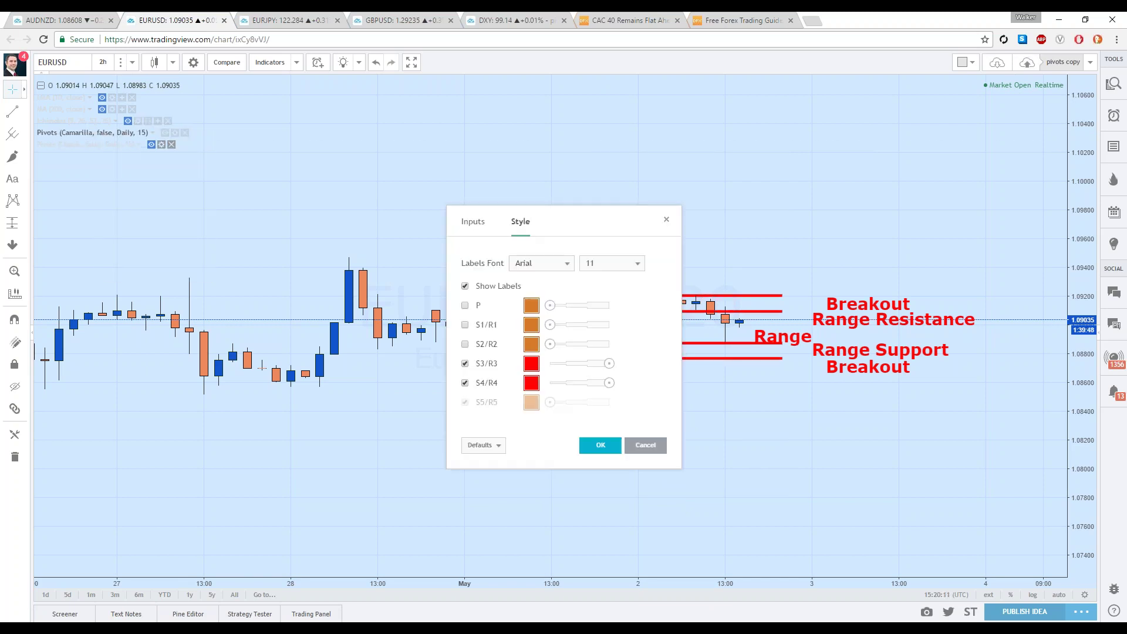
{"action": "left_click", "coordinate": [478, 223]}
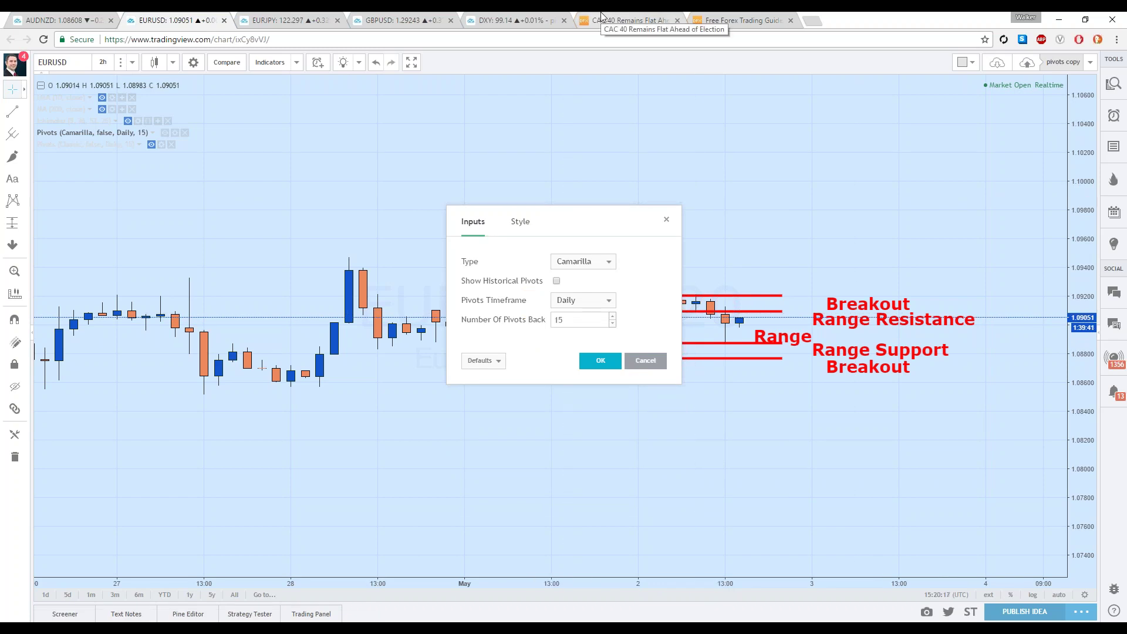
{"action": "left_click", "coordinate": [556, 282]}
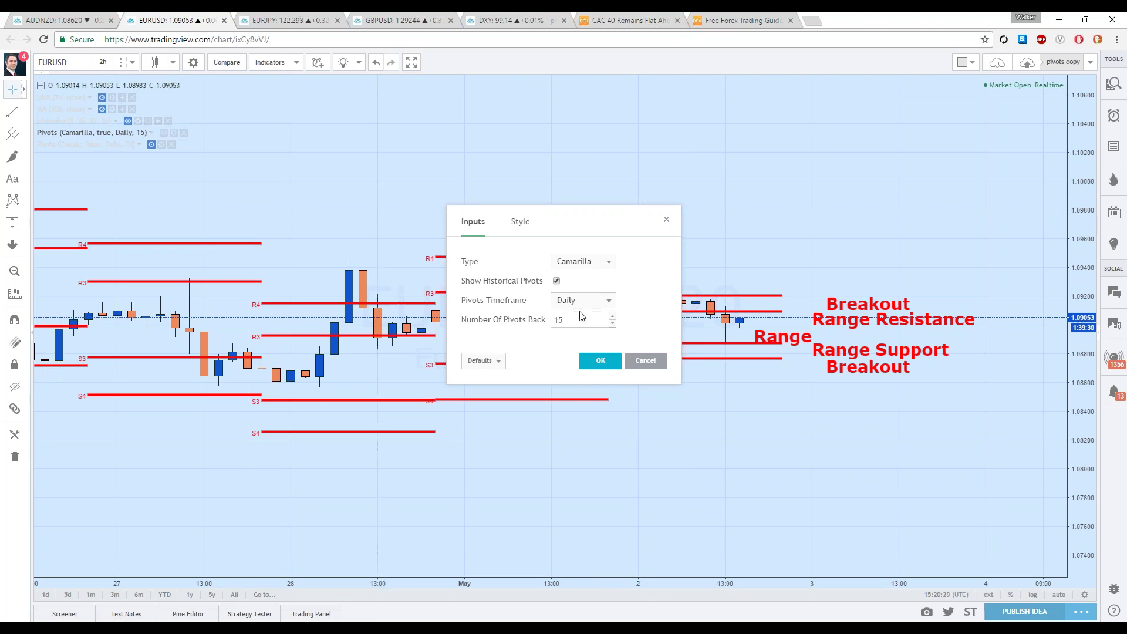
{"action": "left_click", "coordinate": [556, 282]}
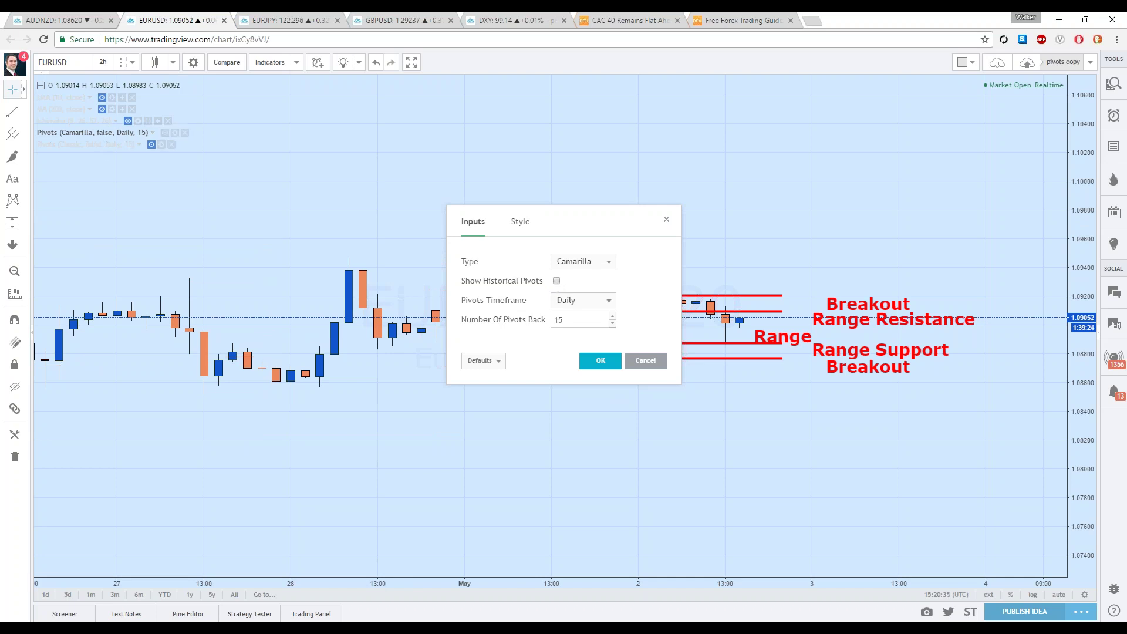
{"action": "left_click", "coordinate": [556, 283]}
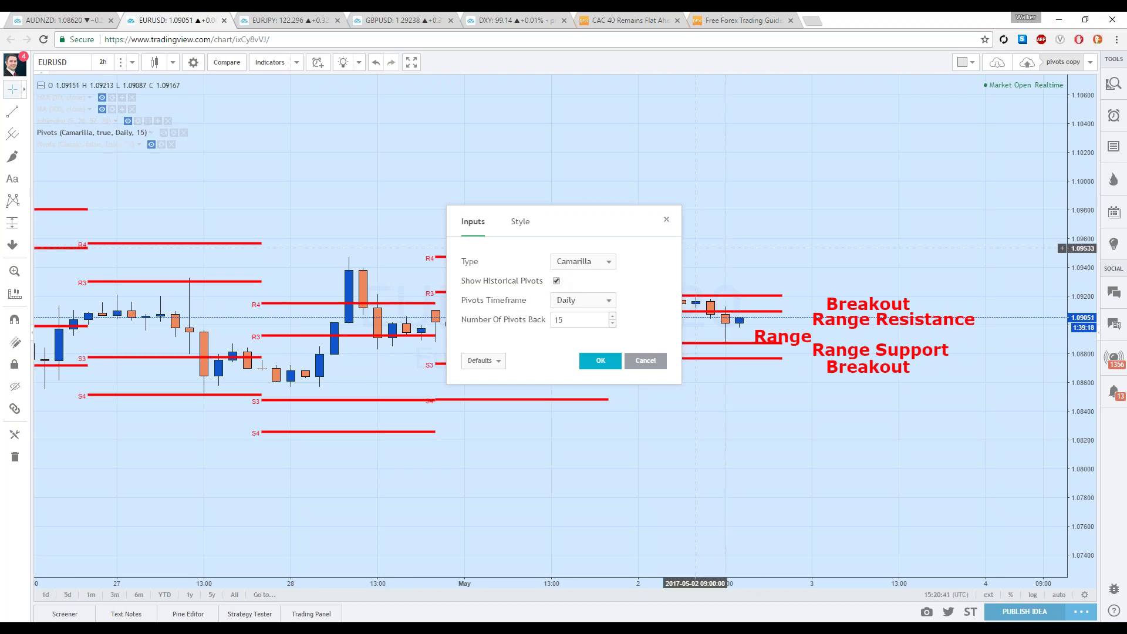
{"action": "left_click", "coordinate": [557, 281]}
{"action": "left_click", "coordinate": [557, 281]}
{"action": "left_click", "coordinate": [557, 281]}
{"action": "left_click", "coordinate": [600, 360]}
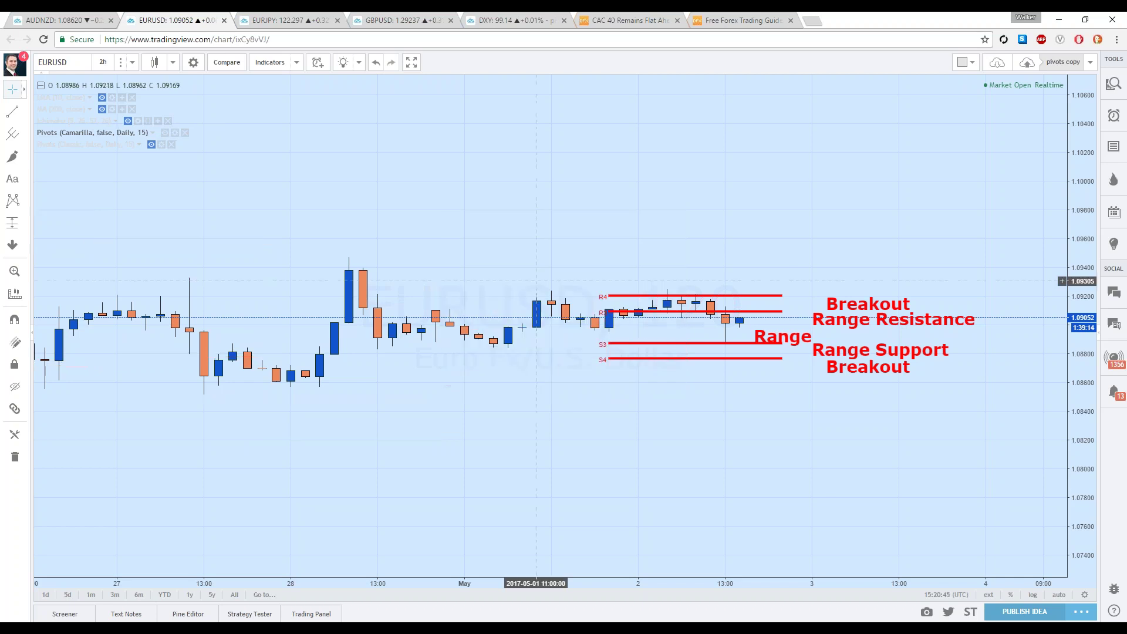
- Check Show Historical Pivots in the pivot indicator's settings and confirm
{"action": "scroll", "coordinate": [549, 353], "scroll_direction": "down", "scroll_amount": 3}
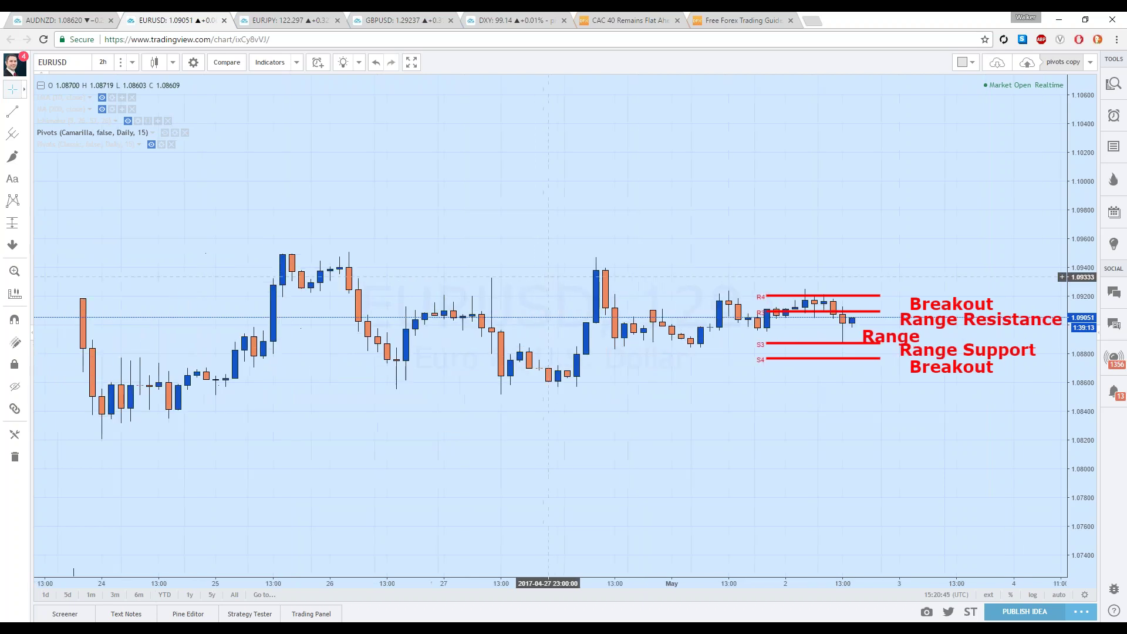
{"action": "right_click", "coordinate": [767, 297]}
{"action": "left_click", "coordinate": [779, 304]}
{"action": "left_click", "coordinate": [557, 323]}
{"action": "left_click", "coordinate": [601, 403]}
{"action": "scroll", "coordinate": [429, 339], "scroll_direction": "down", "scroll_amount": 1}
{"action": "scroll", "coordinate": [429, 339], "scroll_direction": "up", "scroll_amount": 1}
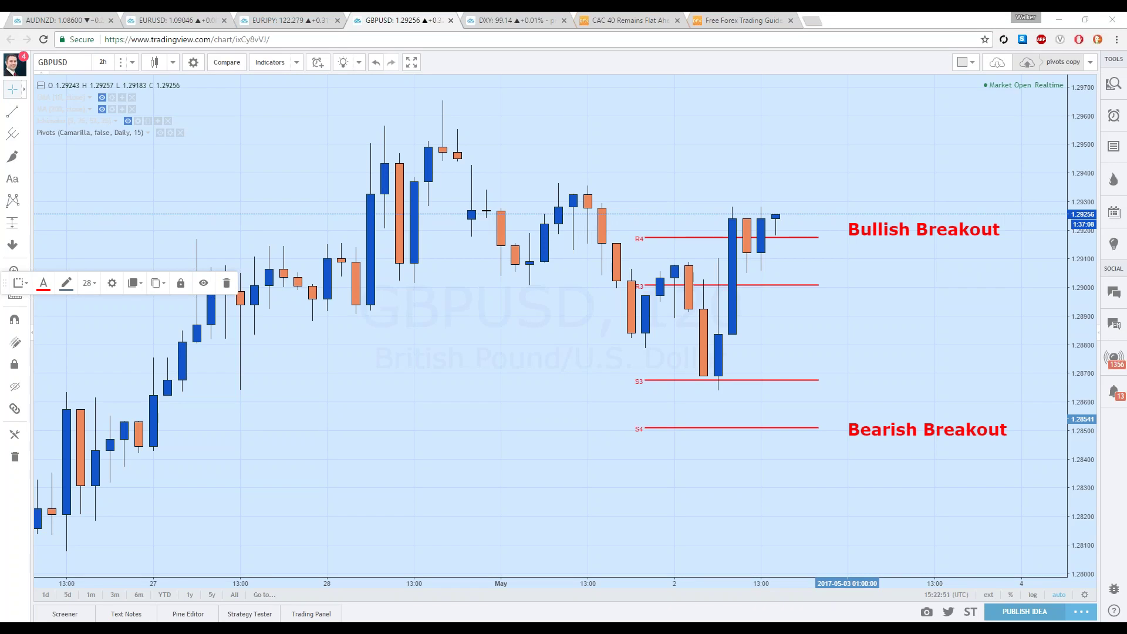
- Switch the GBPUSD chart interval to 30 minutes
{"action": "left_click", "coordinate": [133, 62]}
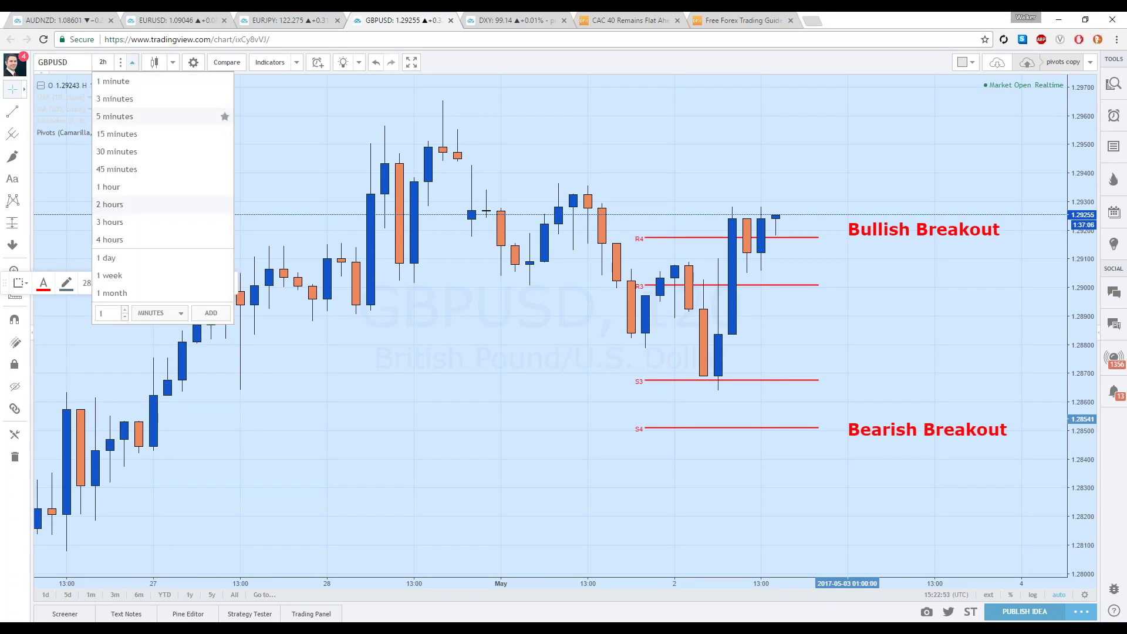
{"action": "left_click", "coordinate": [139, 152]}
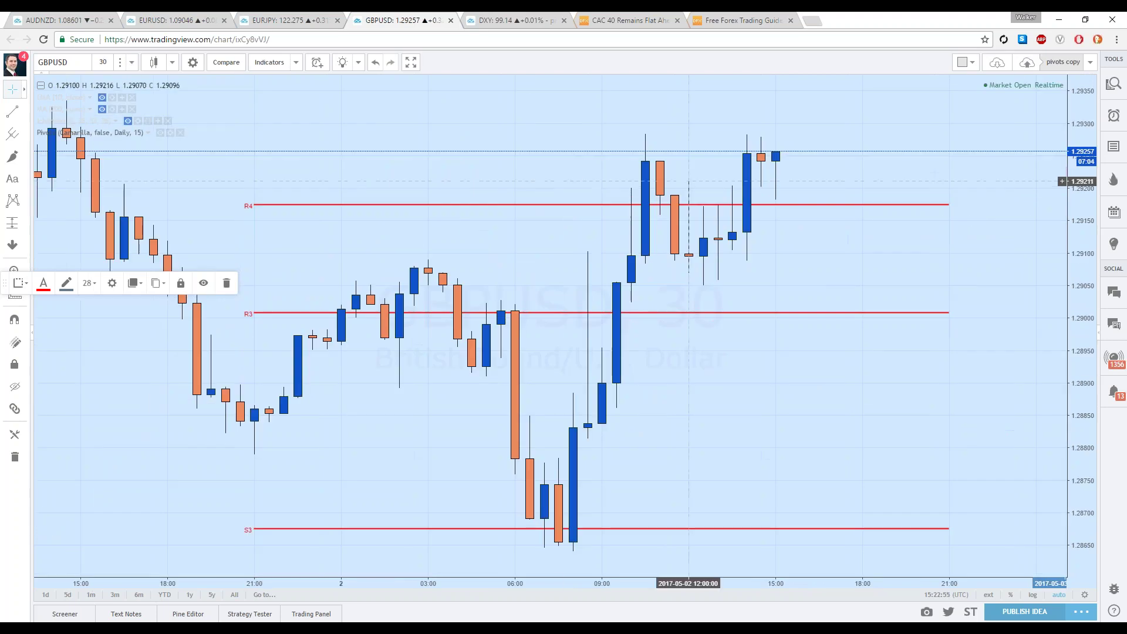
{"action": "scroll", "coordinate": [688, 181], "scroll_direction": "down", "scroll_amount": 3}
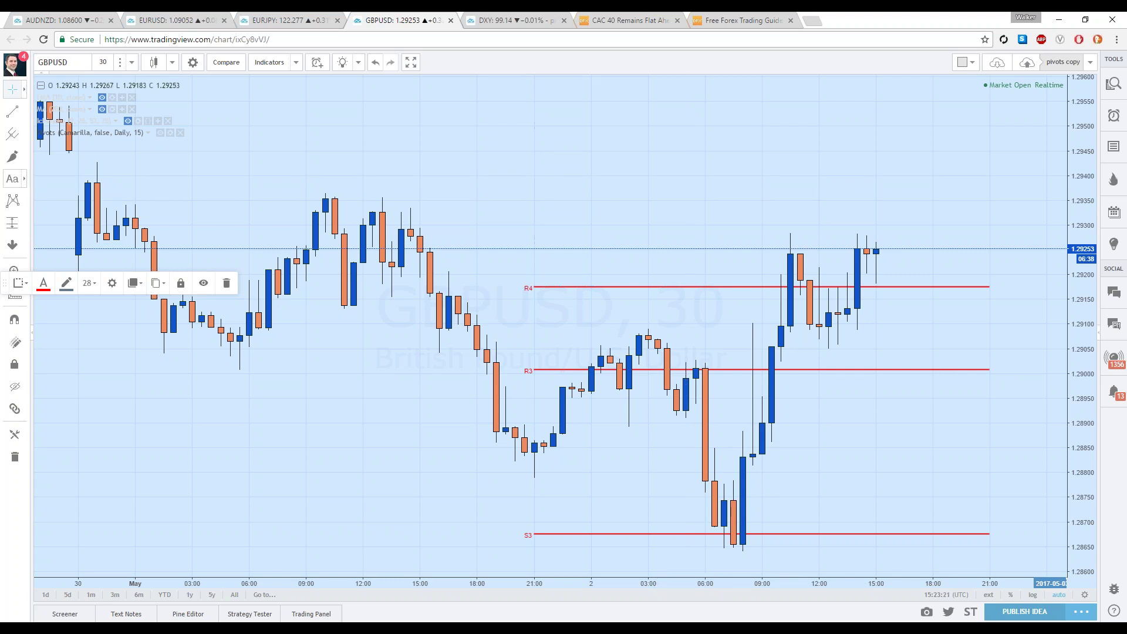
- Add a 'Breakout' text label to the right of the candles
{"action": "left_click", "coordinate": [12, 178]}
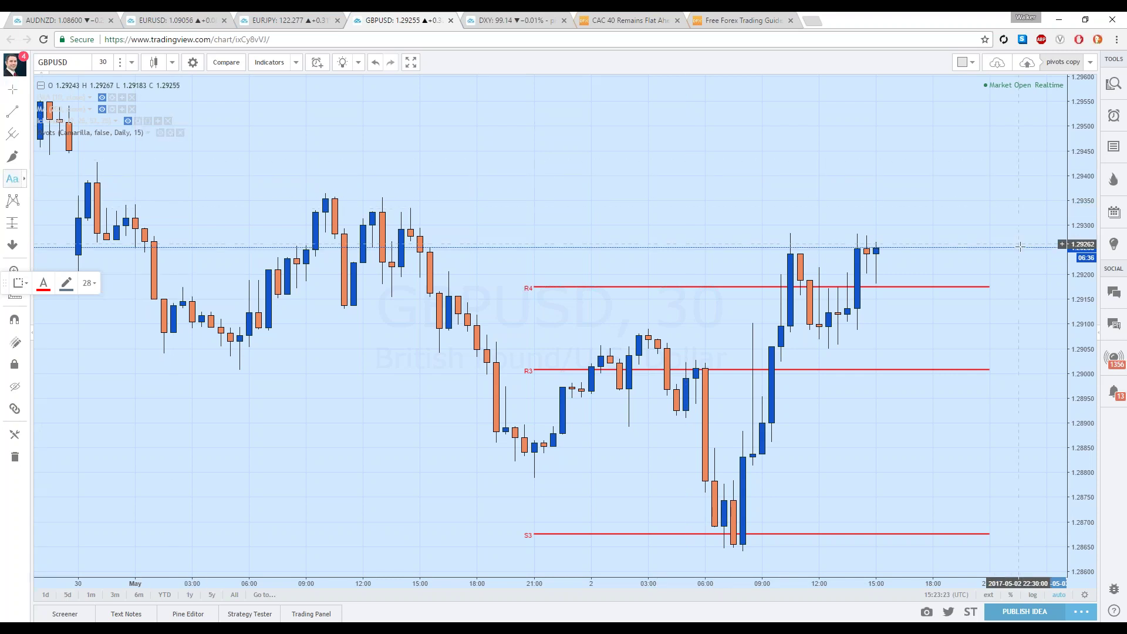
{"action": "left_click", "coordinate": [999, 277]}
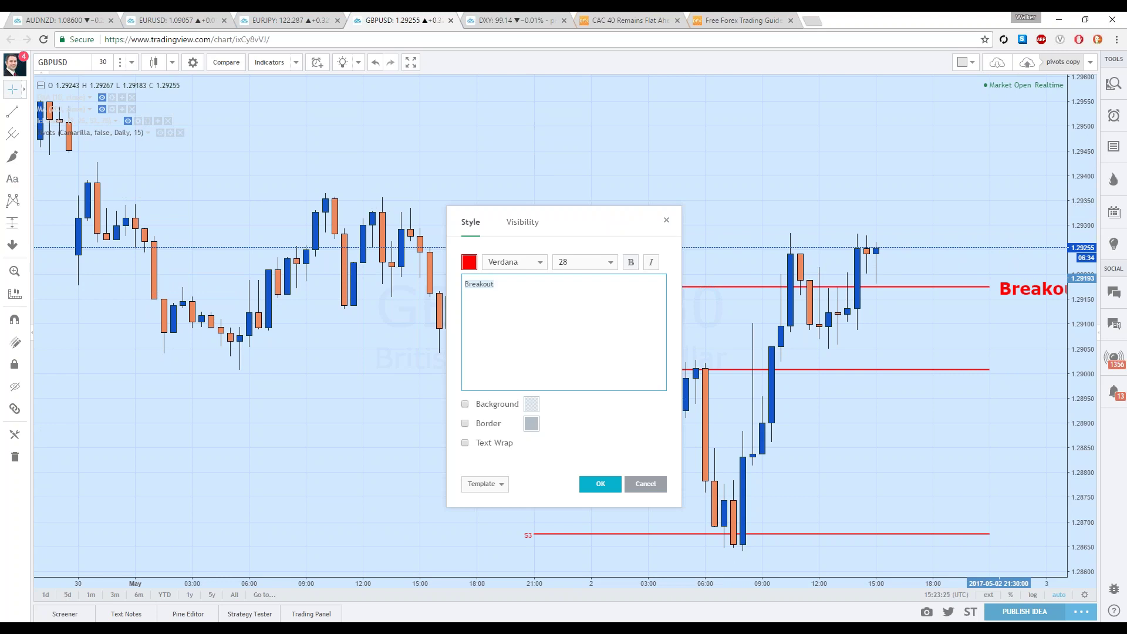
{"action": "left_click", "coordinate": [607, 485]}
- Delete the Breakout label and move the Bullish Breakout label onto the R4 line
{"action": "left_click_drag", "start_coordinate": [1086, 203], "coordinate": [890, 201]}
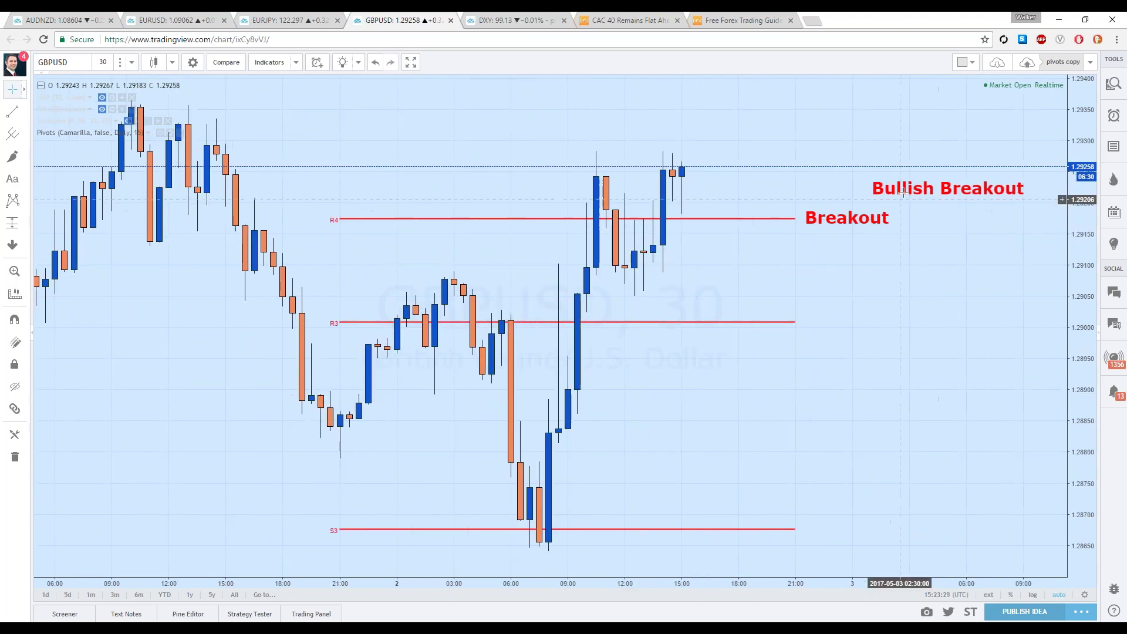
{"action": "left_click", "coordinate": [880, 210]}
{"action": "key", "text": "Delete"}
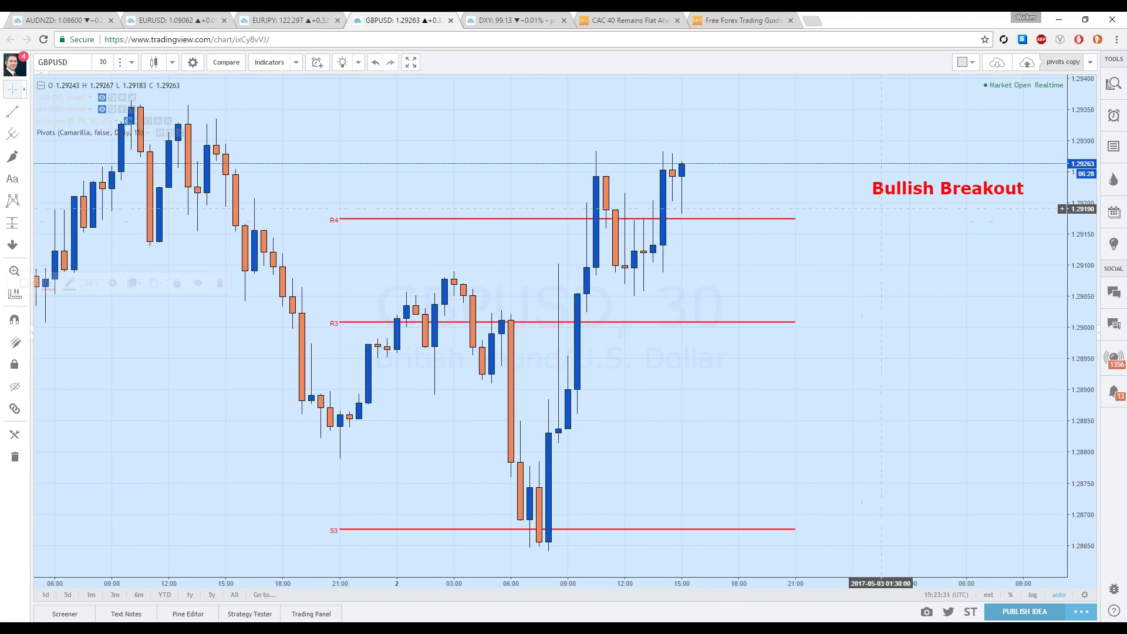
{"action": "left_click_drag", "start_coordinate": [900, 187], "coordinate": [850, 216]}
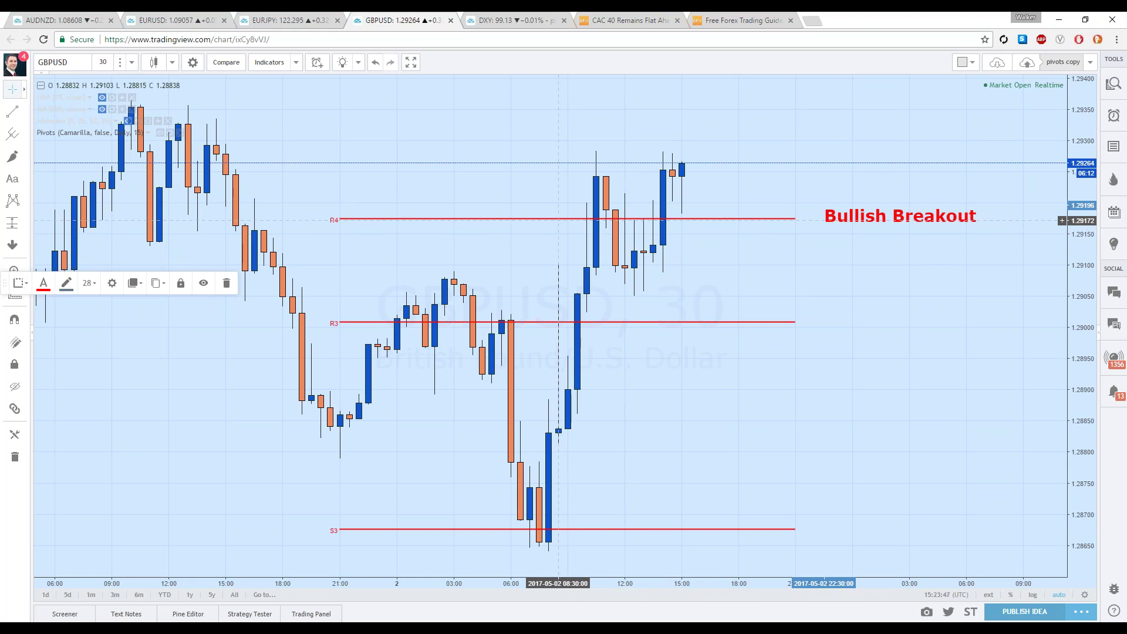
- Draw a black trend line from just above R4, extended upward toward about 1.2940
{"action": "left_click", "coordinate": [12, 112]}
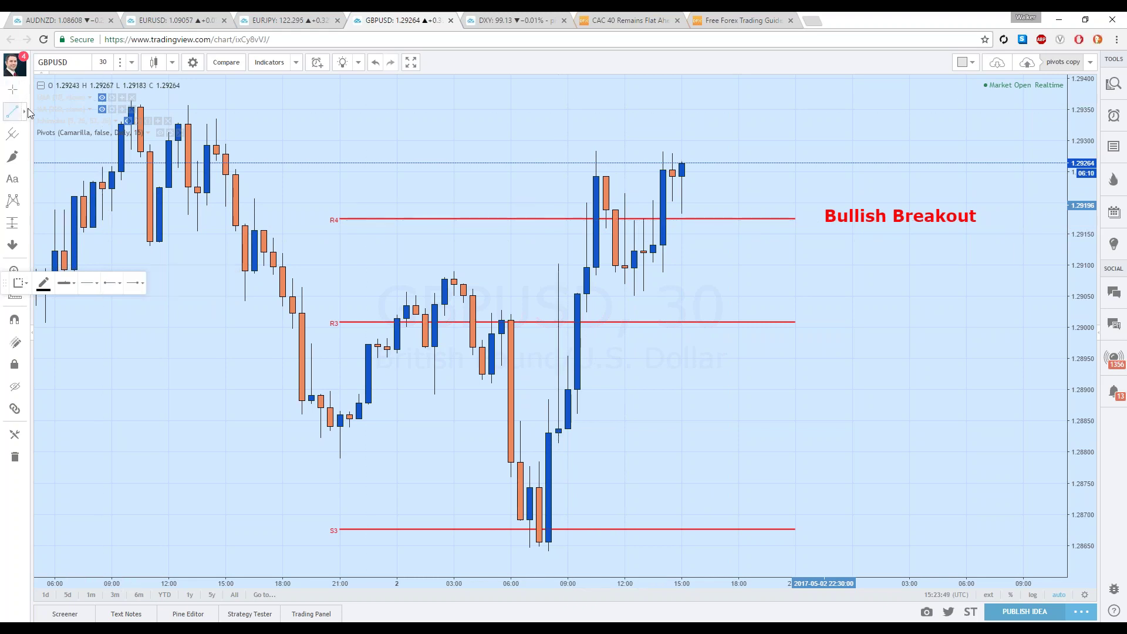
{"action": "left_click", "coordinate": [700, 204]}
{"action": "left_click", "coordinate": [785, 77]}
{"action": "right_click", "coordinate": [836, 104]}
{"action": "left_click_drag", "start_coordinate": [837, 106], "coordinate": [791, 106]}
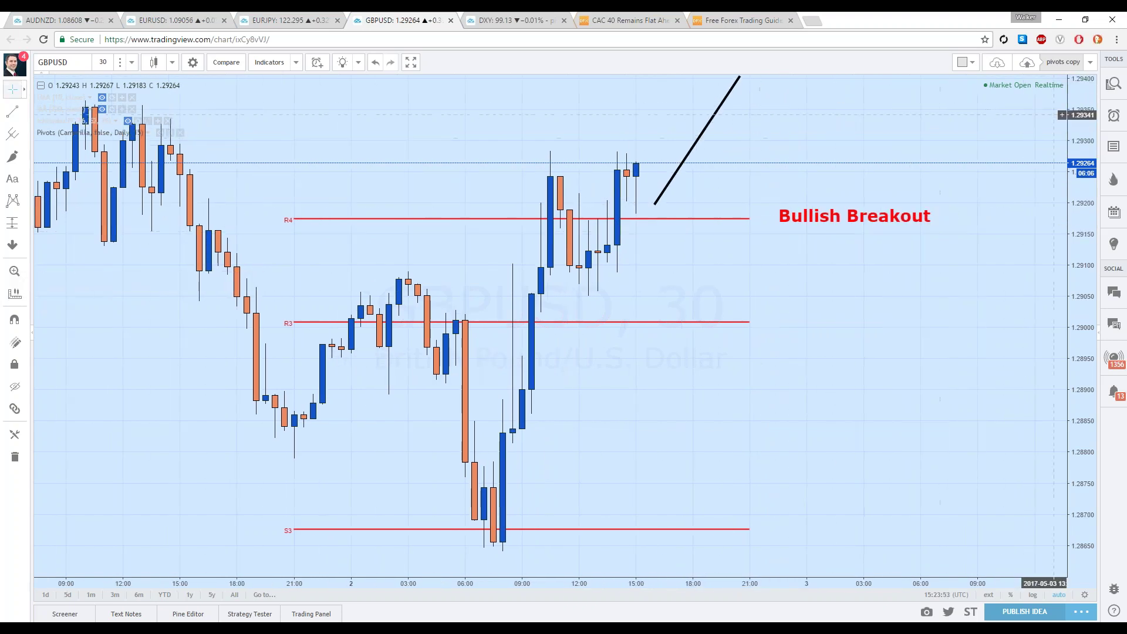
{"action": "left_click", "coordinate": [739, 107]}
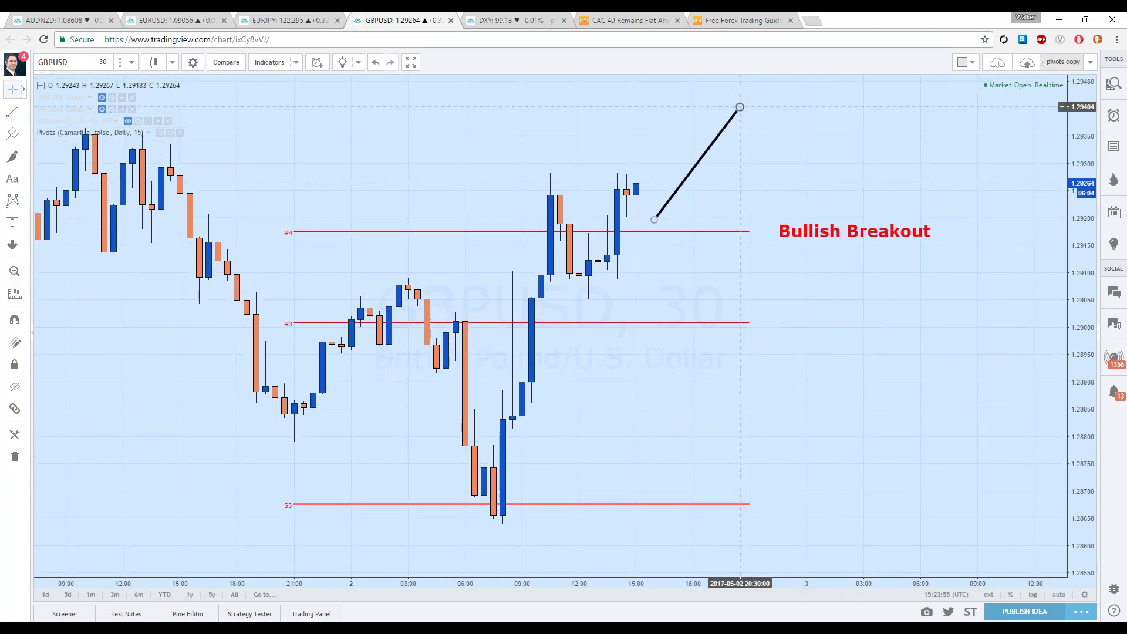
{"action": "left_click_drag", "start_coordinate": [740, 108], "coordinate": [768, 76]}
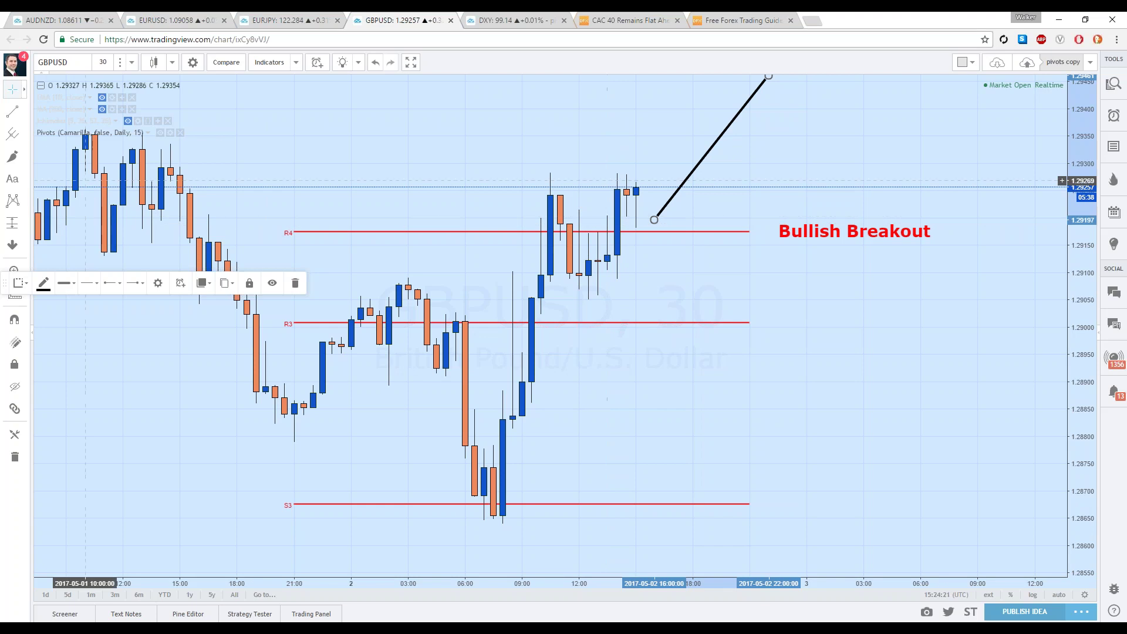
- Add a red 'Entry' text label just above the R4 line beside the latest candles
{"action": "key", "text": "alt+t"}
{"action": "left_click", "coordinate": [612, 240]}
{"action": "type", "text": "Entry"}
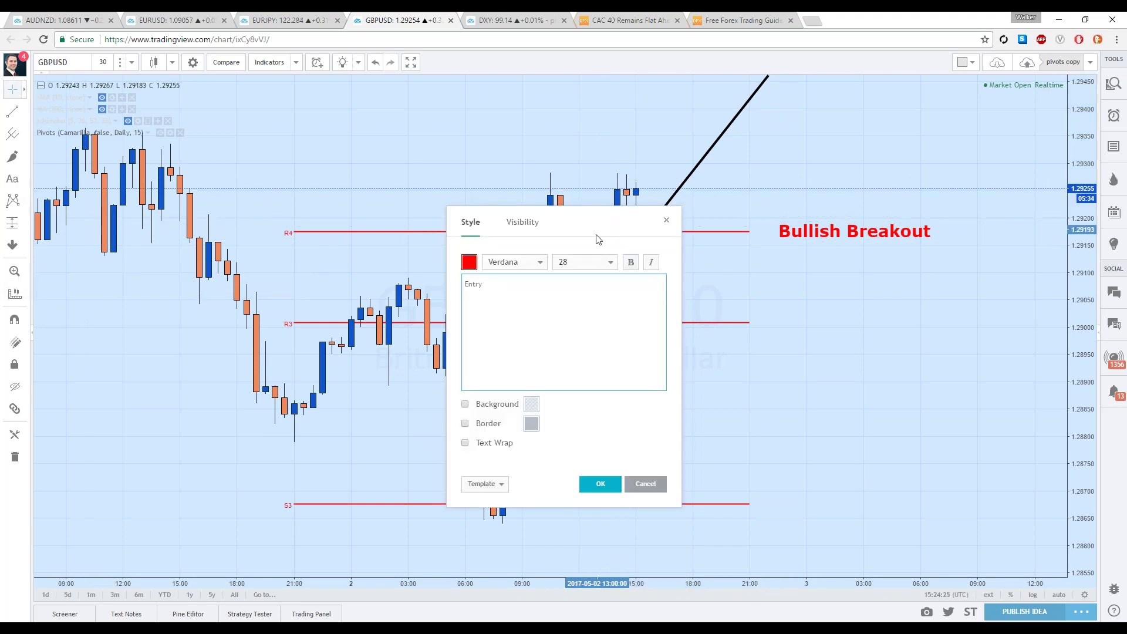
{"action": "left_click", "coordinate": [600, 485]}
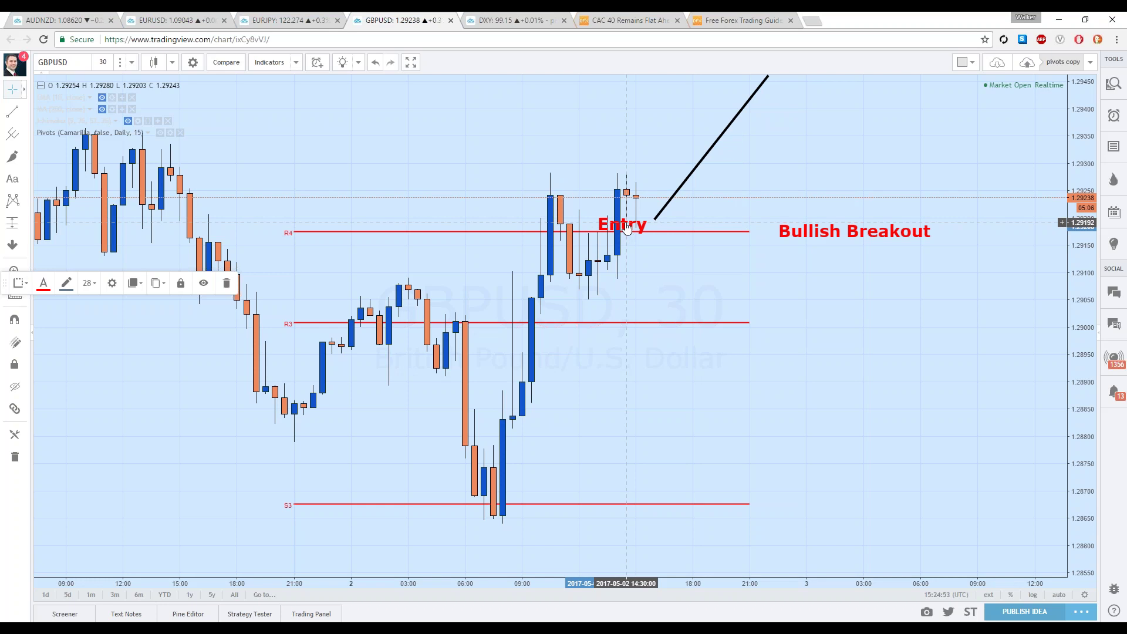
{"action": "mouse_move", "coordinate": [626, 223]}
{"action": "left_mouse_down"}
{"action": "mouse_move", "coordinate": [617, 207]}
{"action": "mouse_move", "coordinate": [617, 219]}
{"action": "left_mouse_up"}
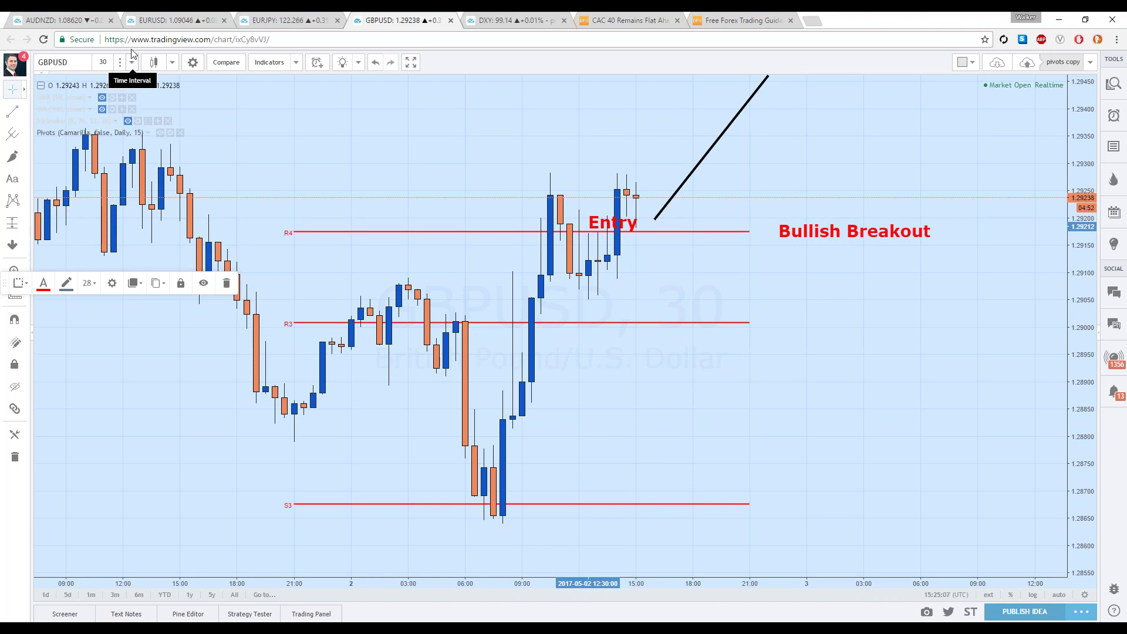
- Extend the black trend line's upper endpoint further up and to the right
{"action": "mouse_move", "coordinate": [651, 208]}
{"action": "left_mouse_down"}
{"action": "mouse_move", "coordinate": [663, 264]}
{"action": "mouse_move", "coordinate": [606, 263]}
{"action": "mouse_move", "coordinate": [620, 264]}
{"action": "left_mouse_up"}
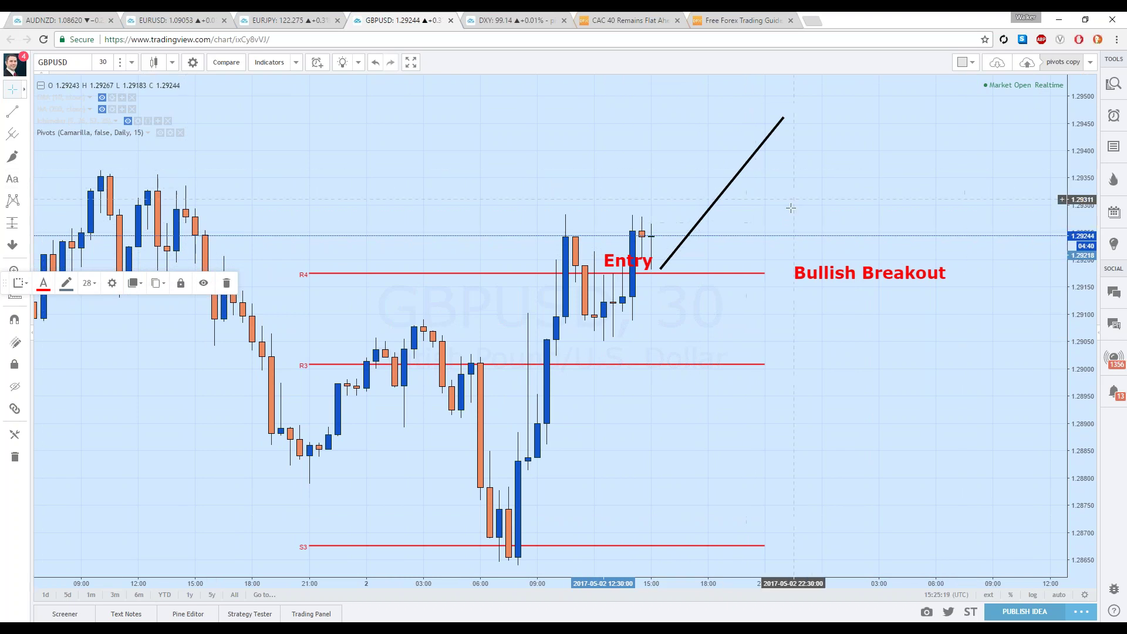
{"action": "left_click_drag", "start_coordinate": [787, 209], "coordinate": [785, 232]}
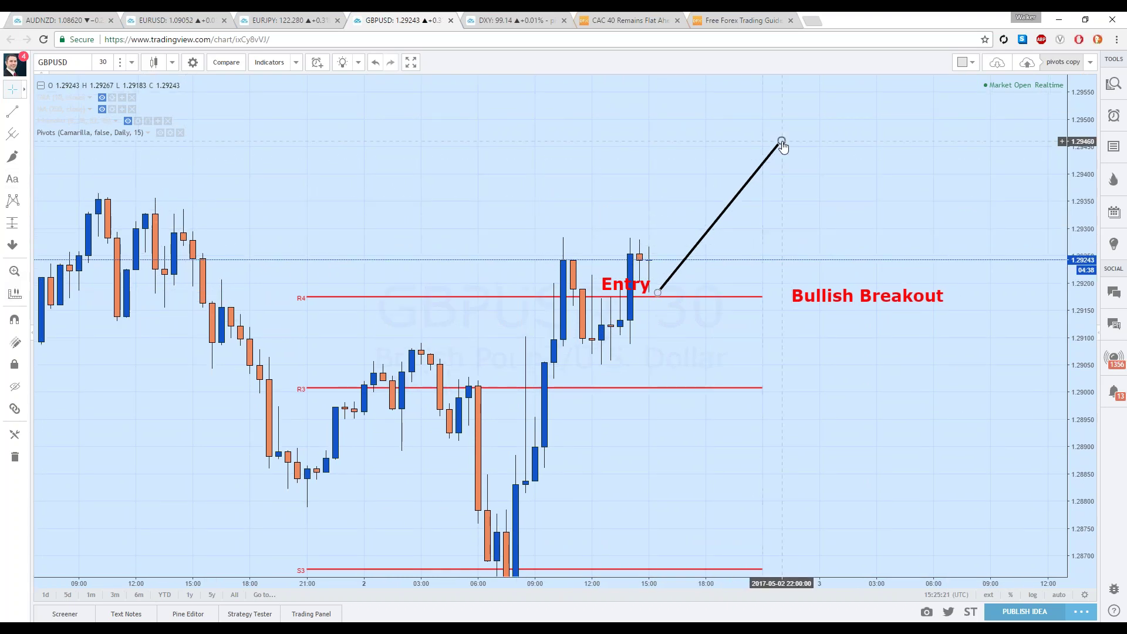
{"action": "left_click_drag", "start_coordinate": [782, 140], "coordinate": [820, 93]}
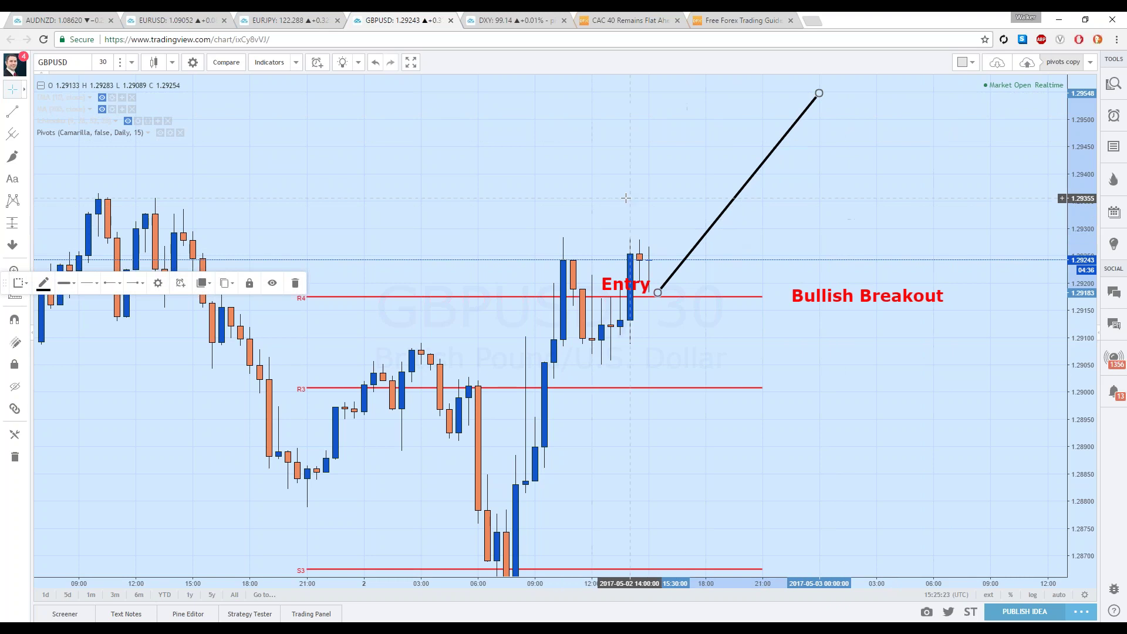
- Add a red 'Range' label beside R3 and pull the trend line's end down to R3
{"action": "left_click", "coordinate": [15, 182]}
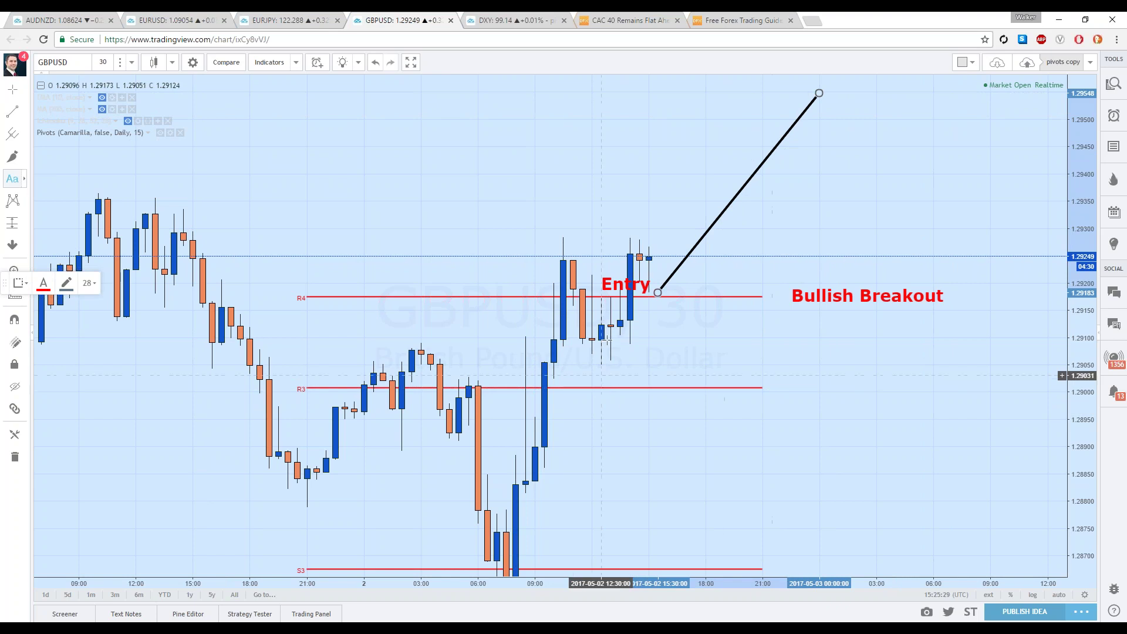
{"action": "left_click", "coordinate": [787, 384]}
{"action": "type", "text": "Range"}
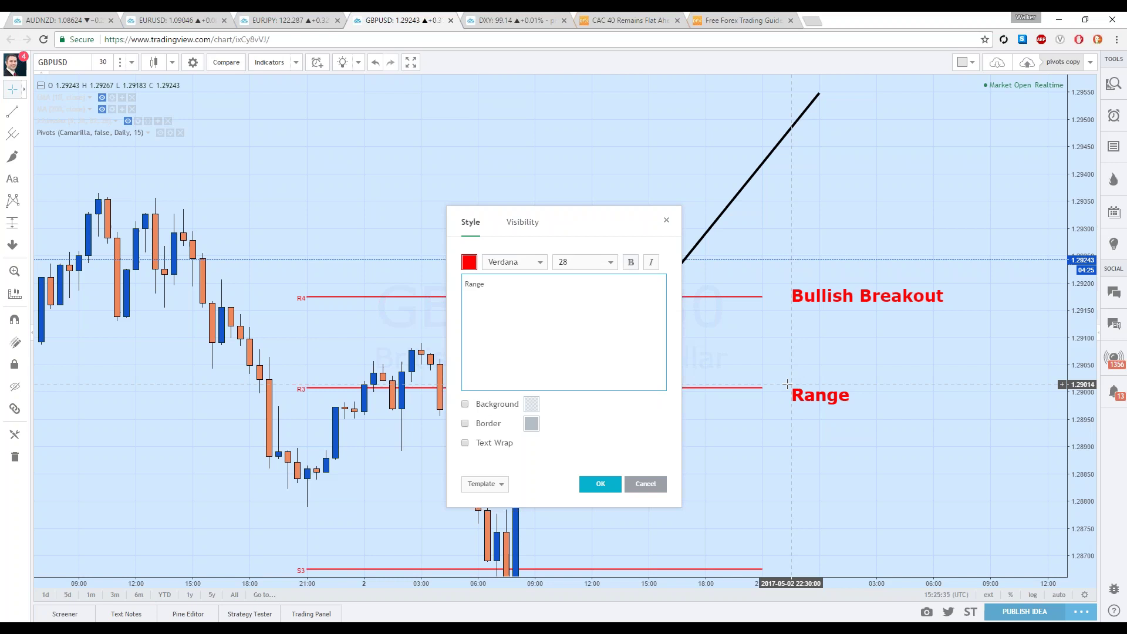
{"action": "left_click", "coordinate": [600, 483]}
{"action": "left_click_drag", "start_coordinate": [820, 405], "coordinate": [829, 400]}
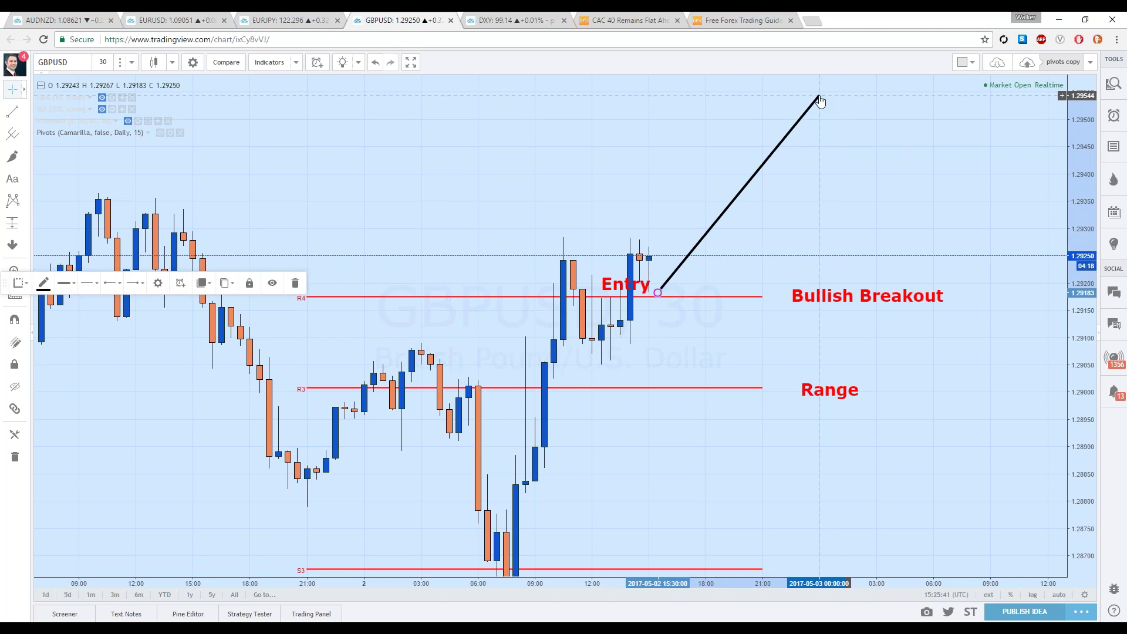
{"action": "left_click_drag", "start_coordinate": [820, 93], "coordinate": [715, 395]}
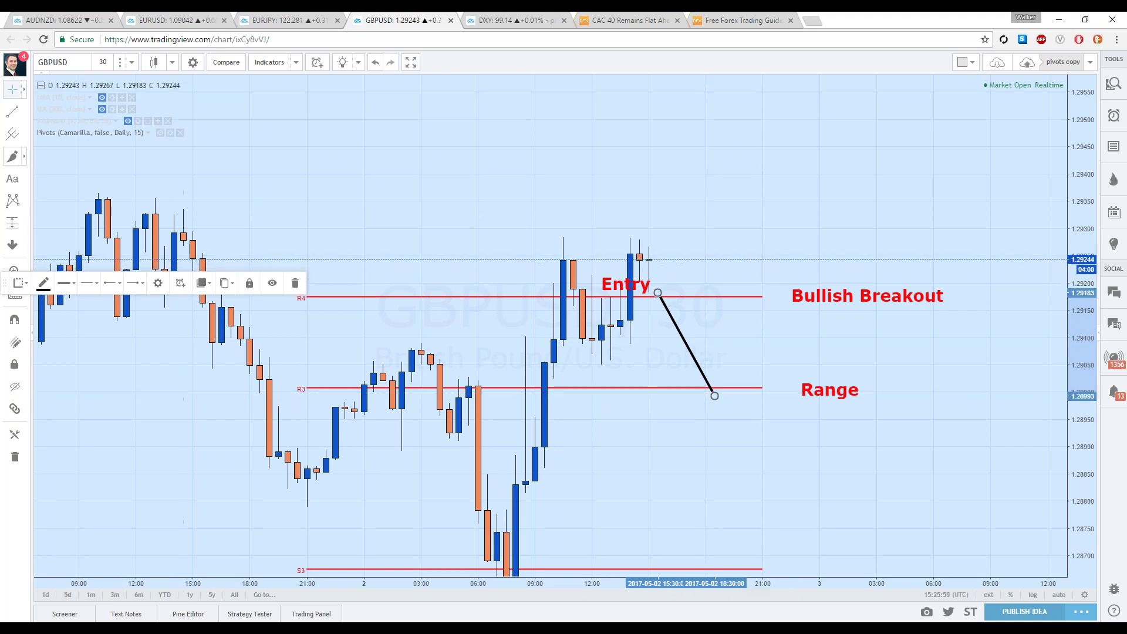
- Place a red 'ST' label on the R3 line and nudge the Entry label slightly left
{"action": "left_click", "coordinate": [19, 156]}
{"action": "left_click", "coordinate": [12, 179]}
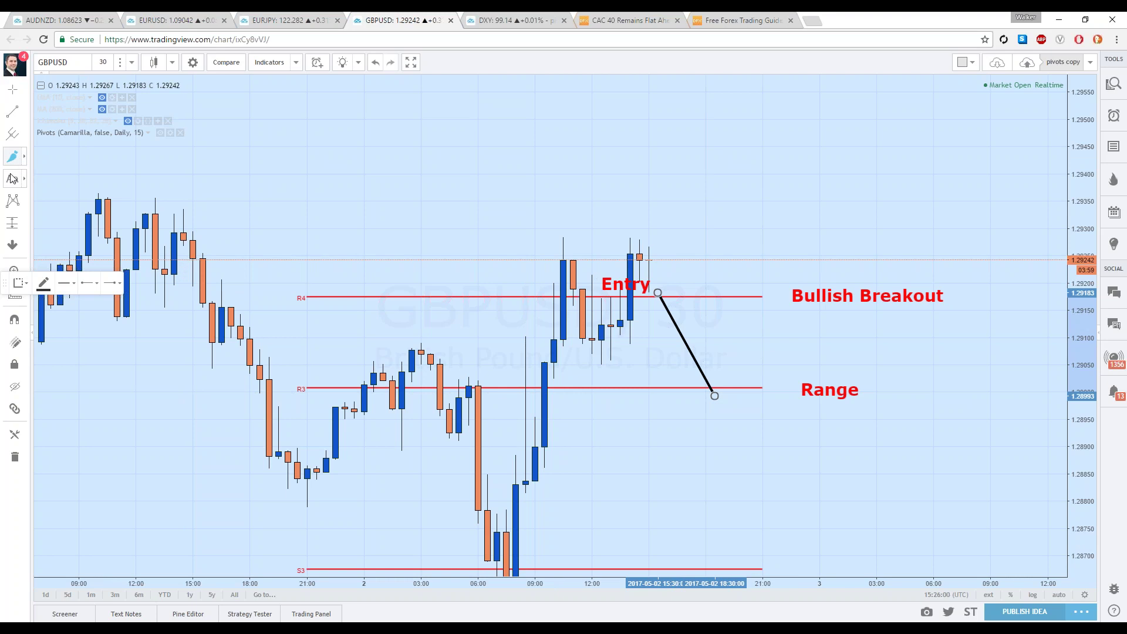
{"action": "left_click", "coordinate": [616, 396]}
{"action": "type", "text": "ST"}
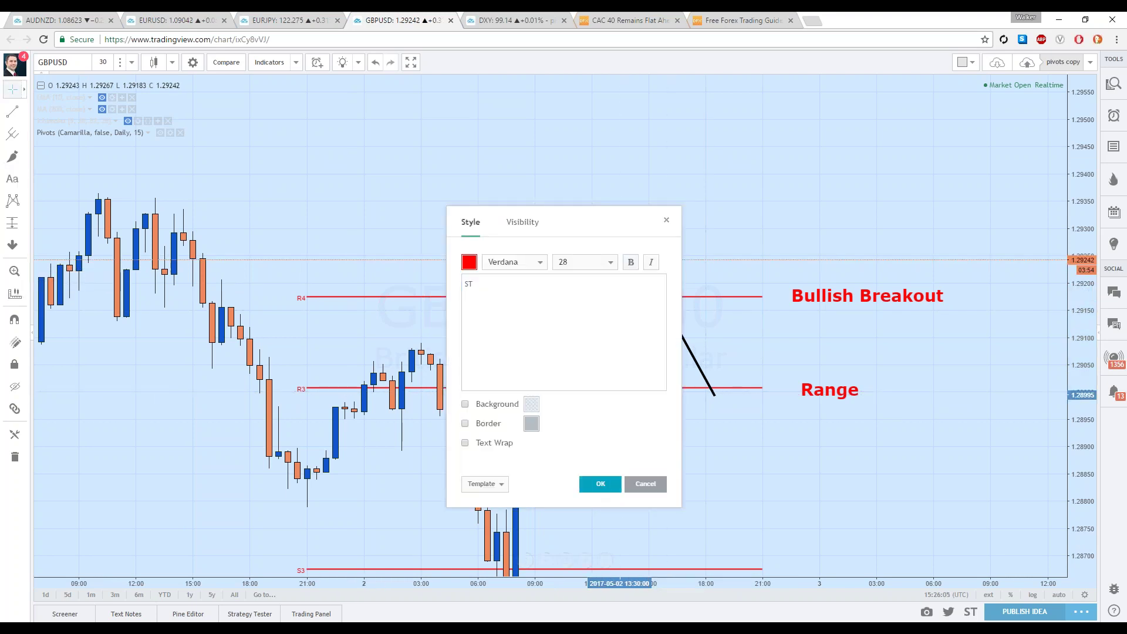
{"action": "left_click", "coordinate": [601, 485]}
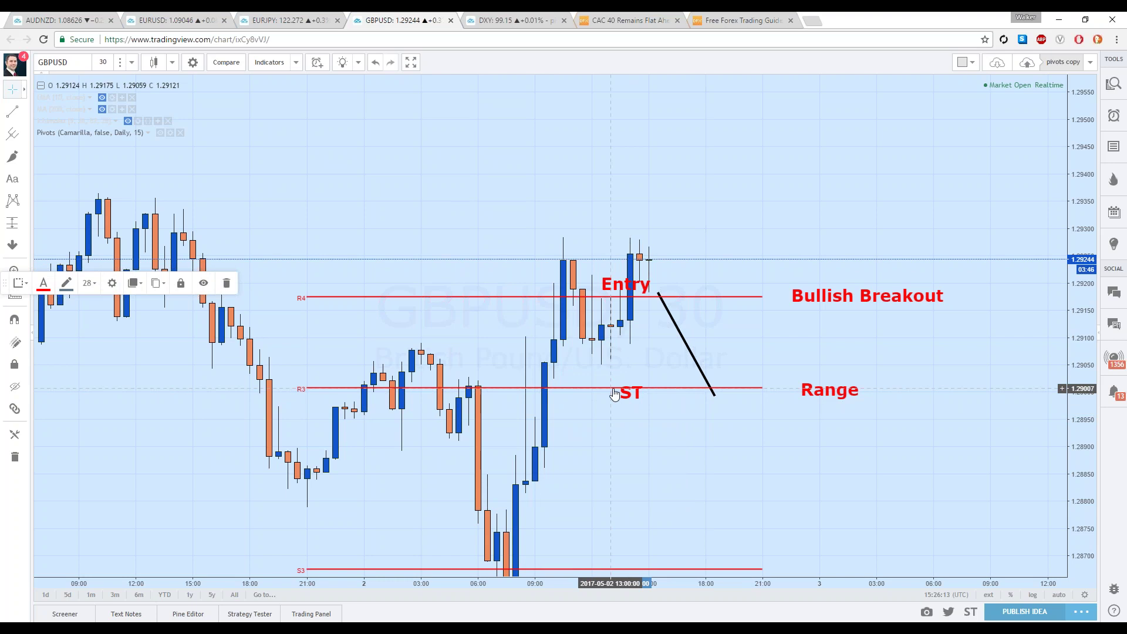
{"action": "mouse_move", "coordinate": [615, 281]}
{"action": "left_mouse_down"}
{"action": "mouse_move", "coordinate": [595, 278]}
{"action": "mouse_move", "coordinate": [615, 281]}
{"action": "left_mouse_up"}
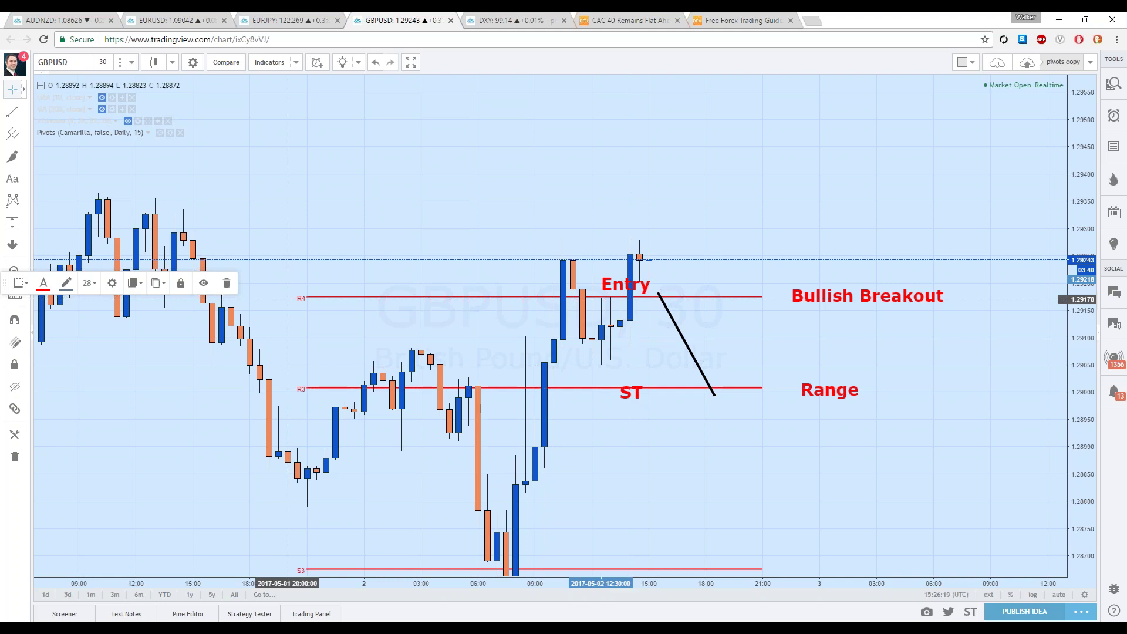
- Draw a narrowed long-position box entering at R4, stop at R3, with a raised target
{"action": "left_click", "coordinate": [23, 225]}
{"action": "left_click", "coordinate": [44, 226]}
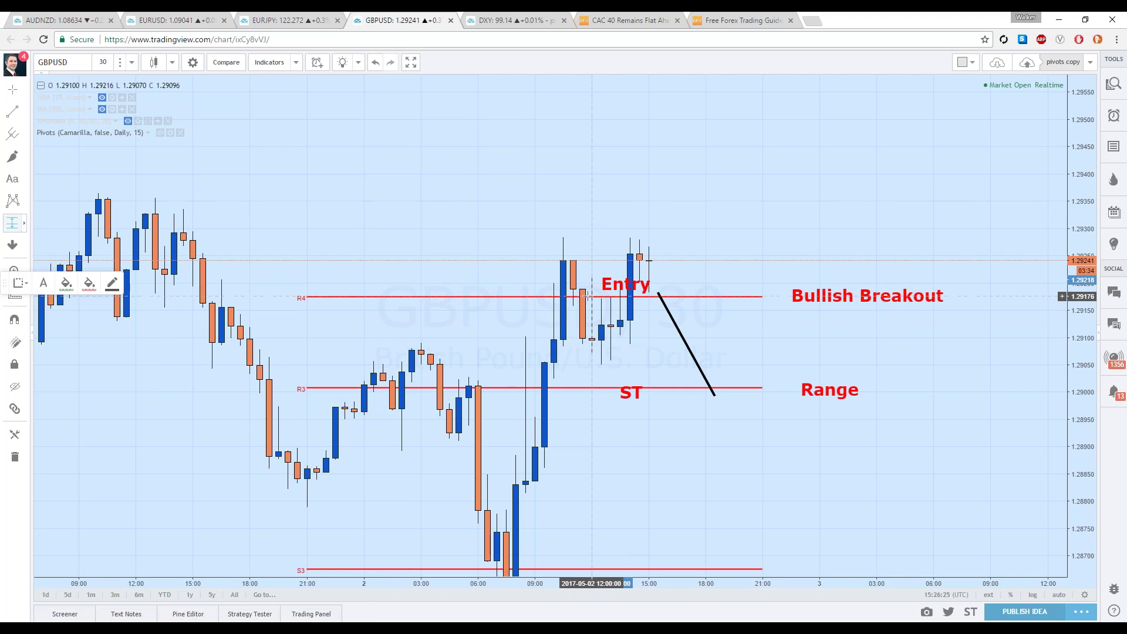
{"action": "left_click", "coordinate": [590, 296]}
{"action": "left_click_drag", "start_coordinate": [583, 372], "coordinate": [572, 389]}
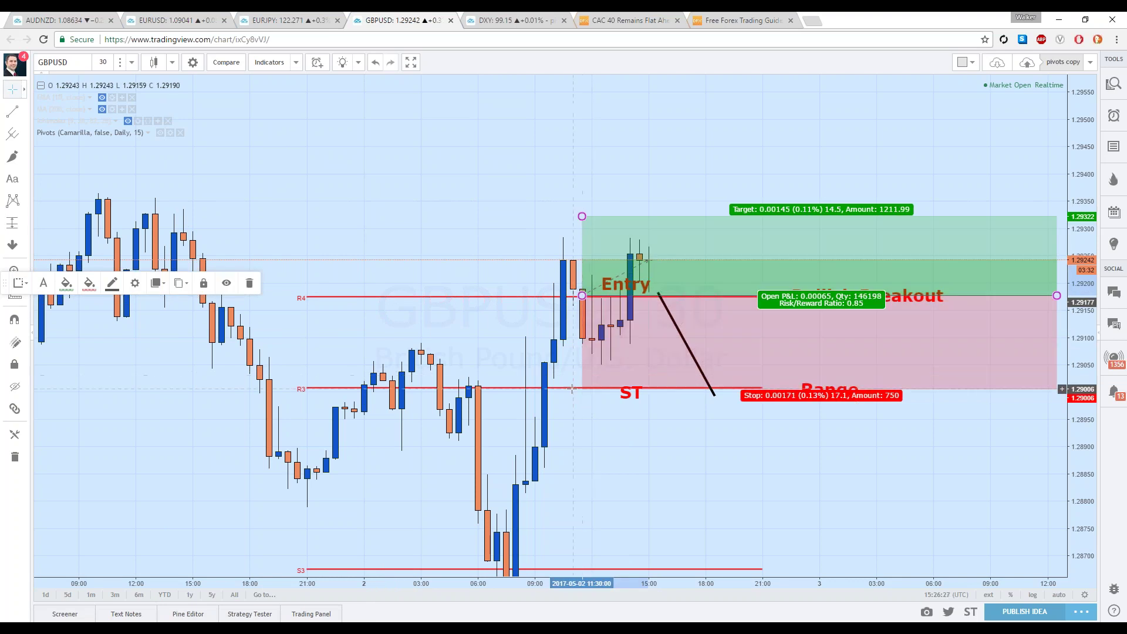
{"action": "left_click_drag", "start_coordinate": [655, 444], "coordinate": [568, 440]}
{"action": "left_click_drag", "start_coordinate": [978, 291], "coordinate": [675, 297]}
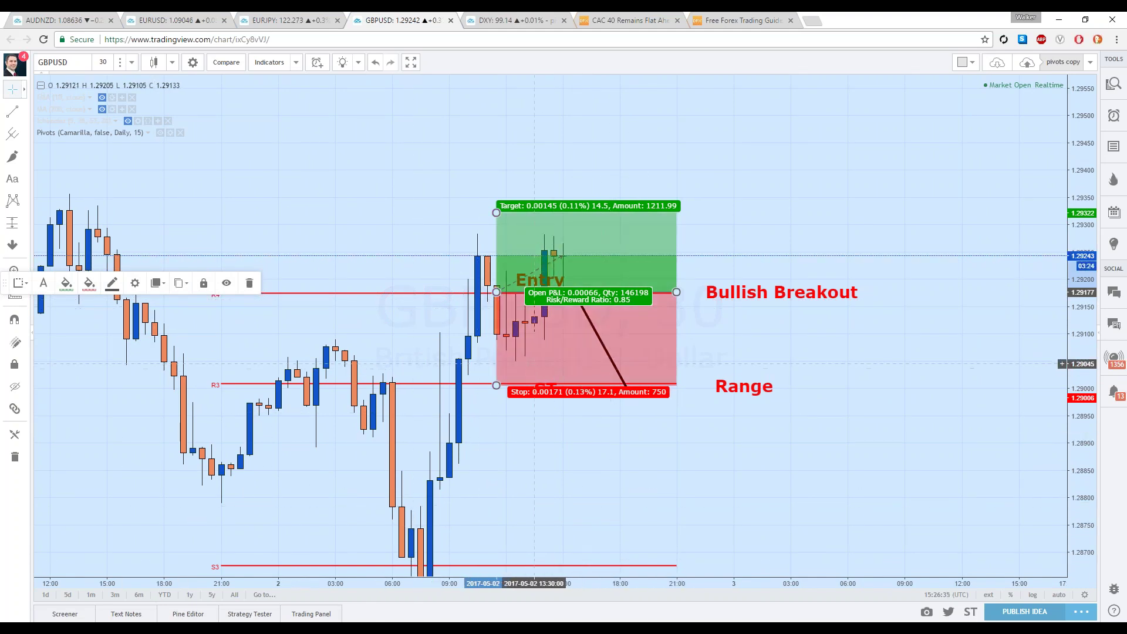
{"action": "left_click_drag", "start_coordinate": [496, 213], "coordinate": [485, 105]}
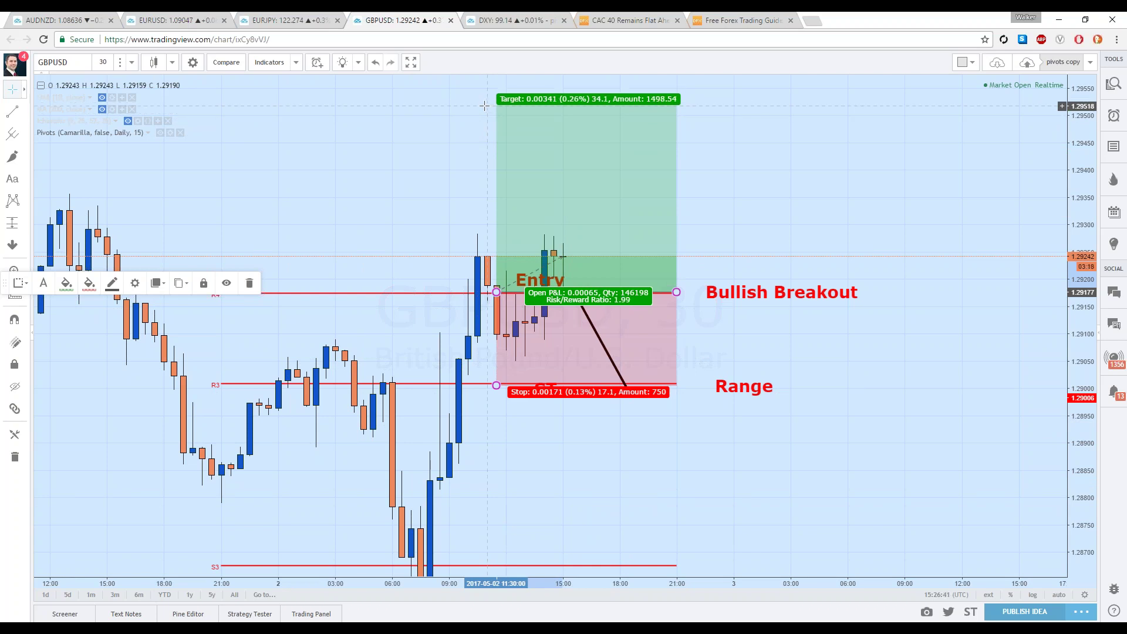
- Draw a vertical line spanning from the R3 level down to S3
{"action": "left_click_drag", "start_coordinate": [208, 176], "coordinate": [238, 150]}
{"action": "left_click", "coordinate": [11, 113]}
{"action": "left_click", "coordinate": [514, 80]}
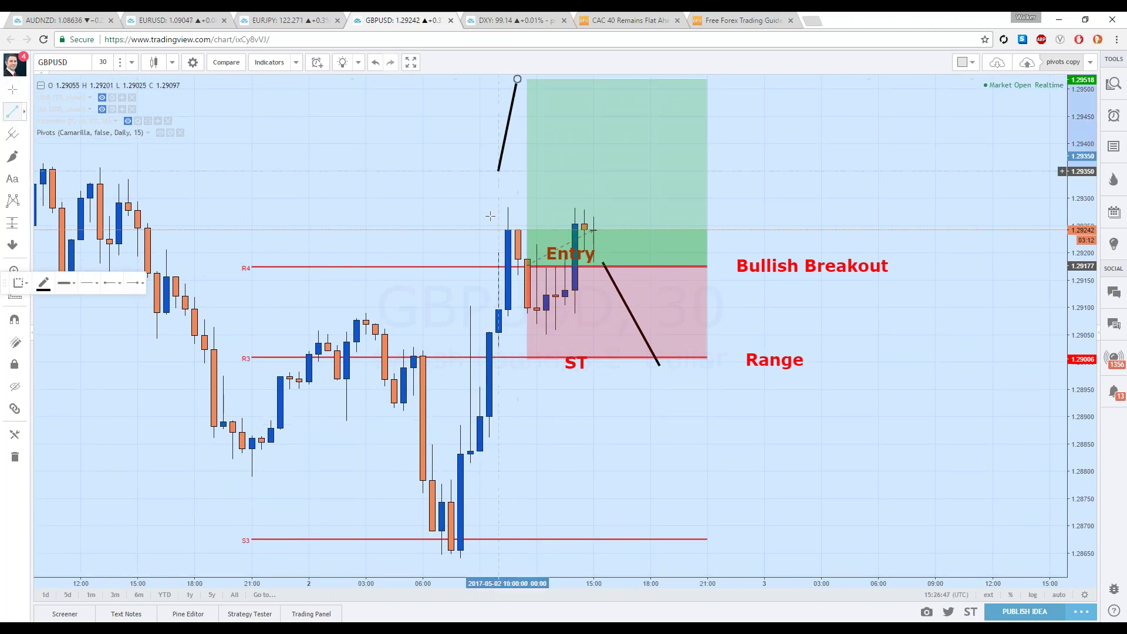
{"action": "left_click", "coordinate": [517, 265]}
{"action": "left_click_drag", "start_coordinate": [519, 178], "coordinate": [517, 448]}
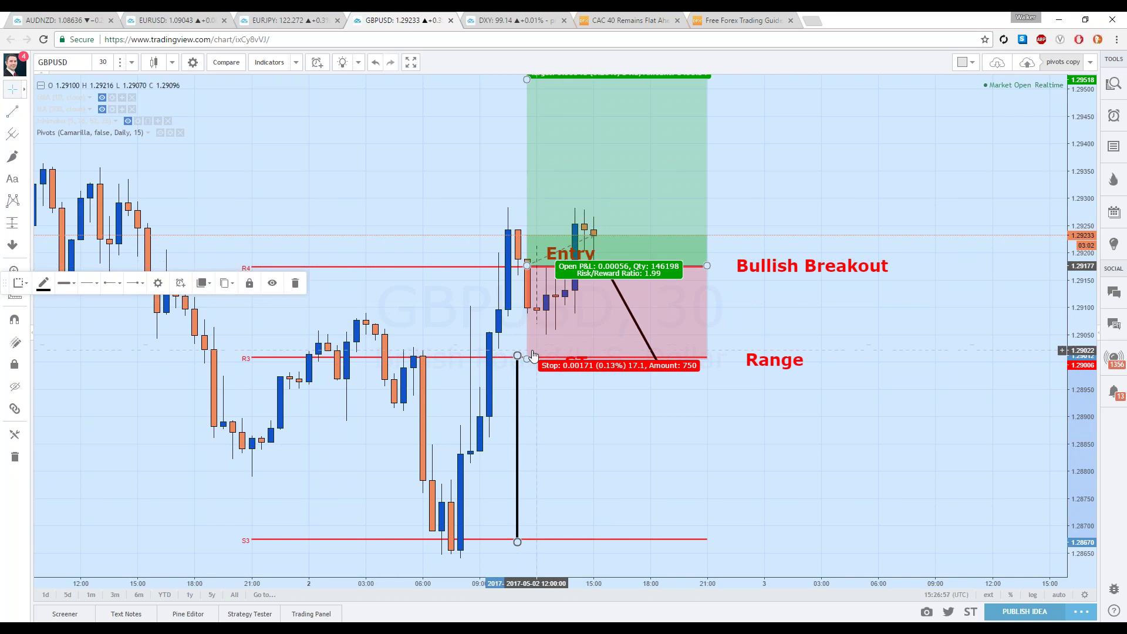
{"action": "mouse_move", "coordinate": [513, 402]}
{"action": "left_mouse_down"}
{"action": "mouse_move", "coordinate": [523, 126]}
{"action": "mouse_move", "coordinate": [514, 411]}
{"action": "mouse_move", "coordinate": [526, 401]}
{"action": "mouse_move", "coordinate": [526, 126]}
{"action": "mouse_move", "coordinate": [537, 422]}
{"action": "mouse_move", "coordinate": [528, 403]}
{"action": "left_mouse_up"}
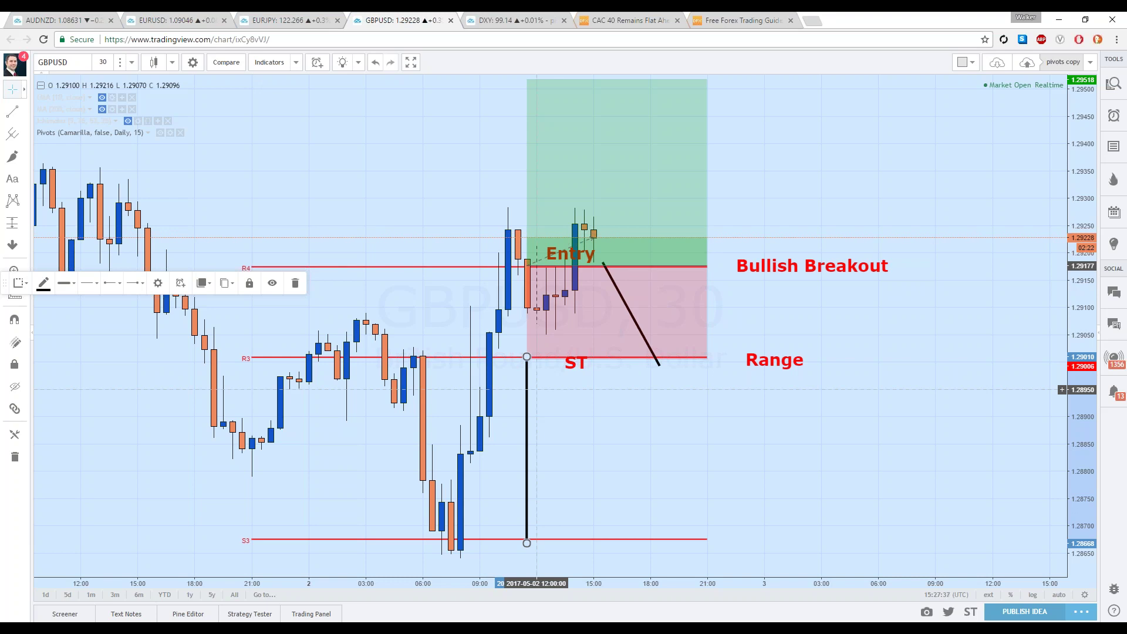
{"action": "left_click", "coordinate": [58, 61]}
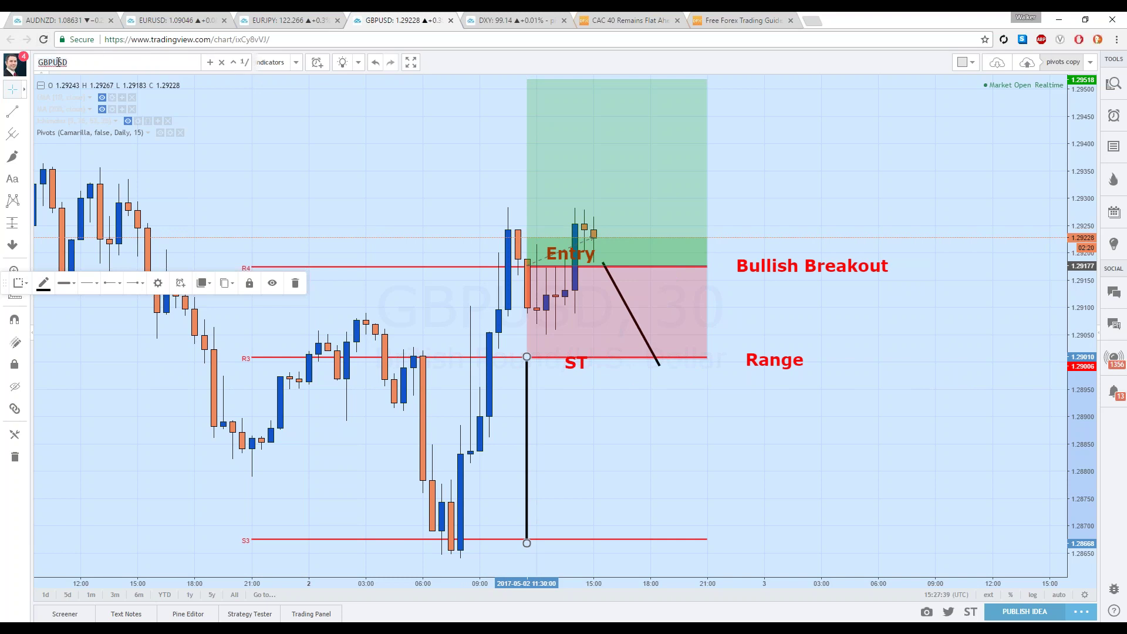
- Load the USDCAD chart by typing its symbol
{"action": "type", "text": "USDCAD"}
{"action": "key", "text": "Return"}
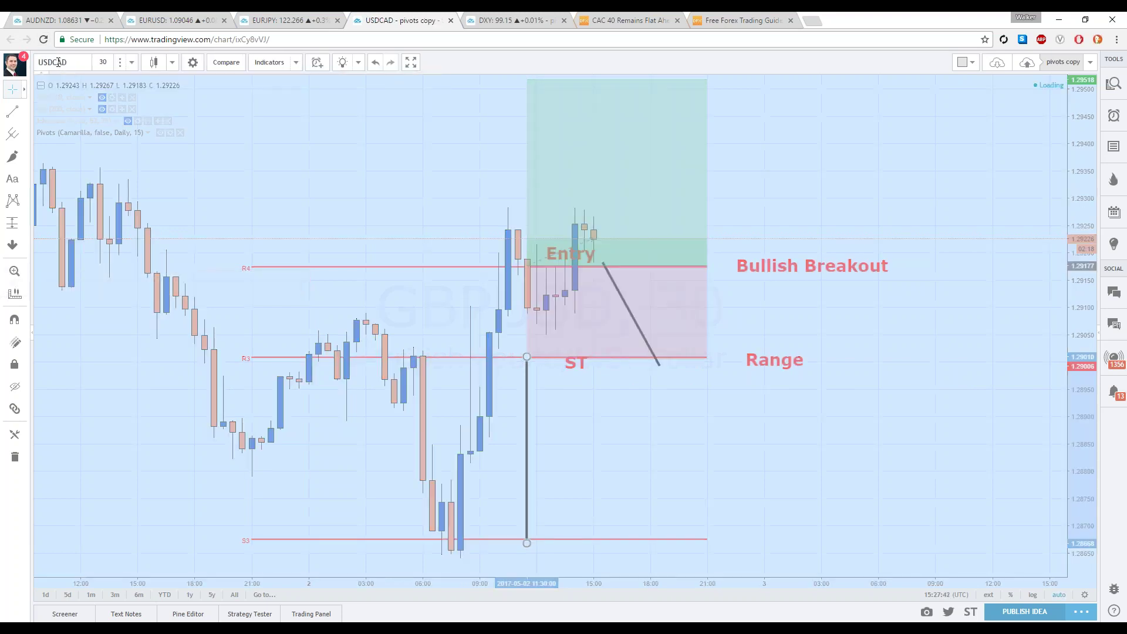
{"action": "scroll", "coordinate": [737, 246], "scroll_direction": "down", "scroll_amount": 5}
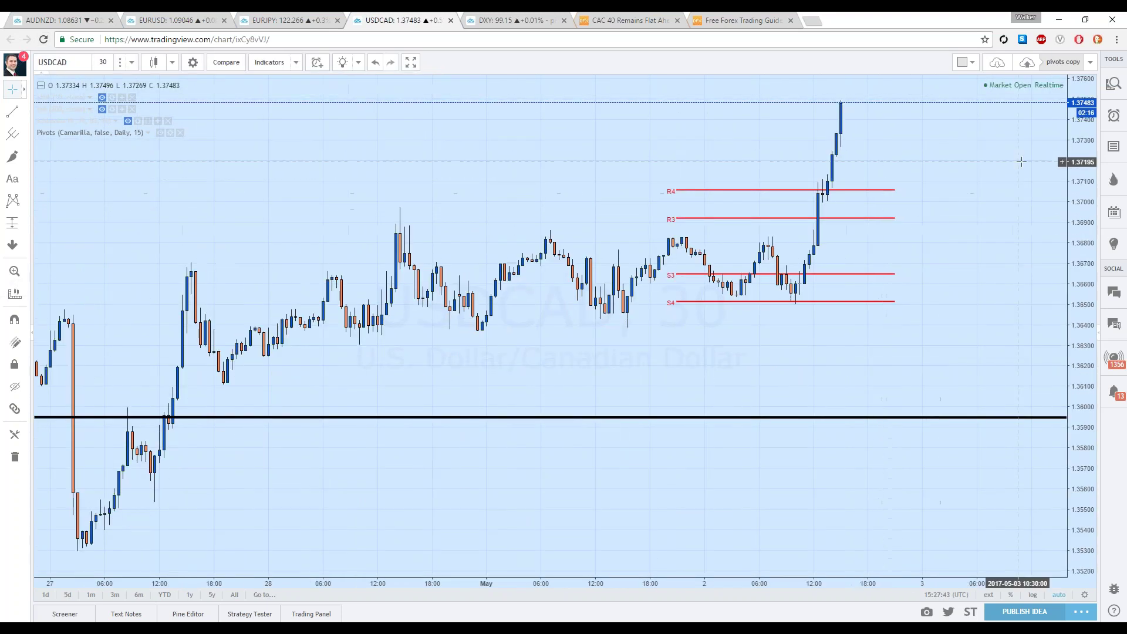
{"action": "scroll", "coordinate": [340, 444], "scroll_direction": "down", "scroll_amount": 5}
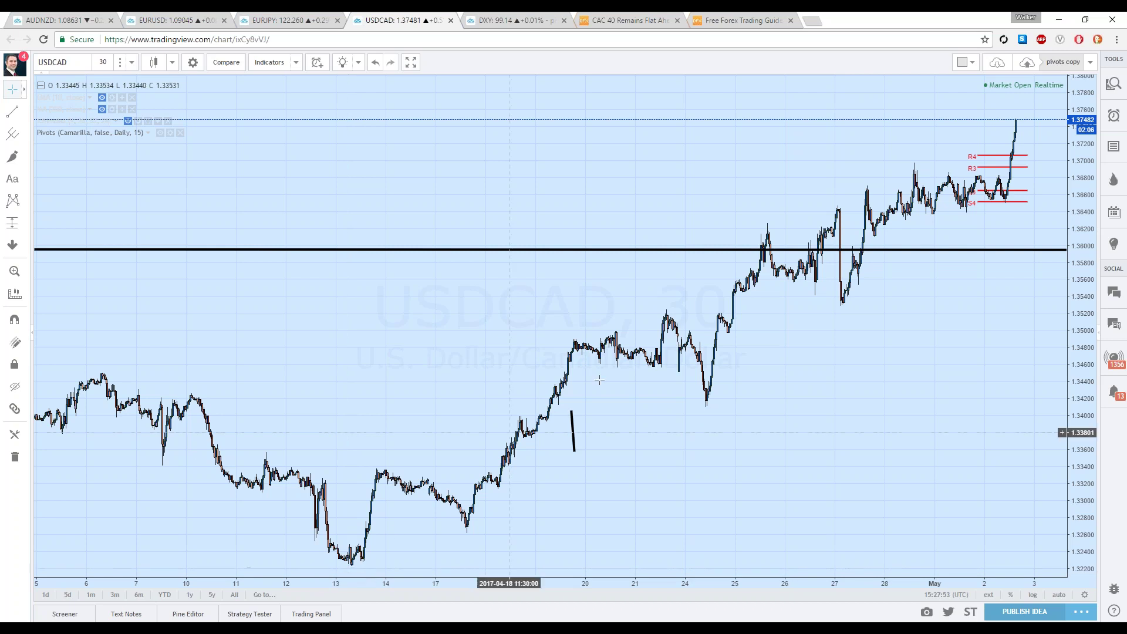
{"action": "scroll", "coordinate": [911, 184], "scroll_direction": "up", "scroll_amount": 4}
{"action": "scroll", "coordinate": [915, 181], "scroll_direction": "up", "scroll_amount": 3}
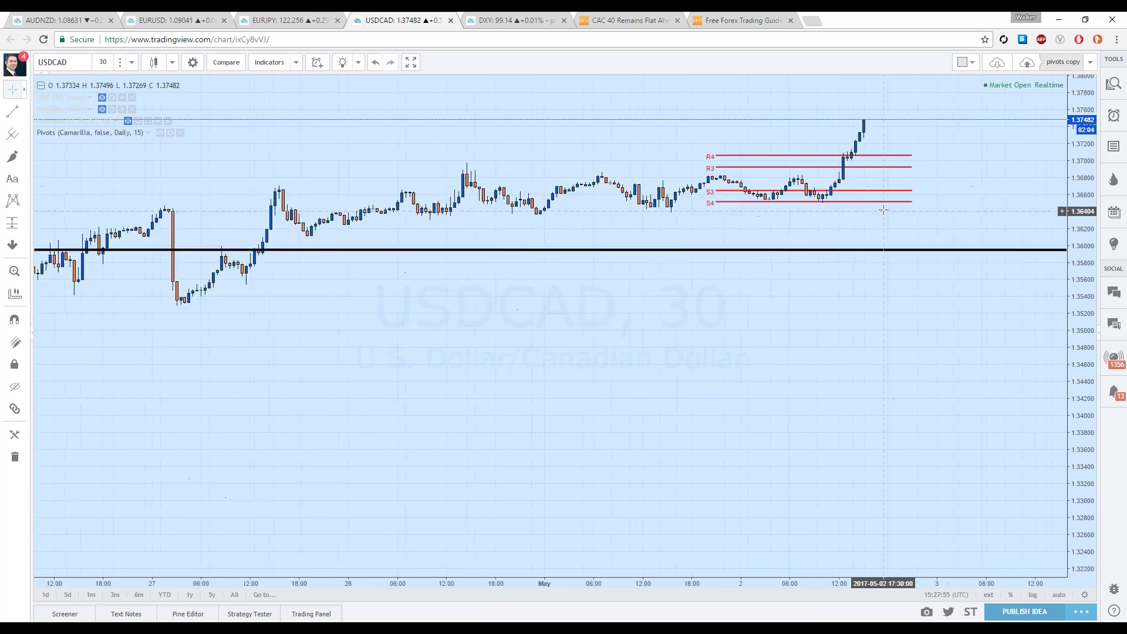
- Turn on Auto Scale so the price axis fits the USDCAD data
{"action": "right_click", "coordinate": [1081, 182]}
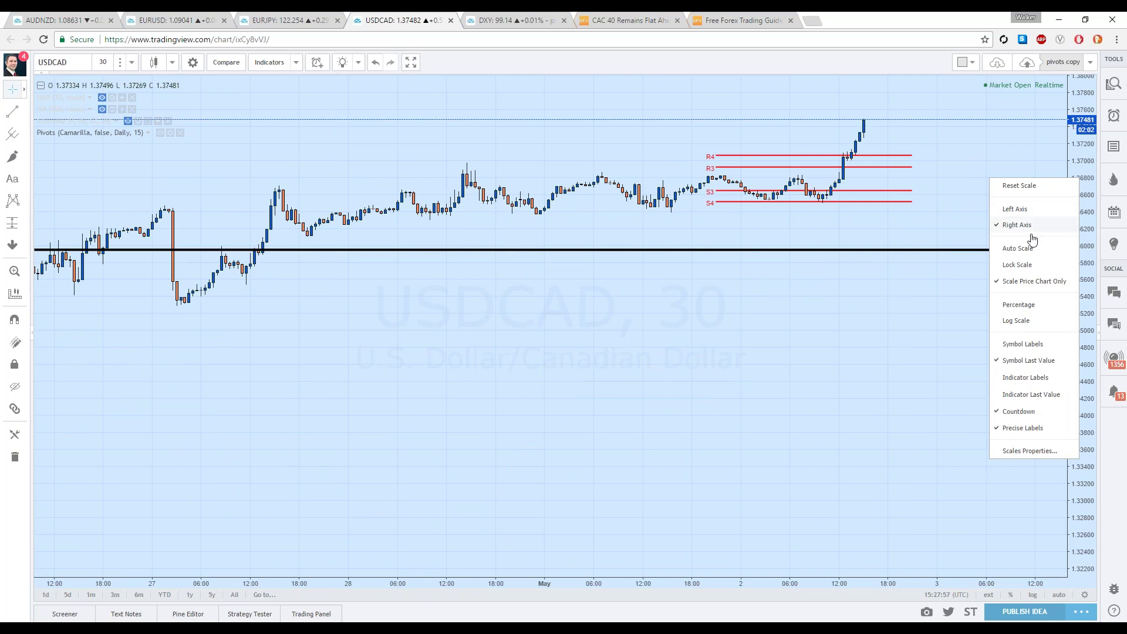
{"action": "left_click", "coordinate": [1021, 248]}
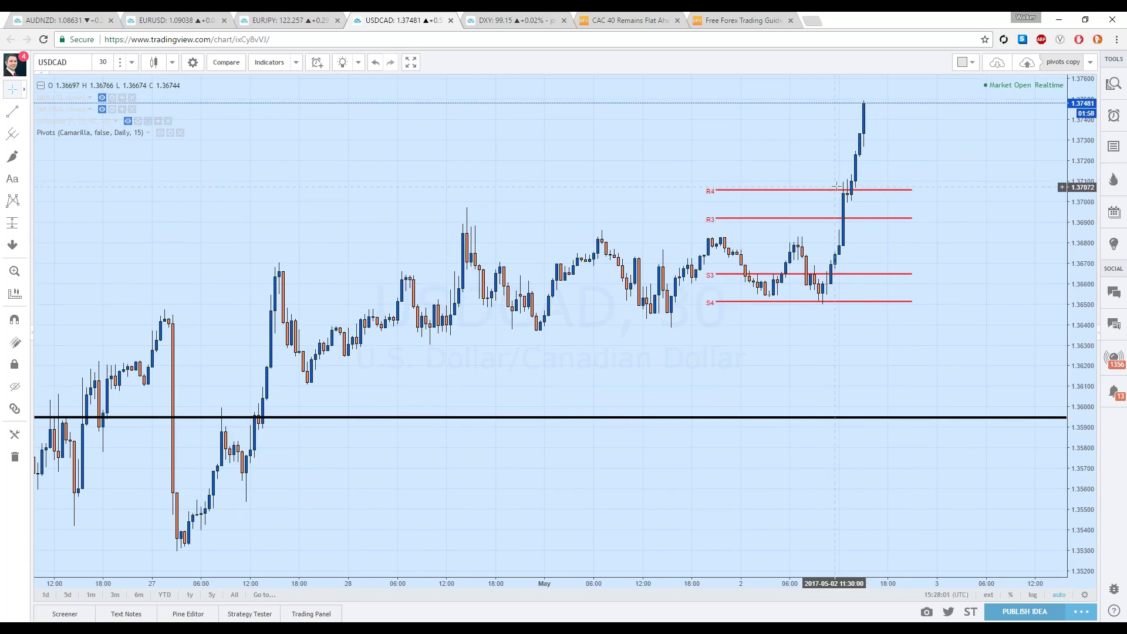
{"action": "left_click", "coordinate": [23, 225]}
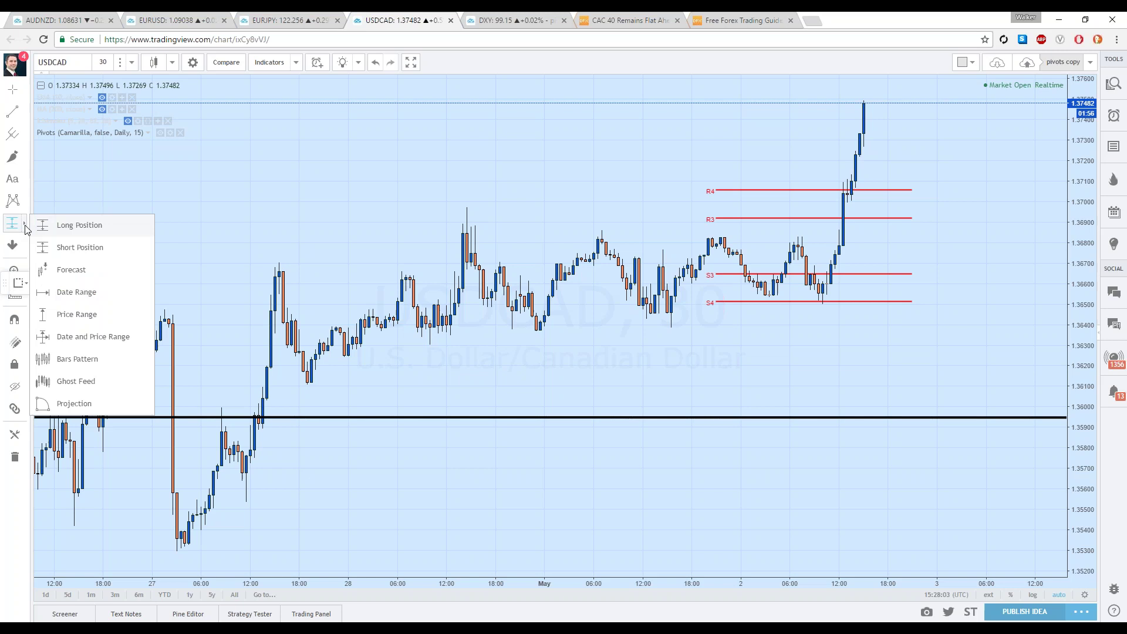
- Place a USDCAD long-position box at R4, stop at R3, target lowered to about 0.22% (2.1 R/R)
{"action": "left_click", "coordinate": [62, 230]}
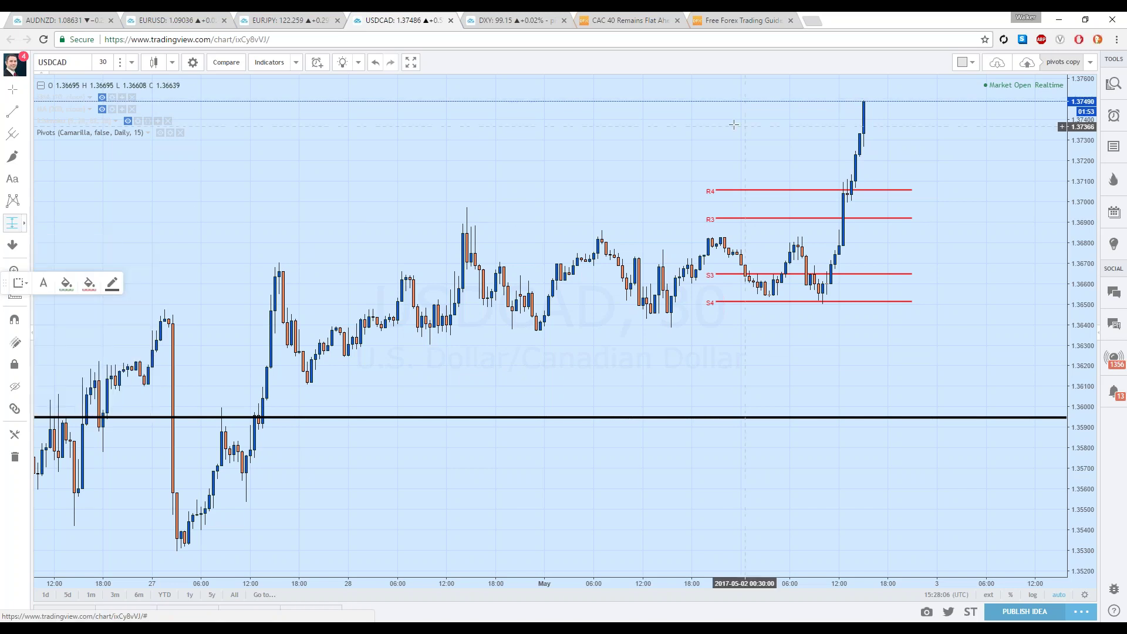
{"action": "left_click", "coordinate": [719, 189]}
{"action": "left_click_drag", "start_coordinate": [720, 279], "coordinate": [717, 218]}
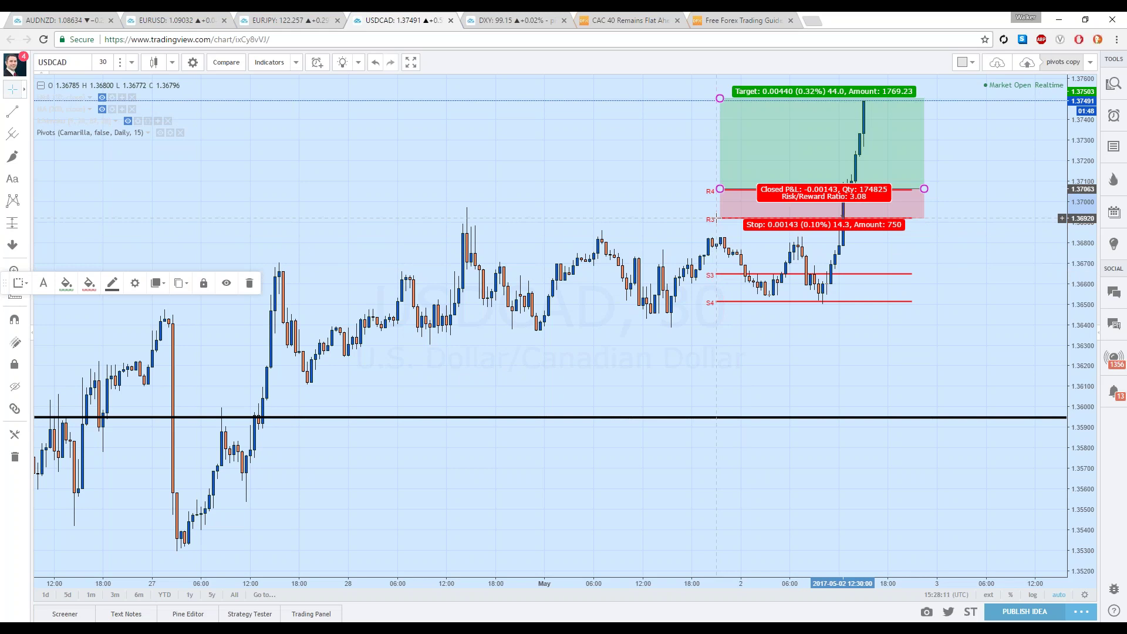
{"action": "left_click_drag", "start_coordinate": [719, 98], "coordinate": [714, 126]}
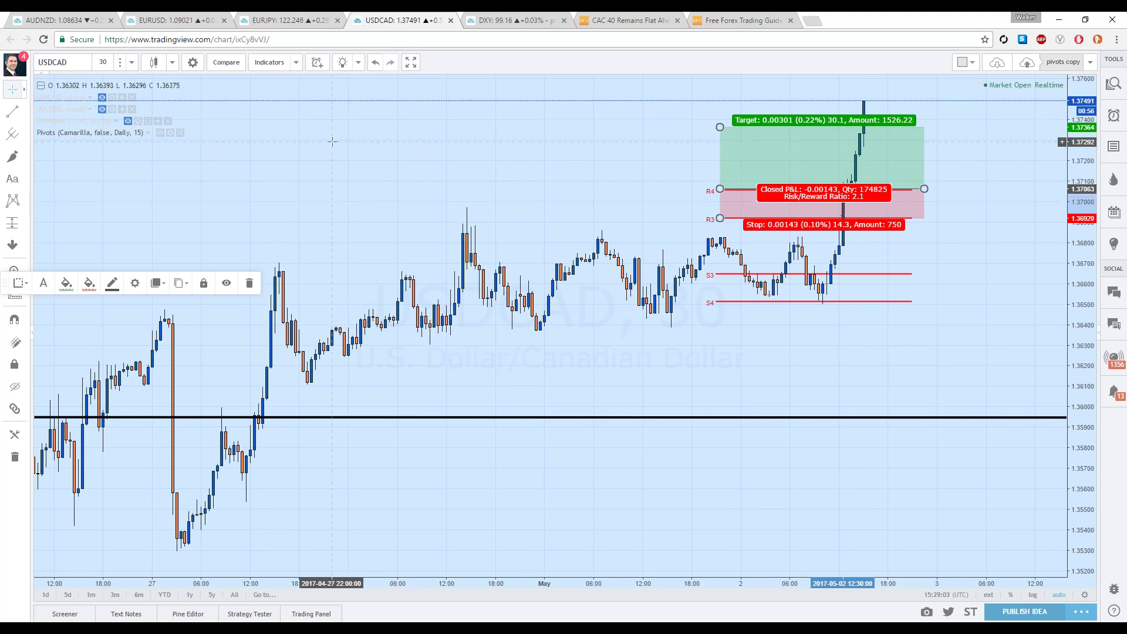
- Open AUDNZD on 5-minute candles and pan so all four pivot levels show
{"action": "left_click", "coordinate": [75, 16]}
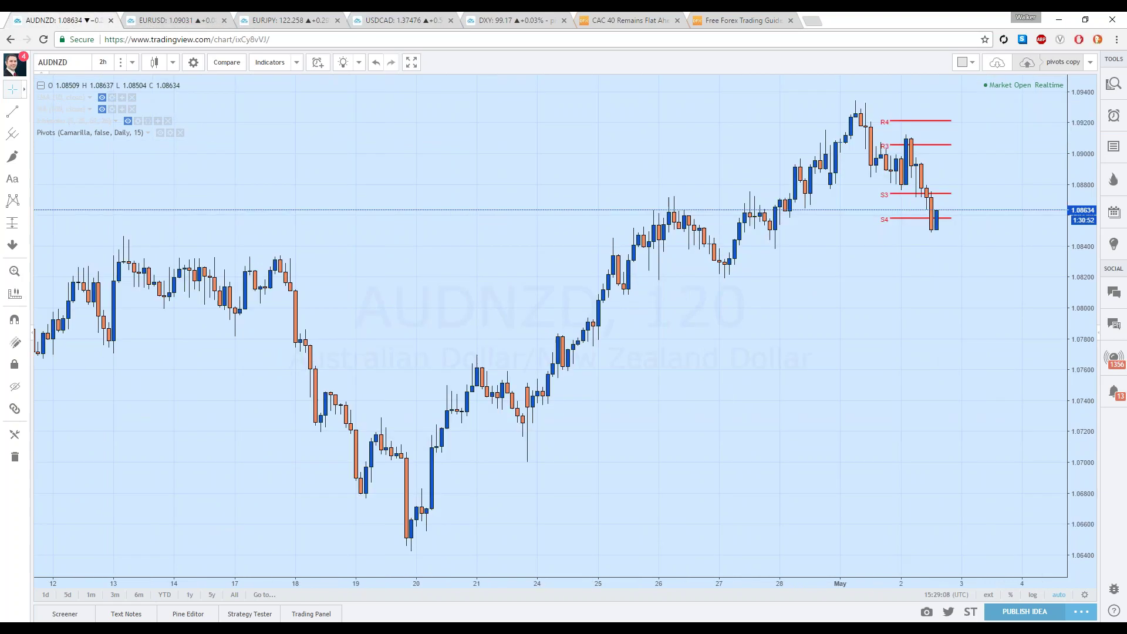
{"action": "scroll", "coordinate": [517, 260], "scroll_direction": "up", "scroll_amount": 5}
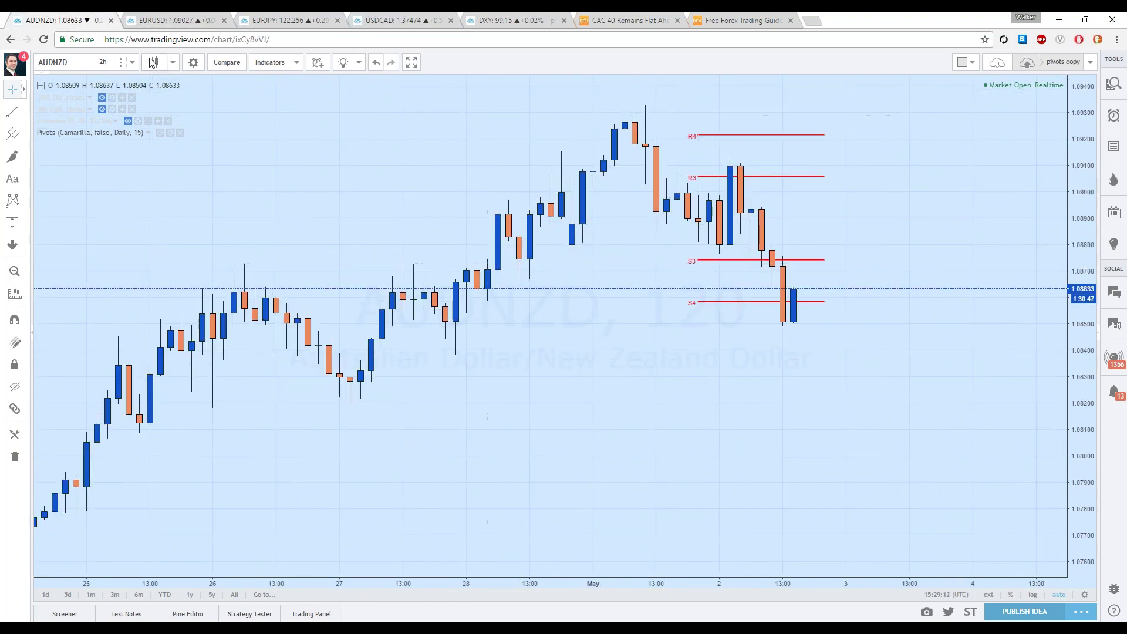
{"action": "left_click", "coordinate": [132, 62]}
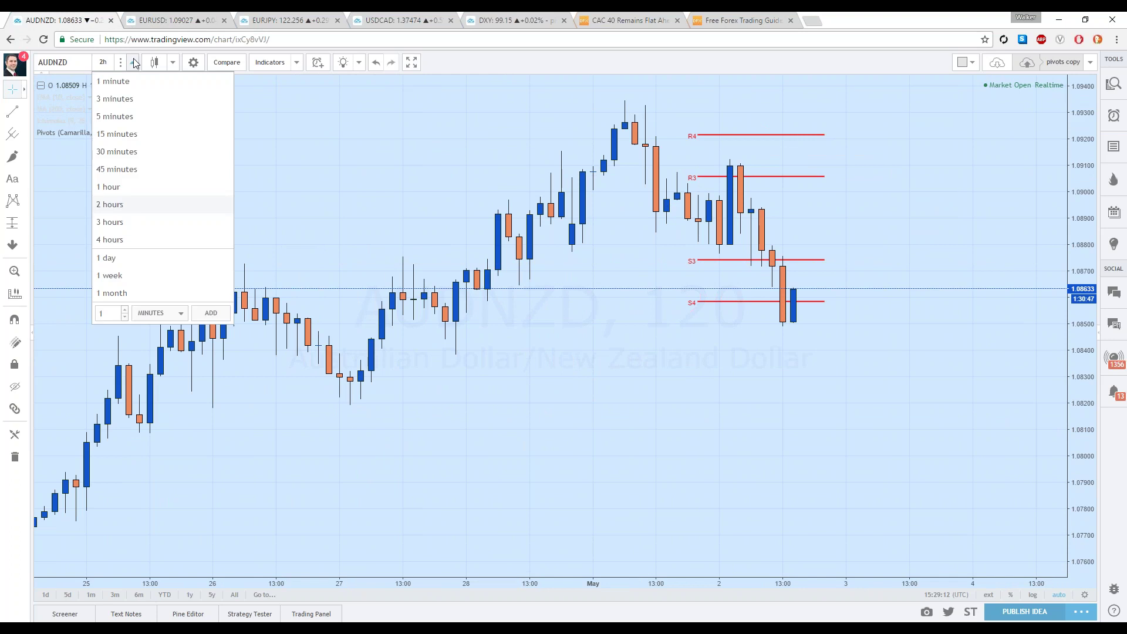
{"action": "left_click", "coordinate": [139, 116]}
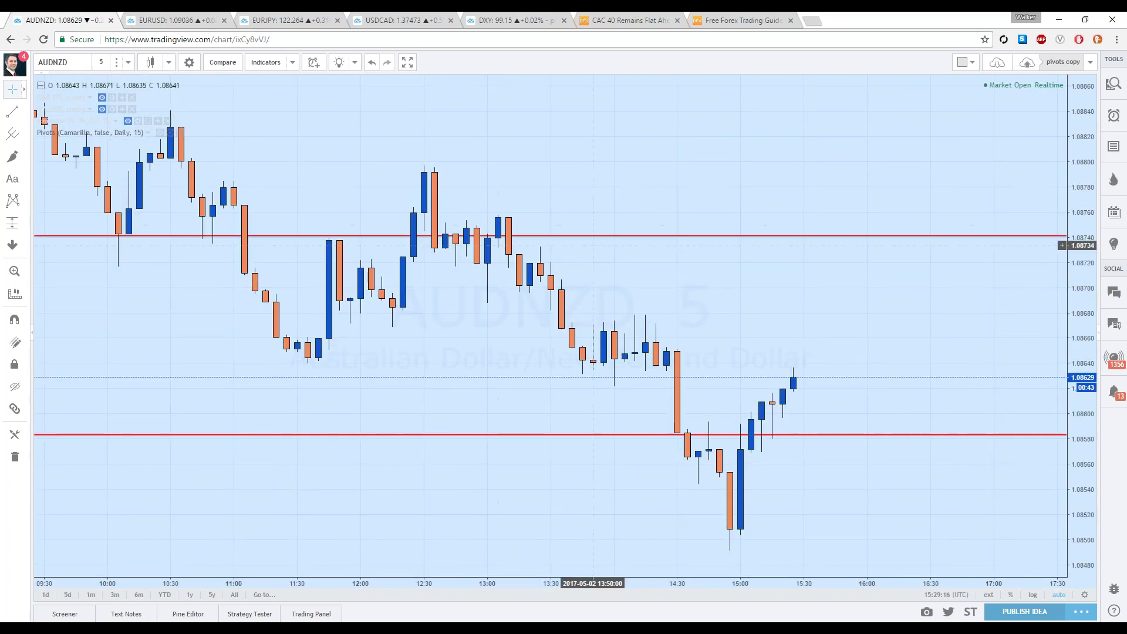
{"action": "scroll", "coordinate": [581, 253], "scroll_direction": "down", "scroll_amount": 5}
{"action": "left_click_drag", "start_coordinate": [643, 251], "coordinate": [527, 499]}
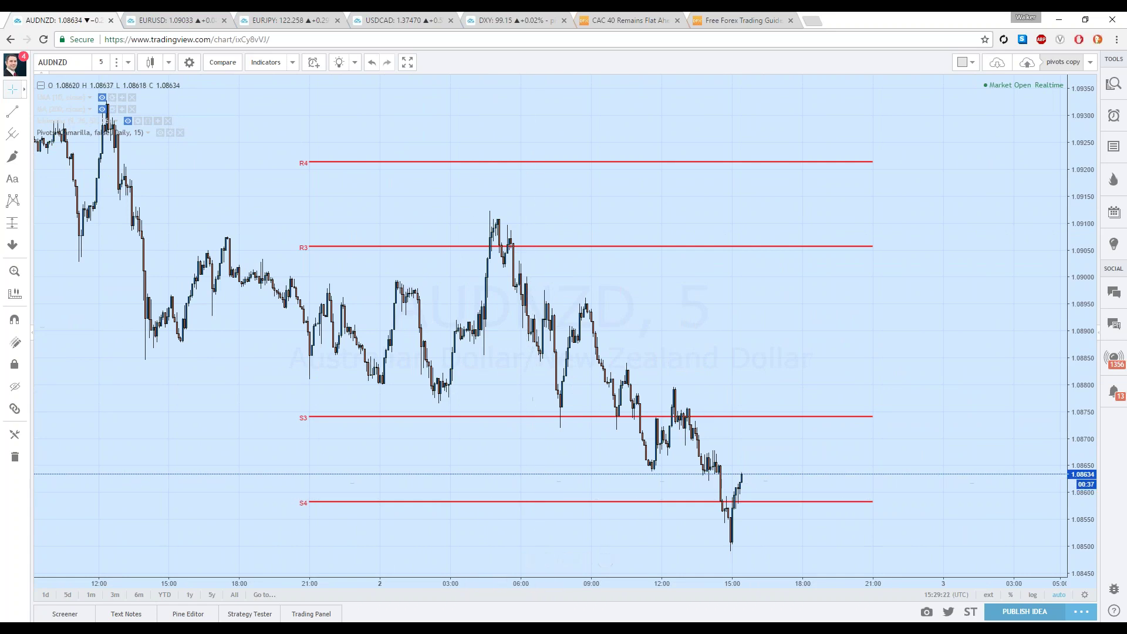
- Add a red 28-pt 'Bearish Breakout' label just right of the S4 line's end
{"action": "left_click", "coordinate": [13, 179]}
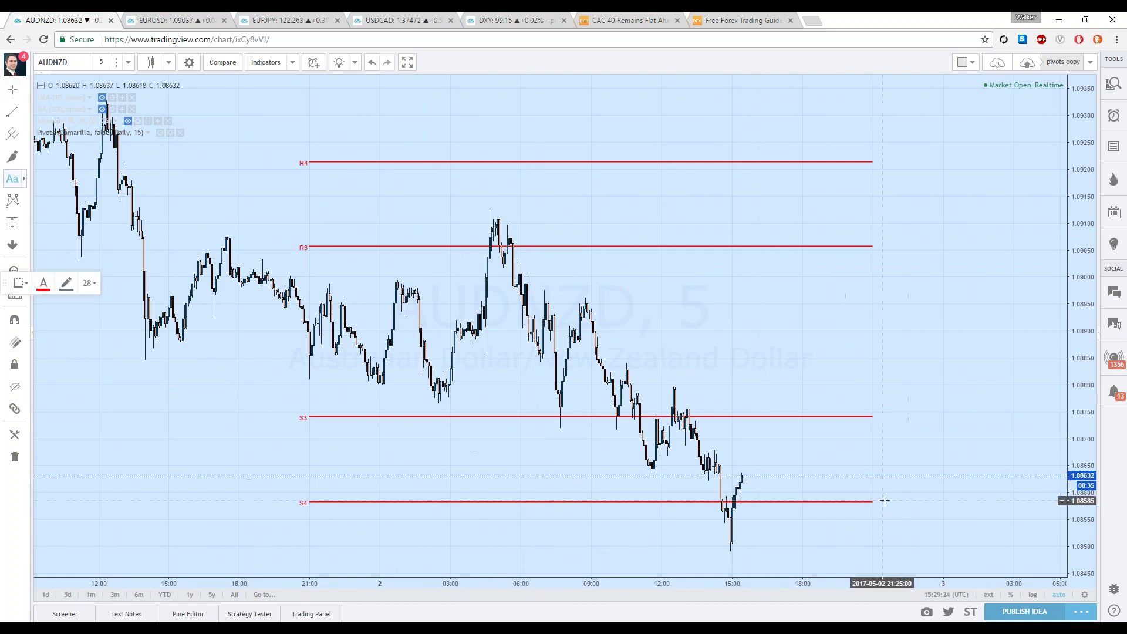
{"action": "left_click", "coordinate": [885, 500]}
{"action": "type", "text": "Bear"}
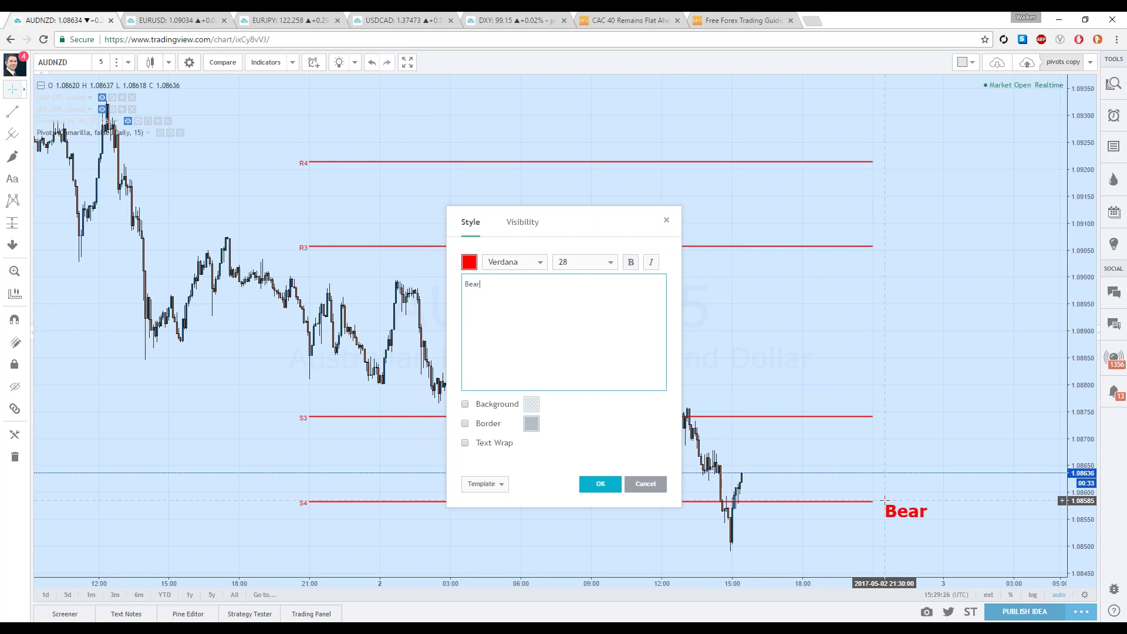
{"action": "type", "text": "ish Breakout"}
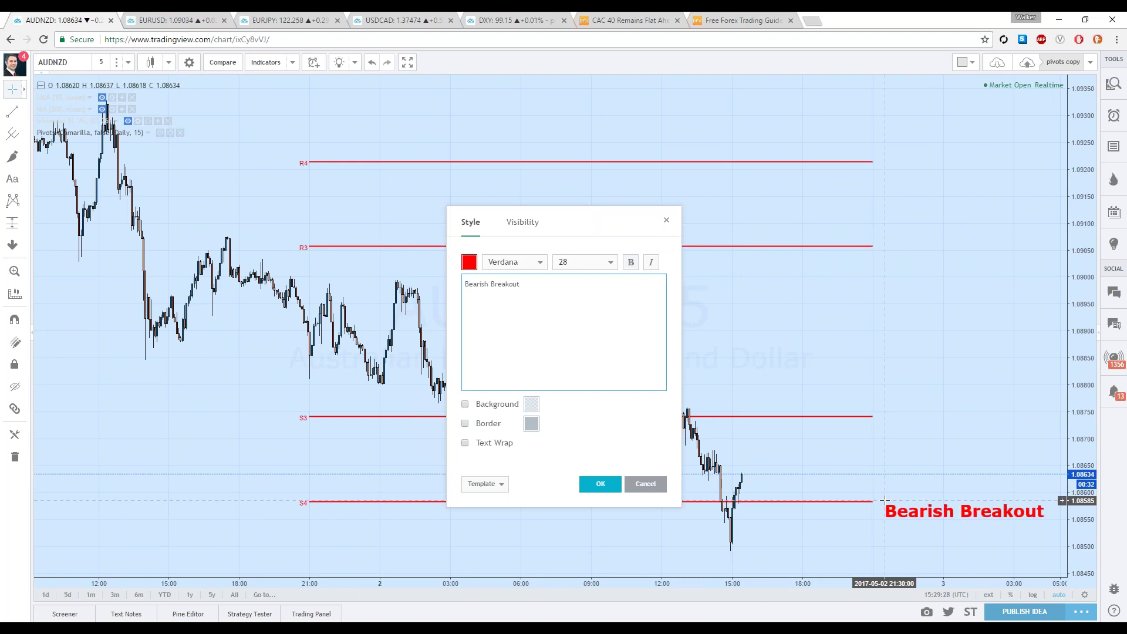
{"action": "left_click", "coordinate": [600, 483]}
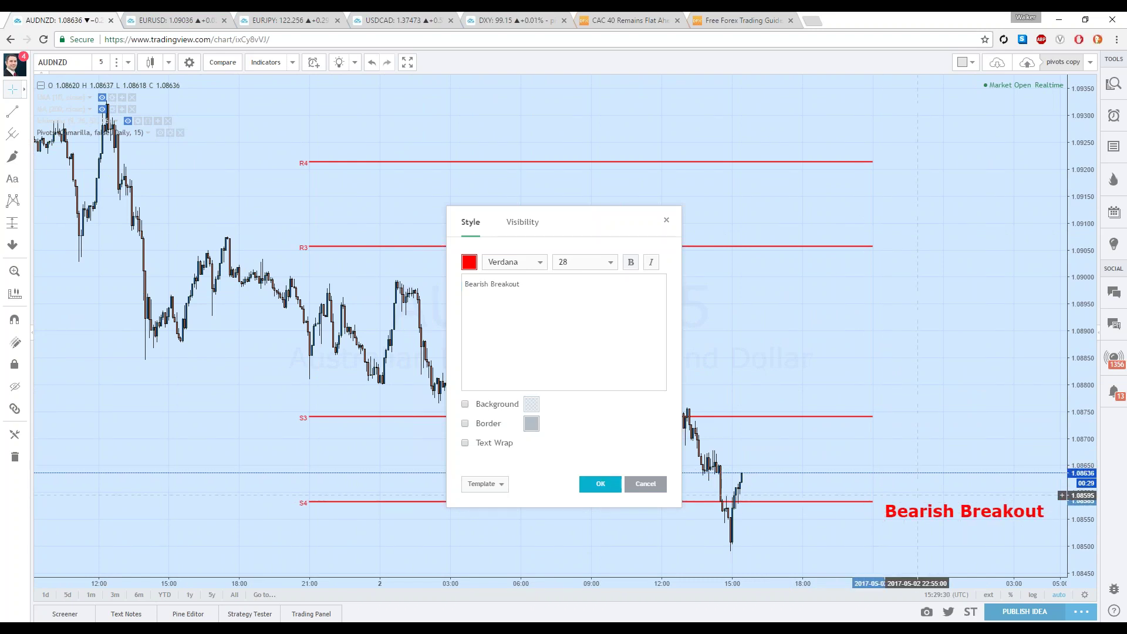
{"action": "left_click", "coordinate": [600, 484]}
{"action": "left_click_drag", "start_coordinate": [920, 516], "coordinate": [916, 502]}
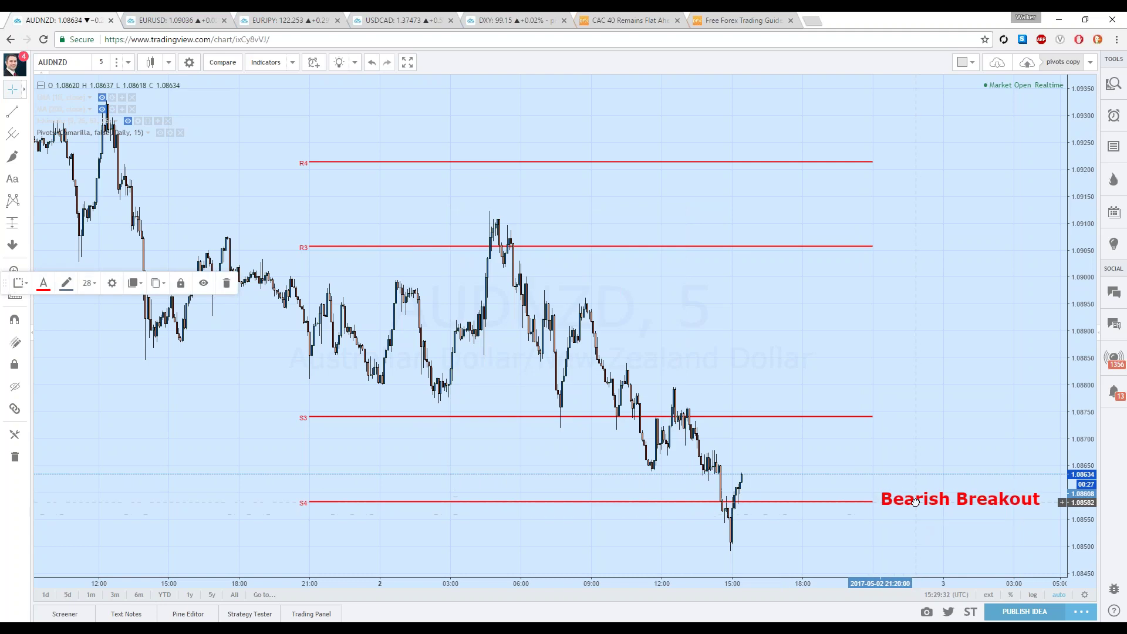
{"action": "left_click_drag", "start_coordinate": [840, 464], "coordinate": [761, 446]}
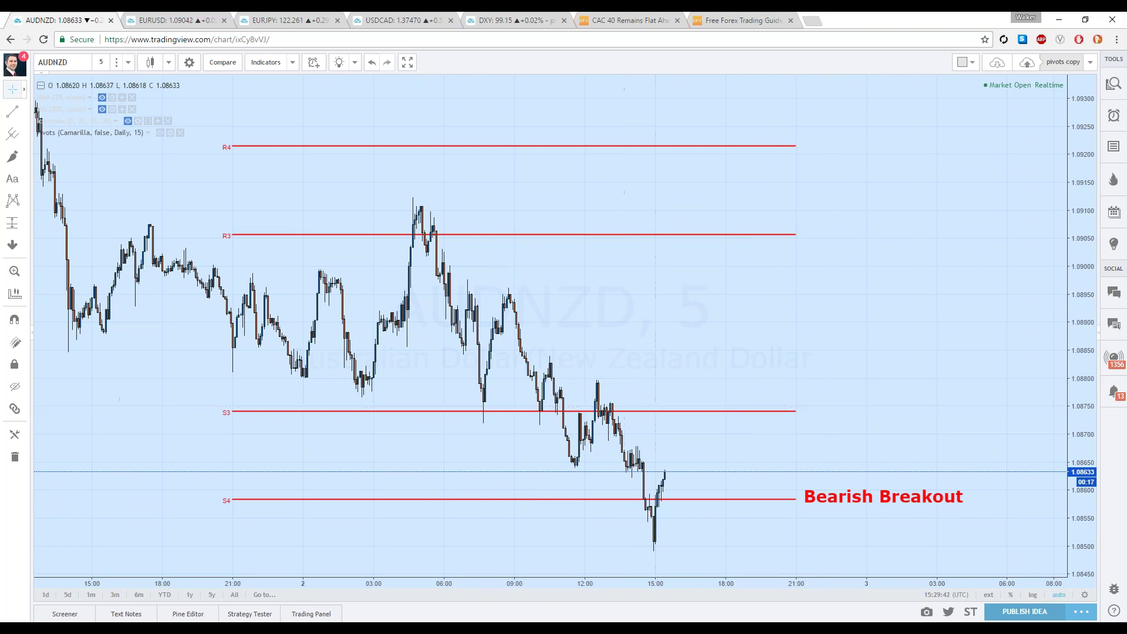
- Add a red 'ENTRY' label just under the S4 line near the latest bars
{"action": "left_click", "coordinate": [12, 179]}
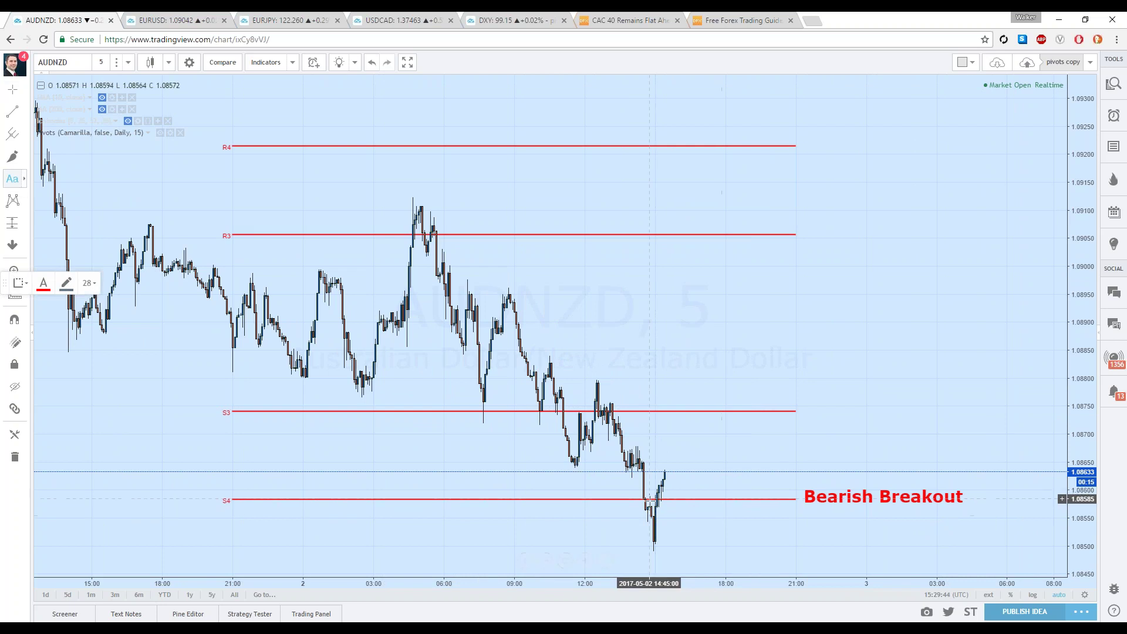
{"action": "left_click", "coordinate": [653, 509]}
{"action": "type", "text": "ENTRY"}
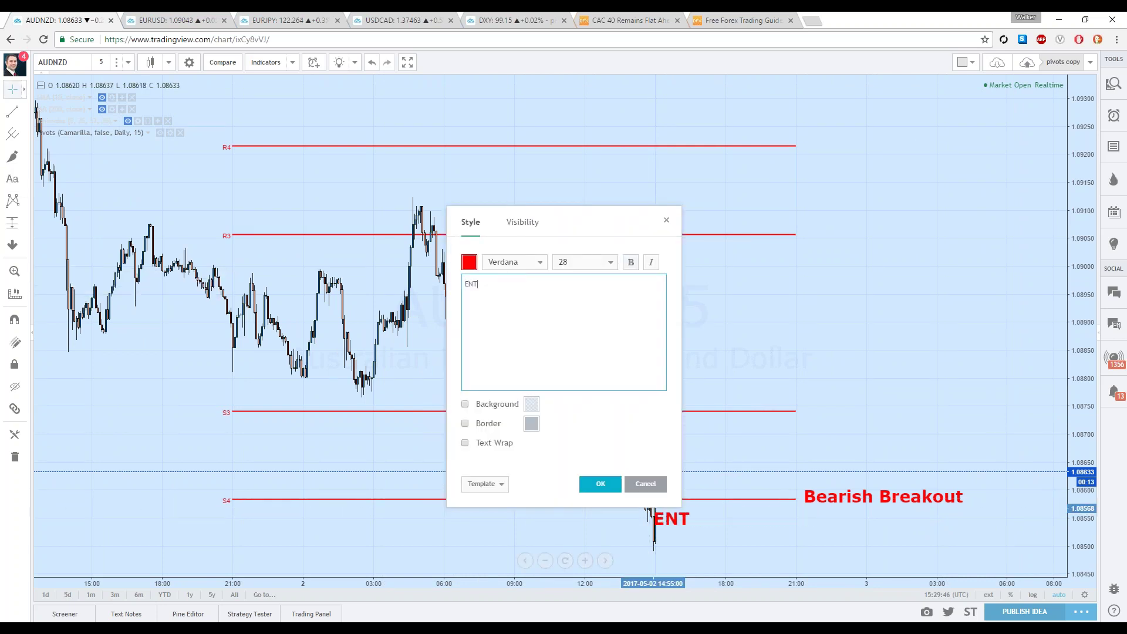
{"action": "left_click", "coordinate": [600, 484]}
{"action": "left_click_drag", "start_coordinate": [680, 521], "coordinate": [647, 509]}
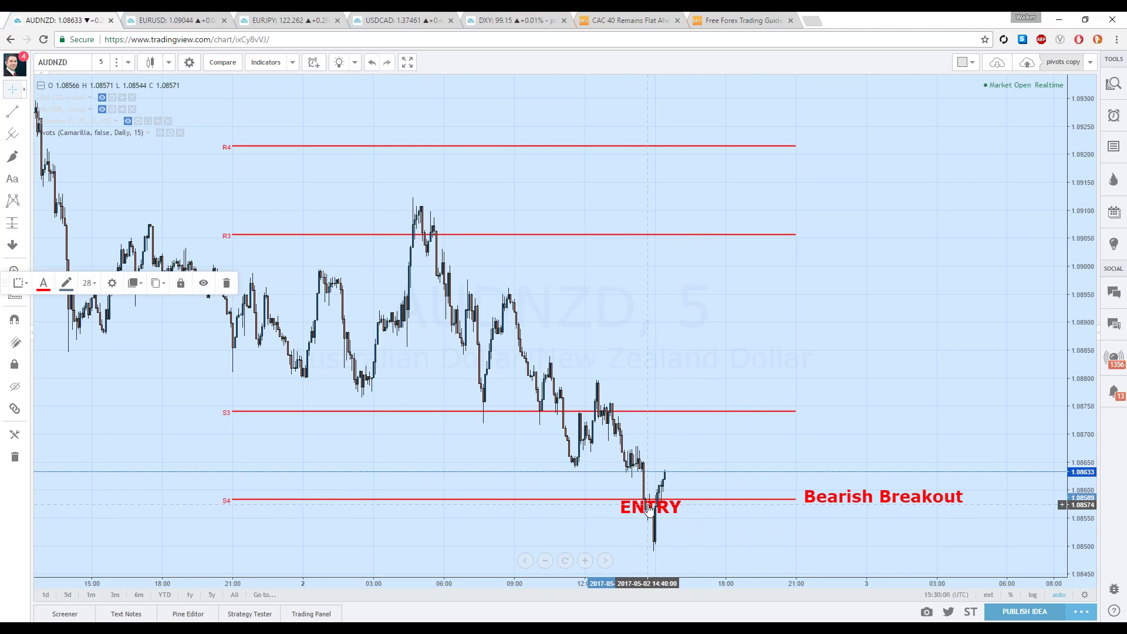
{"action": "left_click", "coordinate": [606, 426]}
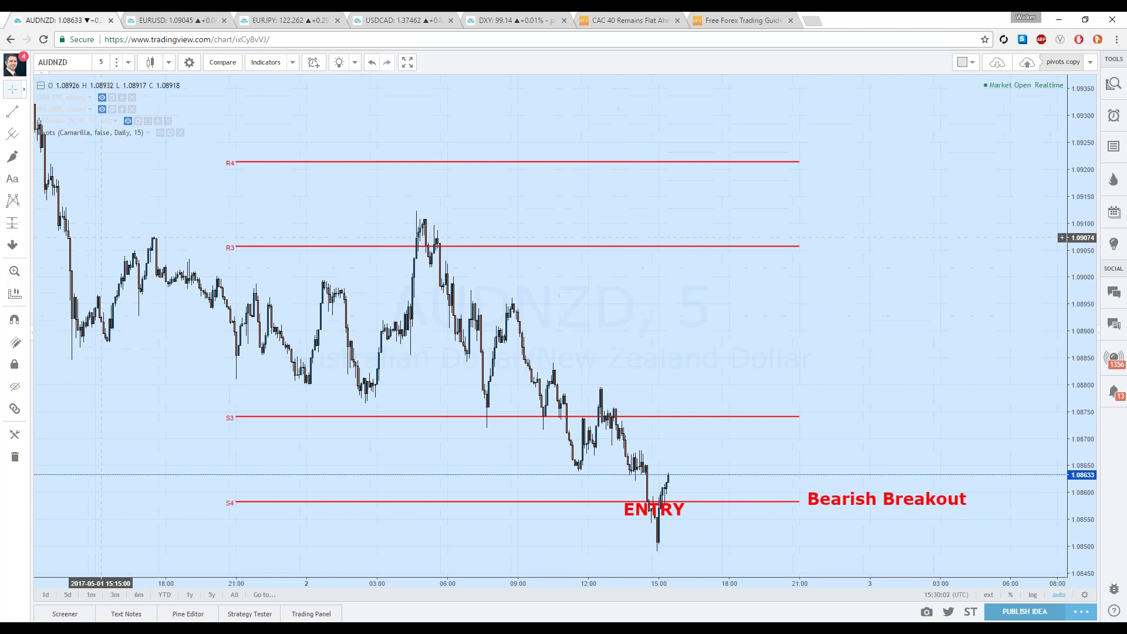
- Add a red 'ST' label sitting just above the S3 line
{"action": "left_click", "coordinate": [12, 179]}
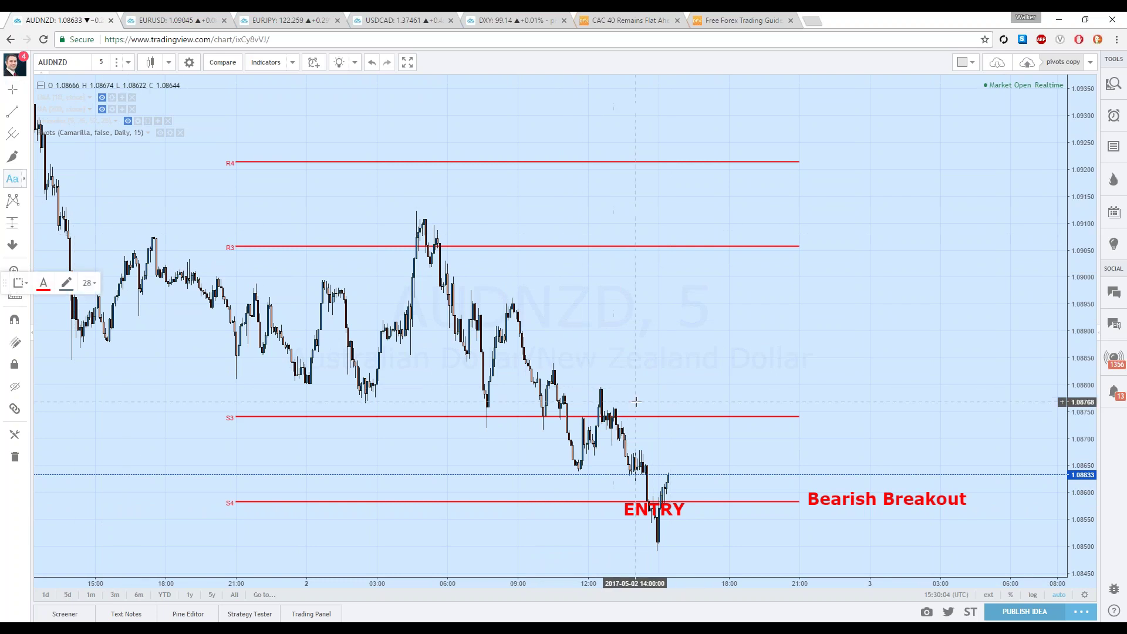
{"action": "left_click", "coordinate": [659, 405]}
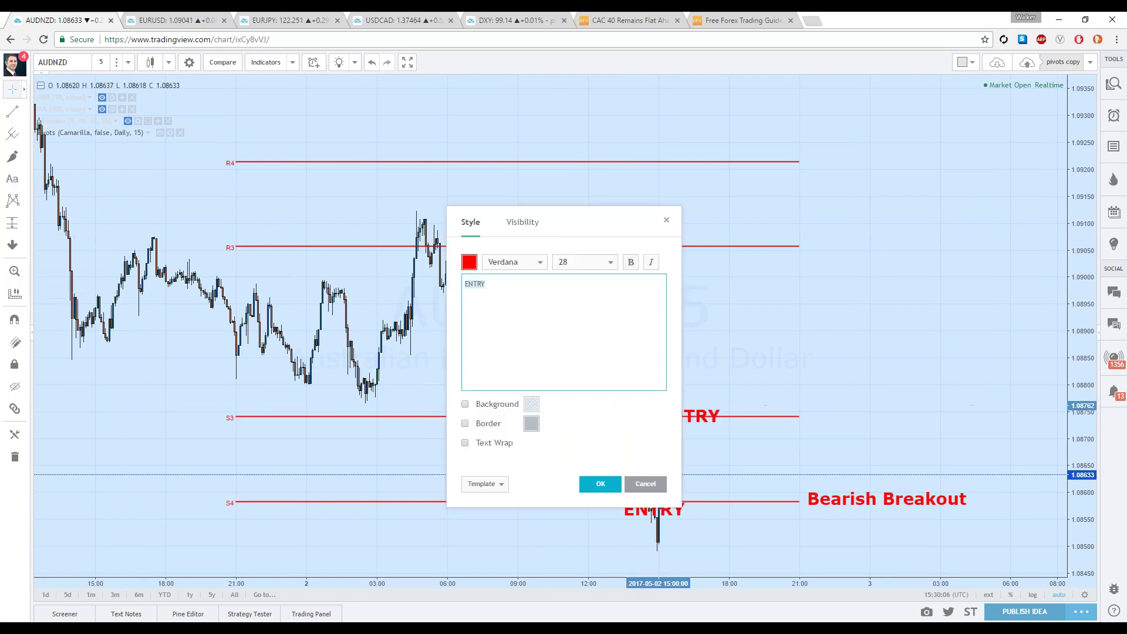
{"action": "type", "text": "ST"}
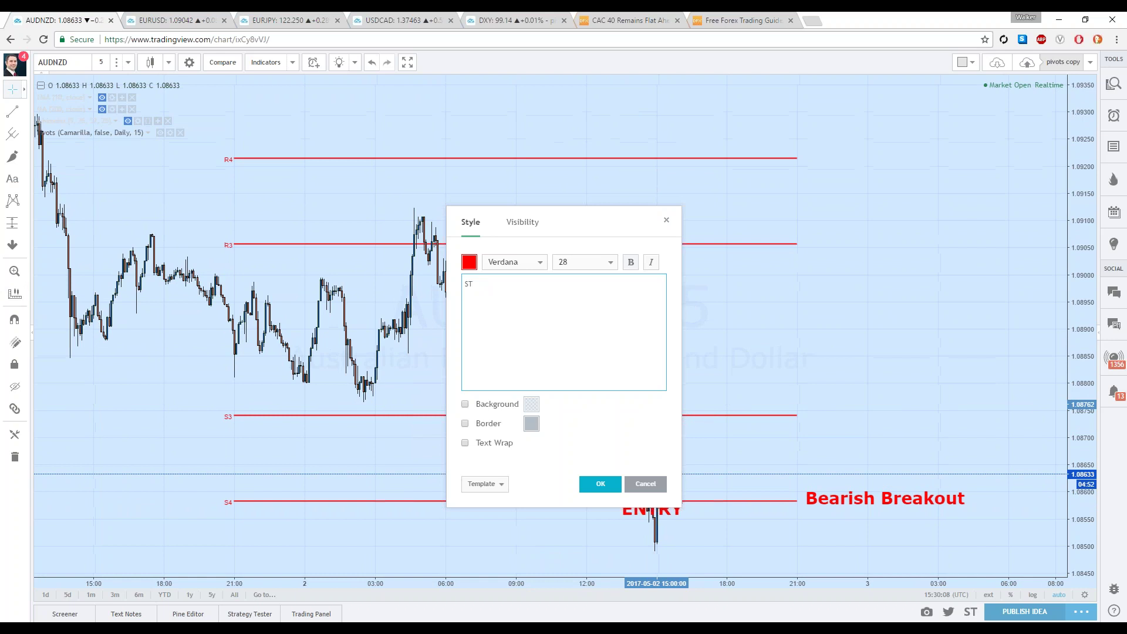
{"action": "left_click", "coordinate": [601, 484]}
{"action": "left_click_drag", "start_coordinate": [668, 415], "coordinate": [668, 403]}
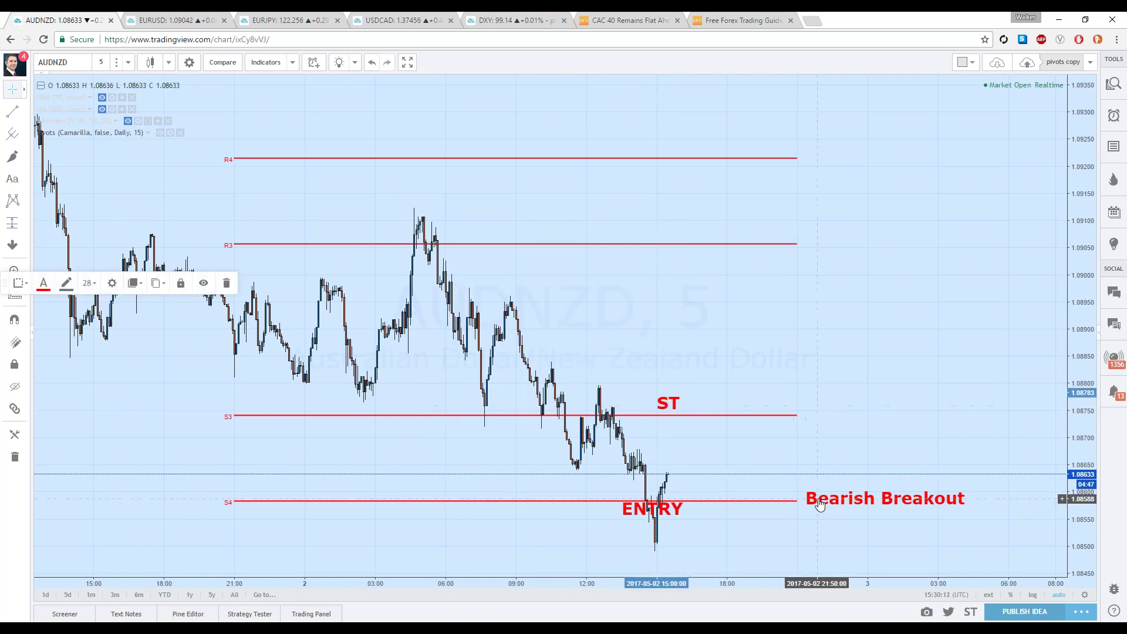
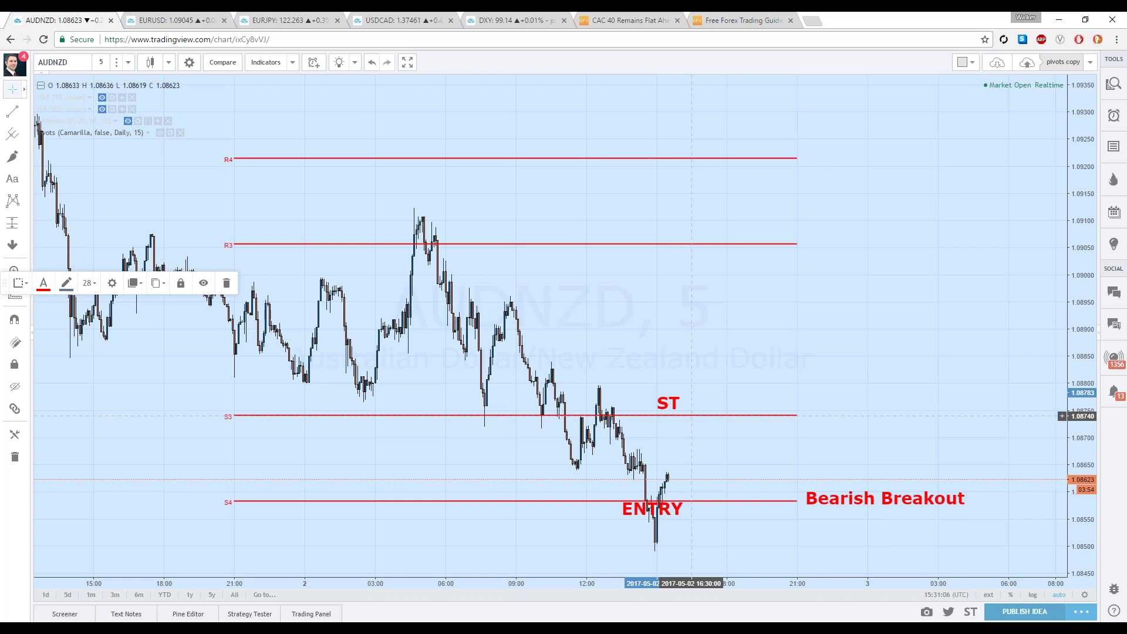
- Shift the red ST label on the AUDNZD chart up to sit just above the S3 line
{"action": "mouse_move", "coordinate": [659, 399]}
{"action": "left_mouse_down"}
{"action": "mouse_move", "coordinate": [726, 303]}
{"action": "mouse_move", "coordinate": [755, 154]}
{"action": "mouse_move", "coordinate": [734, 393]}
{"action": "mouse_move", "coordinate": [712, 403]}
{"action": "mouse_move", "coordinate": [709, 380]}
{"action": "mouse_move", "coordinate": [720, 276]}
{"action": "mouse_move", "coordinate": [748, 249]}
{"action": "mouse_move", "coordinate": [732, 170]}
{"action": "mouse_move", "coordinate": [740, 129]}
{"action": "mouse_move", "coordinate": [733, 216]}
{"action": "mouse_move", "coordinate": [686, 390]}
{"action": "mouse_move", "coordinate": [667, 402]}
{"action": "left_mouse_up"}
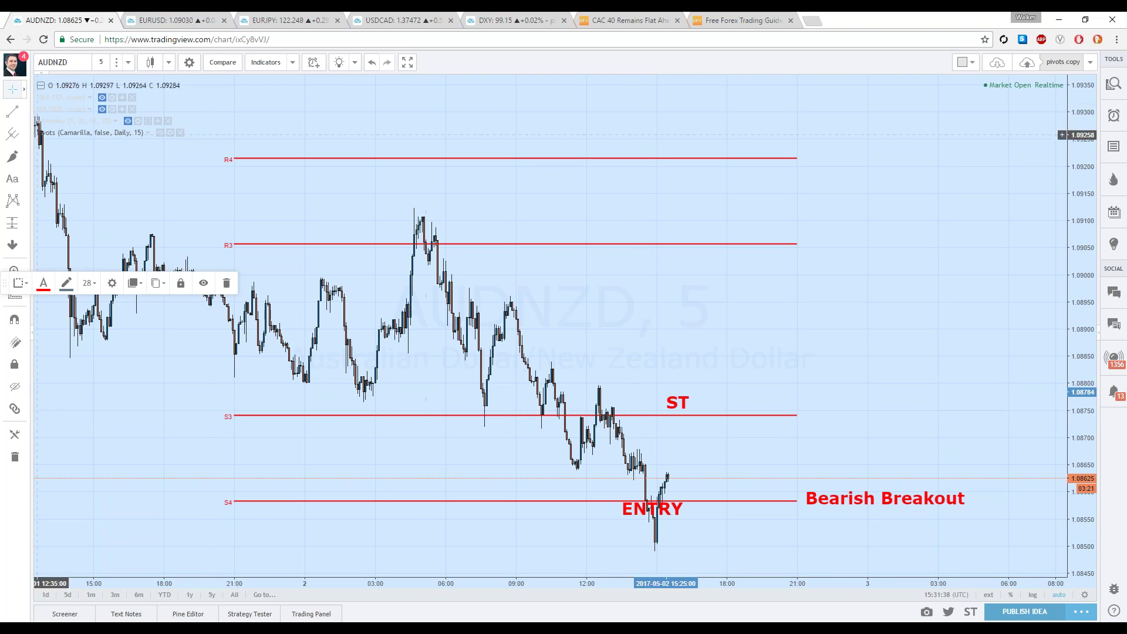
- Sketch and delete a trial trend line from ENTRY toward R4, then nudge ST onto S3
{"action": "left_click", "coordinate": [12, 111]}
{"action": "left_click", "coordinate": [668, 498]}
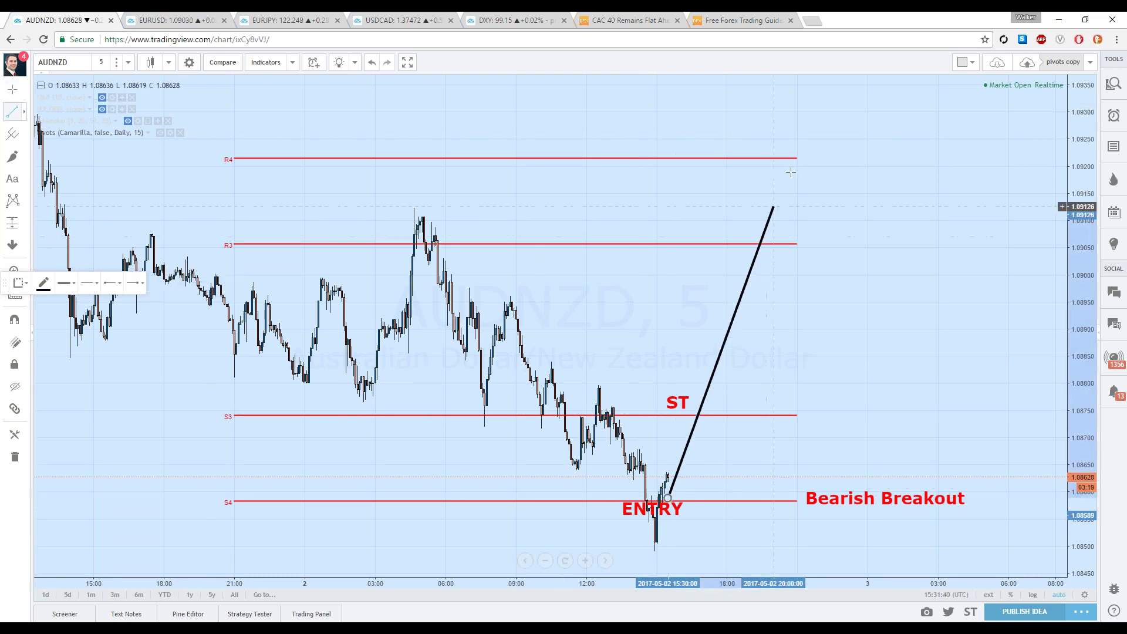
{"action": "left_click", "coordinate": [804, 150]}
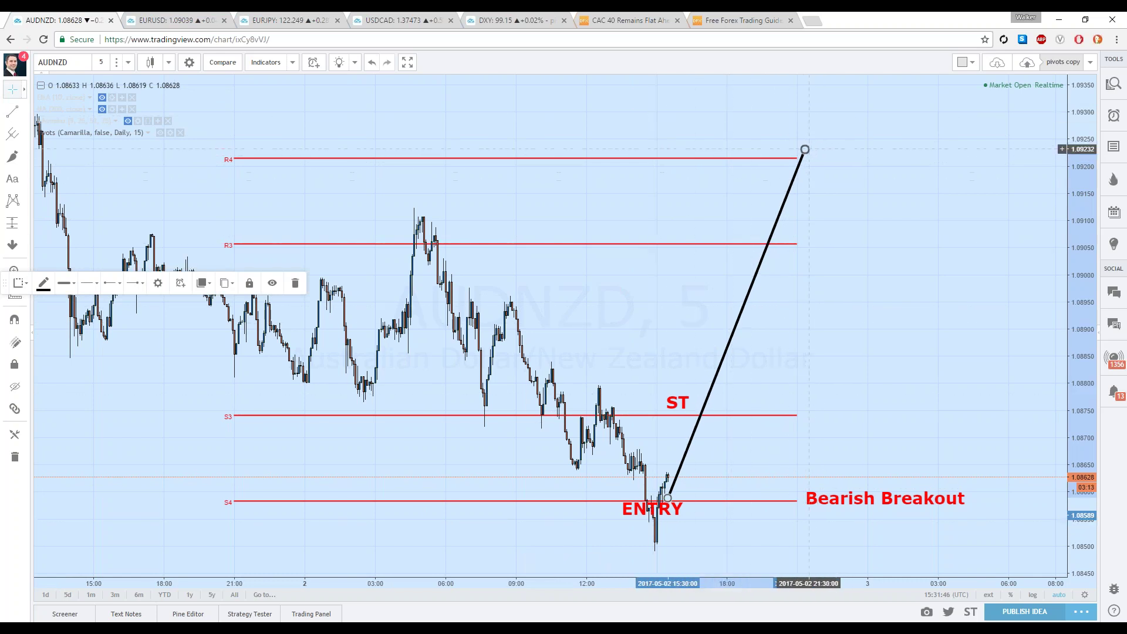
{"action": "left_click_drag", "start_coordinate": [805, 150], "coordinate": [708, 412]}
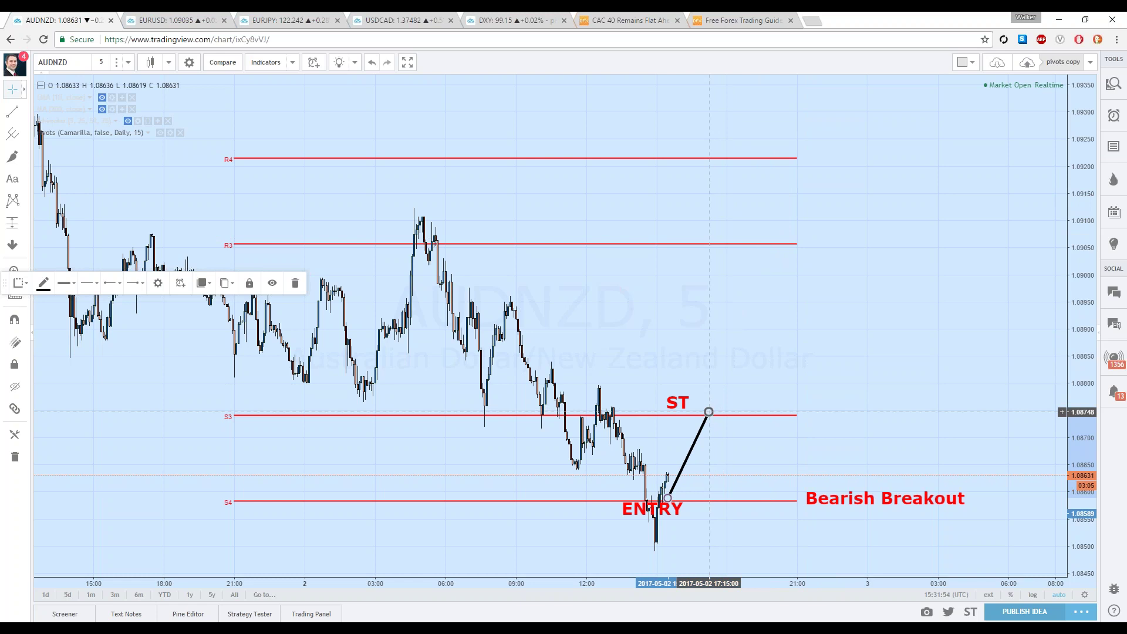
{"action": "key", "text": "Delete"}
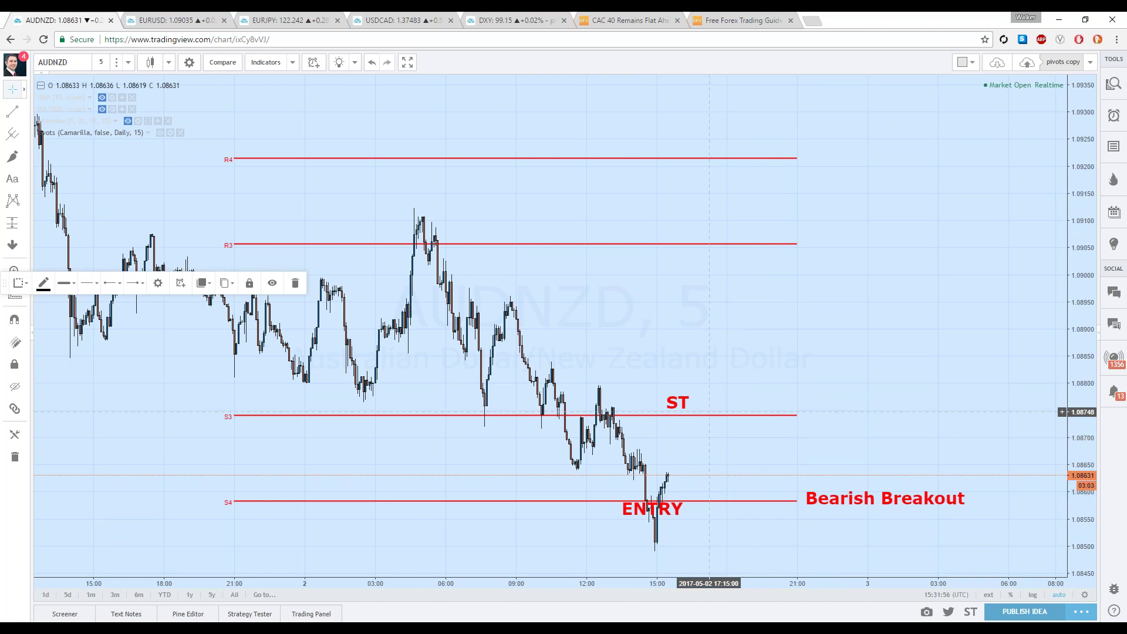
{"action": "left_click_drag", "start_coordinate": [675, 403], "coordinate": [669, 405]}
- Place a short position entered at S4 with its target extended to 2:1, then bring up USDCAD
{"action": "left_click", "coordinate": [24, 223]}
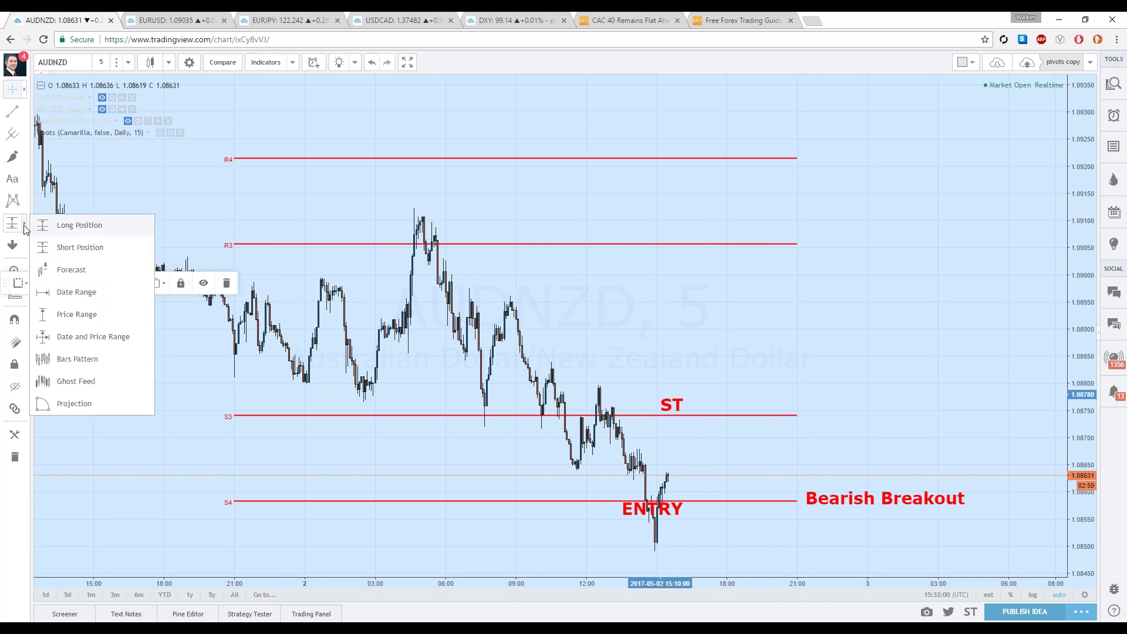
{"action": "left_click", "coordinate": [69, 247]}
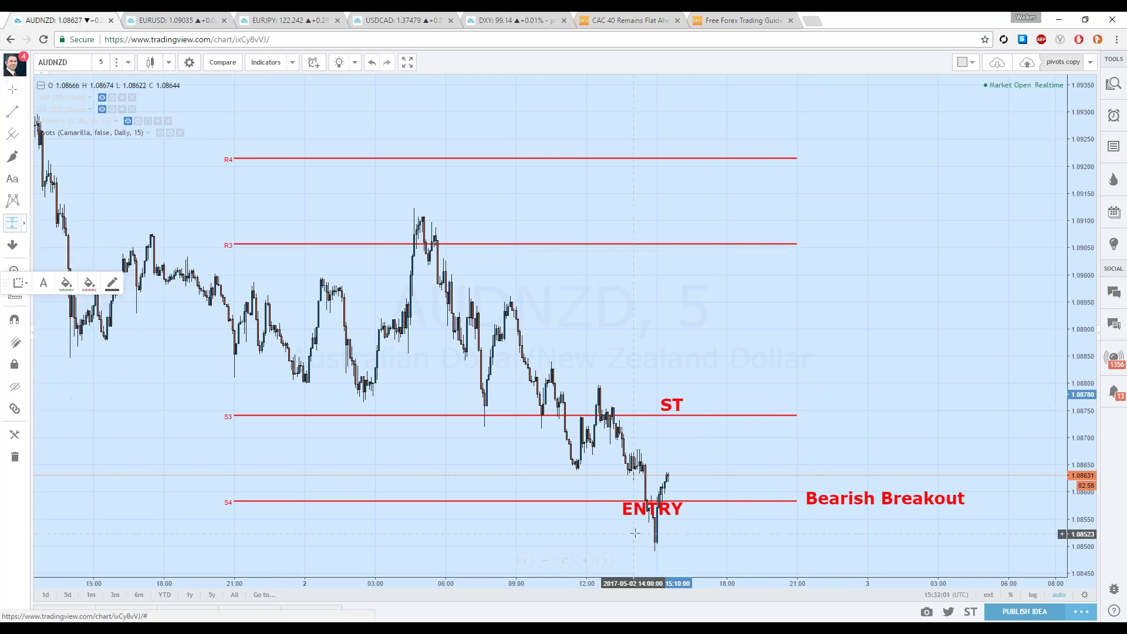
{"action": "left_click", "coordinate": [615, 504]}
{"action": "mouse_move", "coordinate": [984, 493]}
{"action": "left_mouse_down"}
{"action": "mouse_move", "coordinate": [945, 452]}
{"action": "mouse_move", "coordinate": [852, 276]}
{"action": "left_mouse_up"}
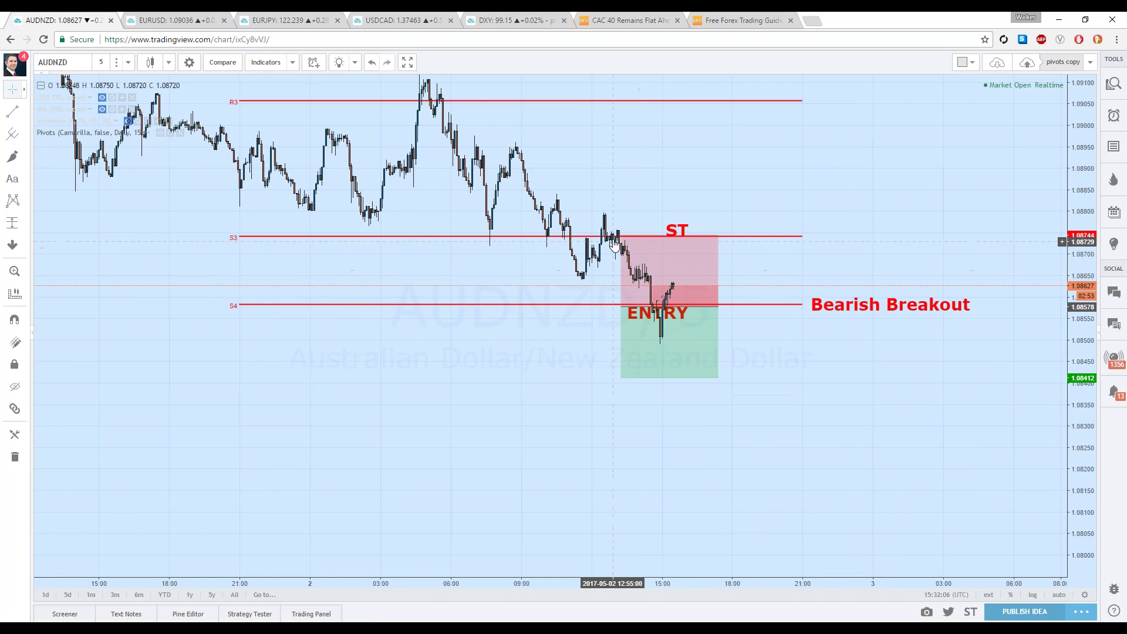
{"action": "left_click_drag", "start_coordinate": [620, 377], "coordinate": [616, 450]}
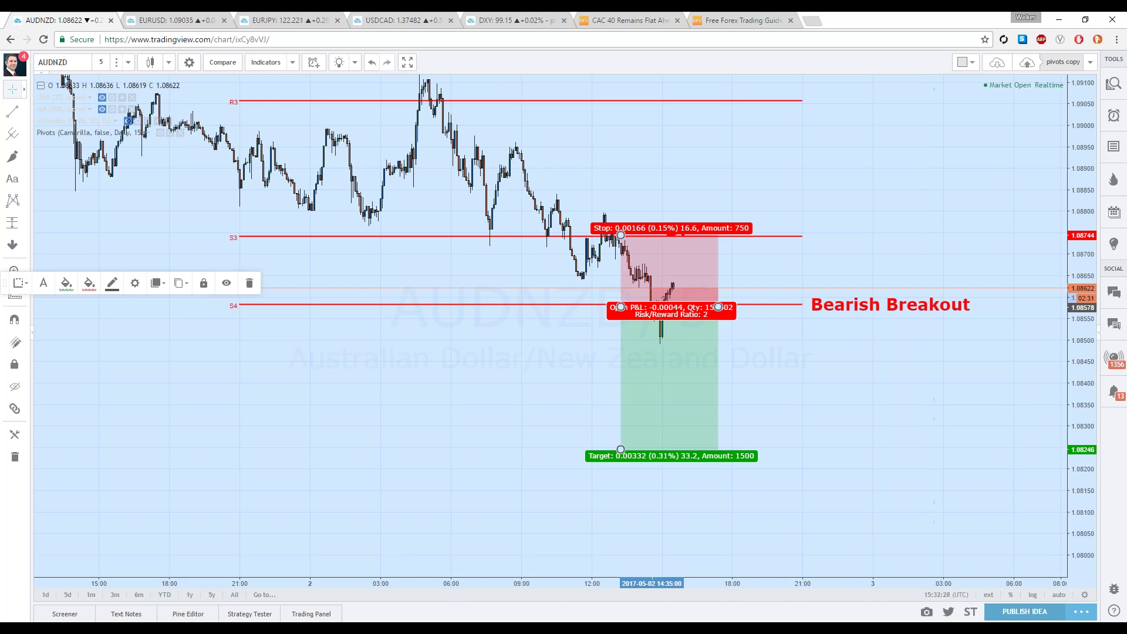
{"action": "left_click", "coordinate": [399, 20]}
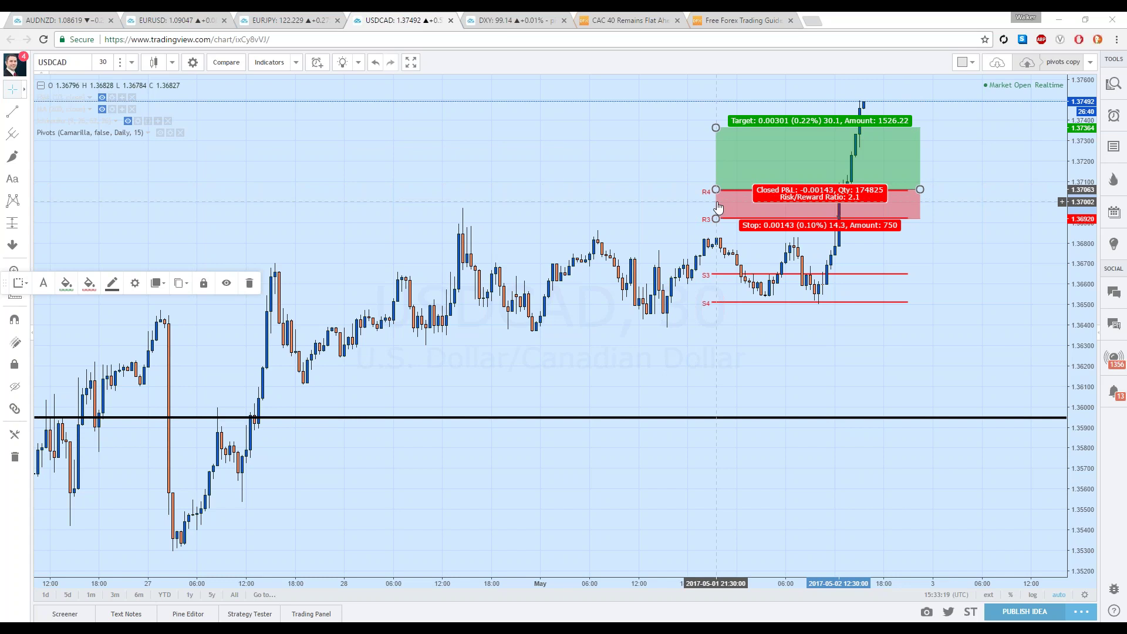
- Adjust the long position's stop and lower its target to a 2 risk/reward ratio
{"action": "left_click_drag", "start_coordinate": [715, 219], "coordinate": [704, 246]}
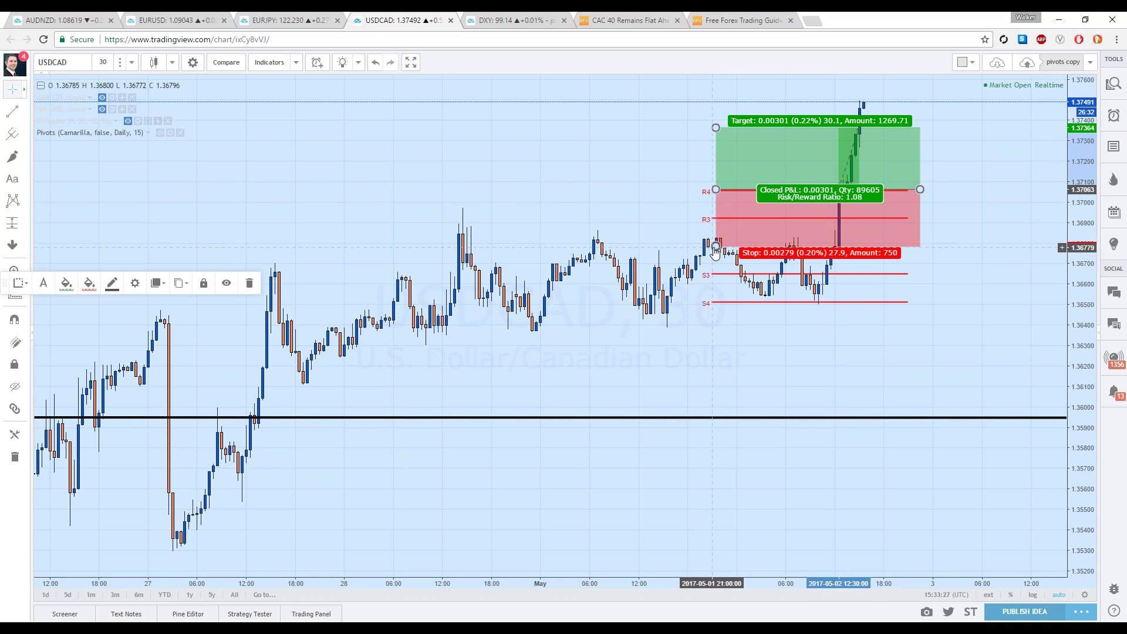
{"action": "left_click_drag", "start_coordinate": [675, 244], "coordinate": [661, 244]}
{"action": "mouse_move", "coordinate": [689, 120]}
{"action": "left_mouse_down"}
{"action": "mouse_move", "coordinate": [667, 209]}
{"action": "mouse_move", "coordinate": [681, 201]}
{"action": "mouse_move", "coordinate": [693, 72]}
{"action": "mouse_move", "coordinate": [698, 199]}
{"action": "mouse_move", "coordinate": [701, 84]}
{"action": "left_mouse_up"}
{"action": "left_click_drag", "start_coordinate": [656, 141], "coordinate": [647, 176]}
{"action": "left_click_drag", "start_coordinate": [674, 125], "coordinate": [677, 182]}
{"action": "left_click_drag", "start_coordinate": [679, 193], "coordinate": [679, 201]}
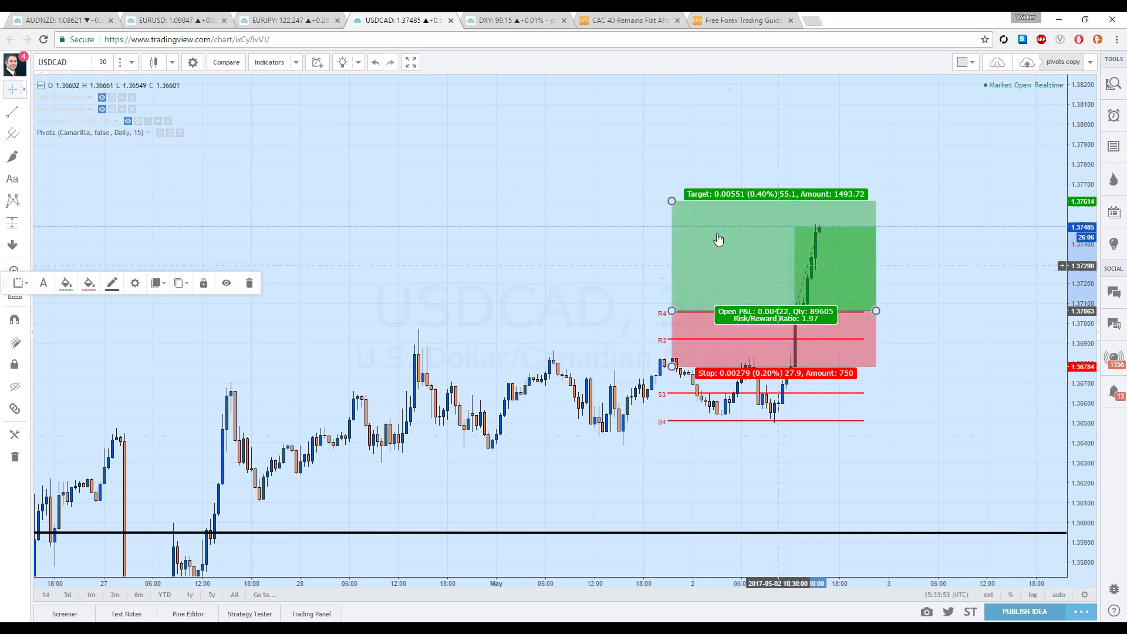
{"action": "left_click_drag", "start_coordinate": [672, 202], "coordinate": [672, 200]}
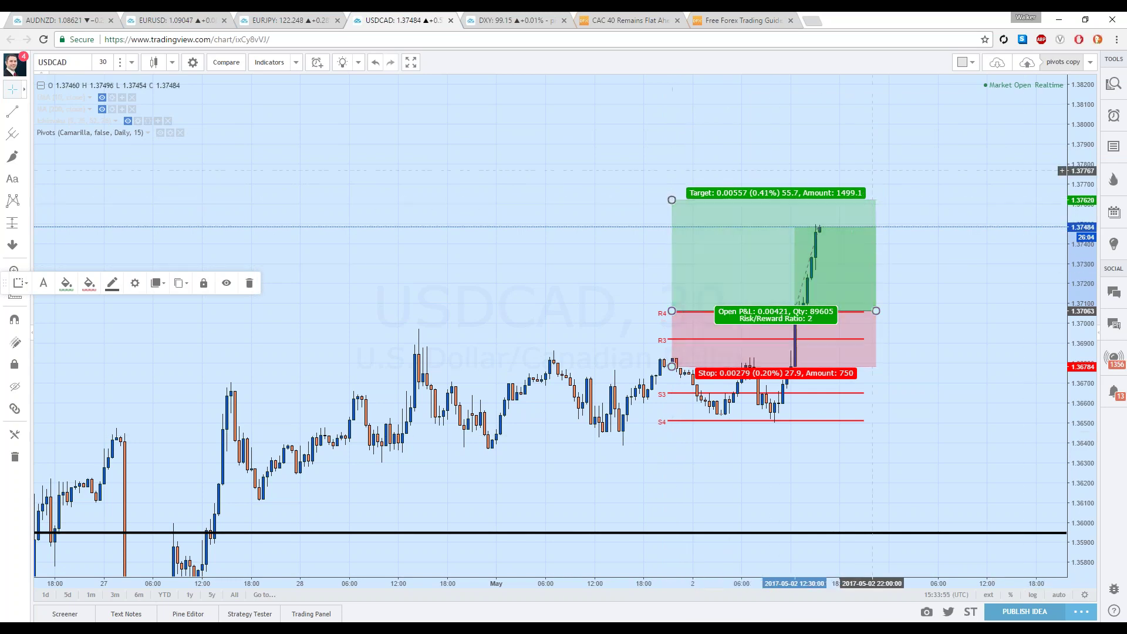
- Raise the stop to just below R4 and set the target near 1.37379
{"action": "left_click_drag", "start_coordinate": [763, 388], "coordinate": [700, 385]}
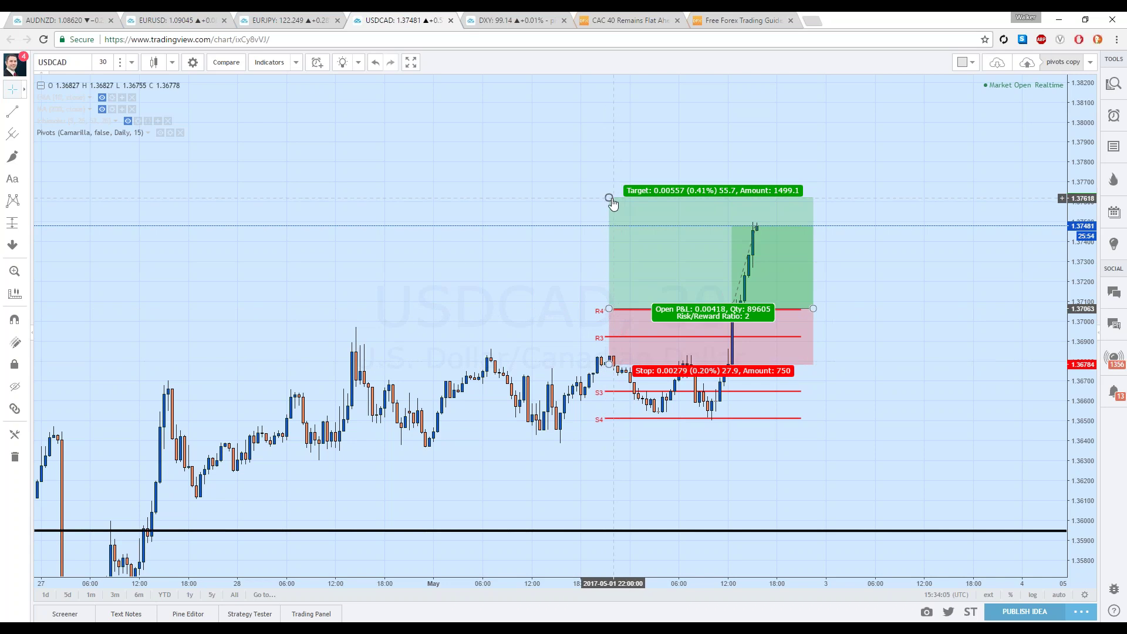
{"action": "left_click_drag", "start_coordinate": [608, 364], "coordinate": [610, 324]}
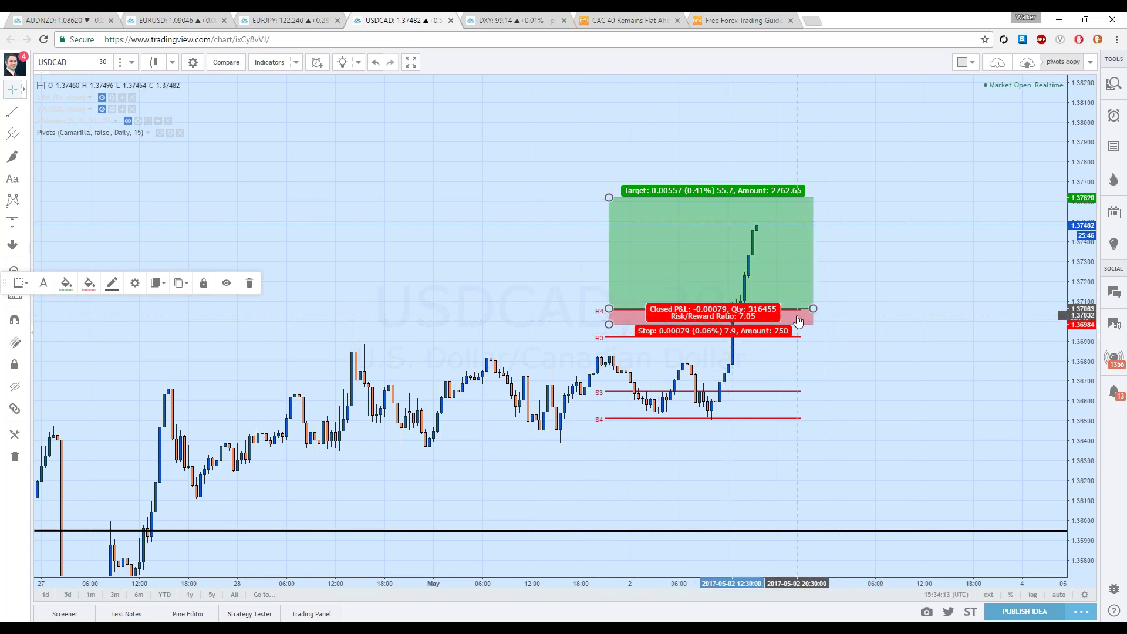
{"action": "left_click_drag", "start_coordinate": [609, 198], "coordinate": [614, 245]}
{"action": "left_click", "coordinate": [904, 278]}
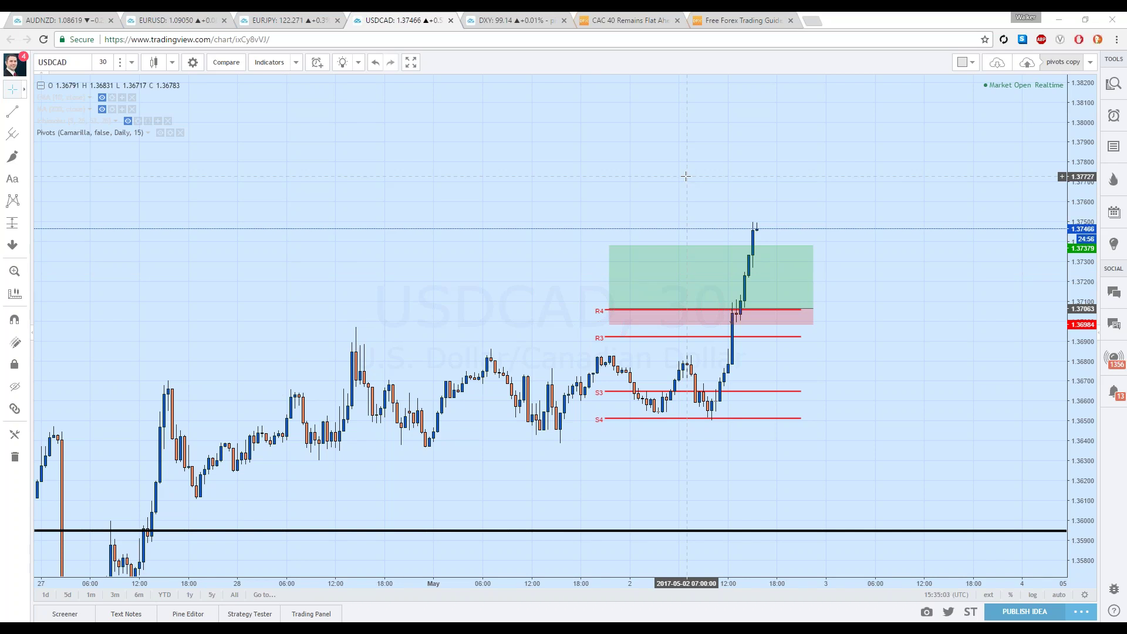
- Replace the EURJPY tab's symbol with GBPUSD
{"action": "left_click", "coordinate": [262, 16]}
{"action": "left_click", "coordinate": [68, 58]}
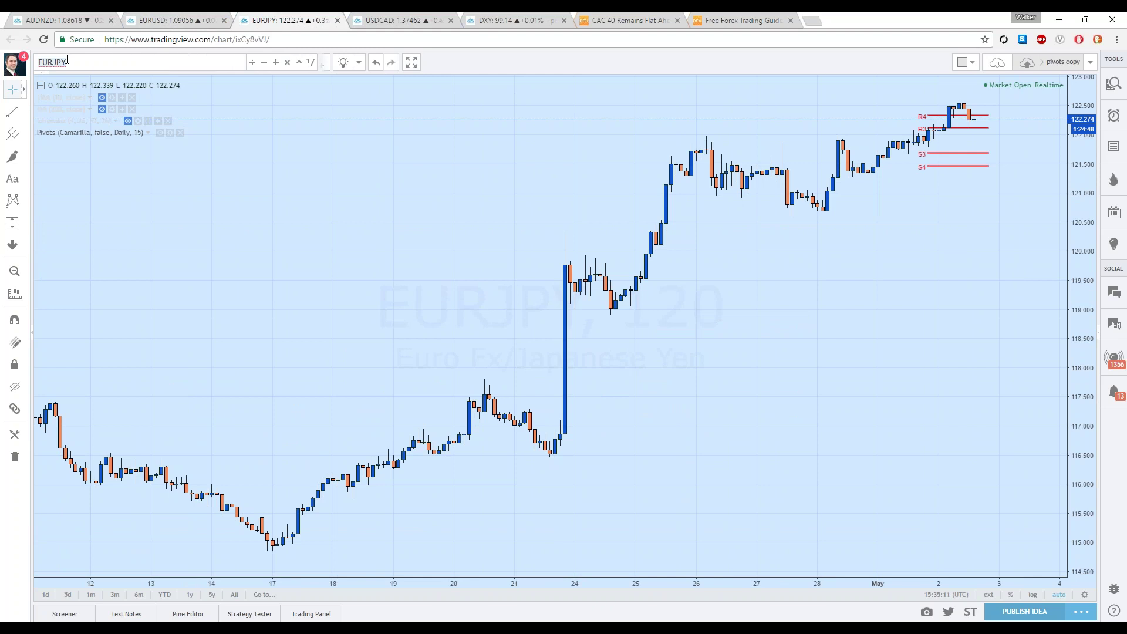
{"action": "type", "text": "NZDUSD"}
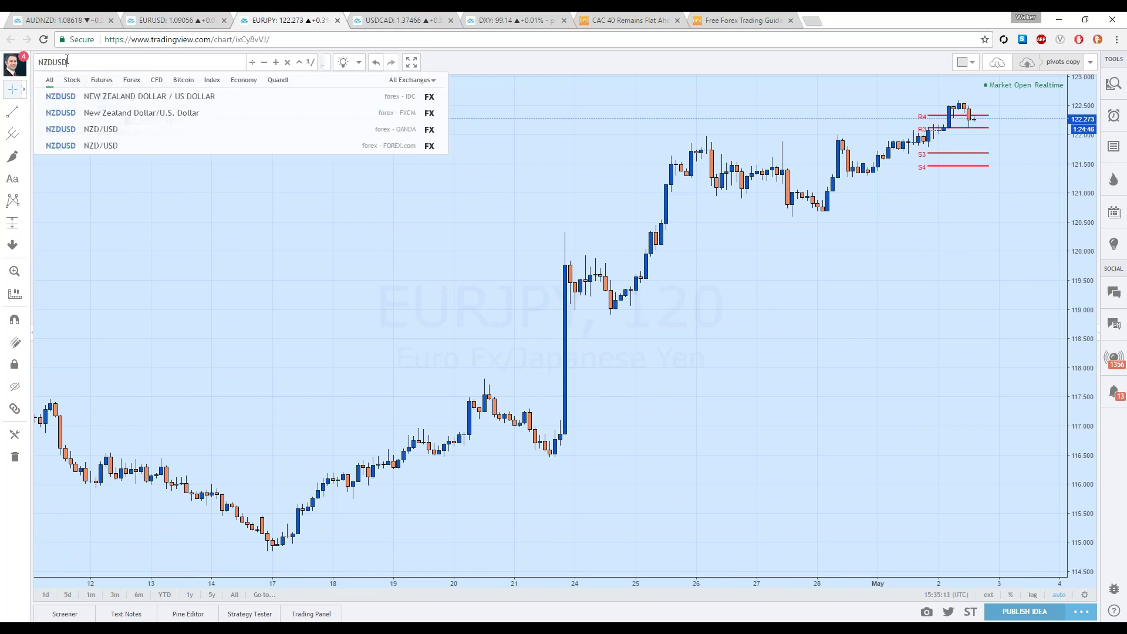
{"action": "key", "text": "ctrl+a"}
{"action": "type", "text": "GBPUSD"}
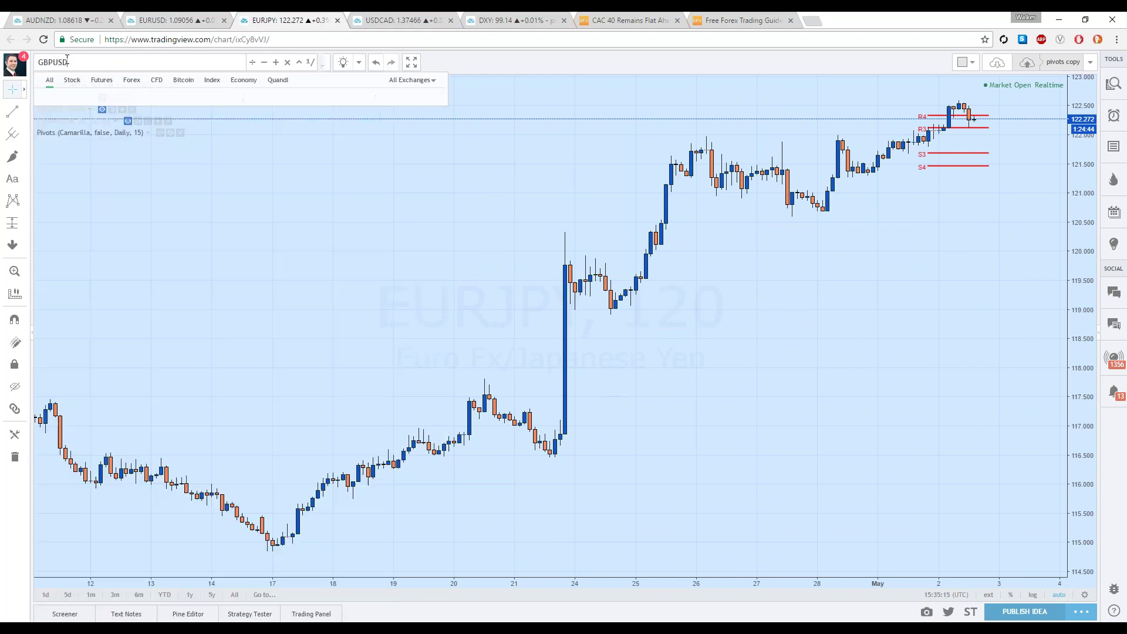
{"action": "key", "text": "Return"}
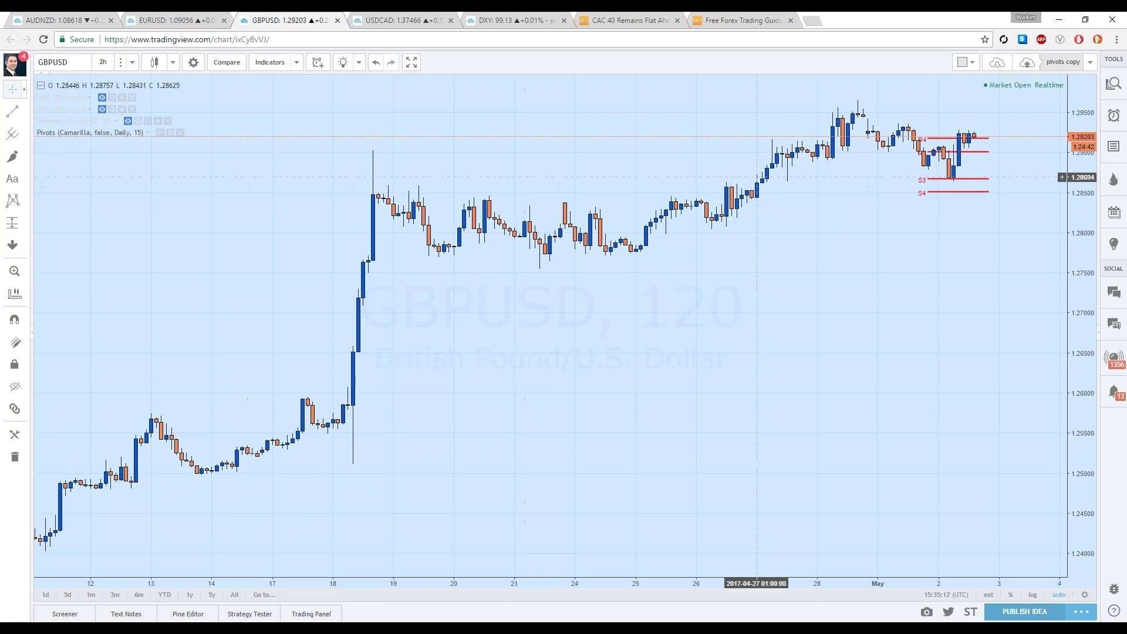
- Set the GBPUSD chart interval to 5 minutes
{"action": "scroll", "coordinate": [935, 199], "scroll_direction": "up", "scroll_amount": 3}
{"action": "scroll", "coordinate": [935, 199], "scroll_direction": "up", "scroll_amount": 2}
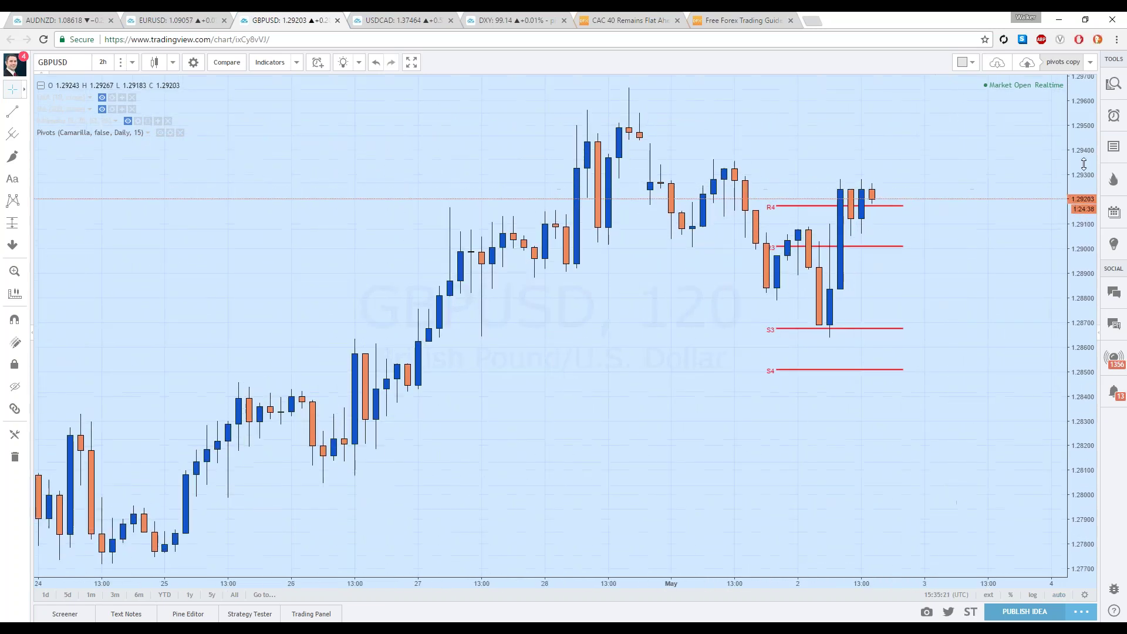
{"action": "scroll", "coordinate": [956, 146], "scroll_direction": "up", "scroll_amount": 2}
{"action": "left_click", "coordinate": [132, 63]}
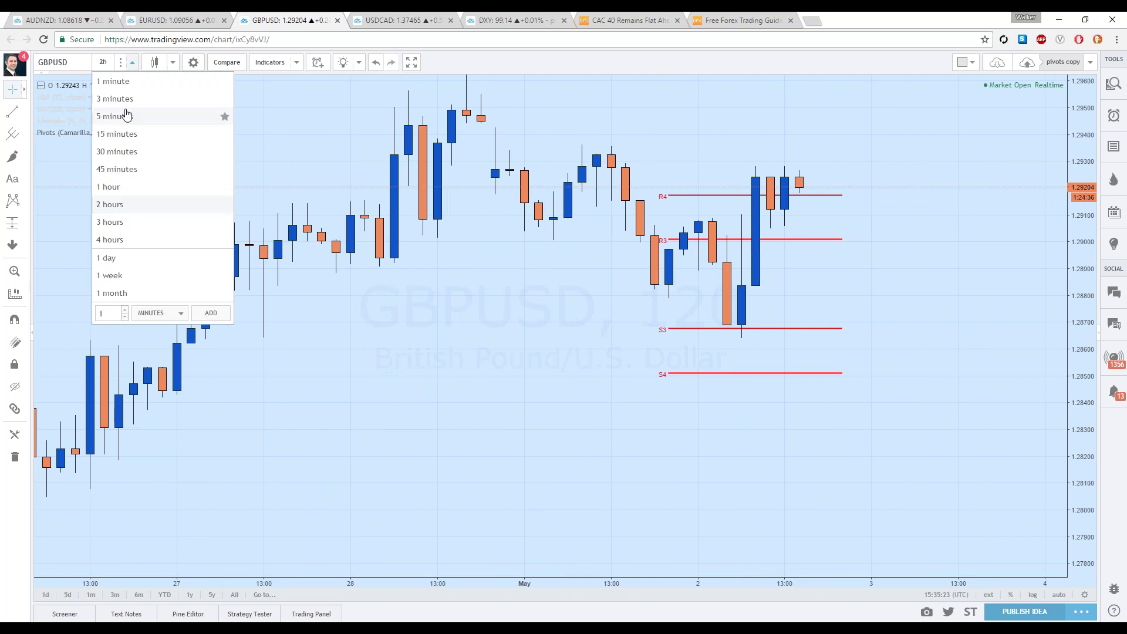
{"action": "left_click", "coordinate": [126, 115]}
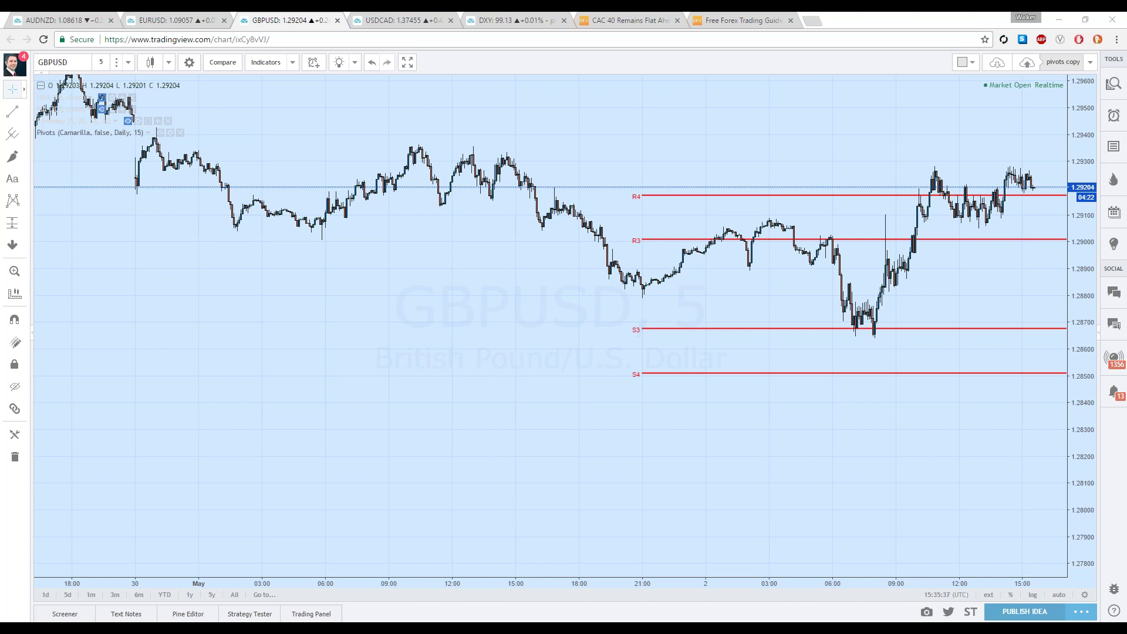
- Draw an orange shaded rectangle from R3 down to S3 on the GBPUSD chart
{"action": "left_click_drag", "start_coordinate": [911, 294], "coordinate": [685, 294]}
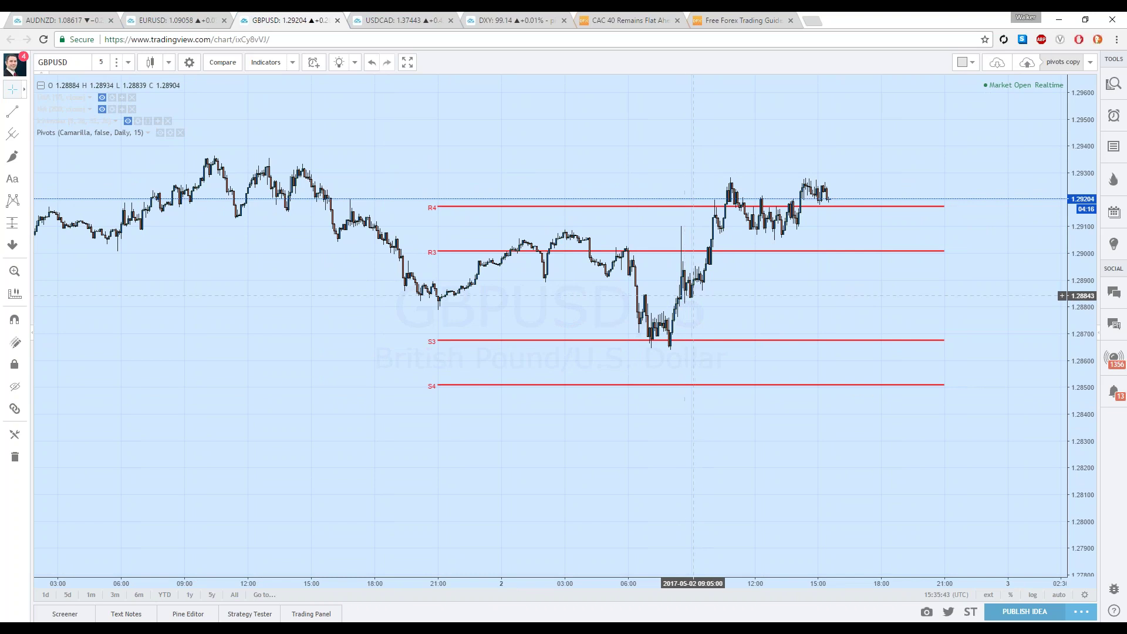
{"action": "left_click", "coordinate": [24, 156]}
{"action": "left_click", "coordinate": [59, 178]}
{"action": "mouse_move", "coordinate": [443, 250]}
{"action": "left_mouse_down"}
{"action": "mouse_move", "coordinate": [805, 340]}
{"action": "mouse_move", "coordinate": [943, 339]}
{"action": "left_mouse_up"}
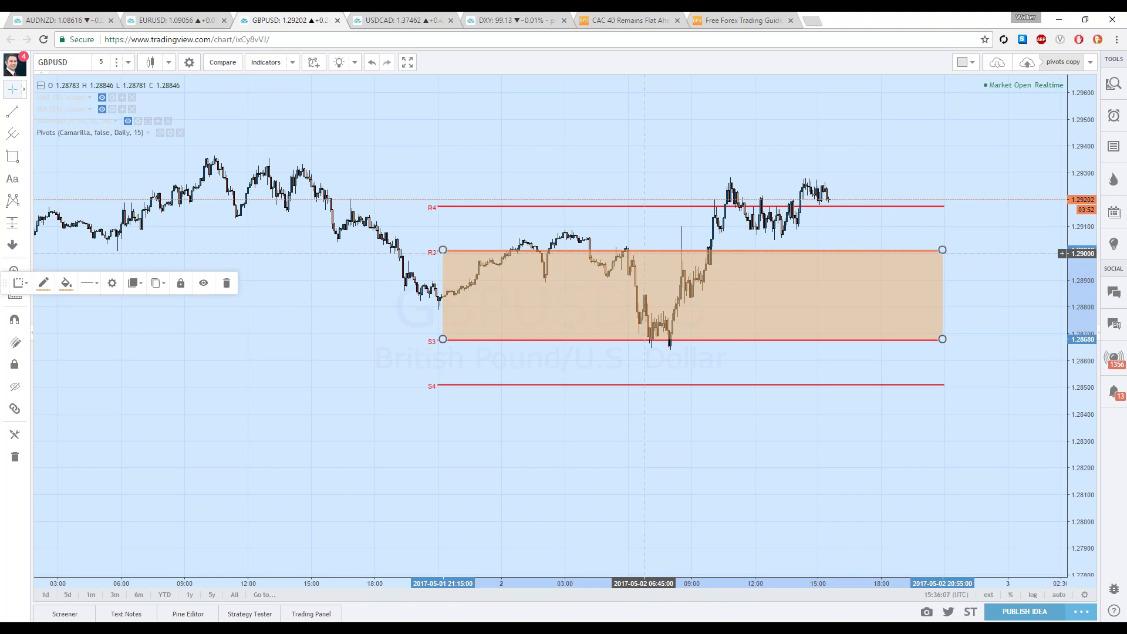
- Add a red 'Sell' text label at R3
{"action": "left_click", "coordinate": [12, 111]}
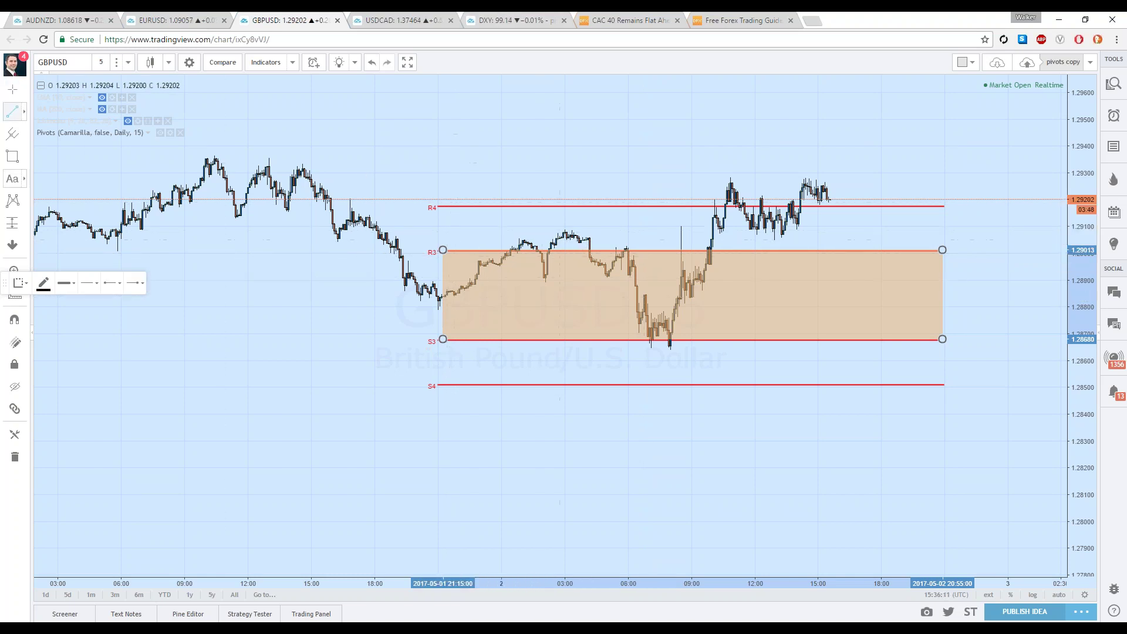
{"action": "left_click", "coordinate": [13, 178]}
{"action": "left_click", "coordinate": [24, 179]}
{"action": "left_click", "coordinate": [53, 182]}
{"action": "left_click", "coordinate": [504, 243]}
{"action": "type", "text": "Sel"}
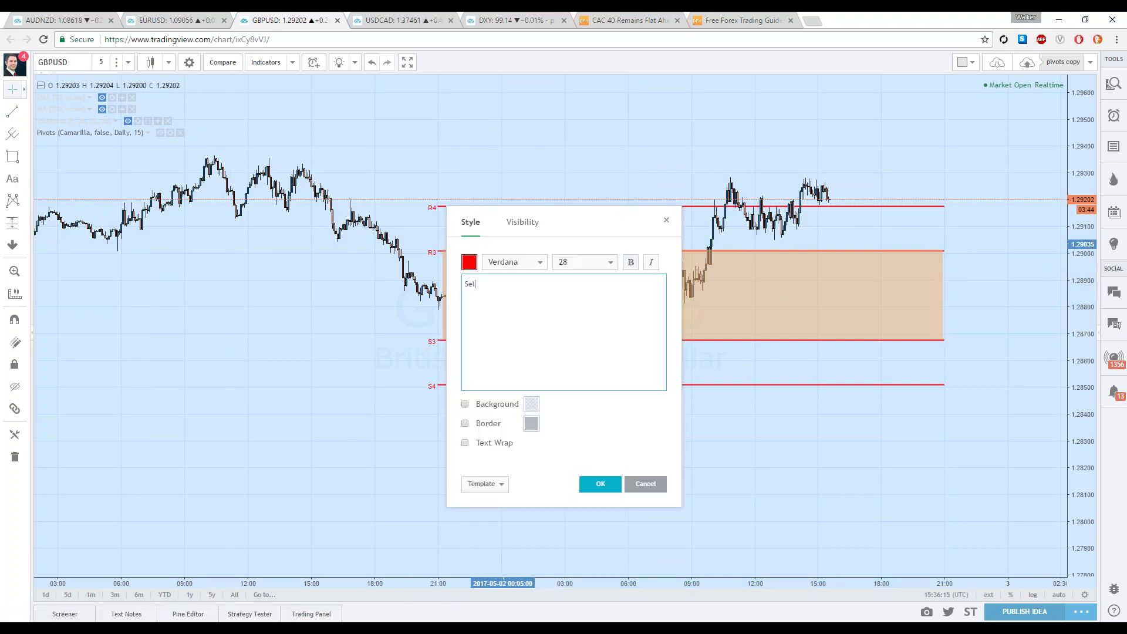
{"action": "type", "text": "l"}
{"action": "left_click", "coordinate": [601, 484]}
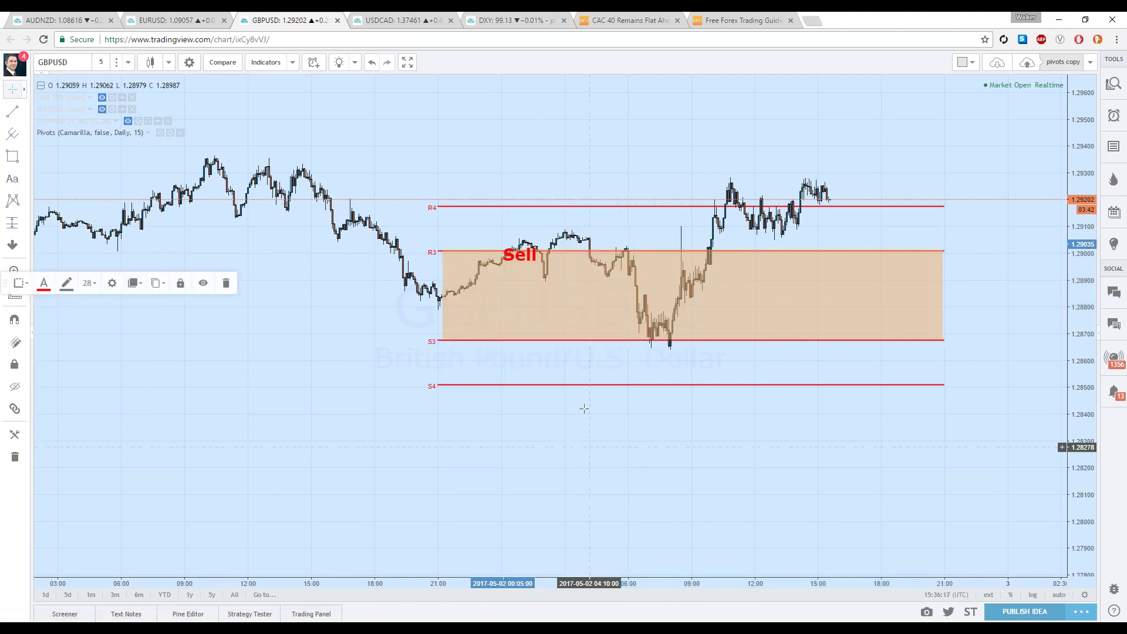
- Add a 'Buy' label near S3 and nudge both labels into place
{"action": "left_click", "coordinate": [669, 348]}
{"action": "type", "text": "Bu"}
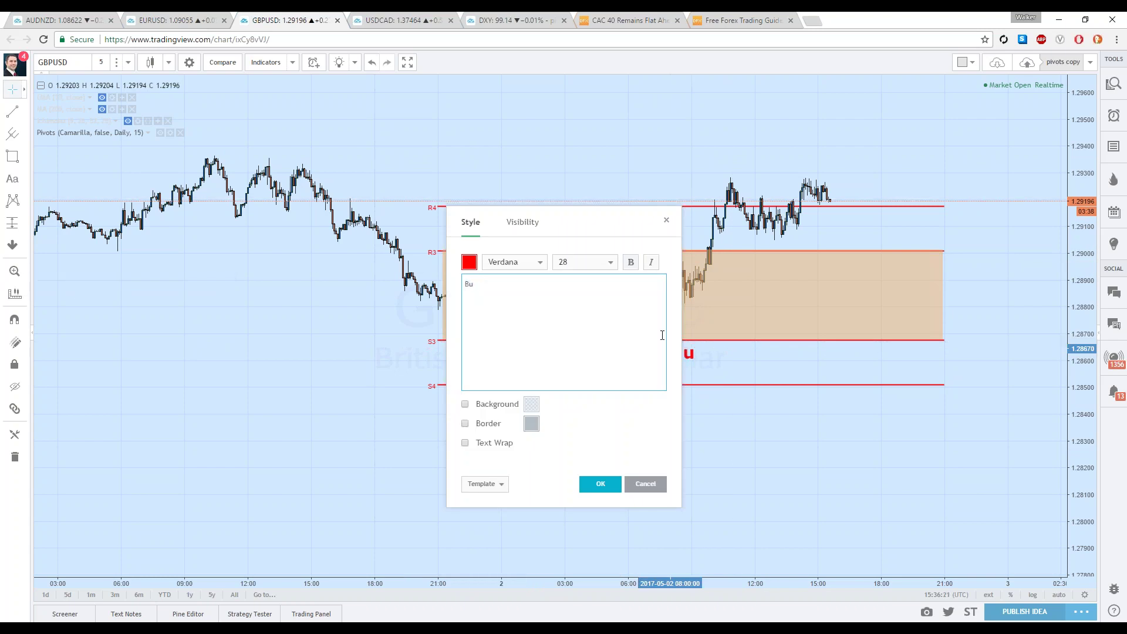
{"action": "type", "text": "y"}
{"action": "left_click", "coordinate": [613, 485]}
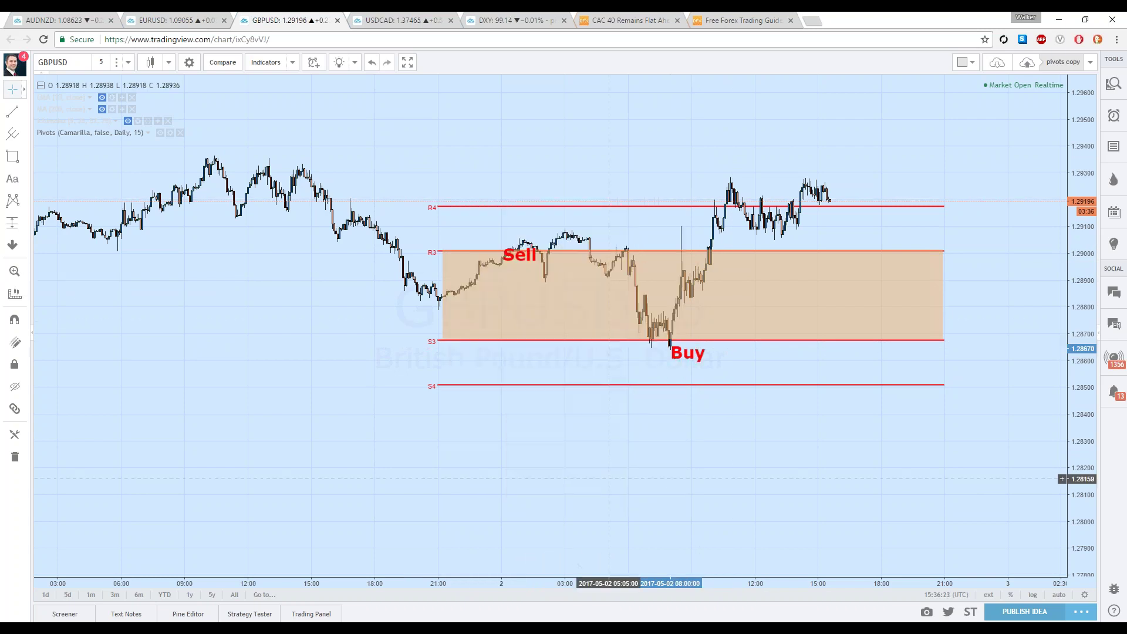
{"action": "left_click_drag", "start_coordinate": [524, 256], "coordinate": [503, 241]}
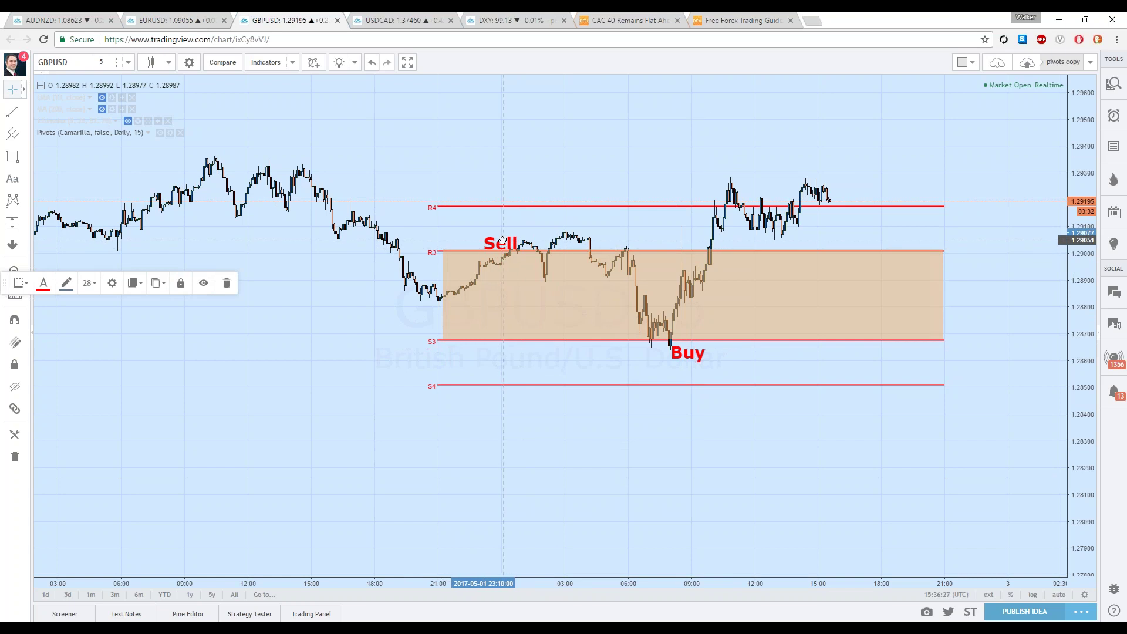
{"action": "left_click_drag", "start_coordinate": [686, 357], "coordinate": [668, 341]}
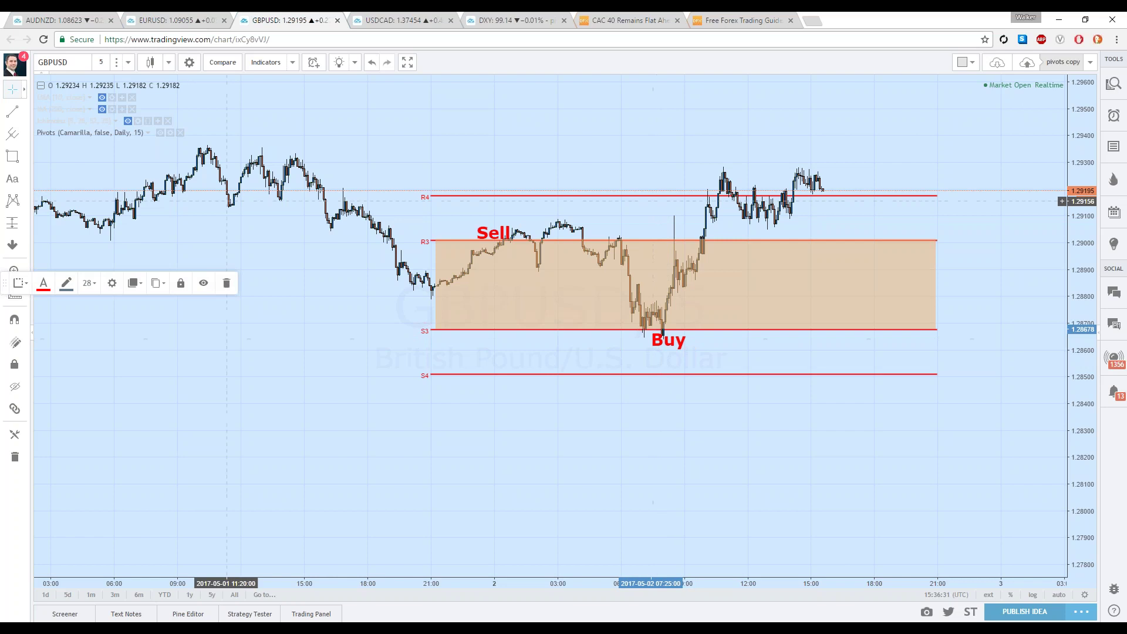
- Add a second 'Sell' label at the later rebound near R3
{"action": "left_click", "coordinate": [12, 178]}
{"action": "left_click", "coordinate": [686, 236]}
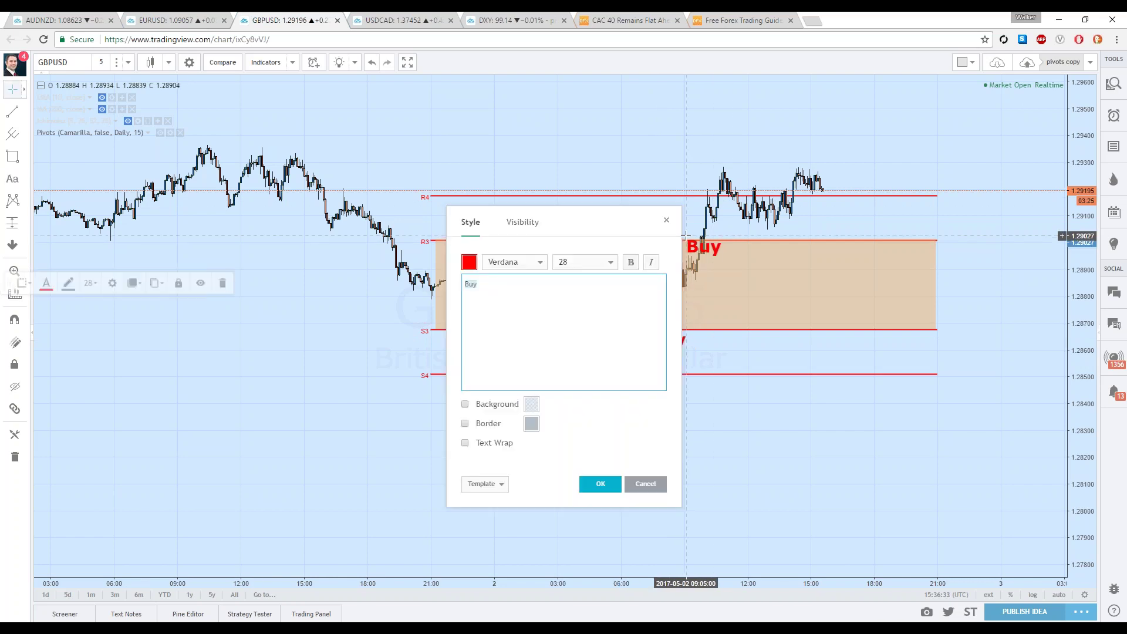
{"action": "type", "text": "Sell"}
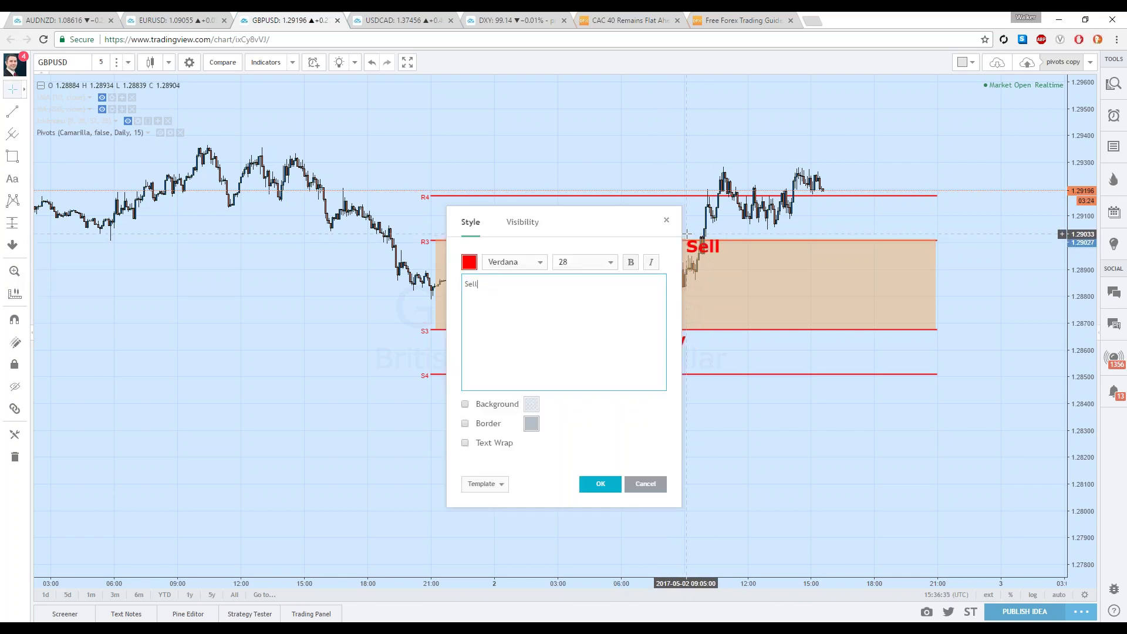
{"action": "left_click", "coordinate": [599, 484]}
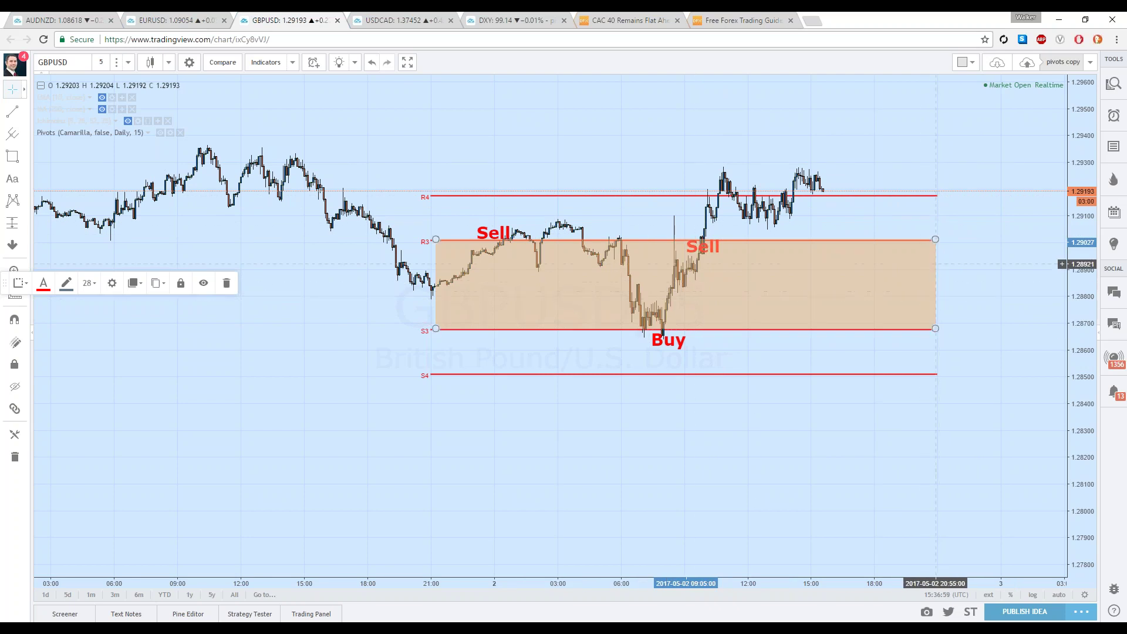
- Delete the orange rectangle and spread the two Sell labels apart along R3
{"action": "left_click", "coordinate": [935, 270]}
{"action": "key", "text": "Delete"}
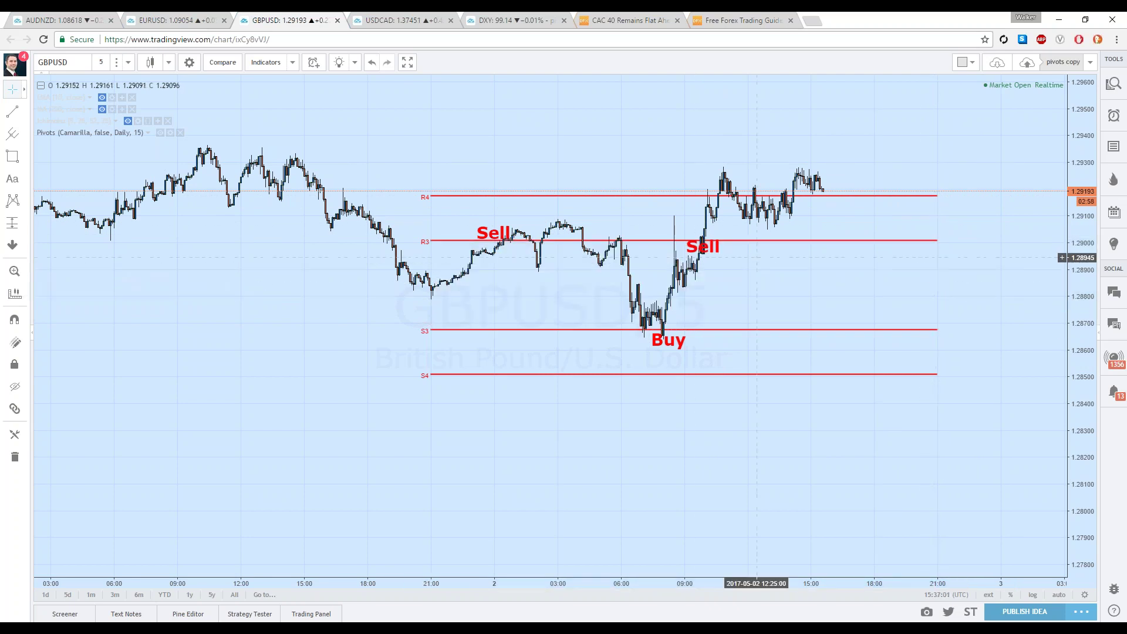
{"action": "left_click", "coordinate": [706, 246]}
{"action": "left_click_drag", "start_coordinate": [707, 246], "coordinate": [724, 247]}
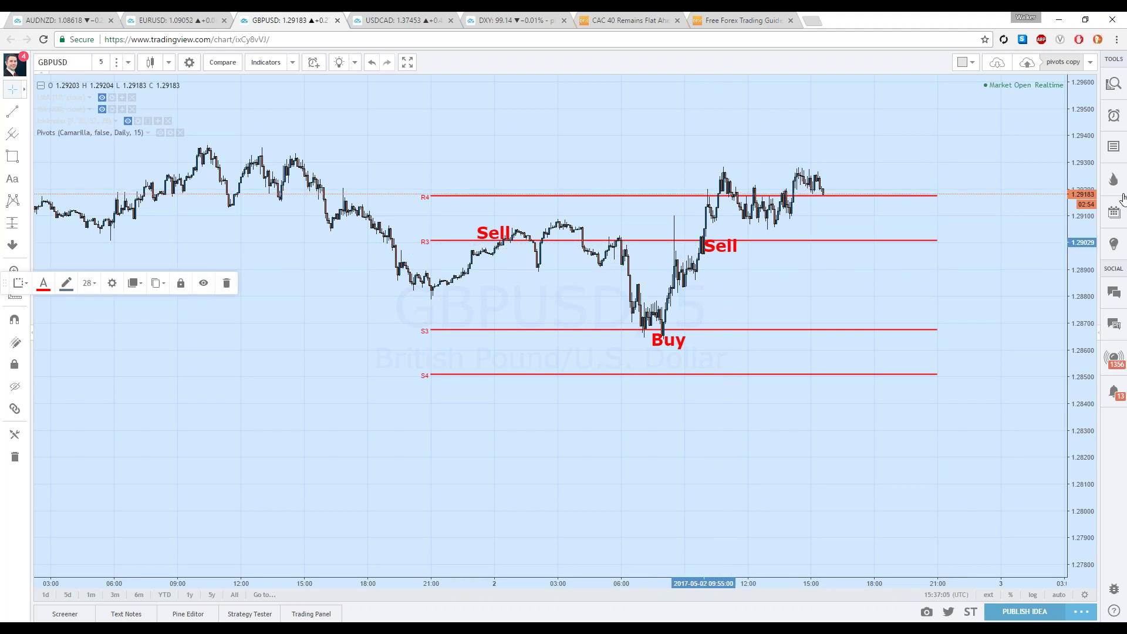
{"action": "left_click_drag", "start_coordinate": [499, 233], "coordinate": [485, 233]}
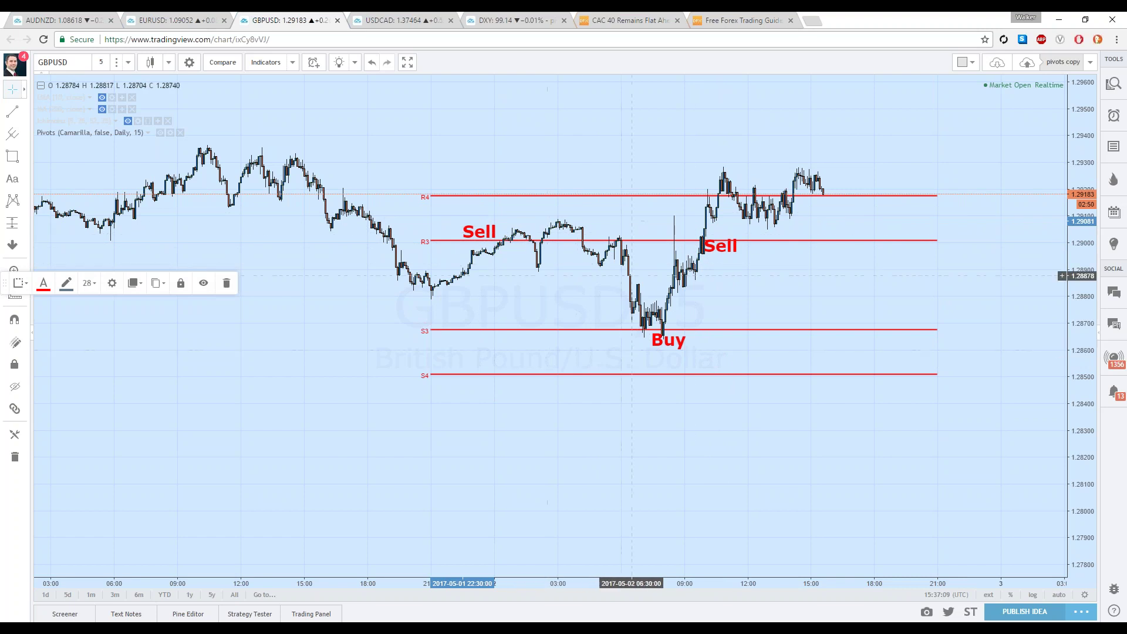
{"action": "left_click", "coordinate": [24, 224]}
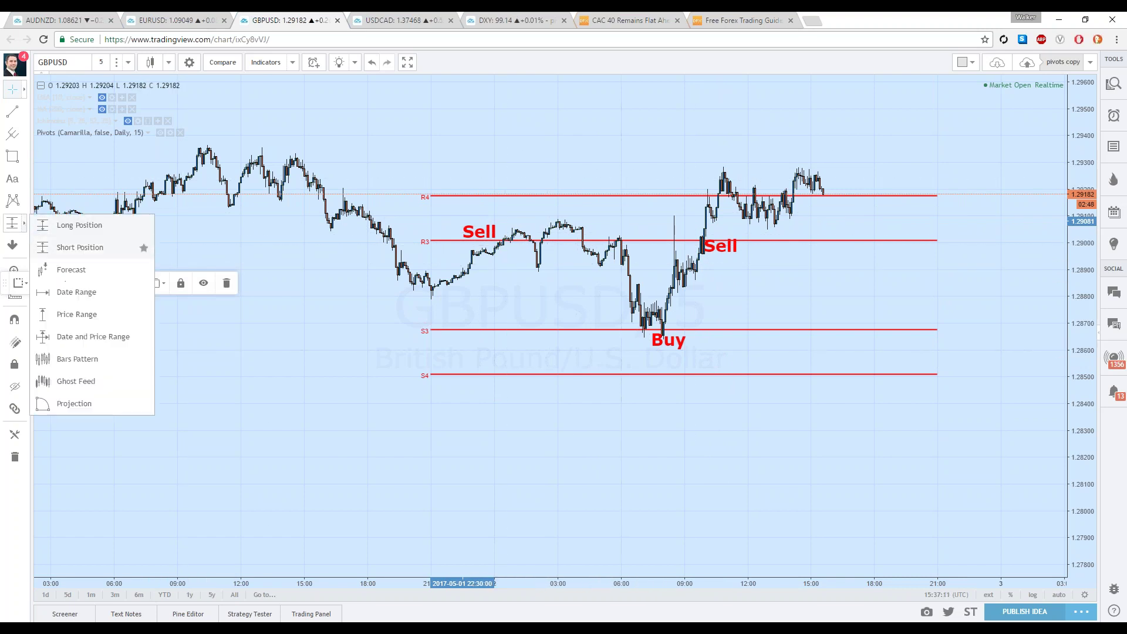
- Place a short position at the first Sell on R3, target at S3, stop at R4
{"action": "left_click", "coordinate": [77, 311]}
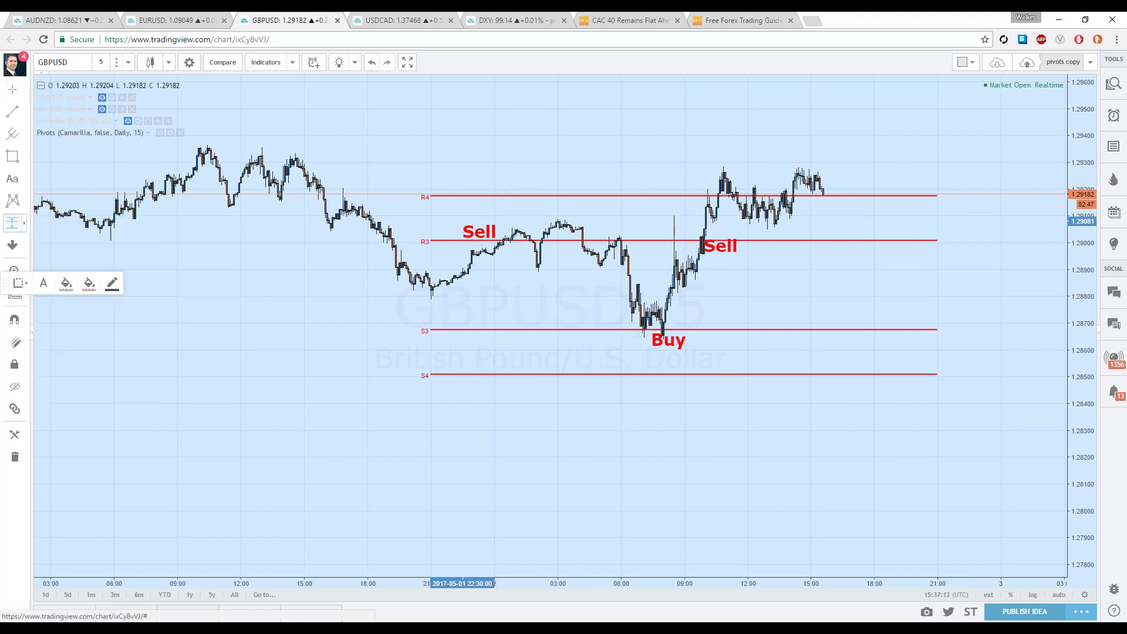
{"action": "left_click", "coordinate": [448, 239]}
{"action": "left_click_drag", "start_coordinate": [448, 287], "coordinate": [442, 326]}
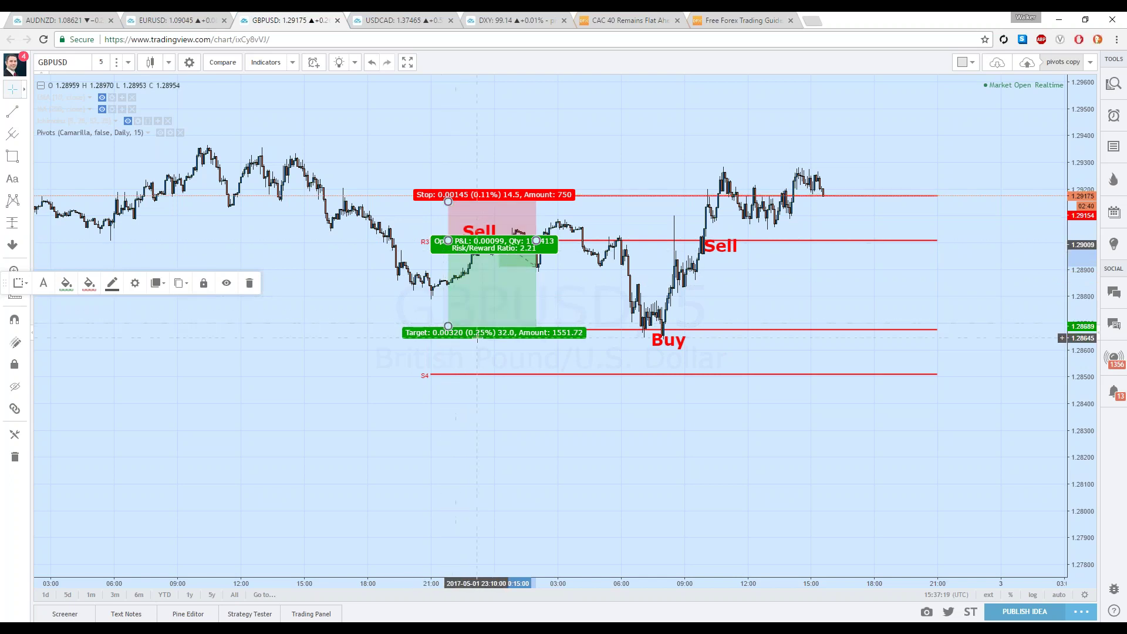
{"action": "left_click", "coordinate": [598, 281]}
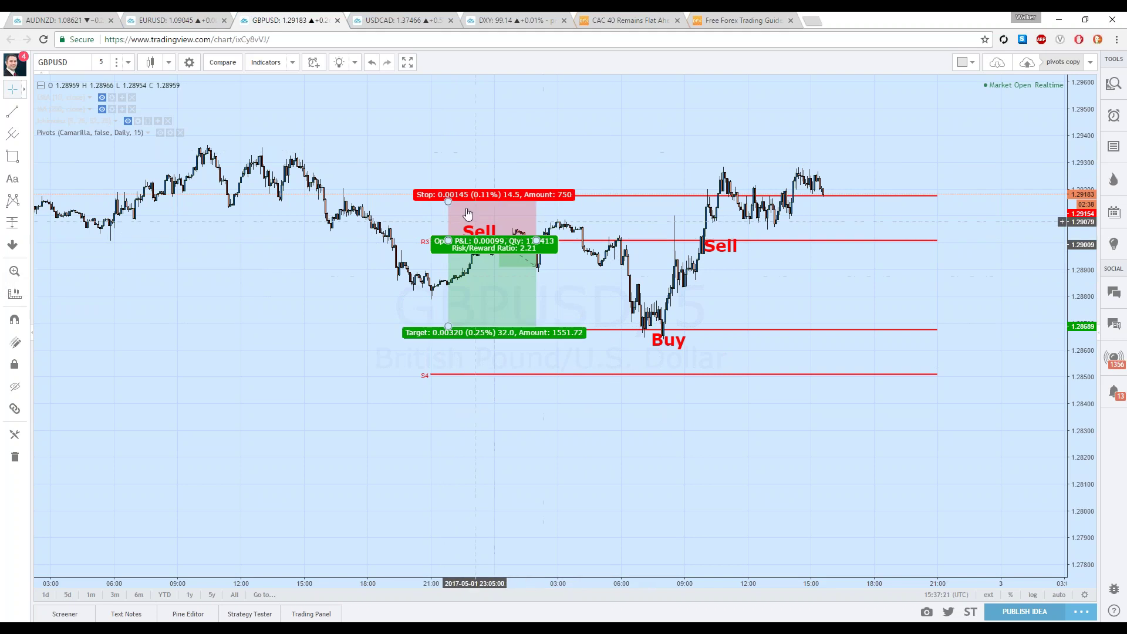
{"action": "left_click_drag", "start_coordinate": [448, 326], "coordinate": [449, 329]}
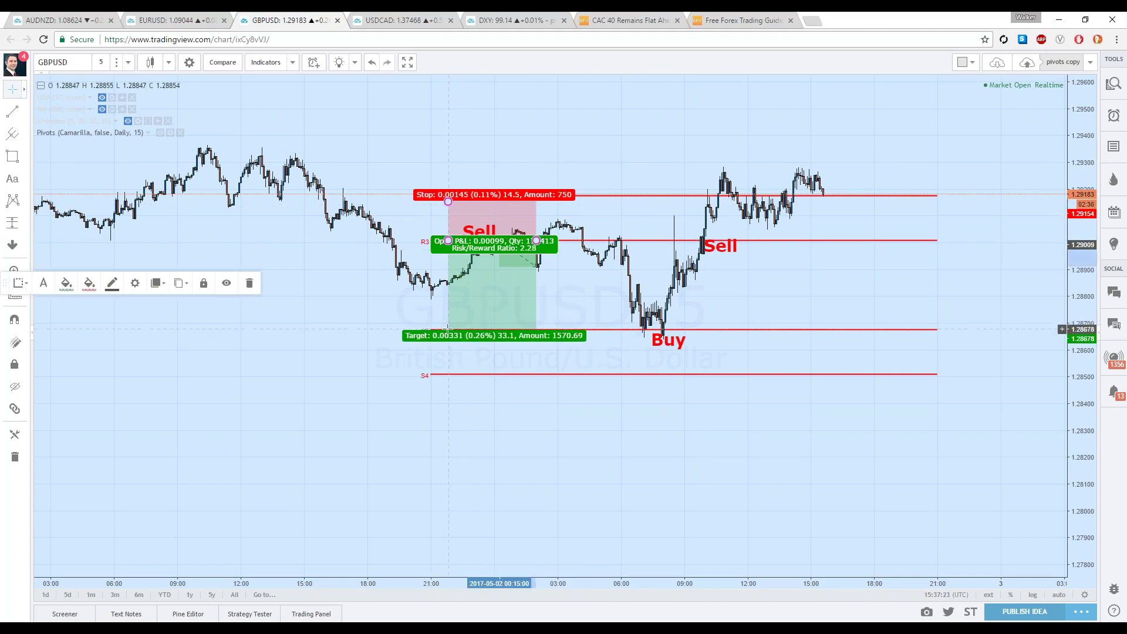
{"action": "left_click_drag", "start_coordinate": [448, 201], "coordinate": [448, 195]}
{"action": "left_click", "coordinate": [440, 198]}
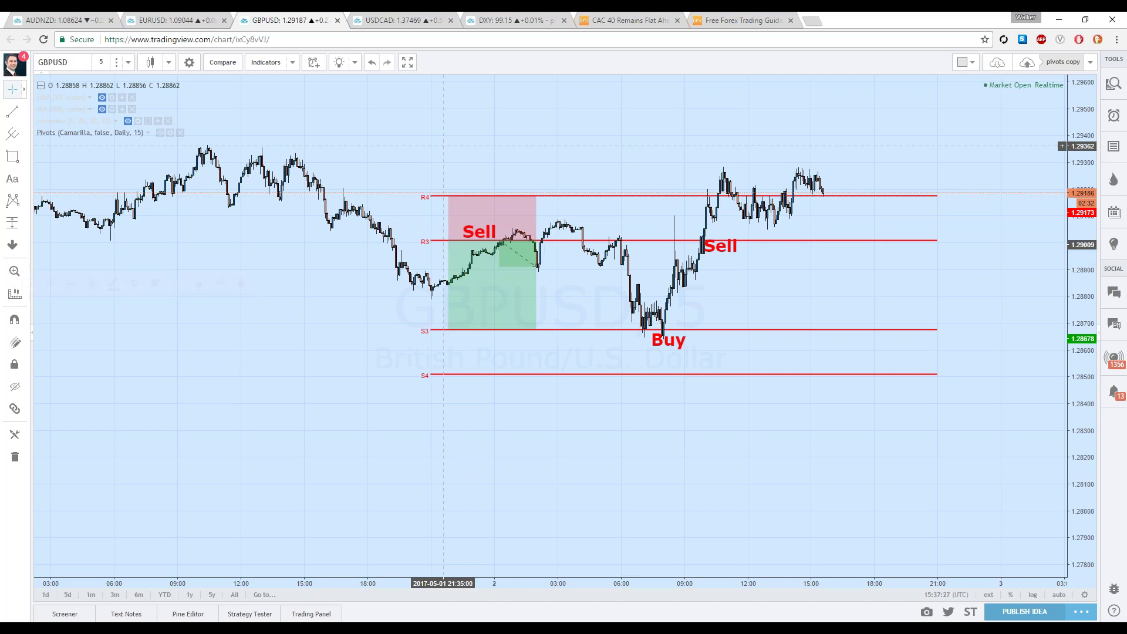
- Add an 'ST' text label just above R4 at the stop
{"action": "left_click", "coordinate": [13, 179]}
{"action": "left_click", "coordinate": [464, 185]}
{"action": "type", "text": "ST"}
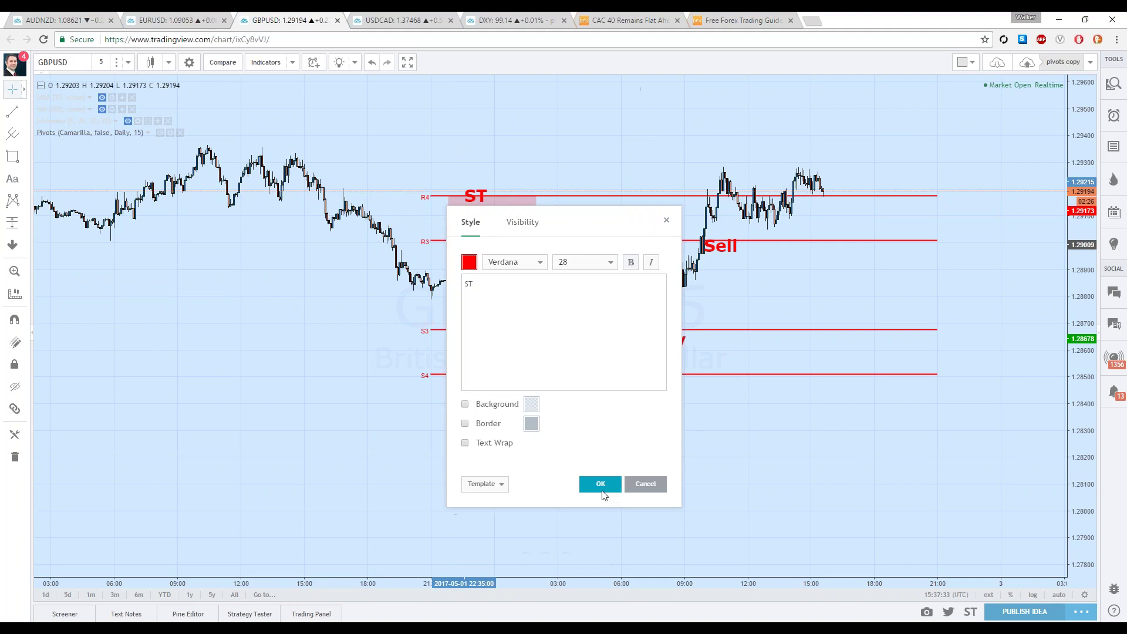
{"action": "left_click", "coordinate": [601, 488]}
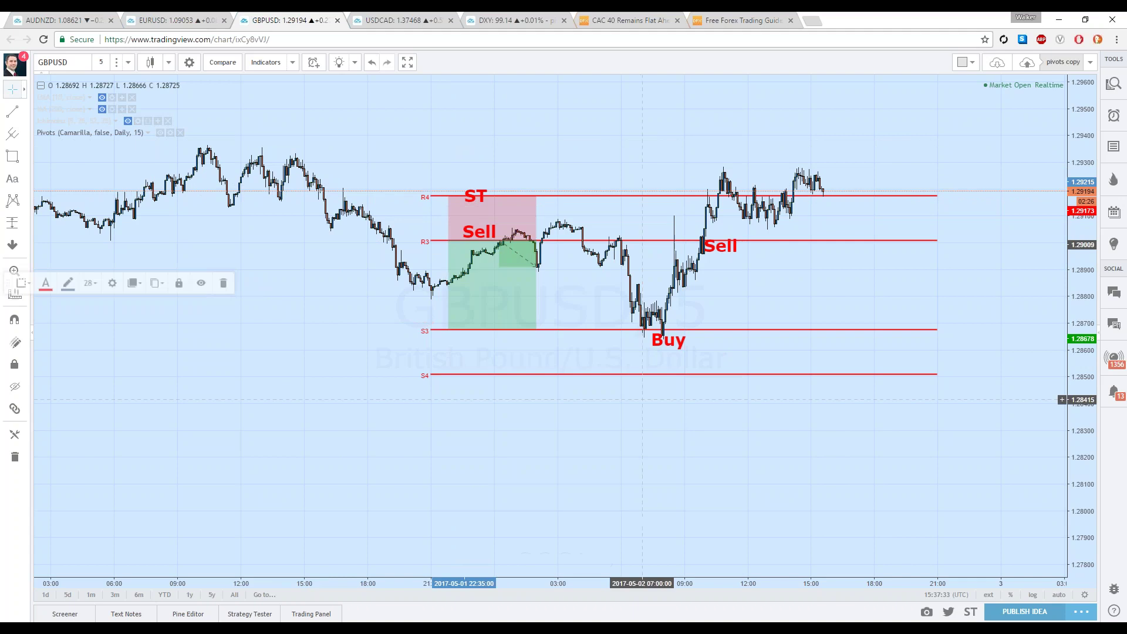
{"action": "mouse_move", "coordinate": [475, 195]}
{"action": "left_mouse_down"}
{"action": "mouse_move", "coordinate": [478, 178]}
{"action": "mouse_move", "coordinate": [481, 186]}
{"action": "left_mouse_up"}
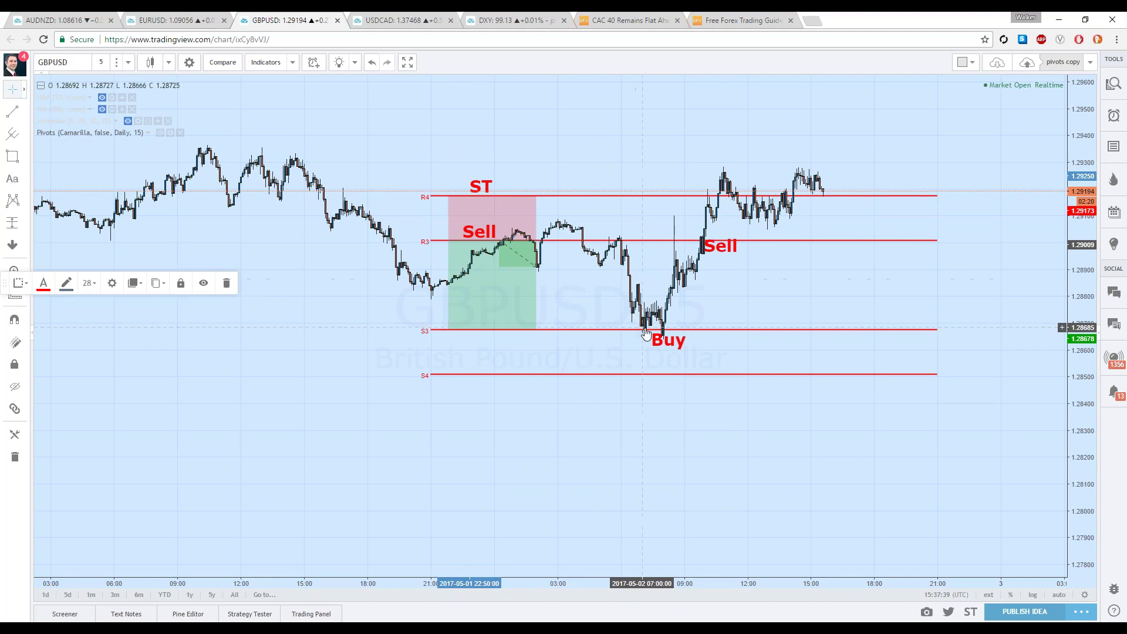
{"action": "left_click", "coordinate": [25, 225]}
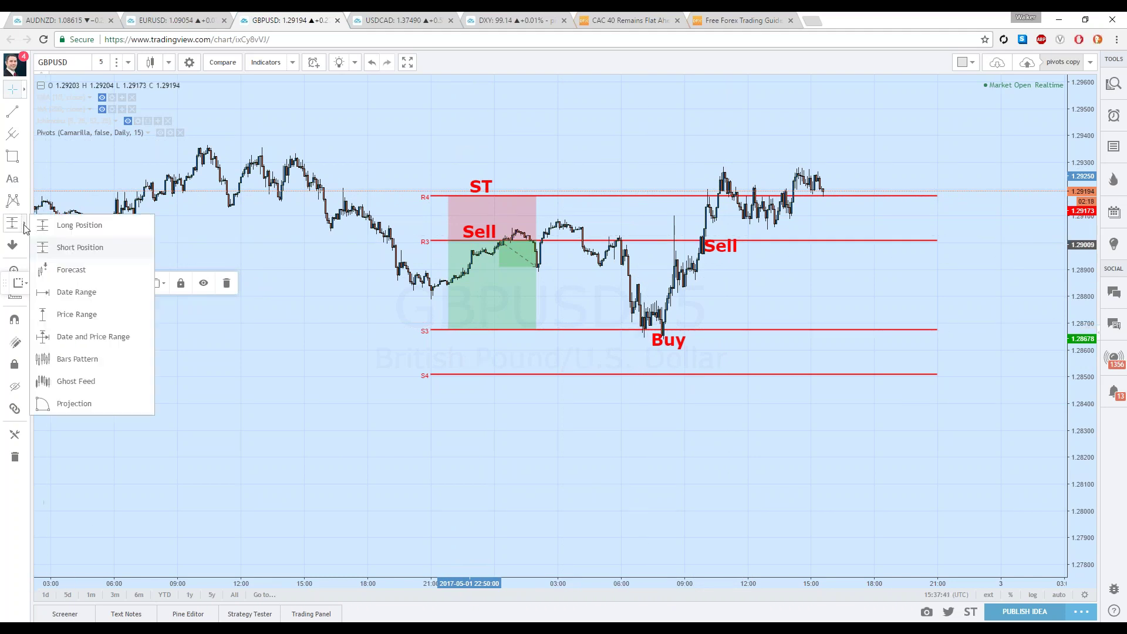
- Place a long position at the Buy on S3, target at R3, stop at S4
{"action": "left_click", "coordinate": [80, 247]}
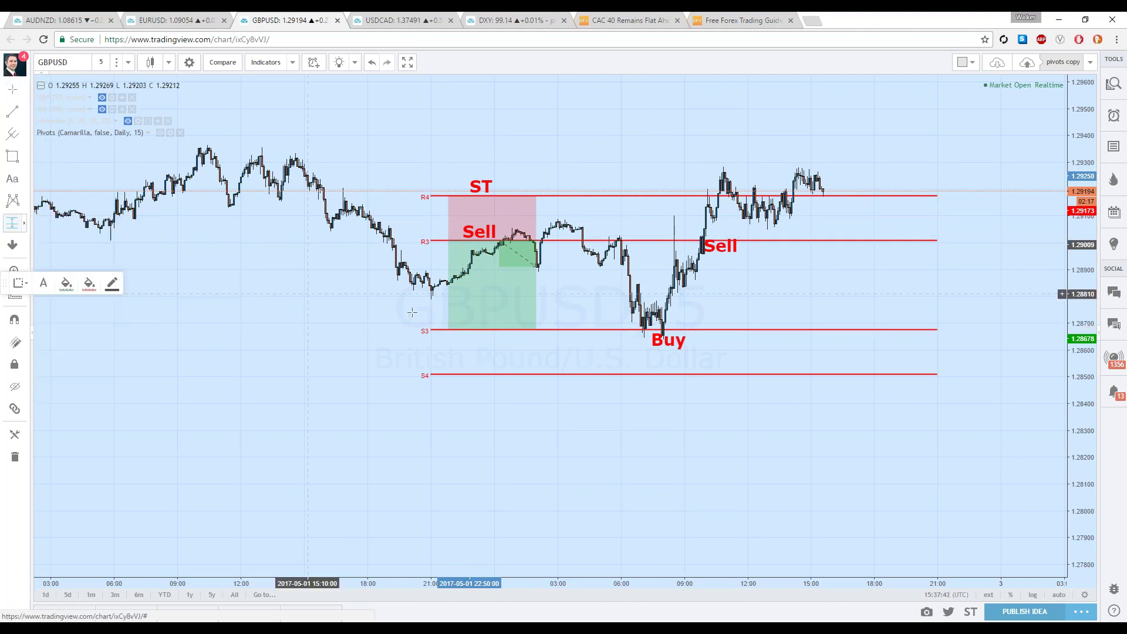
{"action": "left_click", "coordinate": [626, 330]}
{"action": "left_click_drag", "start_coordinate": [626, 295], "coordinate": [623, 243]}
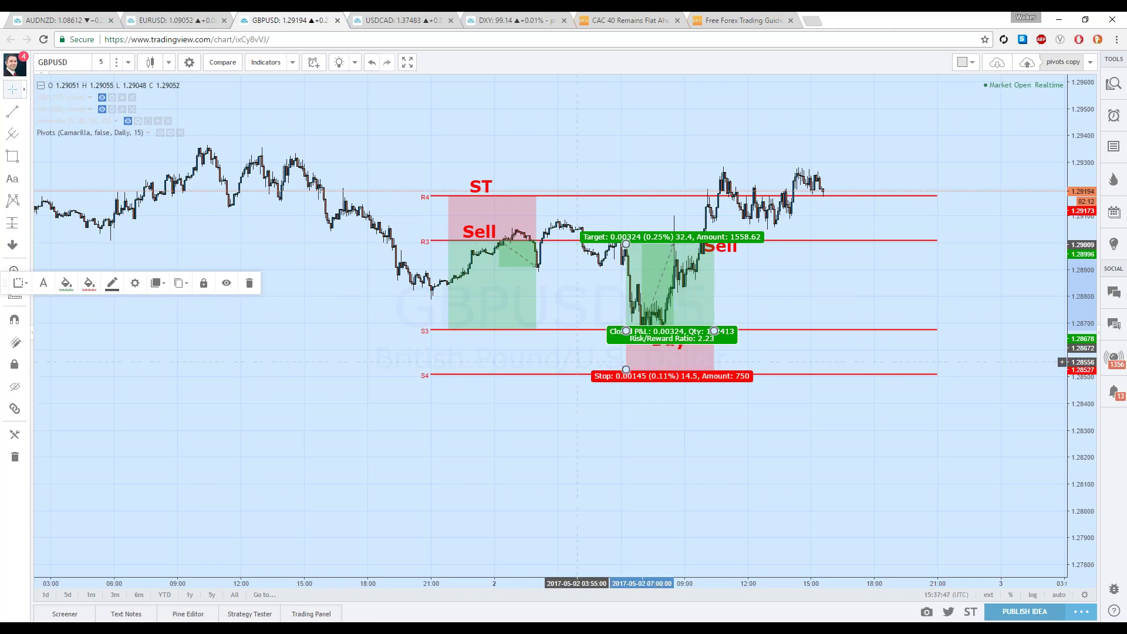
{"action": "left_click", "coordinate": [554, 371]}
{"action": "left_click_drag", "start_coordinate": [626, 370], "coordinate": [618, 373]}
- Add an 'ST' text label just below the S4 line
{"action": "left_click", "coordinate": [12, 179]}
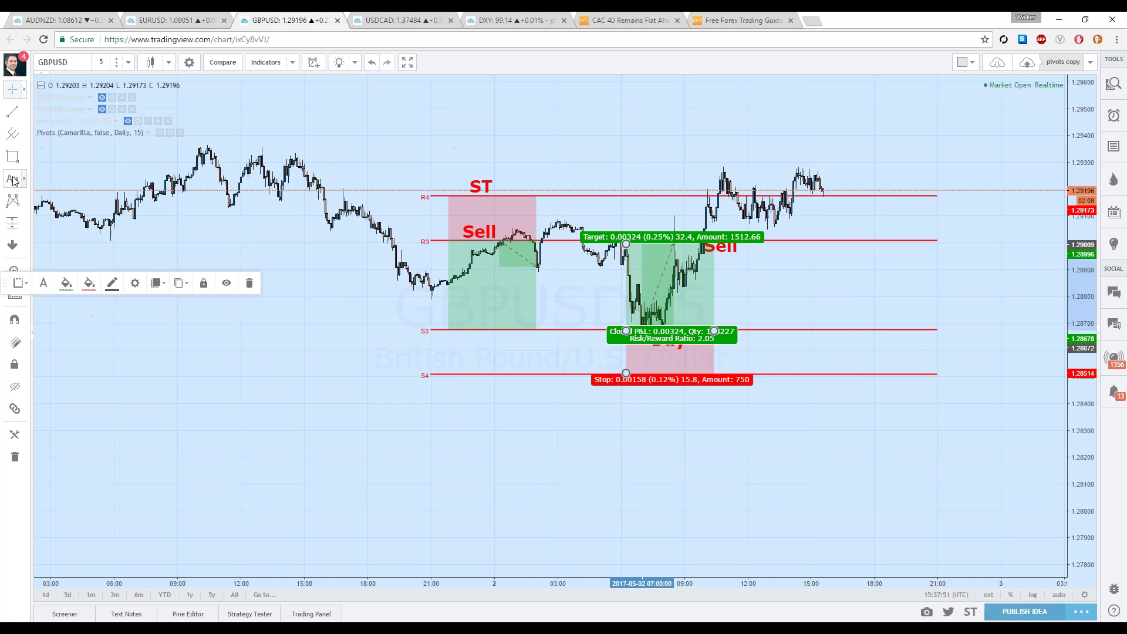
{"action": "left_click", "coordinate": [652, 387]}
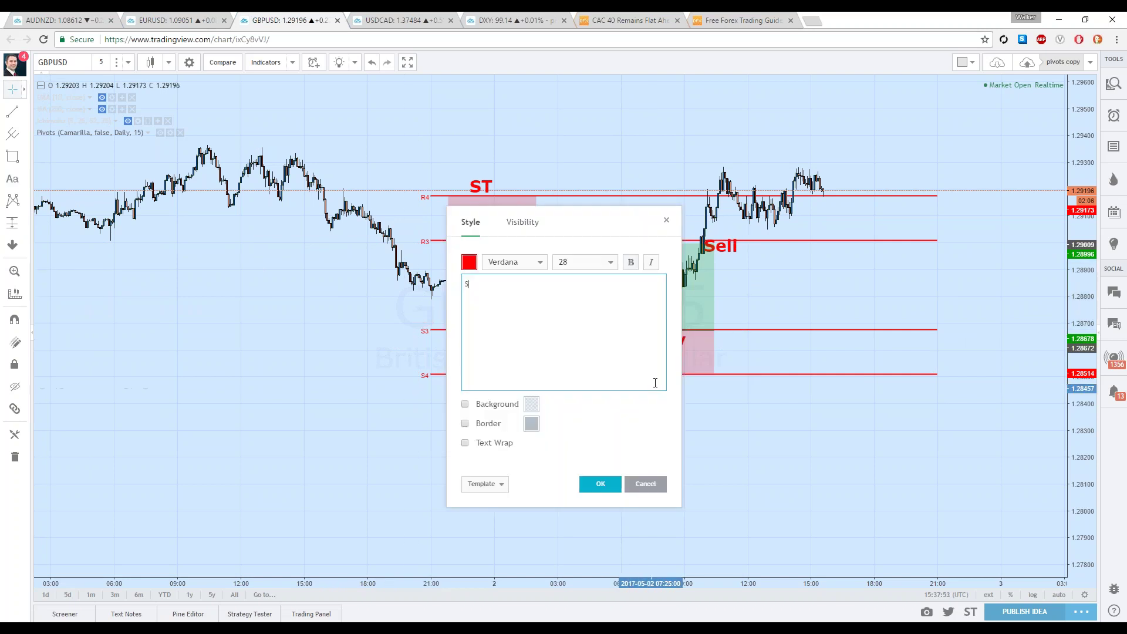
{"action": "left_click", "coordinate": [600, 483]}
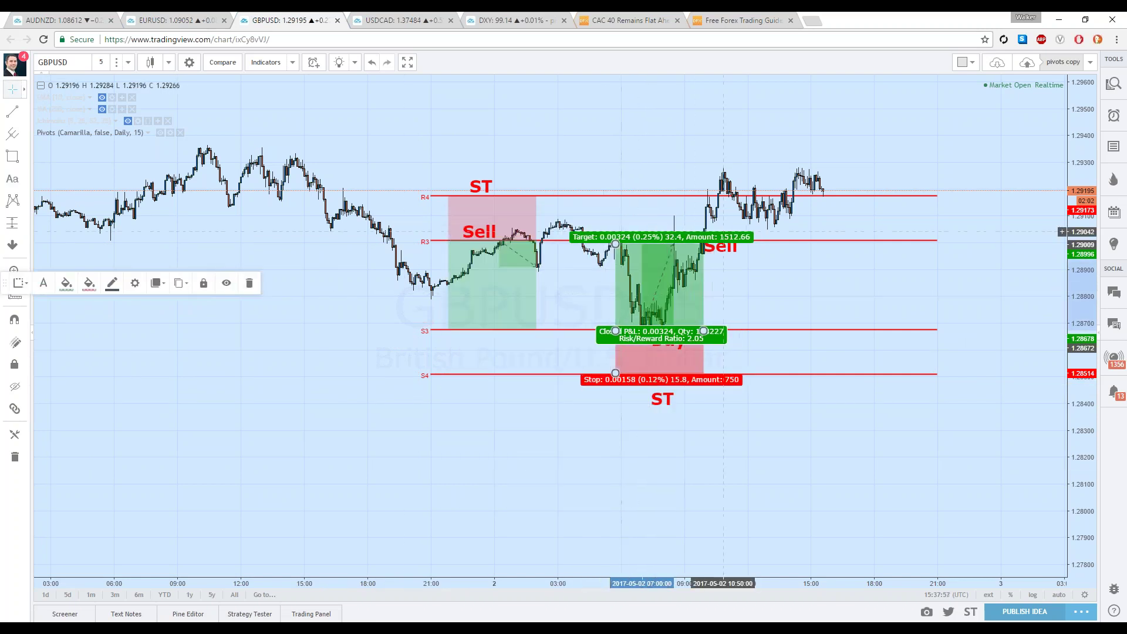
{"action": "left_click", "coordinate": [774, 282]}
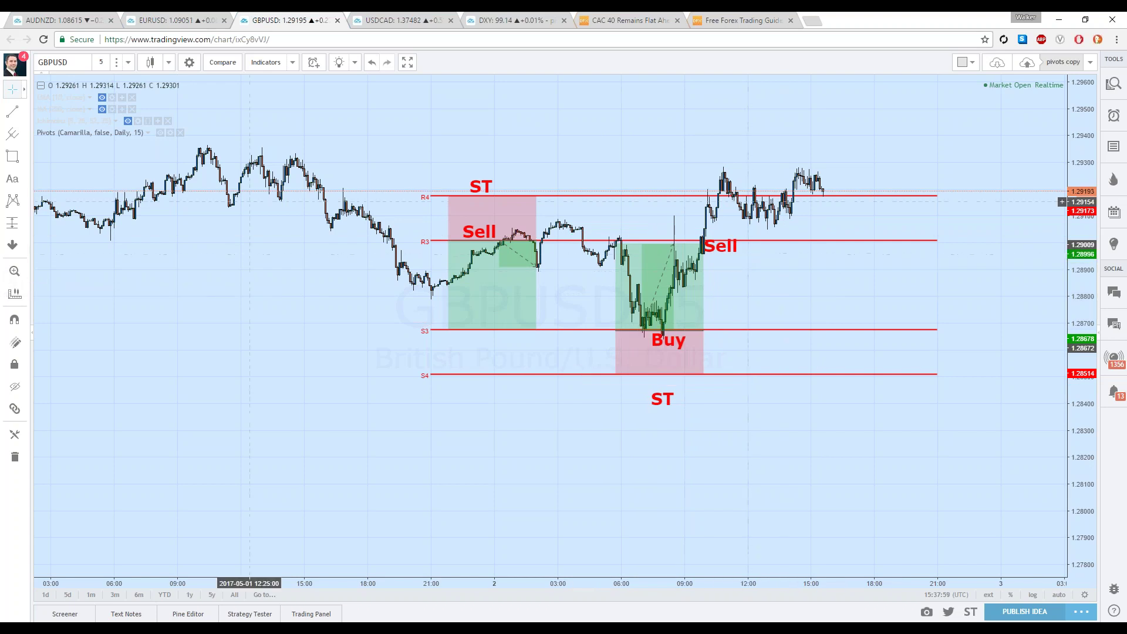
- Place a short position at the second Sell on R3, stop just above R4, target on S3
{"action": "left_click", "coordinate": [24, 223]}
{"action": "left_click", "coordinate": [65, 314]}
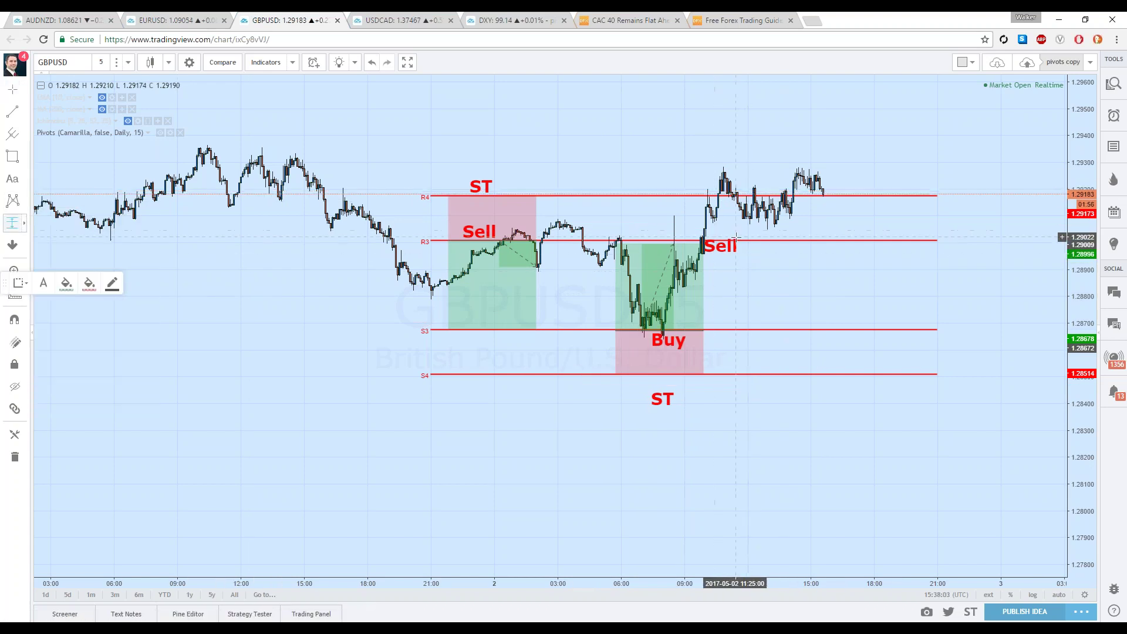
{"action": "left_click", "coordinate": [732, 242]}
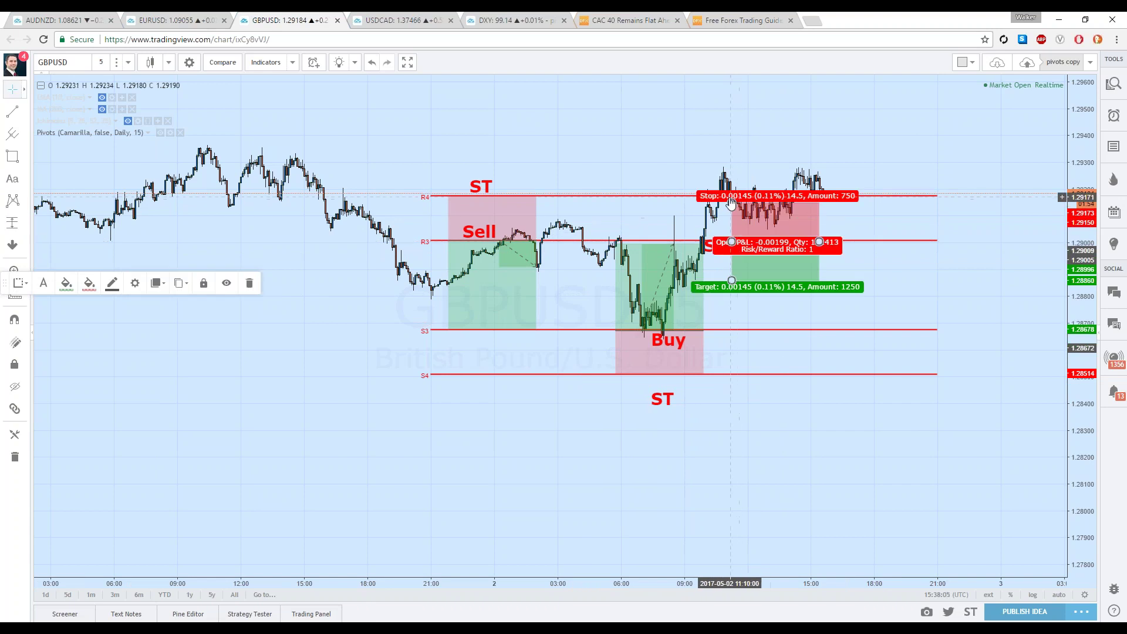
{"action": "left_click_drag", "start_coordinate": [731, 203], "coordinate": [731, 198]}
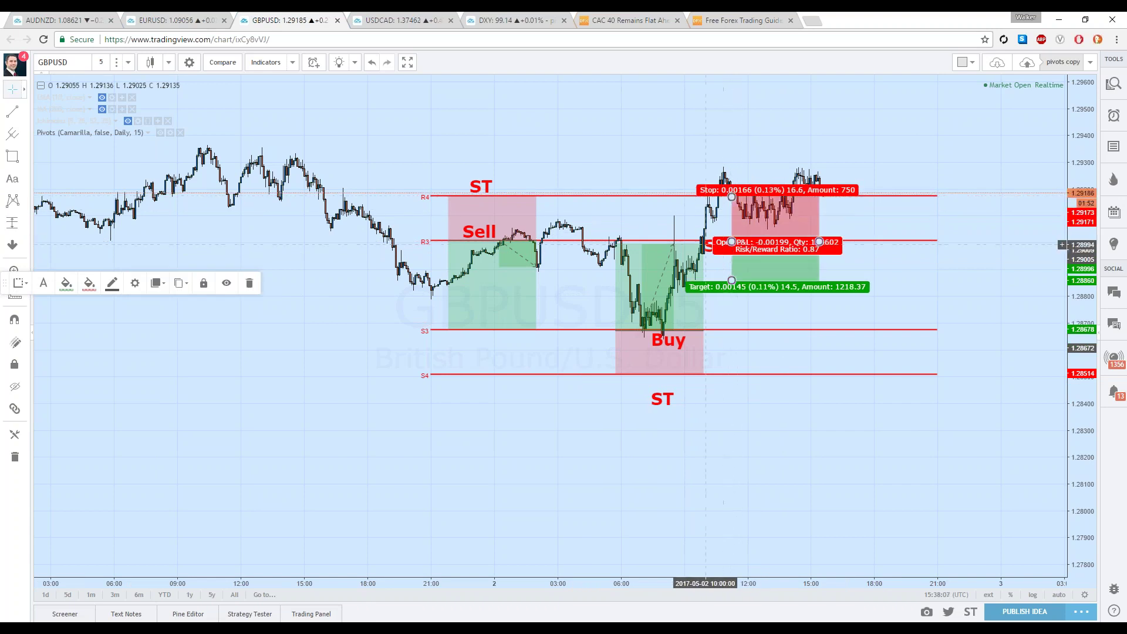
{"action": "left_click_drag", "start_coordinate": [730, 283], "coordinate": [732, 330]}
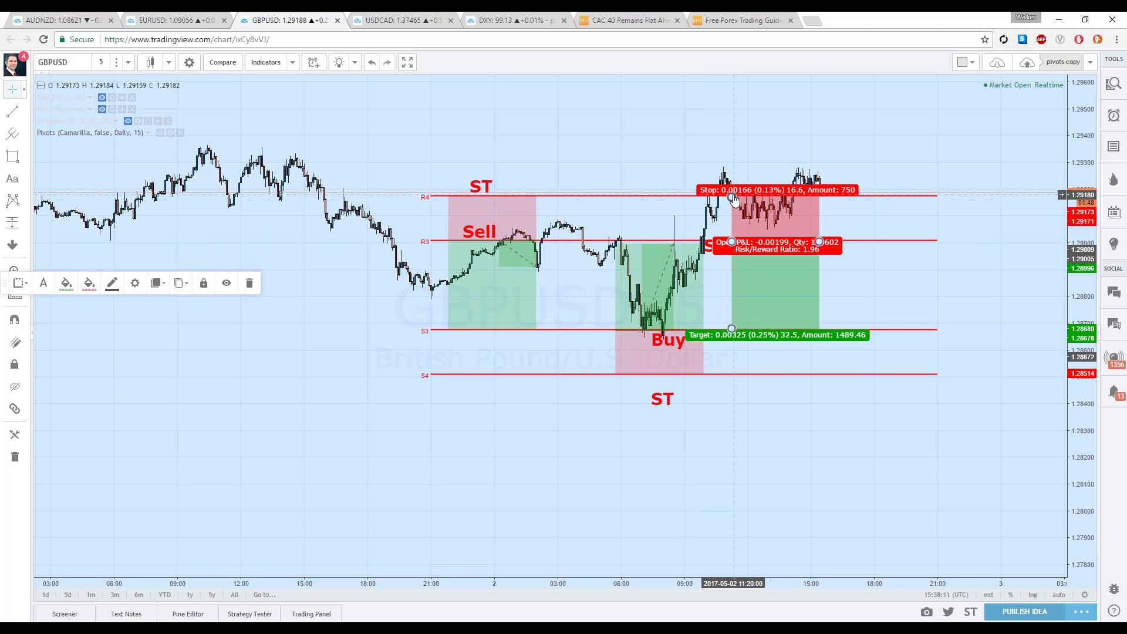
{"action": "left_click", "coordinate": [851, 136]}
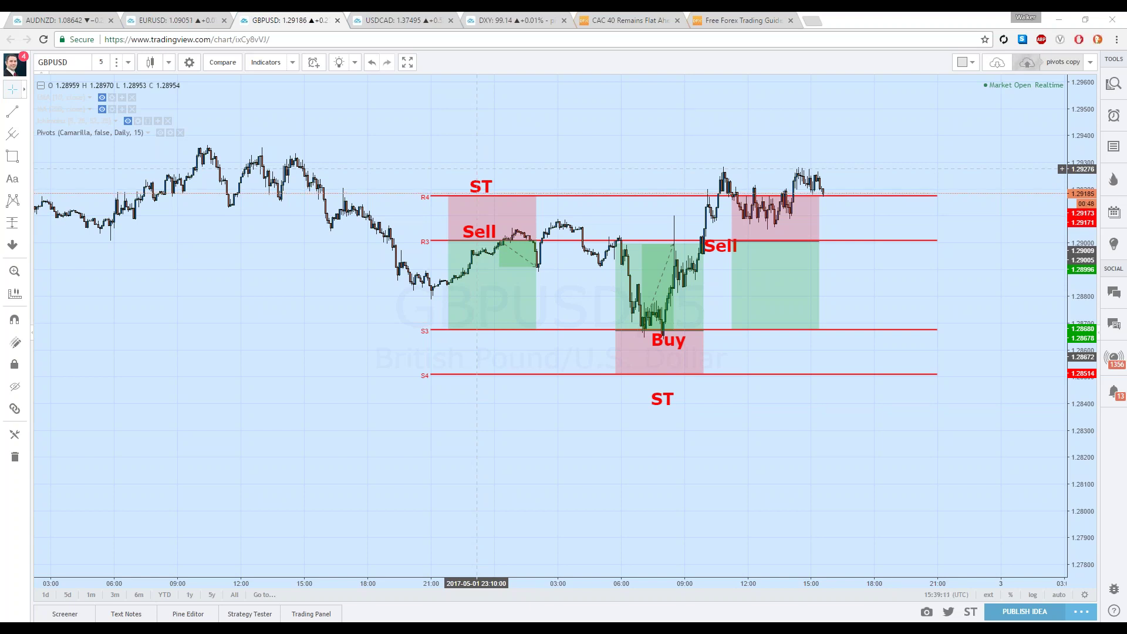
- Zoom in on the last GBPUSD session and select the later short trade to view its levels
{"action": "scroll", "coordinate": [599, 331], "scroll_direction": "down", "scroll_amount": 5}
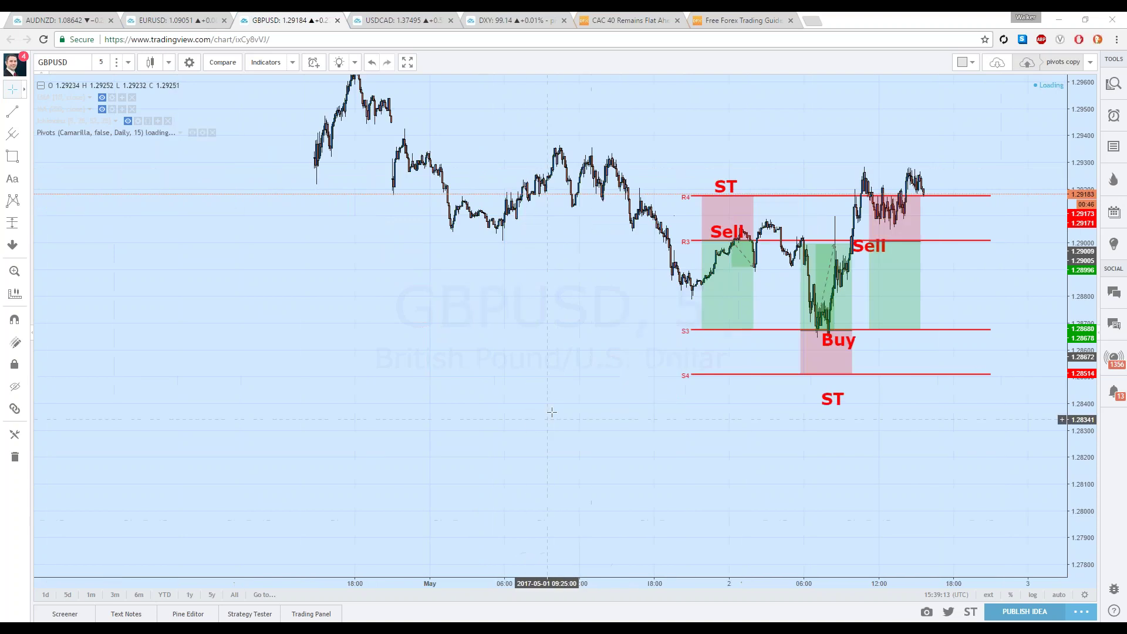
{"action": "scroll", "coordinate": [599, 331], "scroll_direction": "down", "scroll_amount": 5}
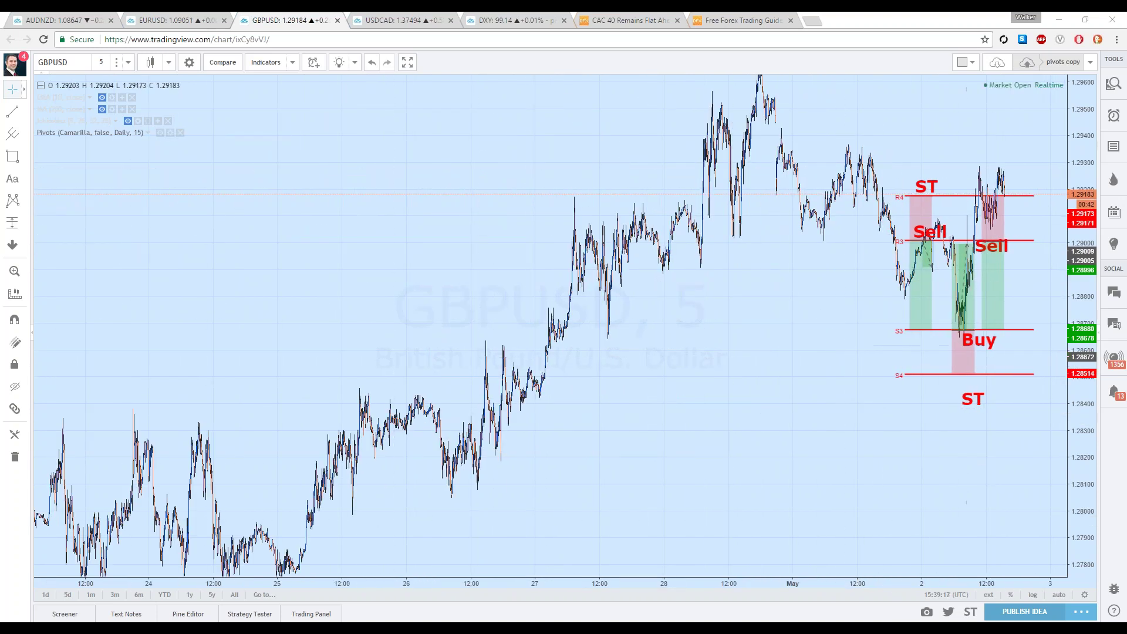
{"action": "mouse_move", "coordinate": [1004, 309]}
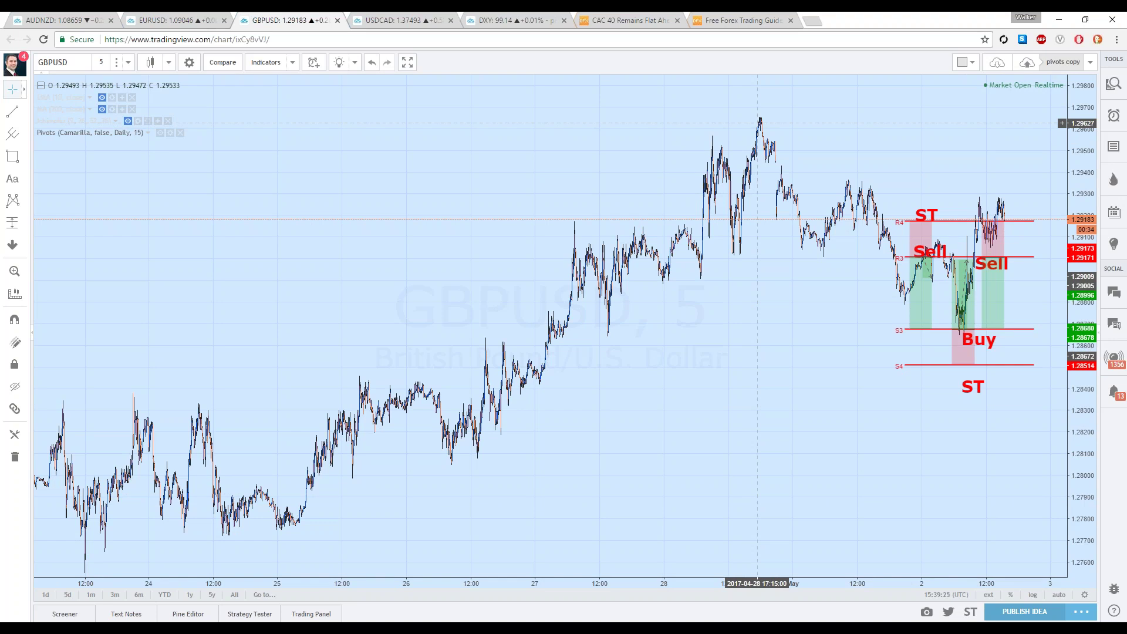
{"action": "mouse_move", "coordinate": [931, 303]}
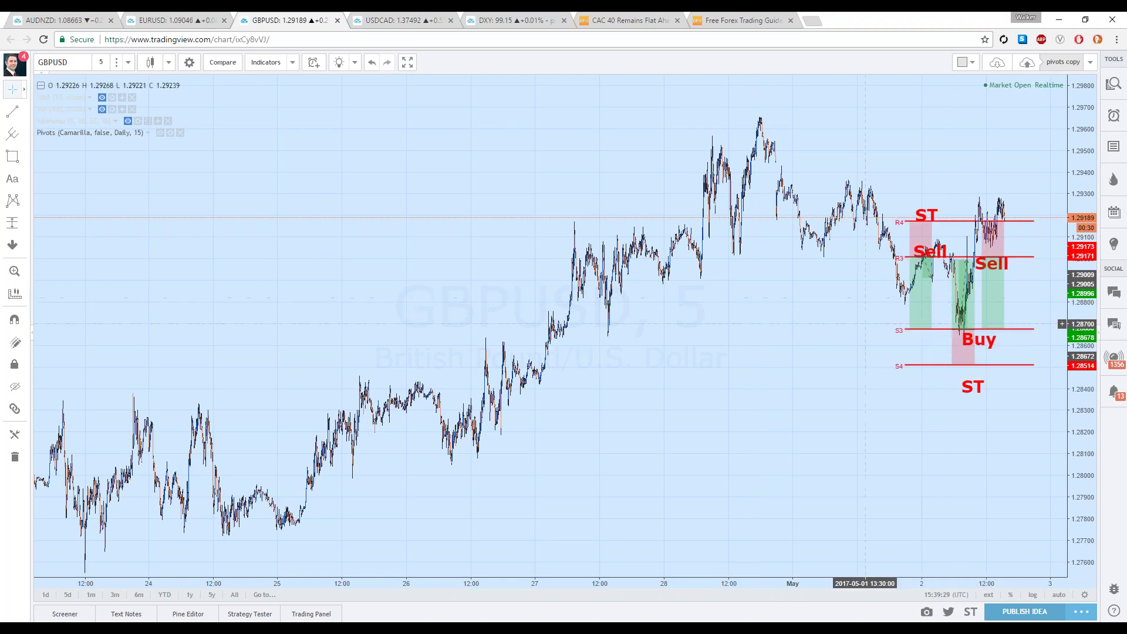
{"action": "scroll", "coordinate": [692, 339], "scroll_direction": "up", "scroll_amount": 5}
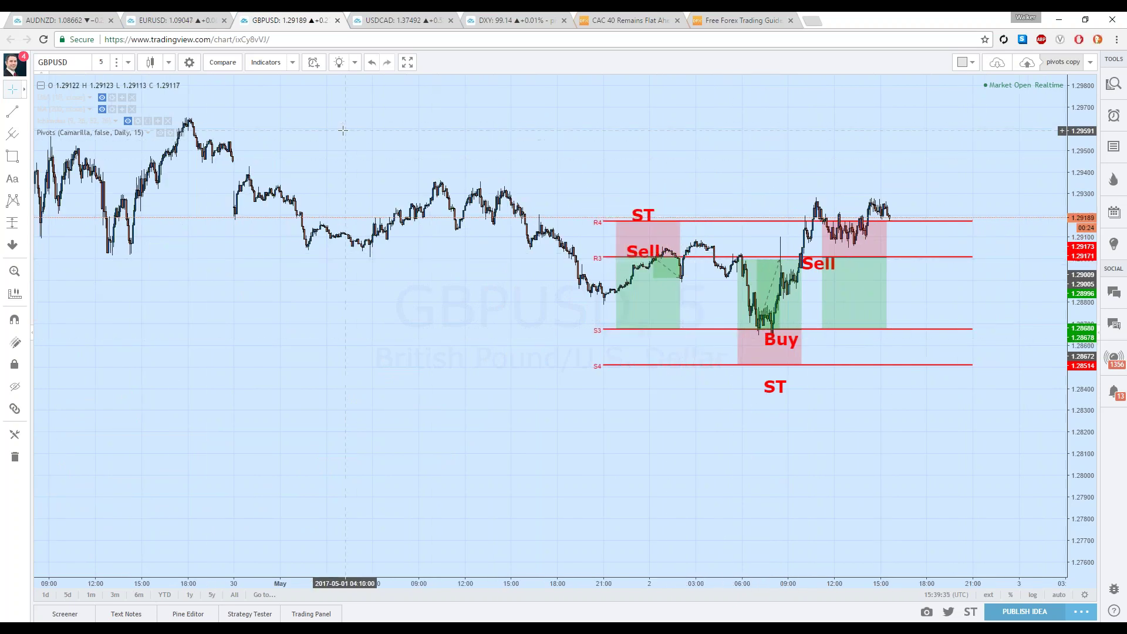
{"action": "left_click", "coordinate": [12, 178]}
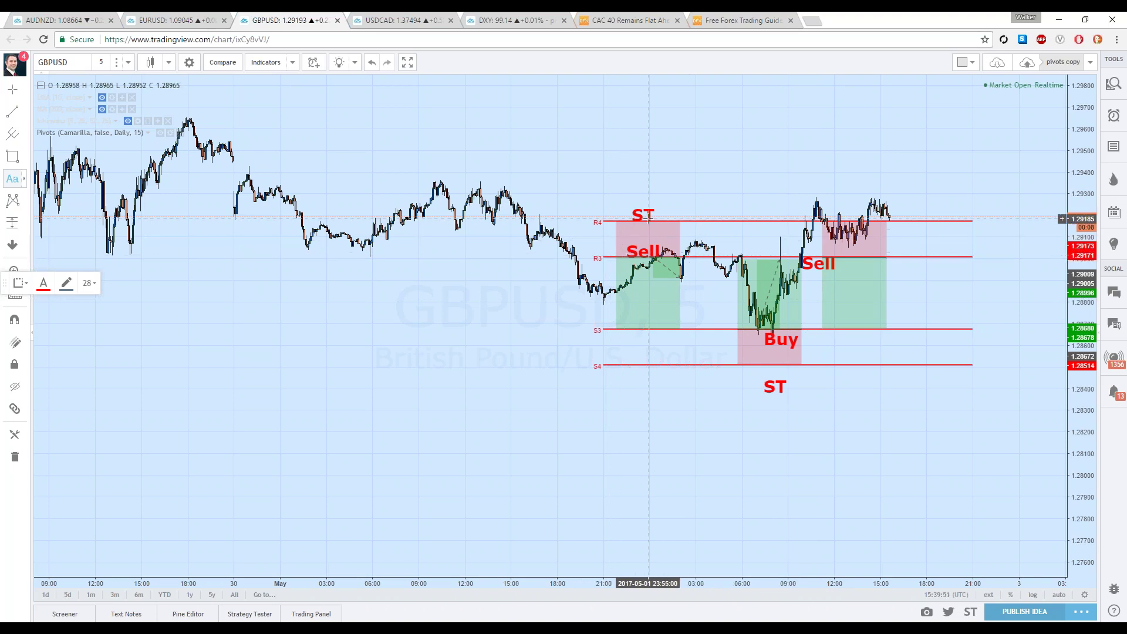
{"action": "left_click", "coordinate": [620, 238]}
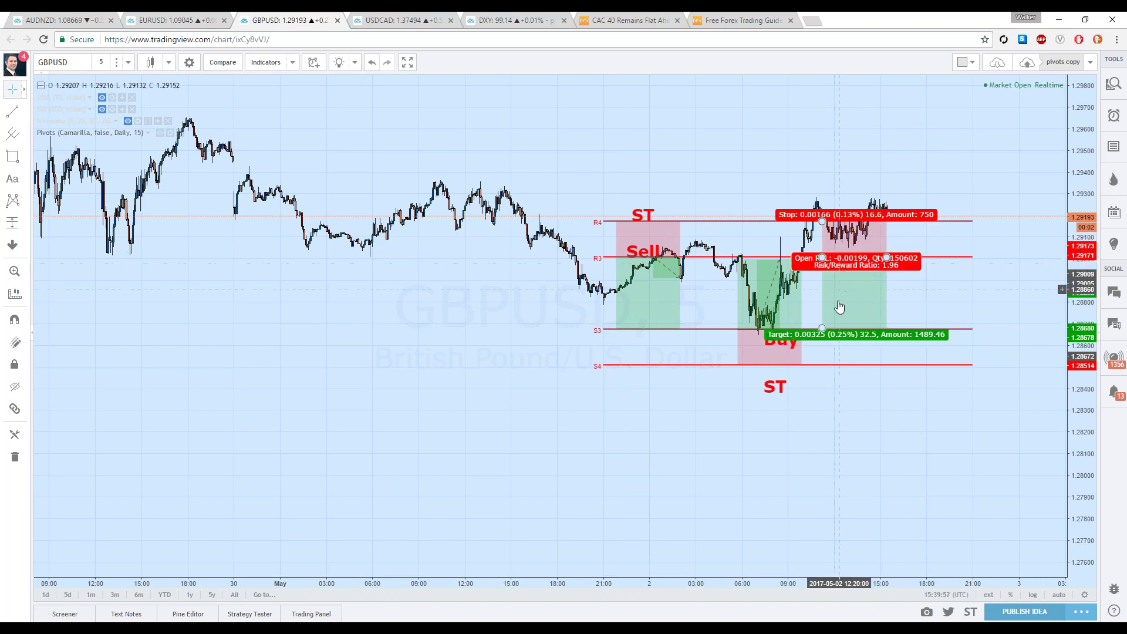
- Delete the earlier short-position drawing along with its Sell and ST labels
{"action": "left_click", "coordinate": [616, 249]}
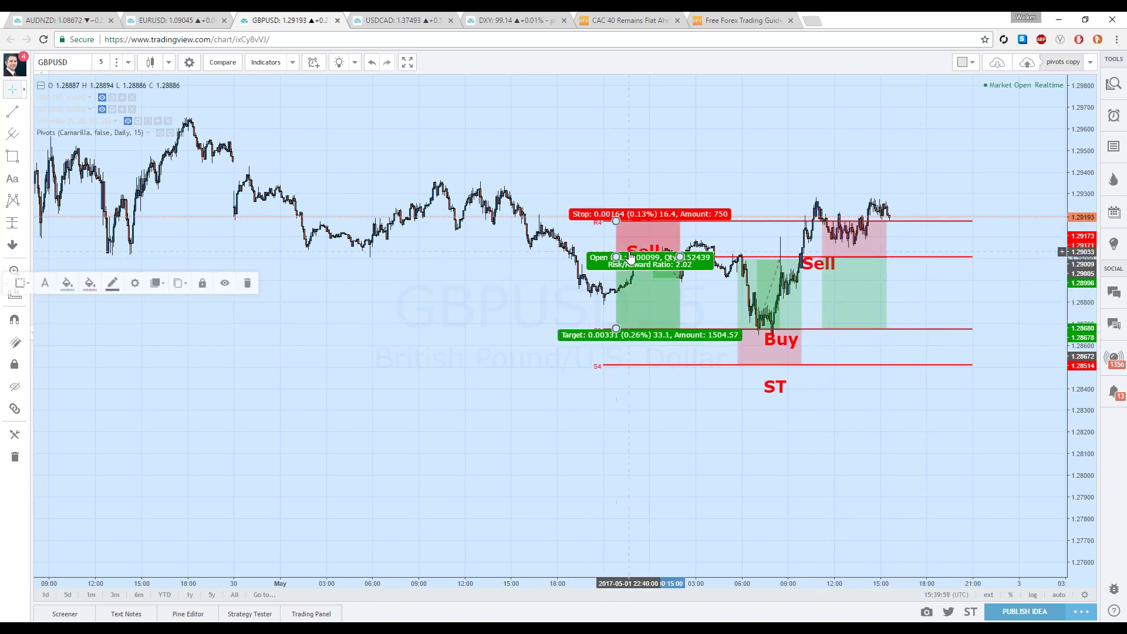
{"action": "key", "text": "Delete"}
{"action": "left_click", "coordinate": [644, 251]}
{"action": "key", "text": "Delete"}
{"action": "left_click", "coordinate": [641, 215]}
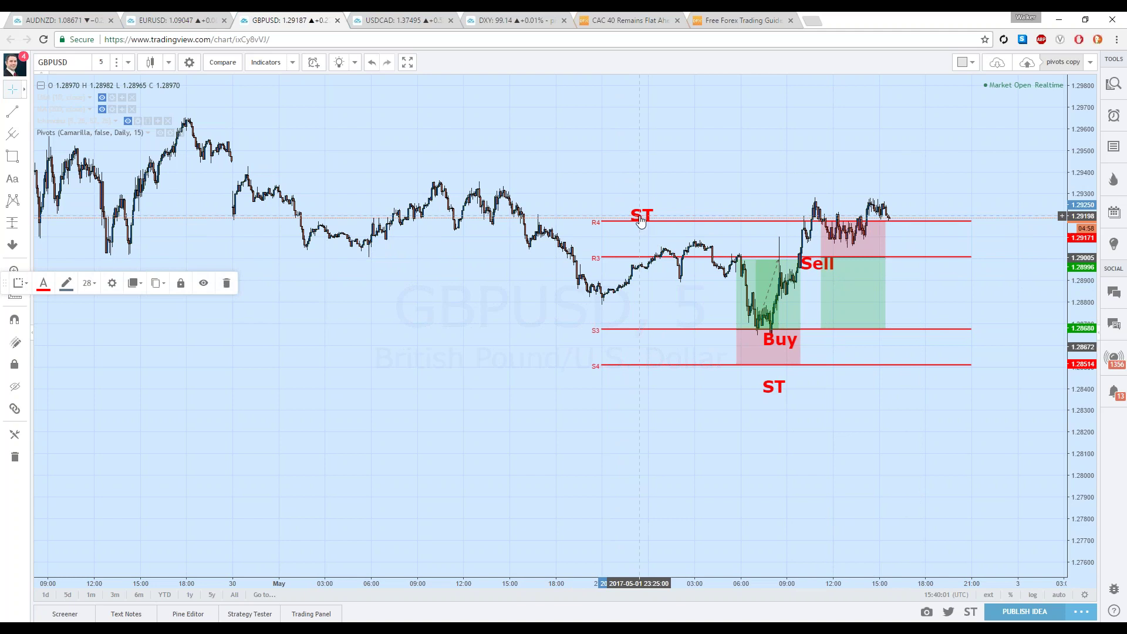
{"action": "key", "text": "Delete"}
- Delete the later short-position drawing and its Sell label near R3
{"action": "left_click", "coordinate": [821, 267]}
{"action": "key", "text": "Delete"}
{"action": "left_click", "coordinate": [822, 267]}
{"action": "key", "text": "Delete"}
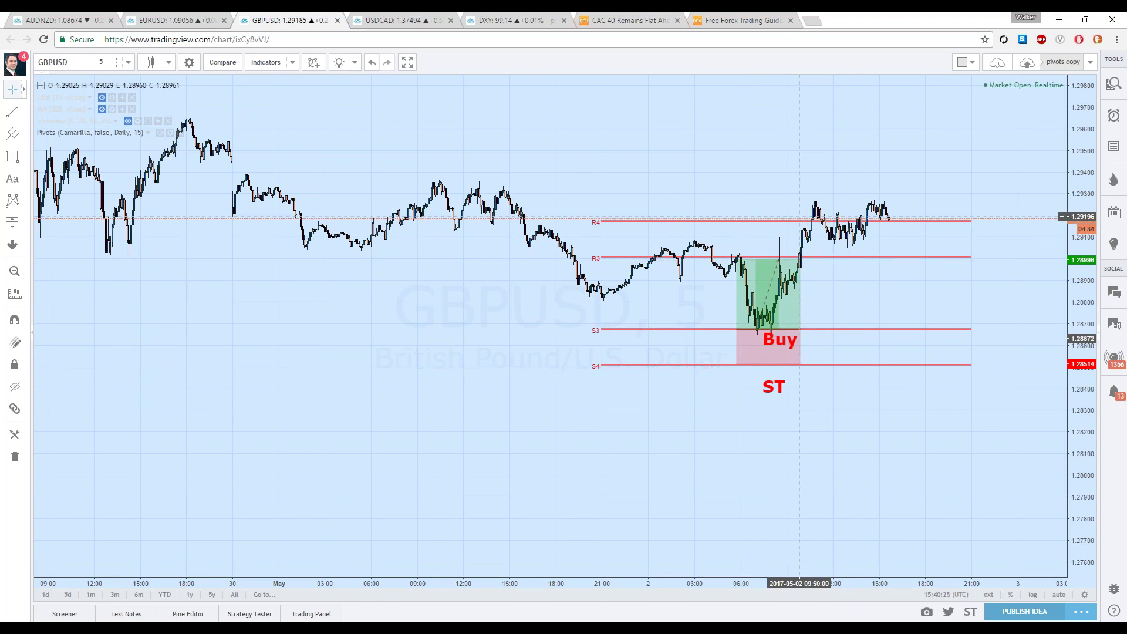
{"action": "scroll", "coordinate": [799, 217], "scroll_direction": "down", "scroll_amount": 1}
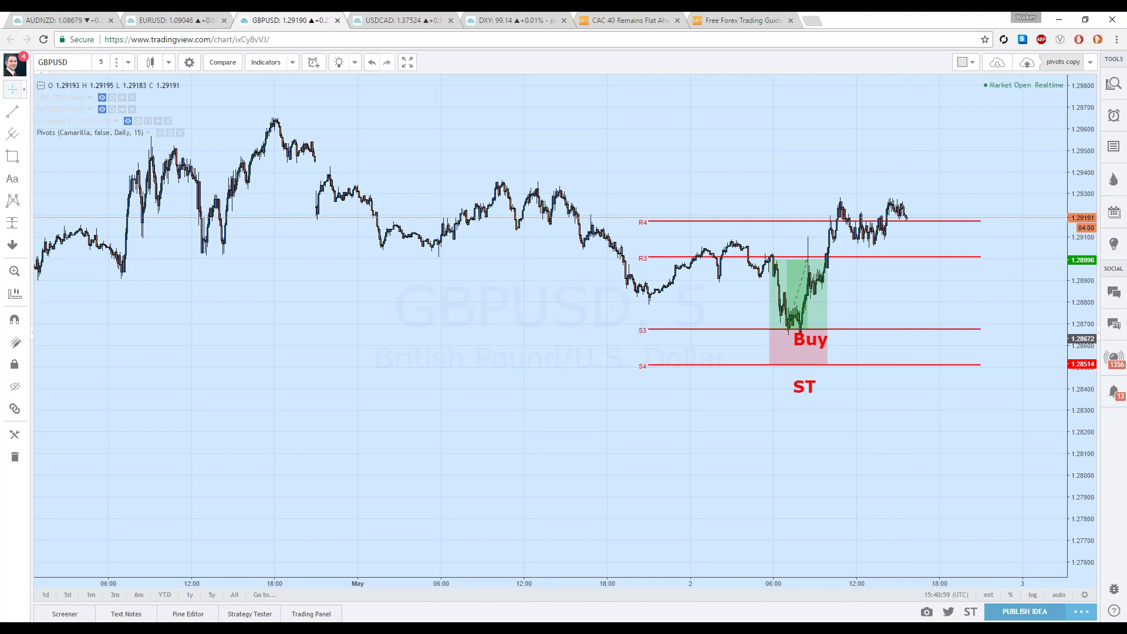
- Switch to the AUDNZD chart and delete its short-position drawing
{"action": "left_click", "coordinate": [75, 18]}
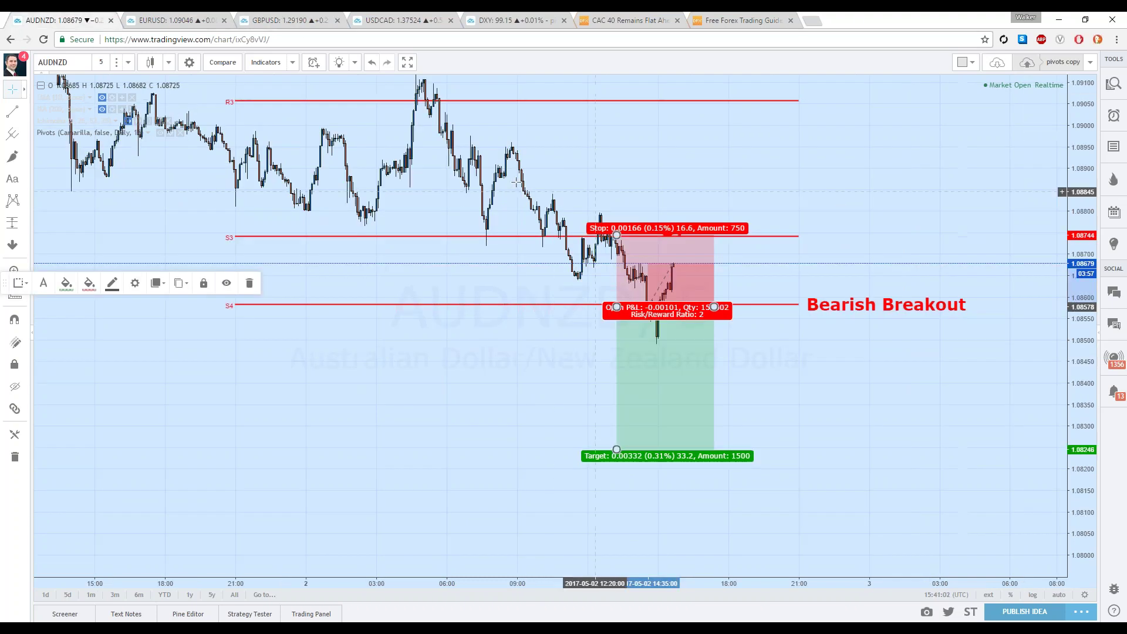
{"action": "scroll", "coordinate": [594, 172], "scroll_direction": "down", "scroll_amount": 3}
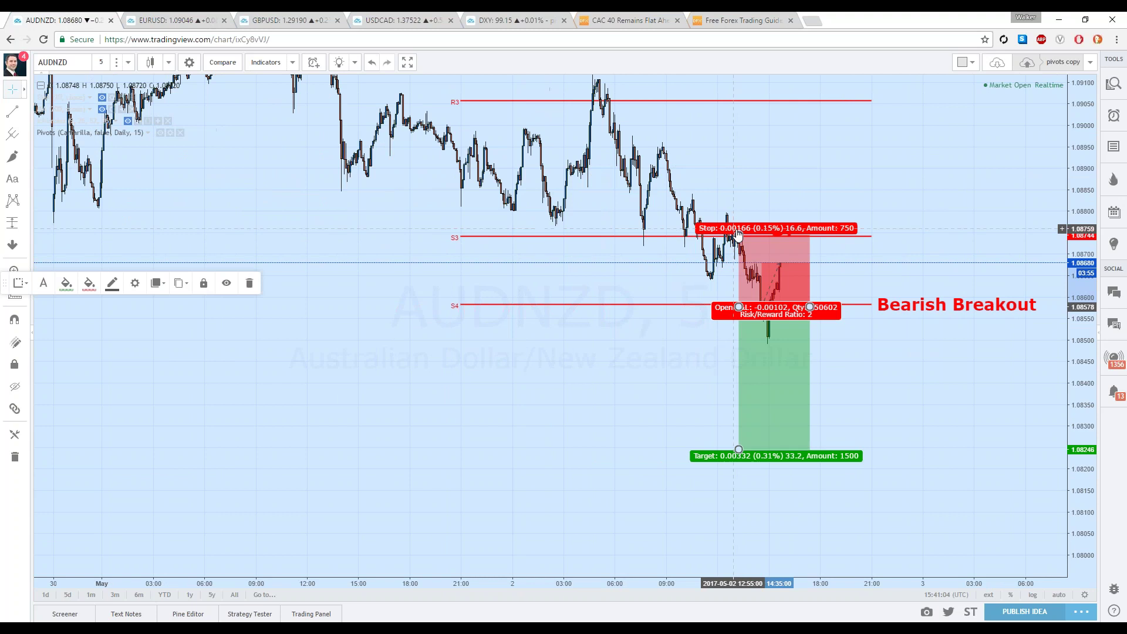
{"action": "left_click_drag", "start_coordinate": [738, 236], "coordinate": [741, 234]}
{"action": "key", "text": "Delete"}
- Circle the AUDNZD price spike at R3 with a freehand Brush stroke
{"action": "left_click_drag", "start_coordinate": [1021, 147], "coordinate": [599, 218]}
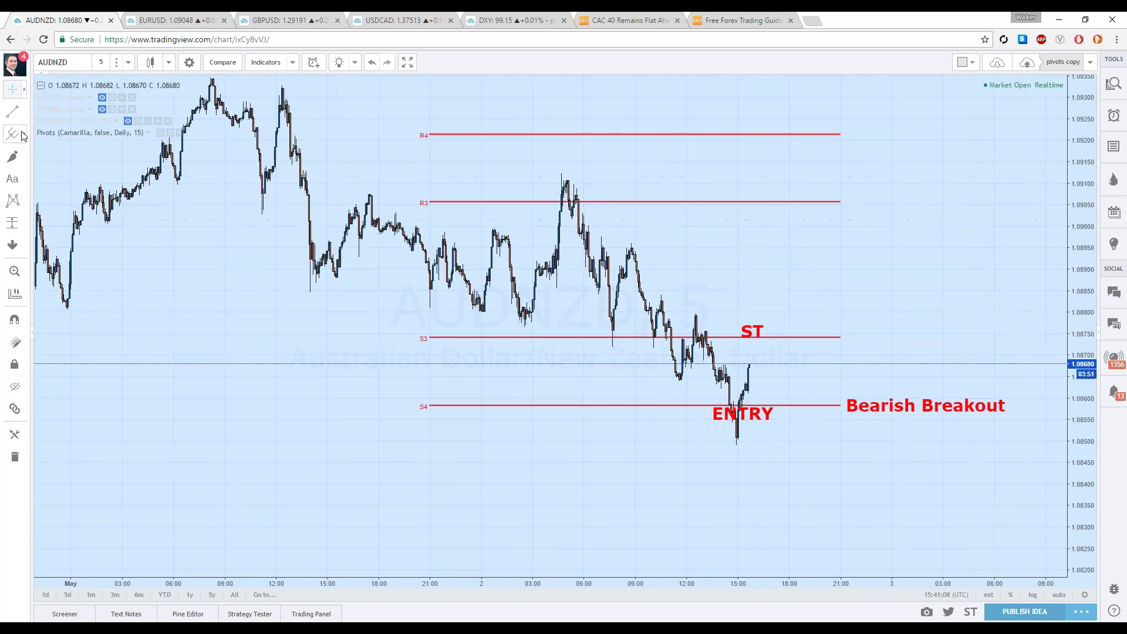
{"action": "left_click", "coordinate": [12, 156]}
{"action": "scroll", "coordinate": [345, 175], "scroll_direction": "down", "scroll_amount": 1}
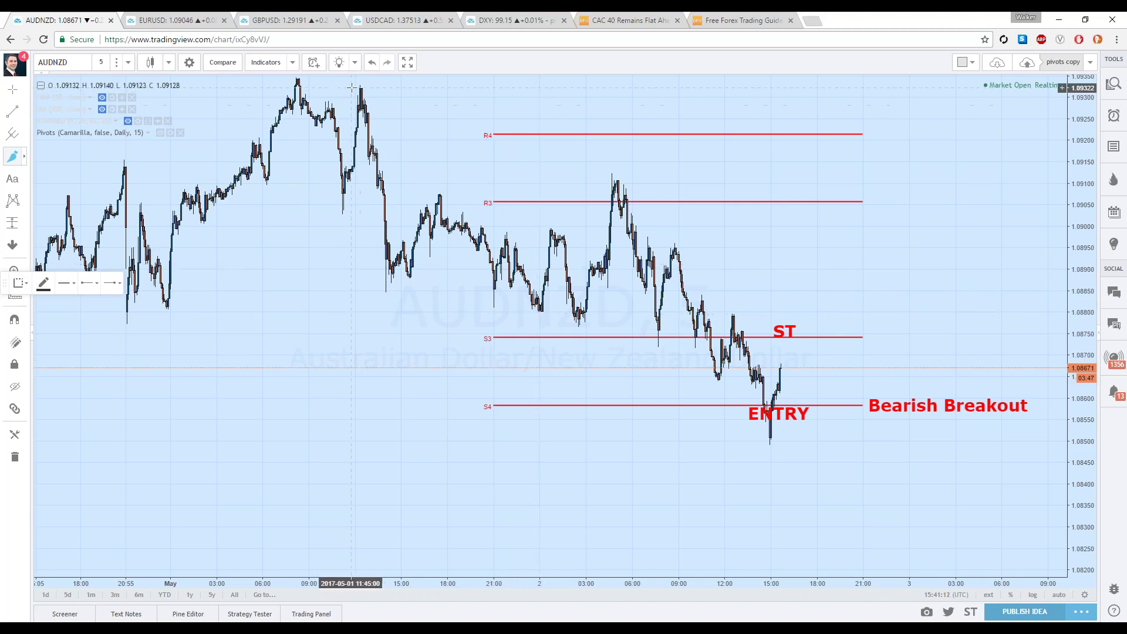
{"action": "mouse_move", "coordinate": [575, 323]}
{"action": "left_mouse_down"}
{"action": "mouse_move", "coordinate": [589, 247]}
{"action": "mouse_move", "coordinate": [626, 180]}
{"action": "mouse_move", "coordinate": [595, 184]}
{"action": "mouse_move", "coordinate": [642, 187]}
{"action": "mouse_move", "coordinate": [606, 181]}
{"action": "left_mouse_up"}
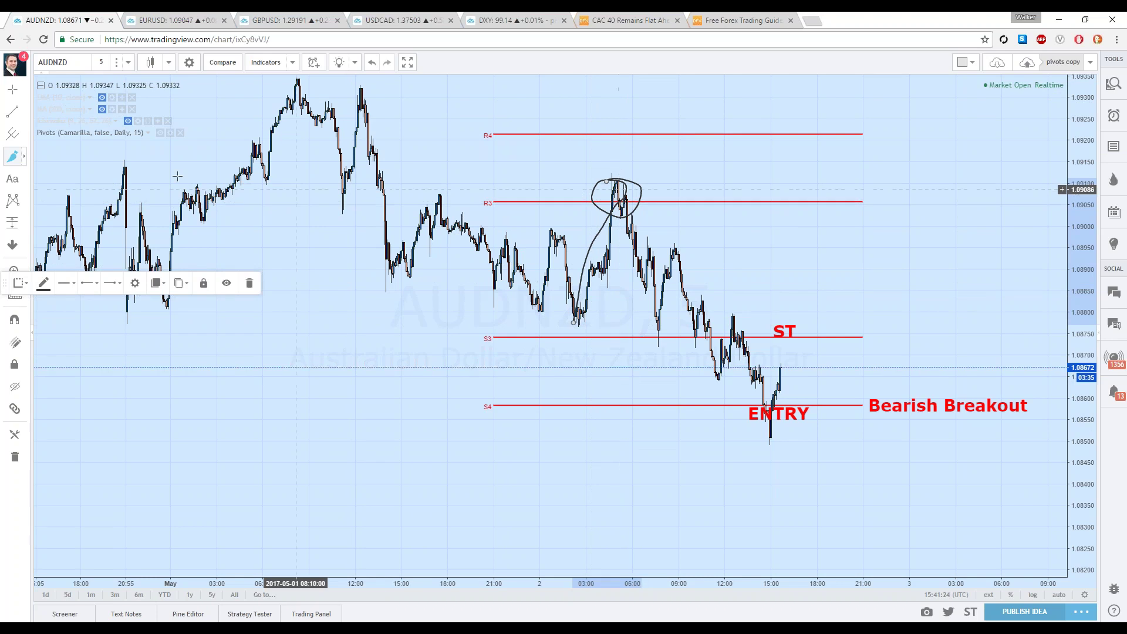
{"action": "left_click", "coordinate": [24, 224]}
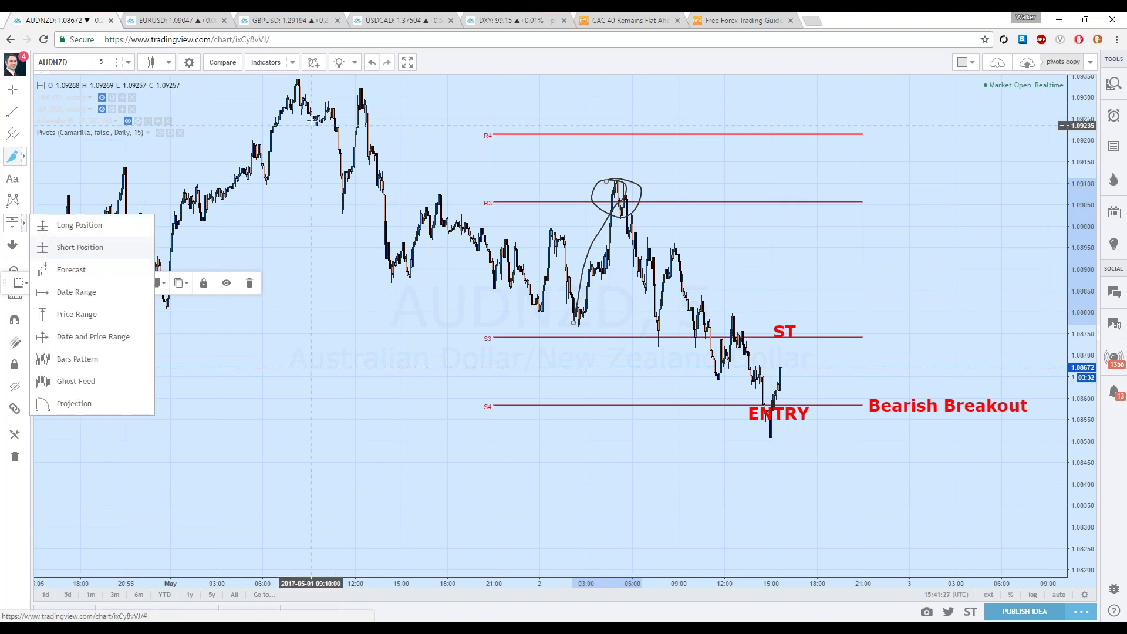
- Place an AUDNZD short entering at R3, target S3, stop R4, for 1.95 risk/reward
{"action": "left_click", "coordinate": [80, 247]}
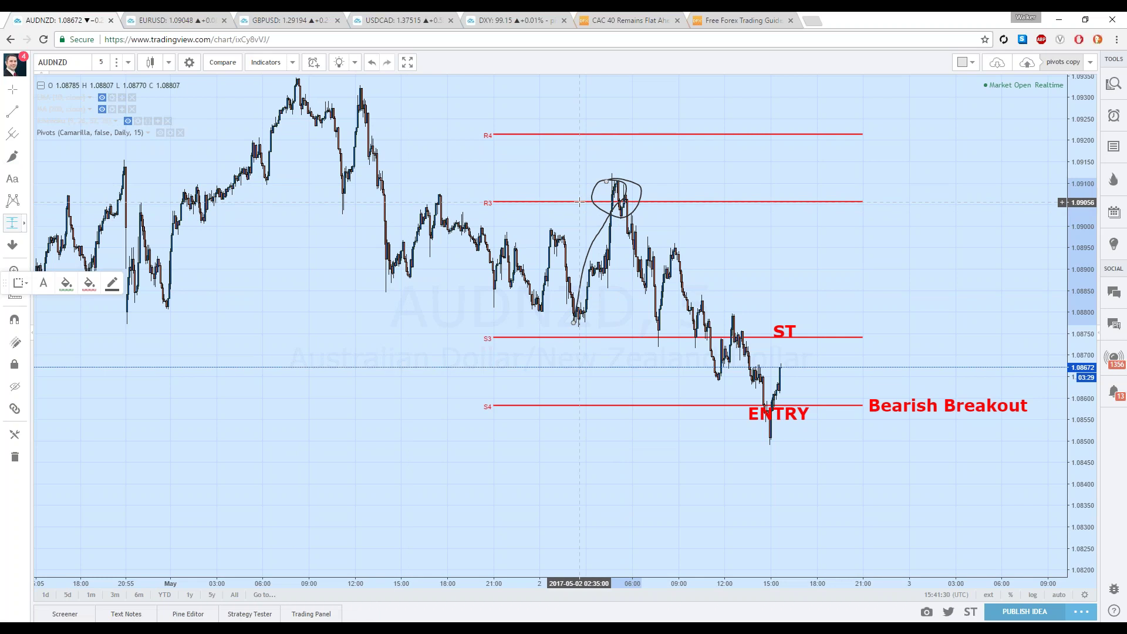
{"action": "left_click", "coordinate": [588, 203]}
{"action": "left_click_drag", "start_coordinate": [588, 279], "coordinate": [588, 337]}
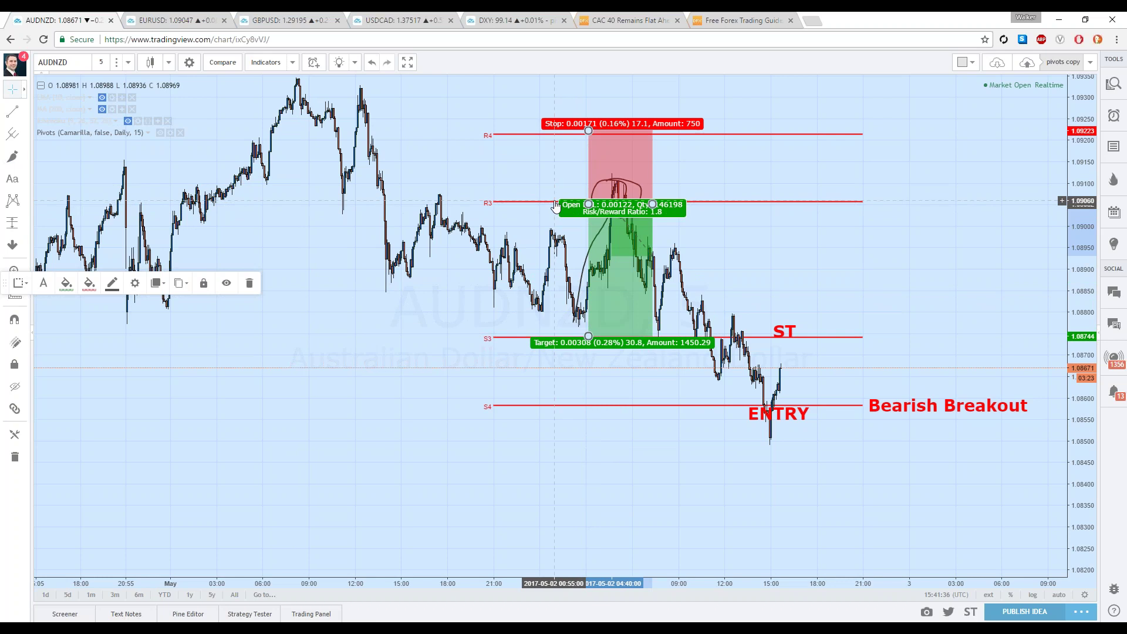
{"action": "left_click_drag", "start_coordinate": [589, 130], "coordinate": [591, 134]}
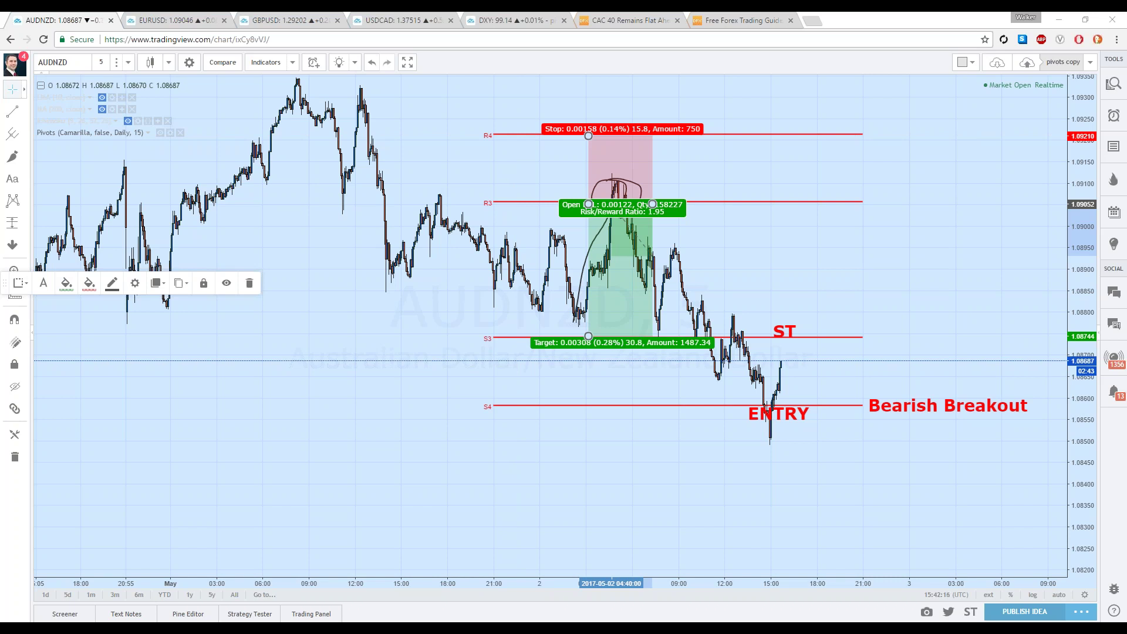
- Load the GBPCAD symbol and adjust the time zoom on its Camarilla pivot chart
{"action": "left_click", "coordinate": [44, 61]}
{"action": "type", "text": "GBPCAD"}
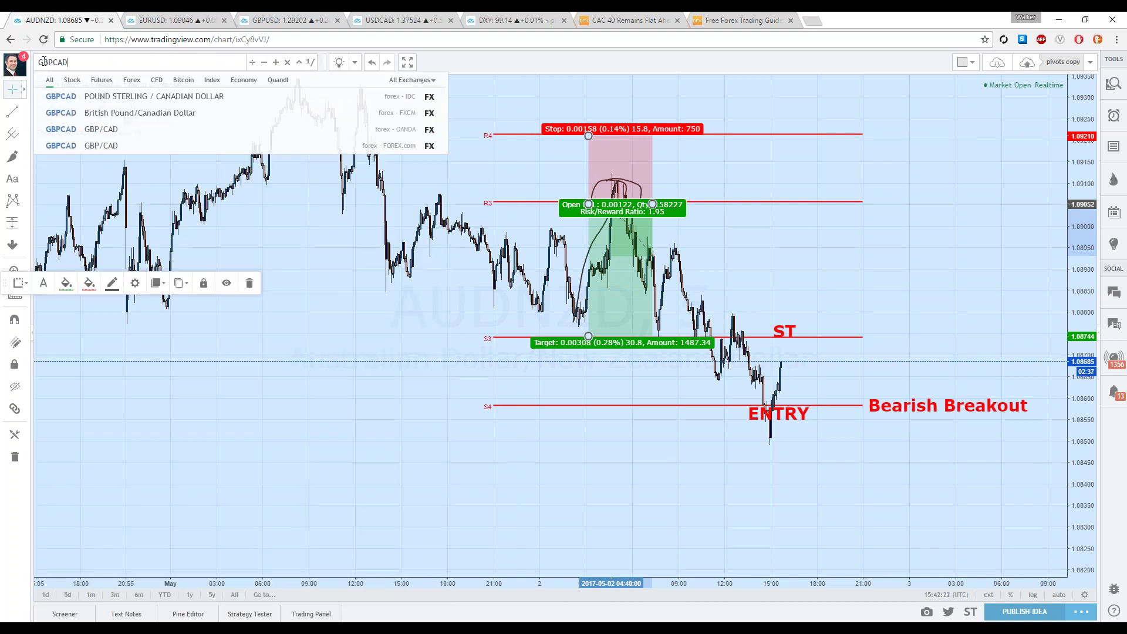
{"action": "key", "text": "Return"}
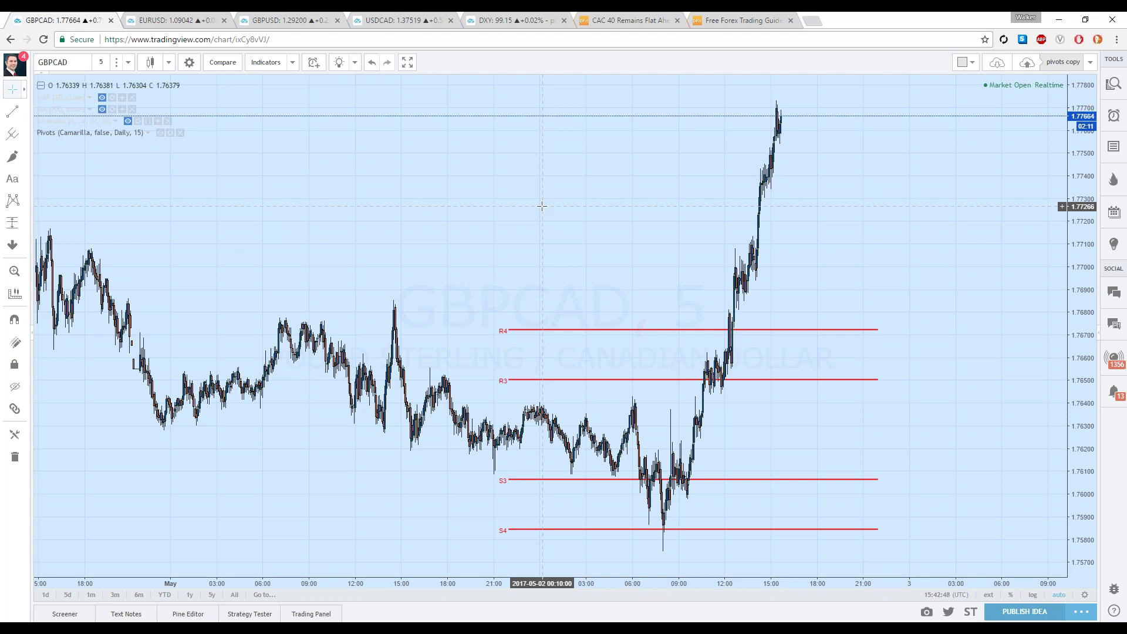
{"action": "scroll", "coordinate": [581, 188], "scroll_direction": "down", "scroll_amount": 3}
{"action": "scroll", "coordinate": [614, 254], "scroll_direction": "up", "scroll_amount": 5}
{"action": "scroll", "coordinate": [647, 274], "scroll_direction": "up", "scroll_amount": 1}
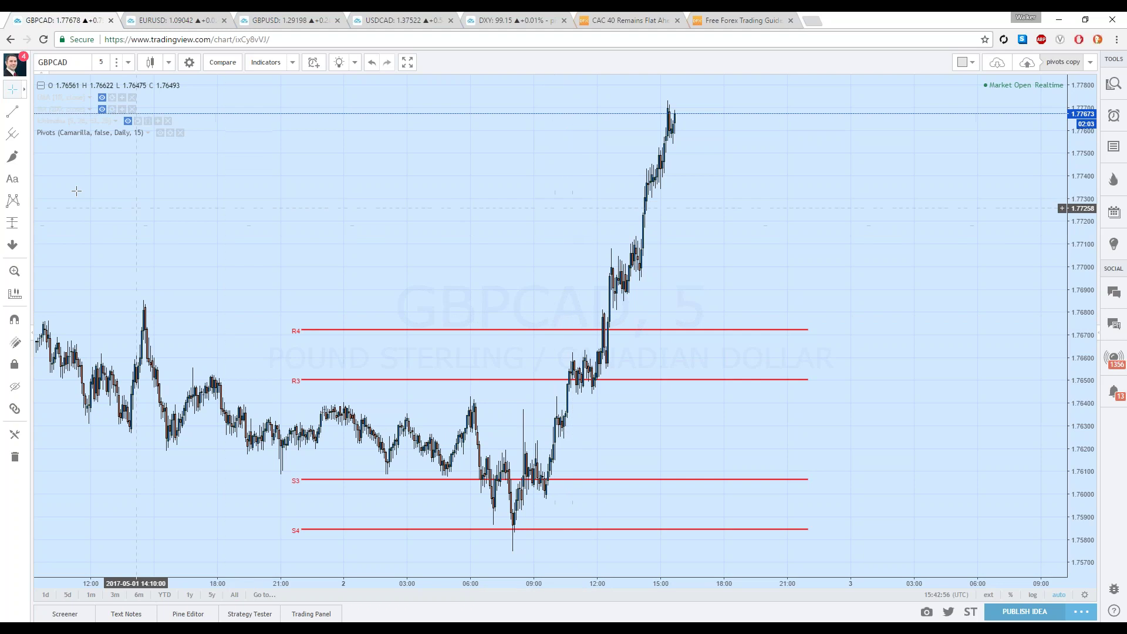
- Draw a freehand Brush circle around the GBPCAD candles touching S3 near 06:00
{"action": "left_click", "coordinate": [13, 156]}
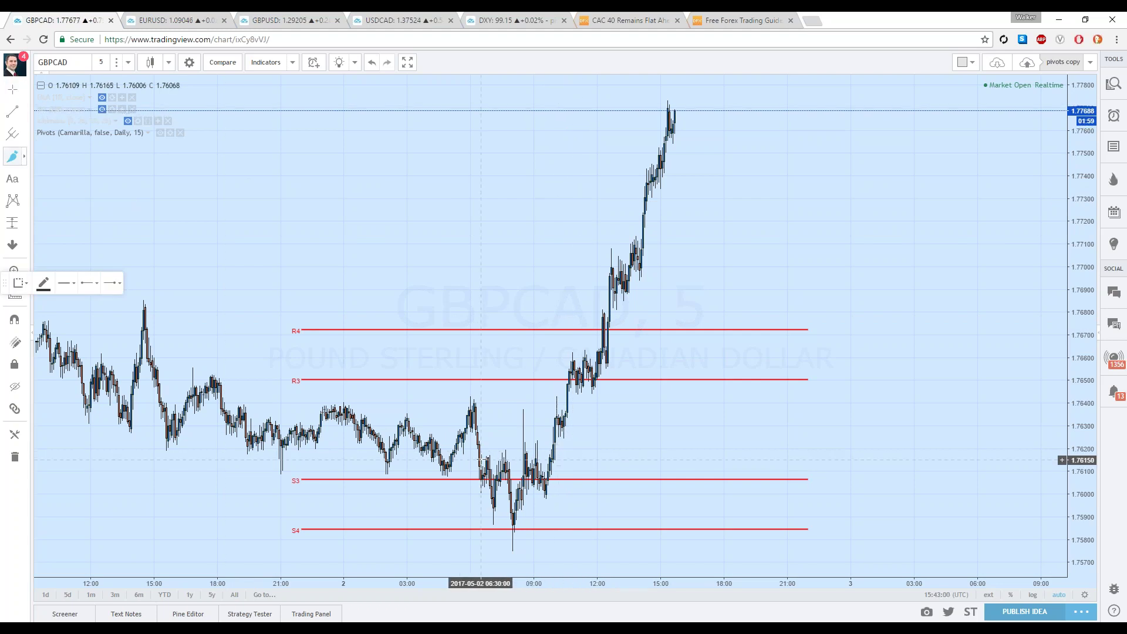
{"action": "left_click", "coordinate": [473, 459]}
{"action": "mouse_move", "coordinate": [471, 459]}
{"action": "left_mouse_down"}
{"action": "mouse_move", "coordinate": [453, 485]}
{"action": "mouse_move", "coordinate": [483, 457]}
{"action": "left_mouse_up"}
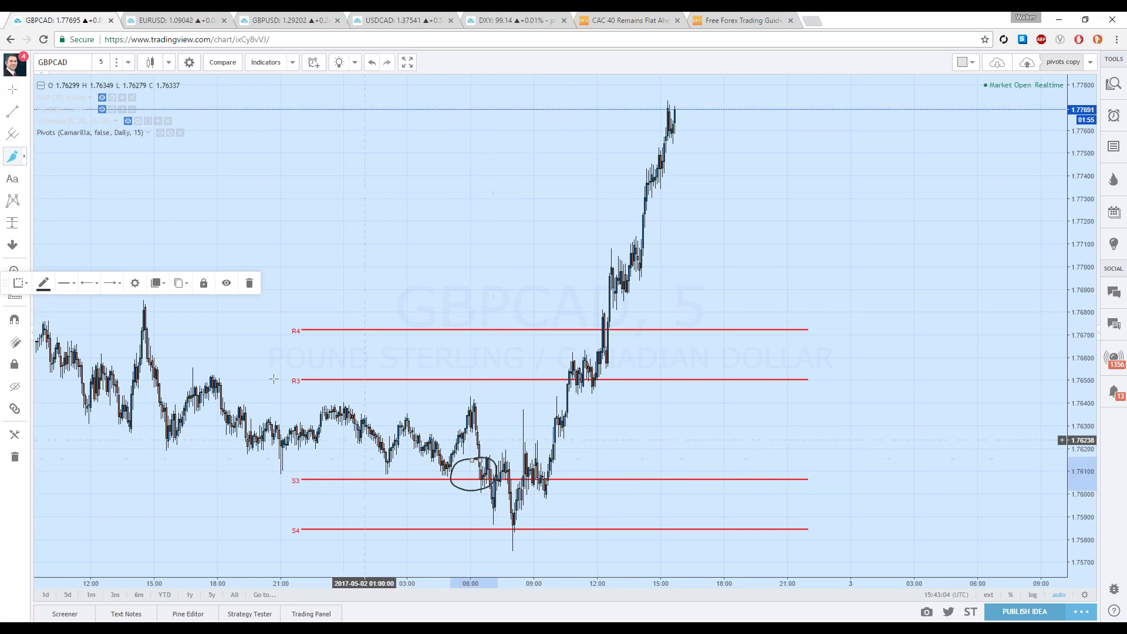
{"action": "left_click", "coordinate": [24, 223]}
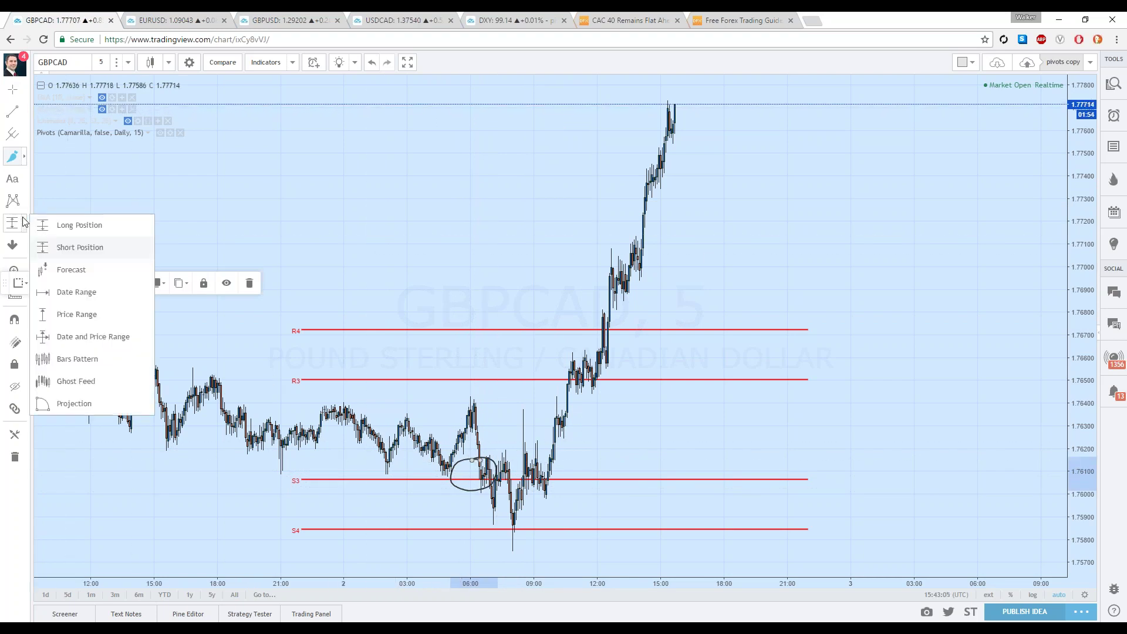
- Add a GBPCAD long entering at S3, target R3, stop S4, shifted just after the dip
{"action": "left_click", "coordinate": [52, 226]}
{"action": "left_click", "coordinate": [406, 480]}
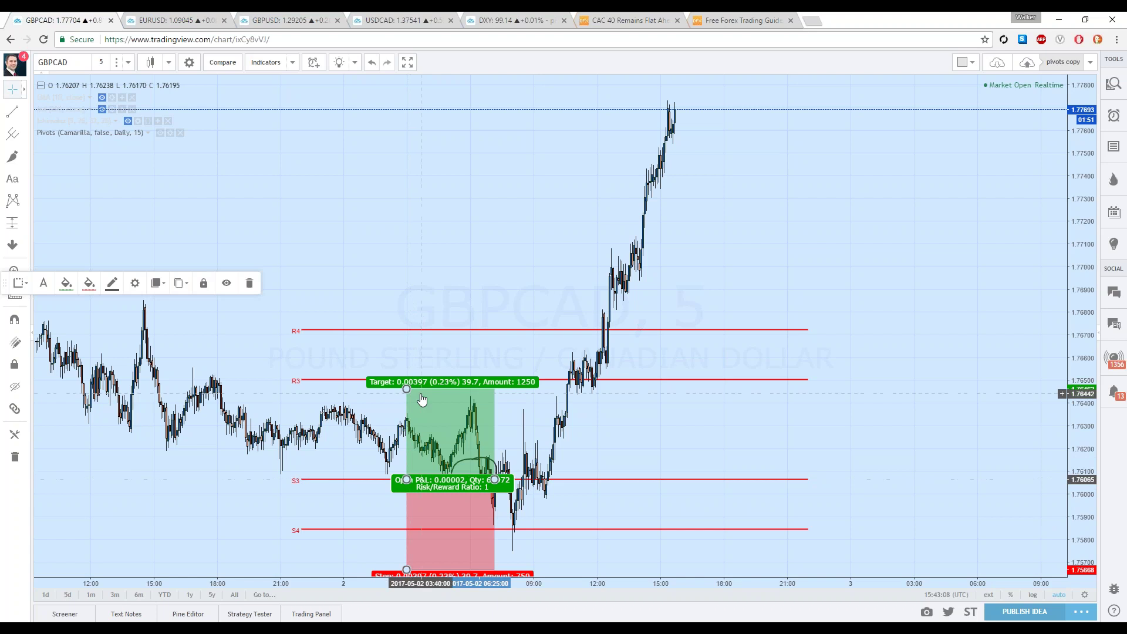
{"action": "left_click_drag", "start_coordinate": [421, 400], "coordinate": [425, 391]}
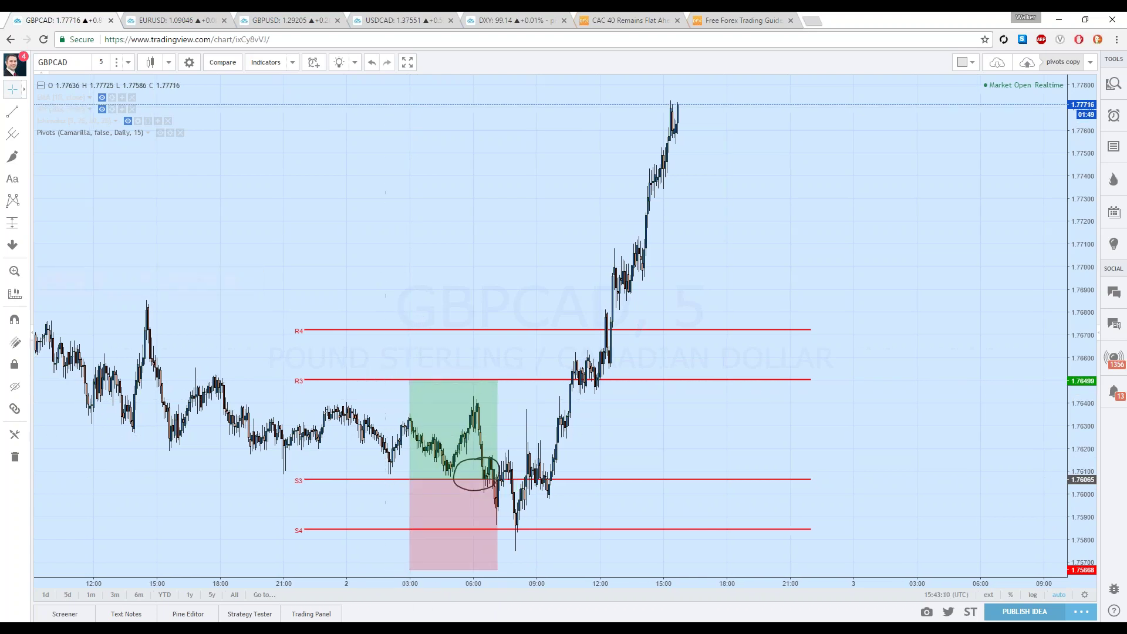
{"action": "left_click", "coordinate": [410, 570]}
{"action": "left_click_drag", "start_coordinate": [409, 569], "coordinate": [409, 526]}
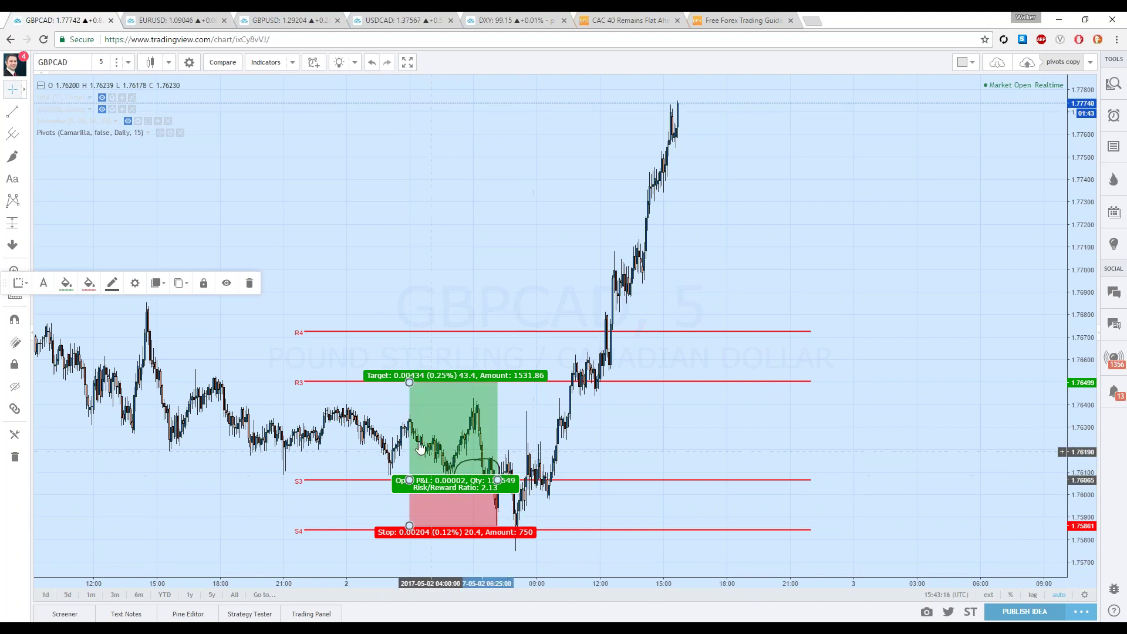
{"action": "left_click_drag", "start_coordinate": [421, 449], "coordinate": [528, 423]}
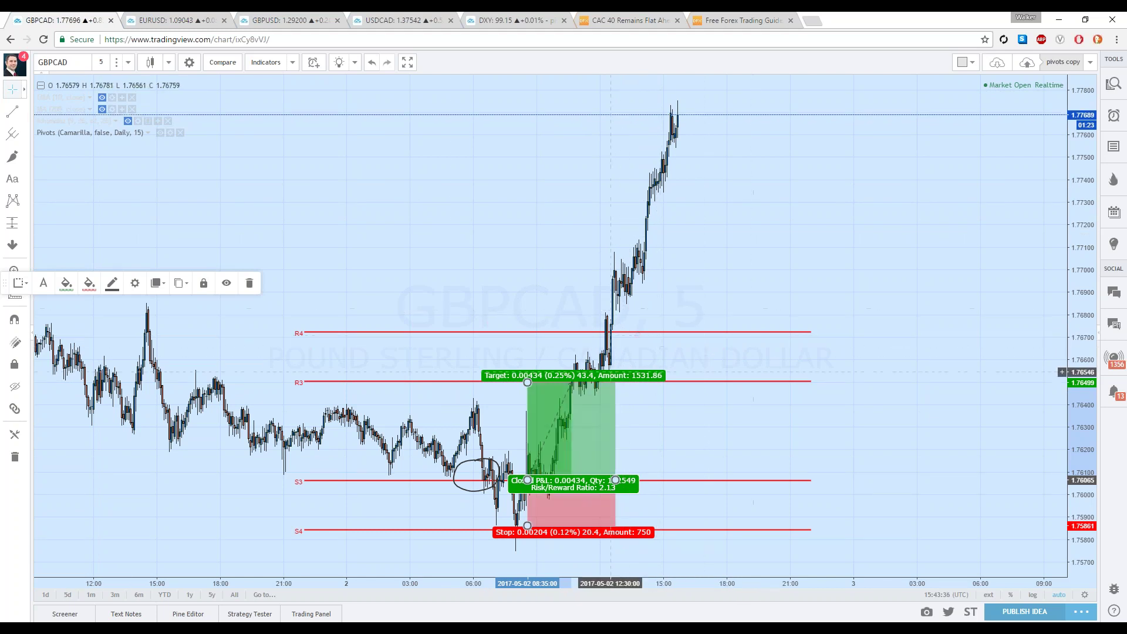
{"action": "left_click", "coordinate": [24, 223]}
{"action": "left_click", "coordinate": [61, 230]}
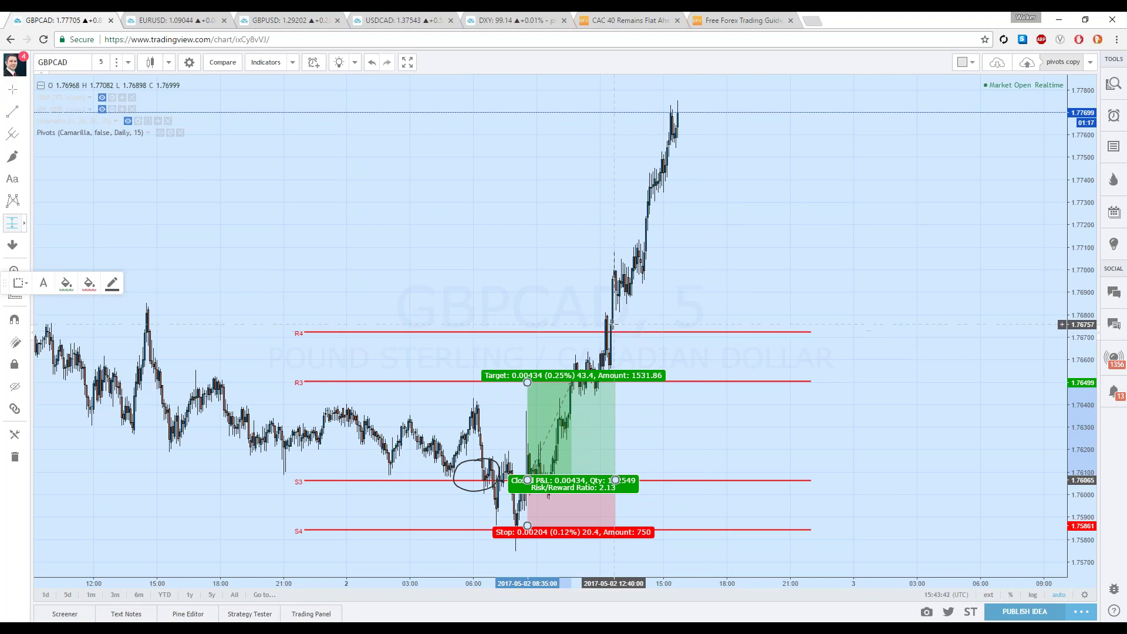
- Place a second GBPCAD long entry at R4 with its stop pulled up near R3
{"action": "left_click", "coordinate": [607, 332]}
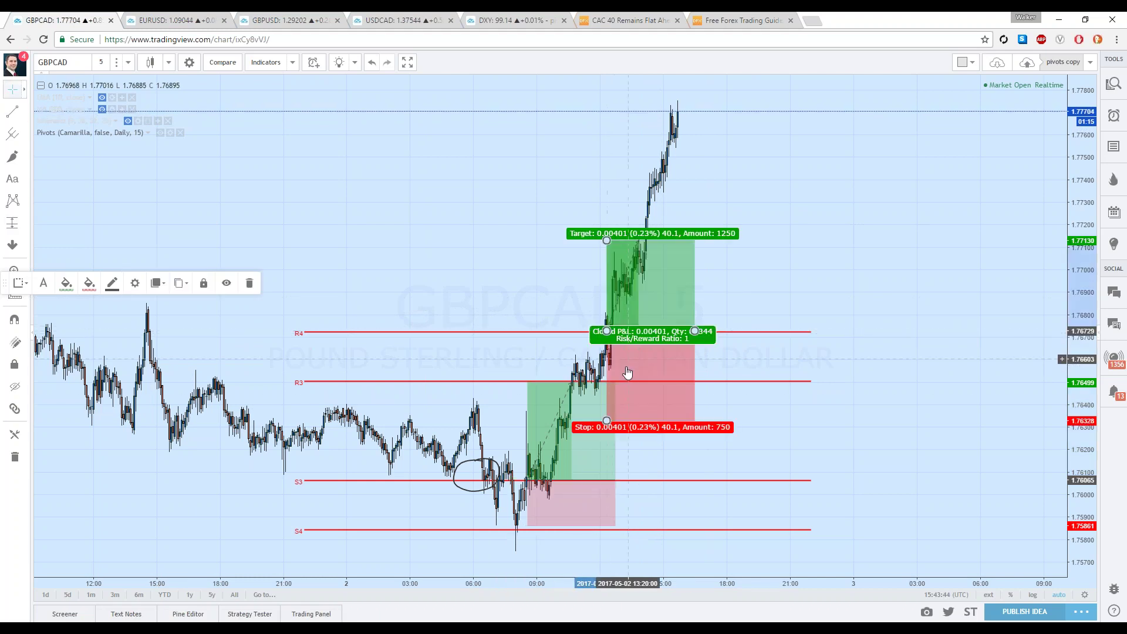
{"action": "left_click_drag", "start_coordinate": [607, 422], "coordinate": [607, 381]}
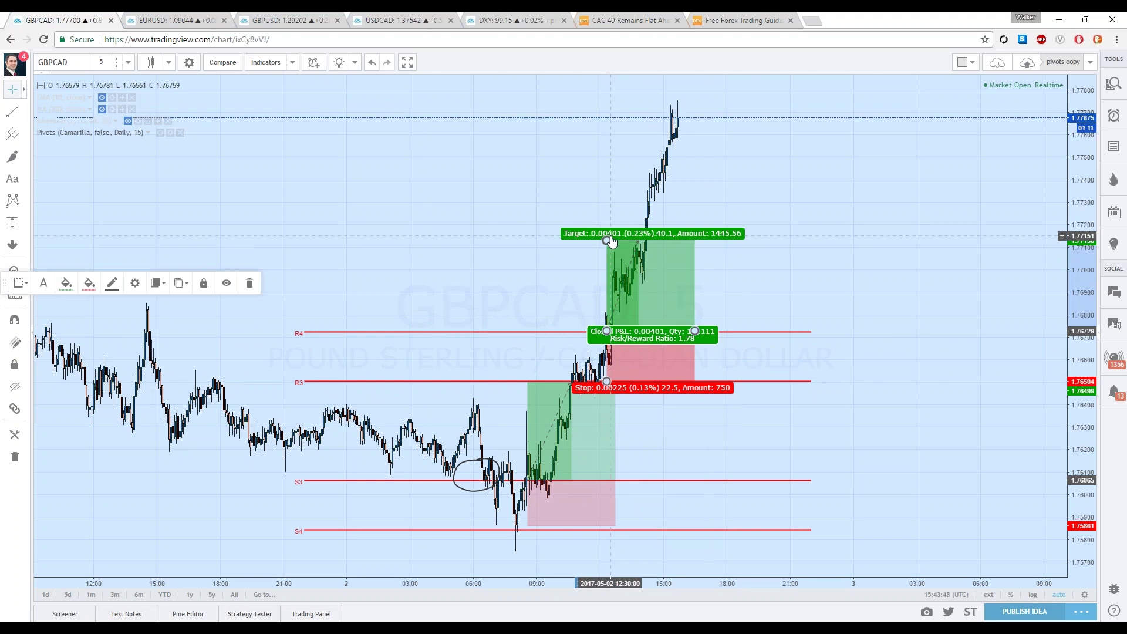
{"action": "mouse_move", "coordinate": [612, 240]}
{"action": "left_mouse_down"}
{"action": "mouse_move", "coordinate": [613, 204]}
{"action": "mouse_move", "coordinate": [613, 234]}
{"action": "mouse_move", "coordinate": [608, 220]}
{"action": "left_mouse_up"}
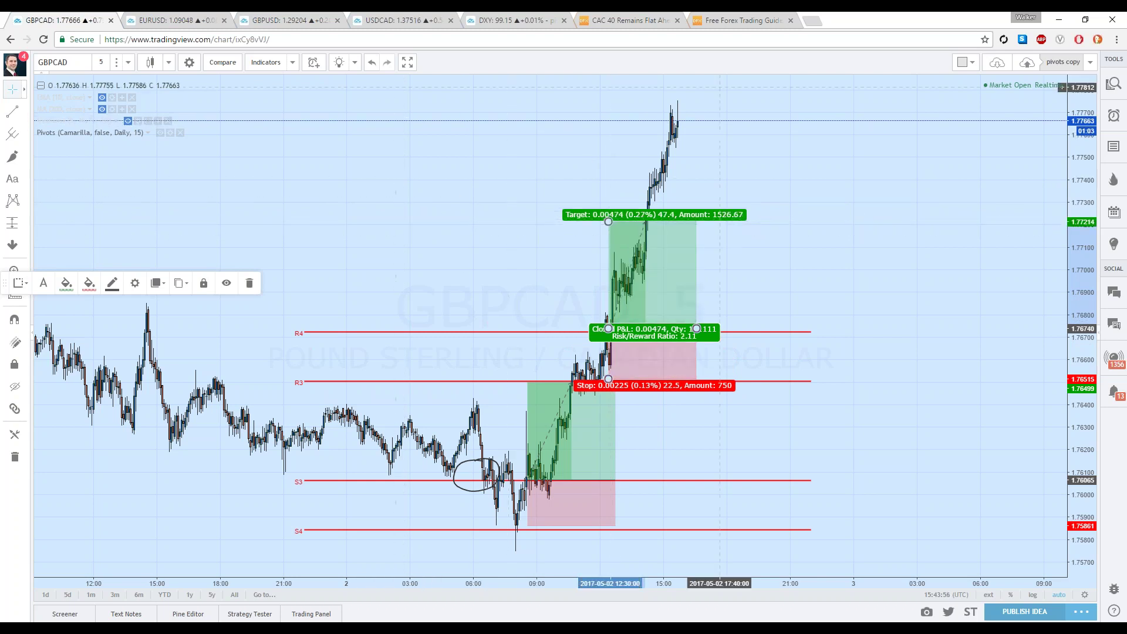
{"action": "left_click", "coordinate": [642, 122]}
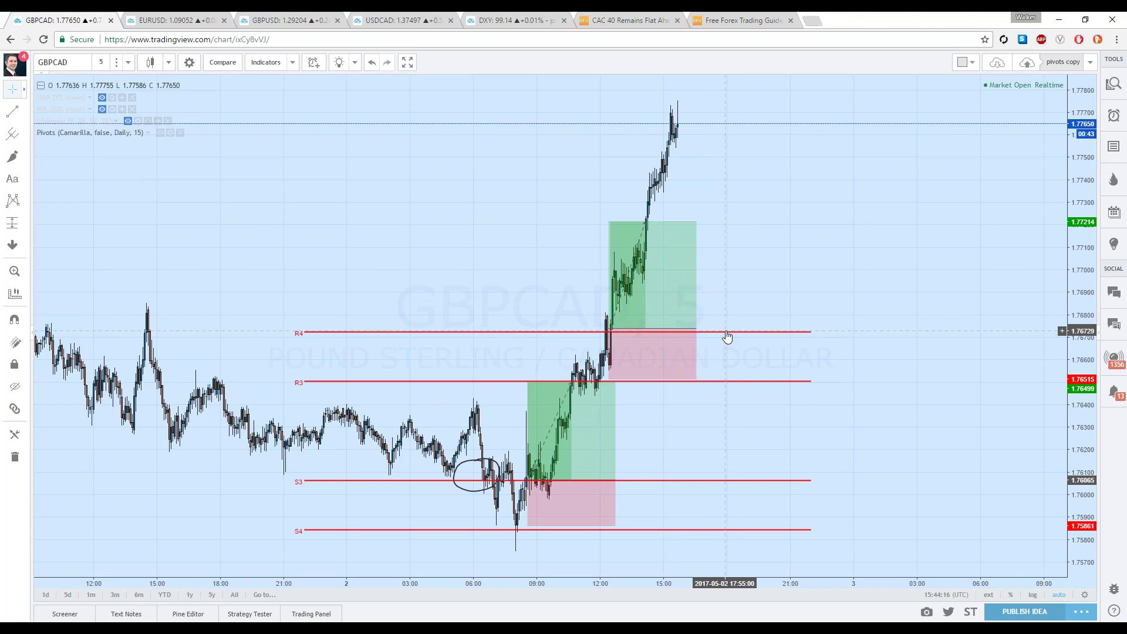
- Draw a trend line from the recent high, then delete it and the upper long-position box
{"action": "key", "text": "alt+t"}
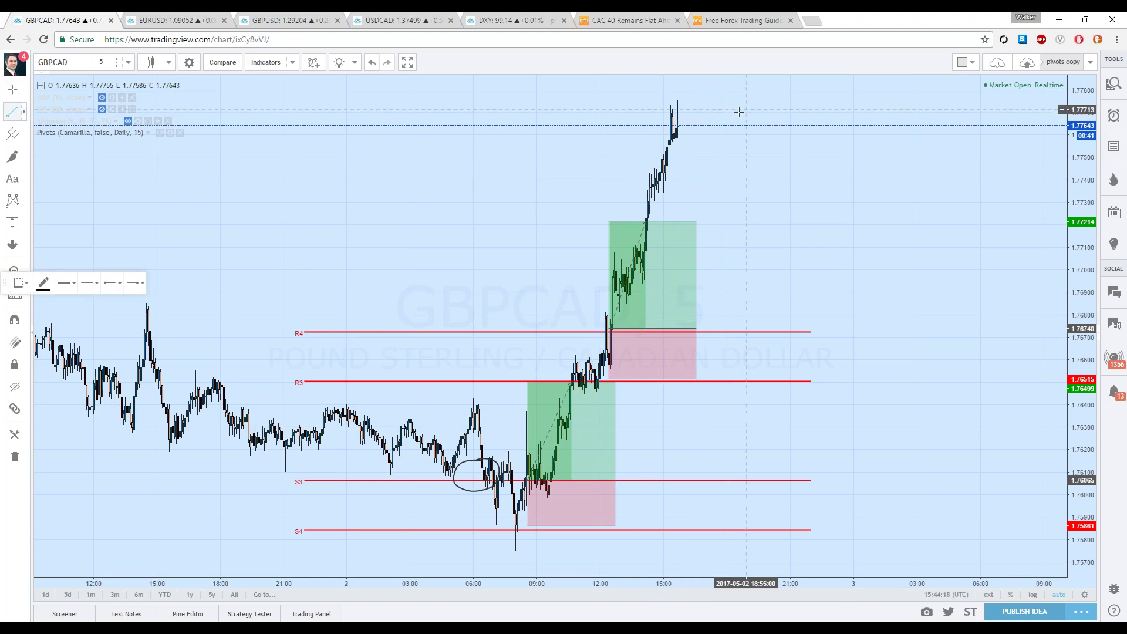
{"action": "left_click", "coordinate": [670, 103]}
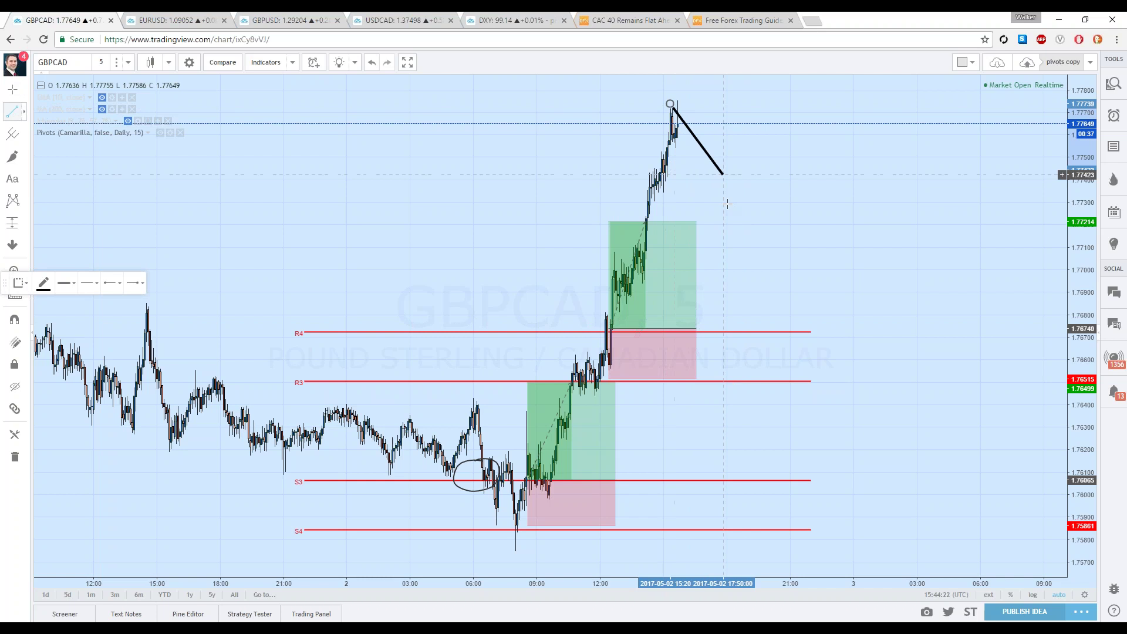
{"action": "left_click", "coordinate": [768, 125]}
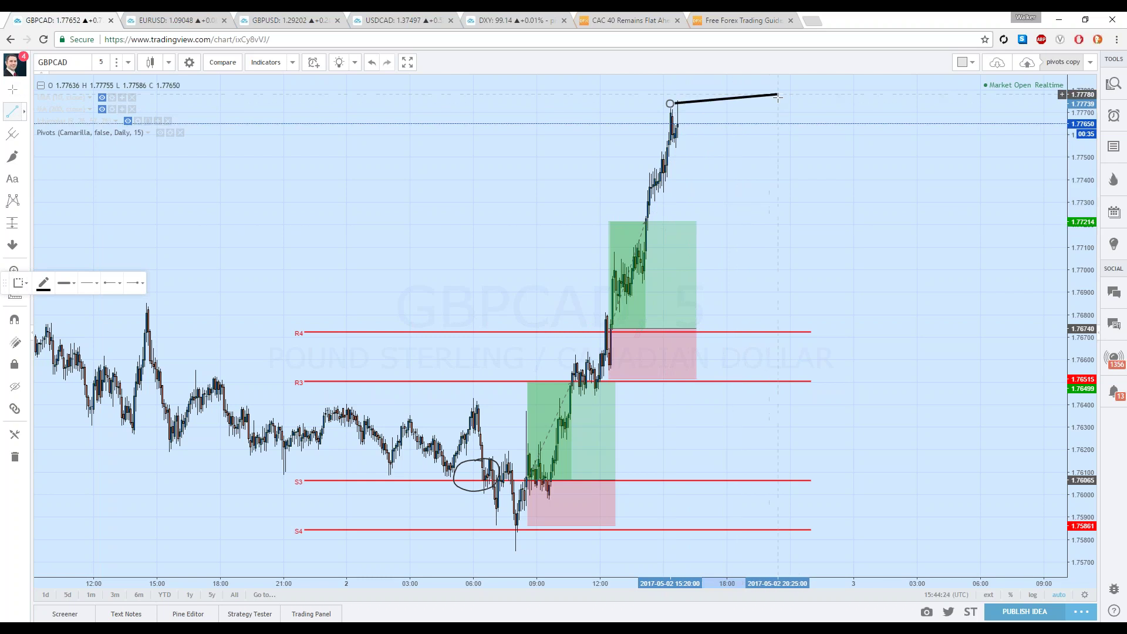
{"action": "left_click", "coordinate": [762, 112]}
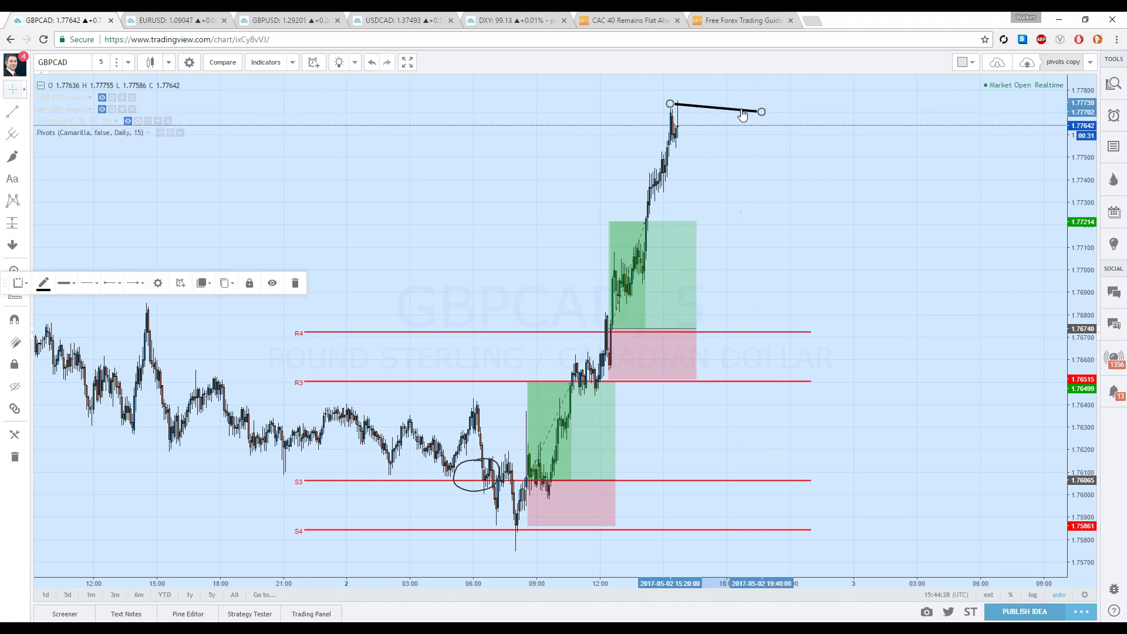
{"action": "key", "text": "Delete"}
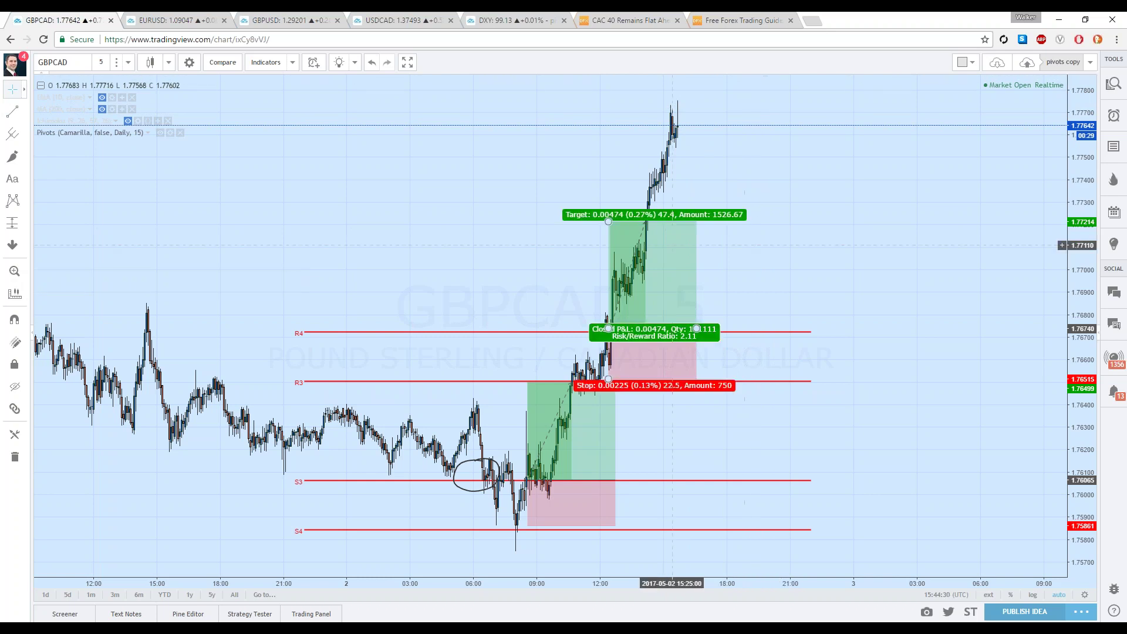
{"action": "left_click", "coordinate": [616, 235]}
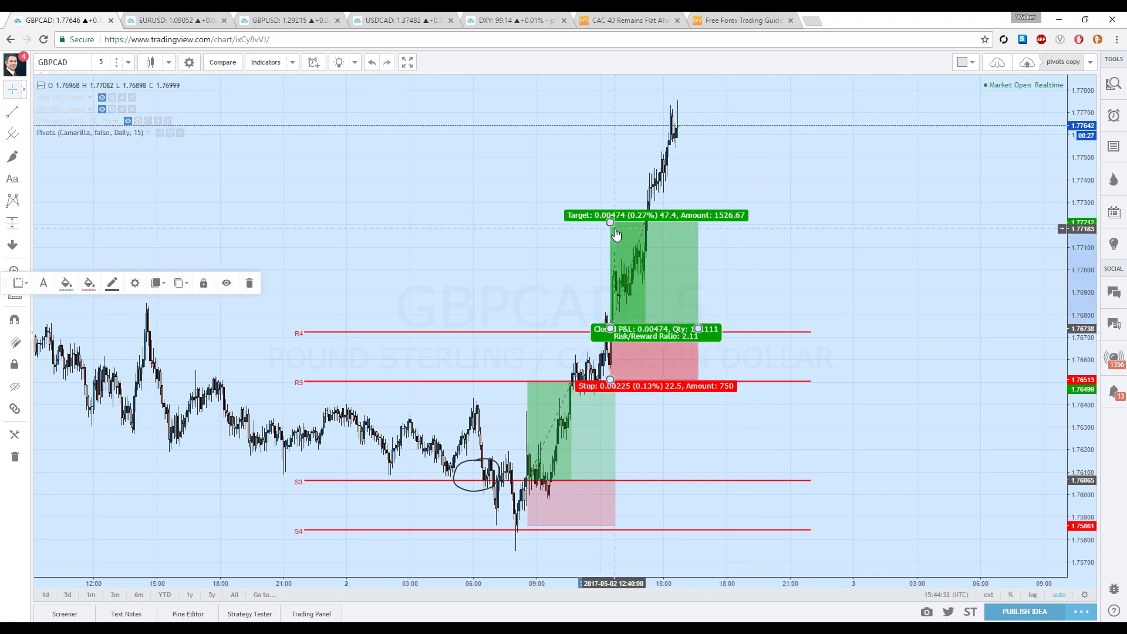
{"action": "key", "text": "Delete"}
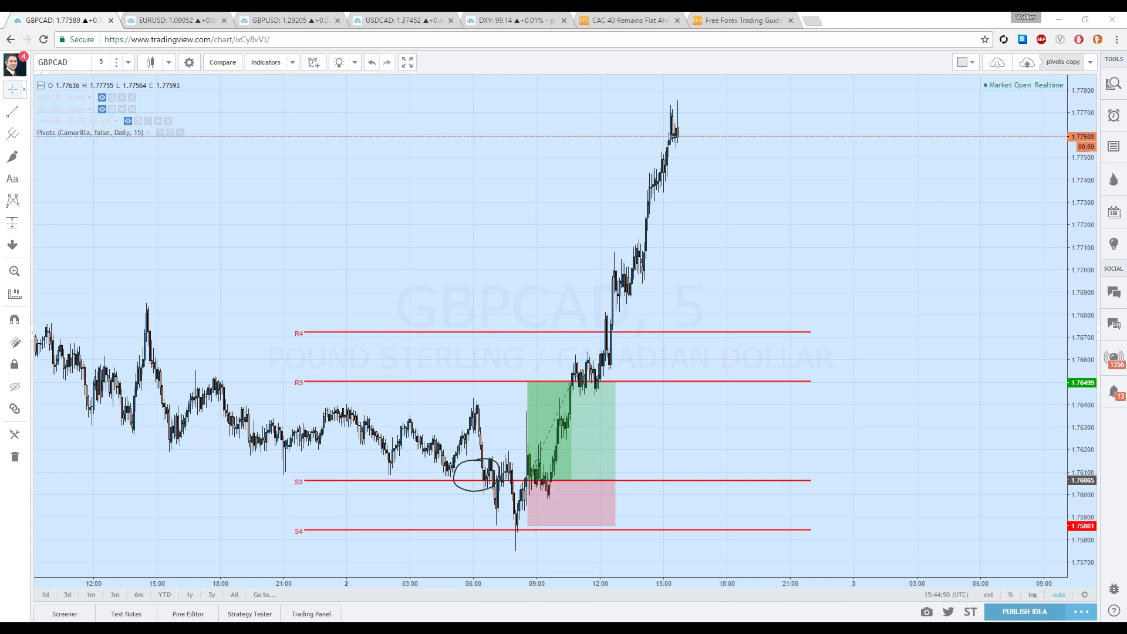
- Load TVC:UKOIL Brent Crude Oil and pan back to view earlier days
{"action": "left_click", "coordinate": [89, 67]}
{"action": "type", "text": "UKOIL"}
{"action": "key", "text": "Down"}
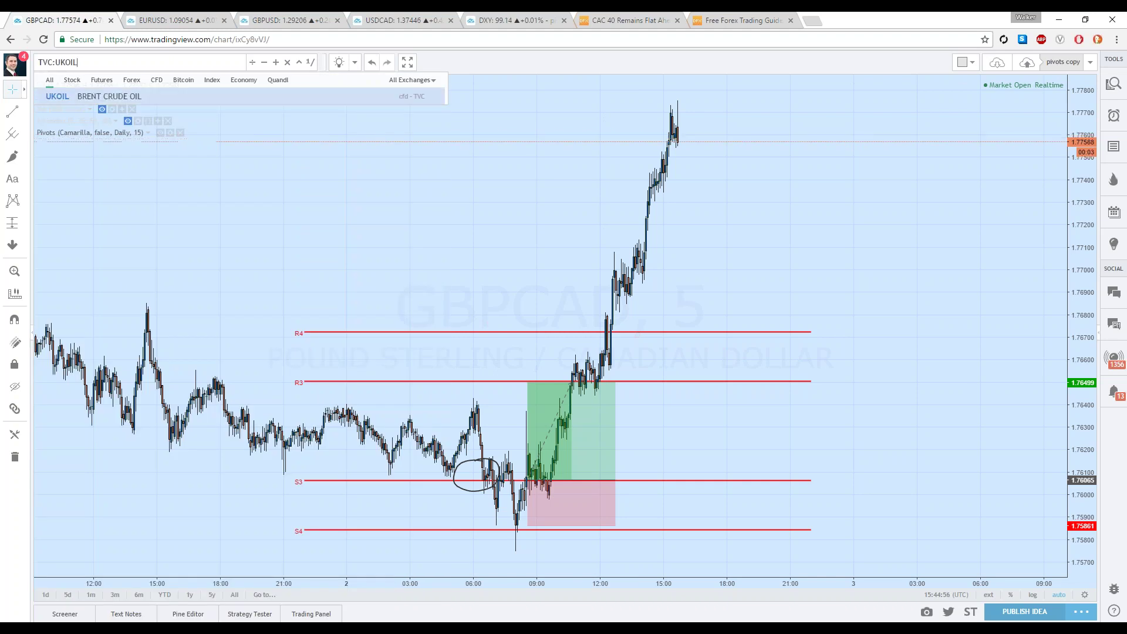
{"action": "key", "text": "Return"}
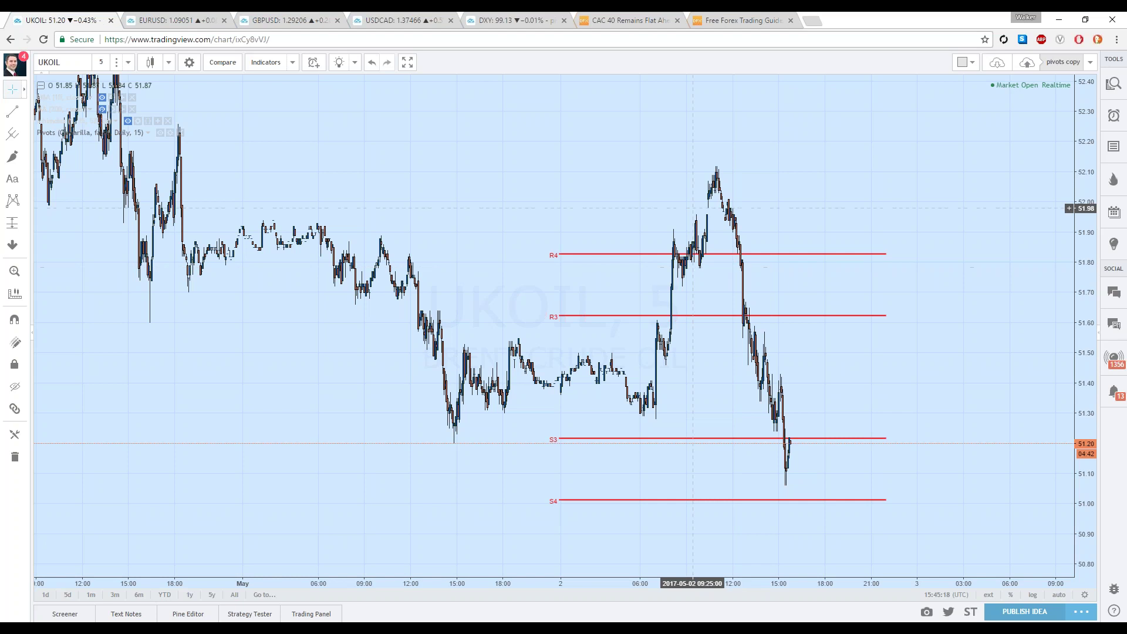
{"action": "left_click_drag", "start_coordinate": [358, 323], "coordinate": [534, 324]}
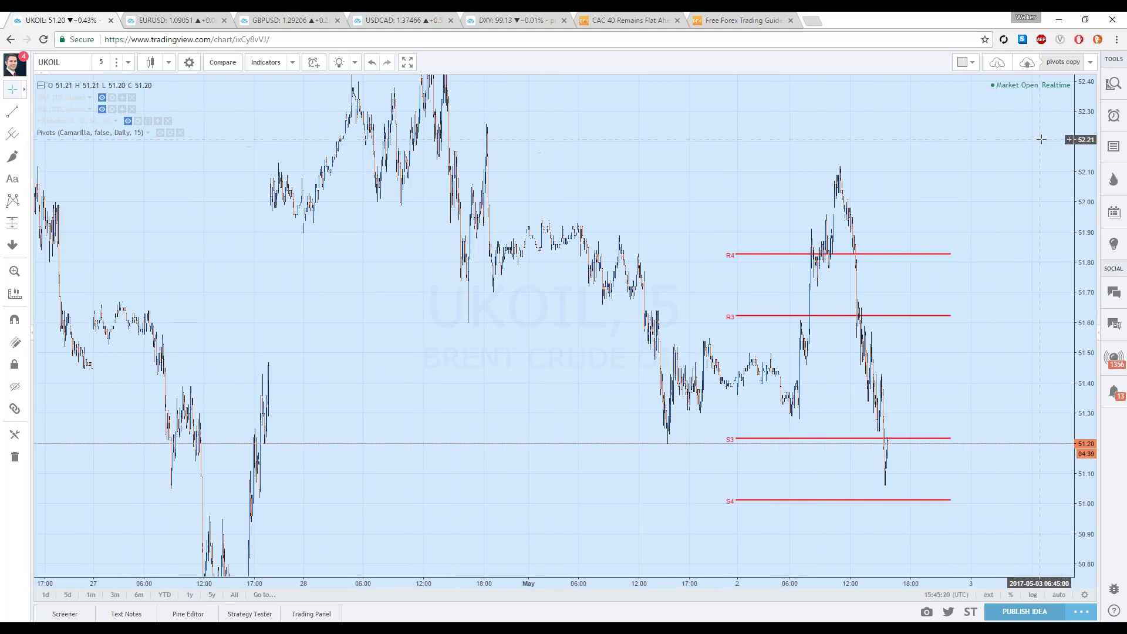
{"action": "scroll", "coordinate": [513, 153], "scroll_direction": "down", "scroll_amount": 5}
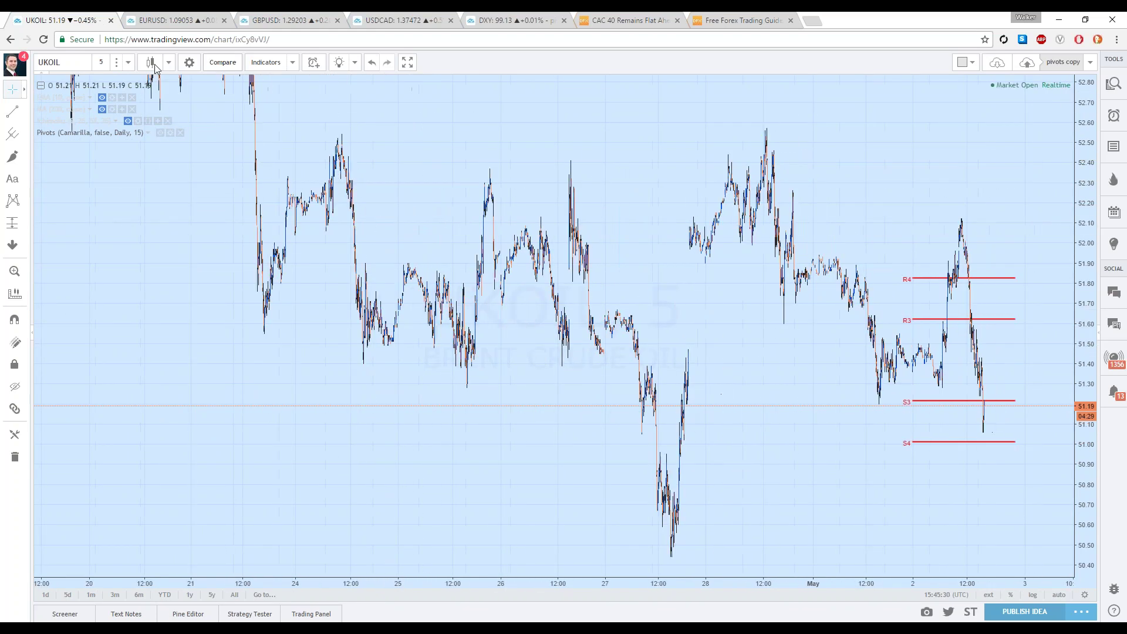
{"action": "left_click", "coordinate": [129, 63]}
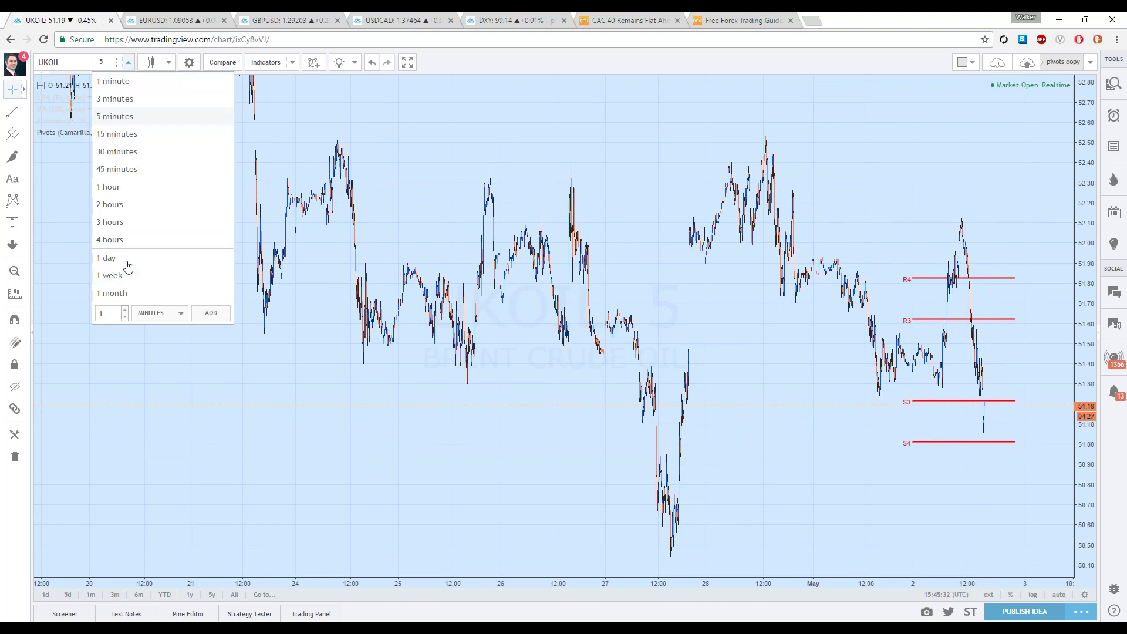
- Switch UKOIL to 1-day candles, auto-scale the price axis, and zoom to about a year
{"action": "left_click", "coordinate": [125, 258]}
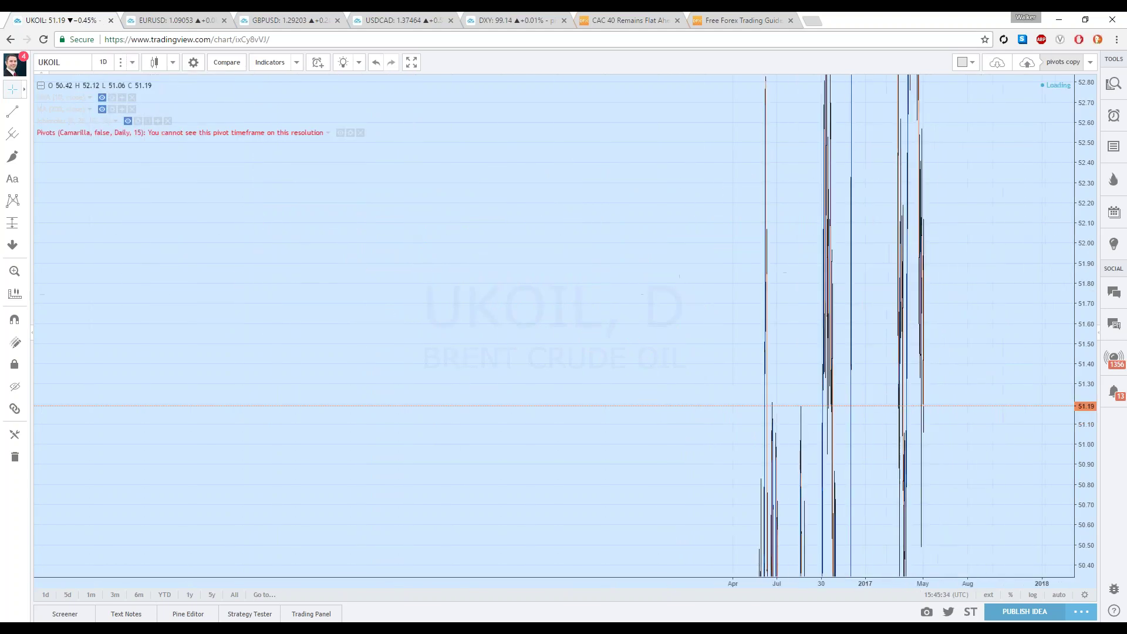
{"action": "right_click", "coordinate": [1086, 213]}
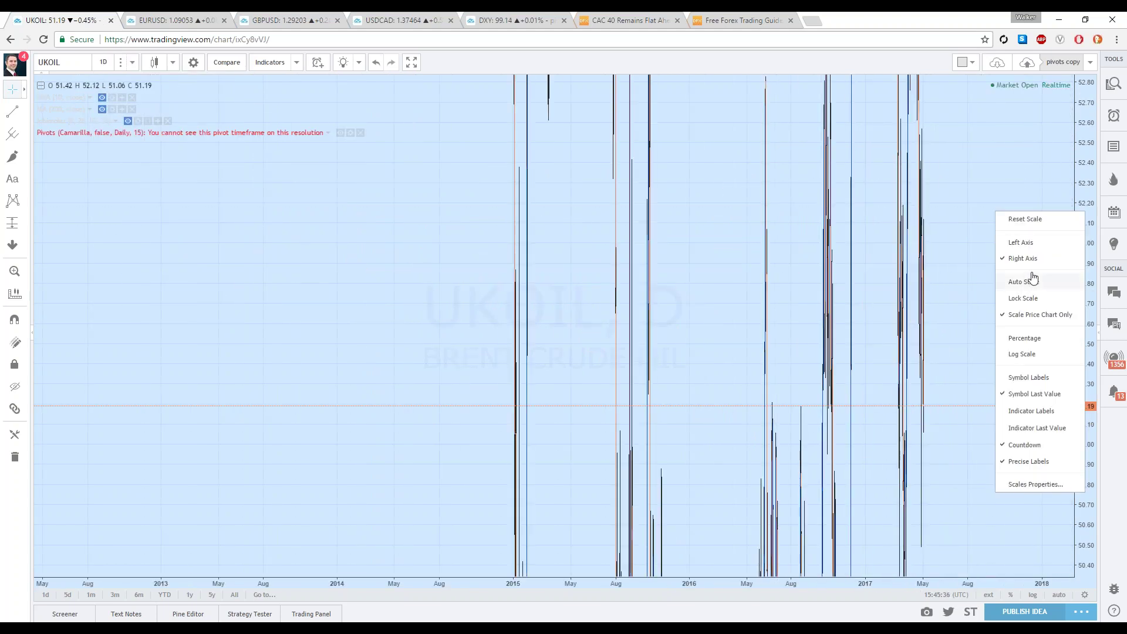
{"action": "left_click", "coordinate": [1031, 284]}
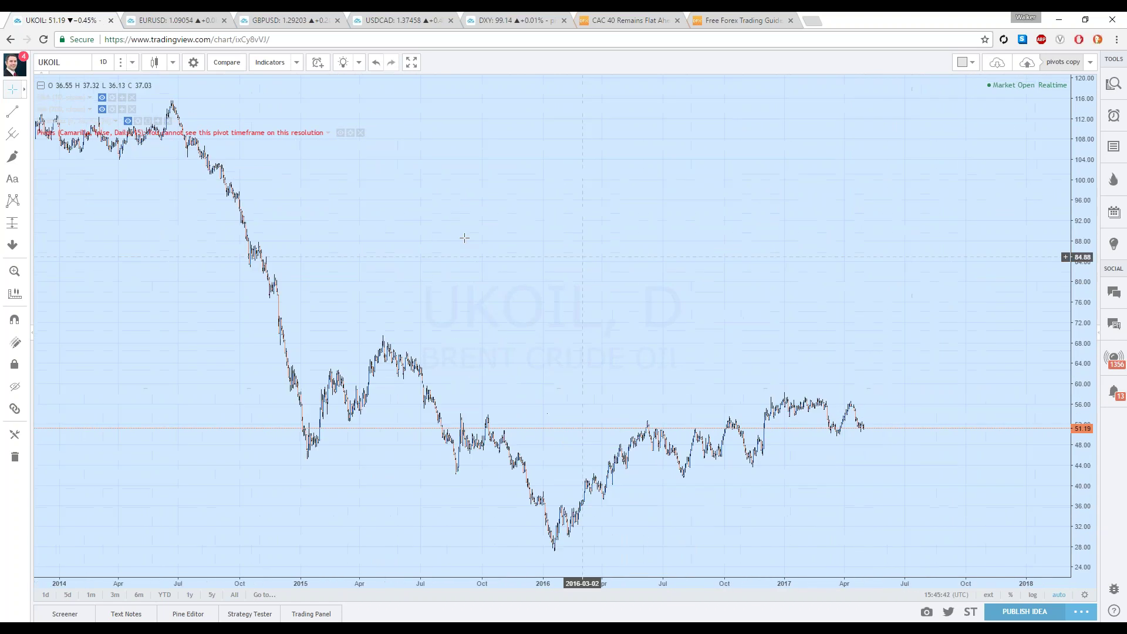
{"action": "scroll", "coordinate": [777, 408], "scroll_direction": "up", "scroll_amount": 3}
{"action": "scroll", "coordinate": [752, 352], "scroll_direction": "up", "scroll_amount": 3}
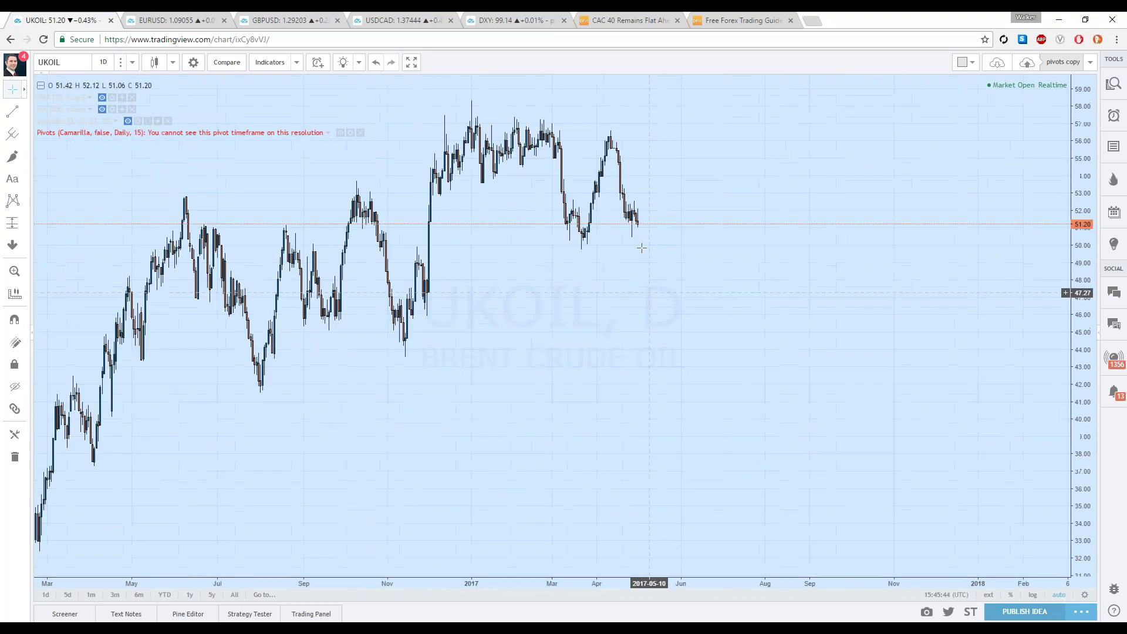
{"action": "scroll", "coordinate": [575, 187], "scroll_direction": "up", "scroll_amount": 1}
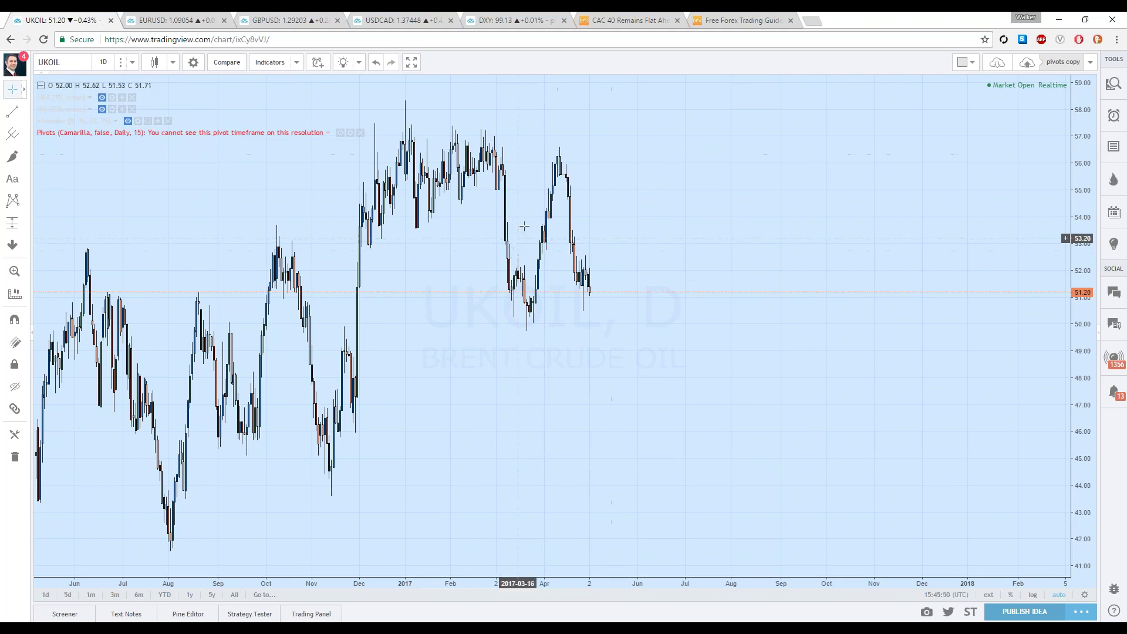
- Put UKOIL on 30-minute candles and zoom in so R4, R3, S3 and S4 reappear
{"action": "left_click_drag", "start_coordinate": [515, 238], "coordinate": [435, 200]}
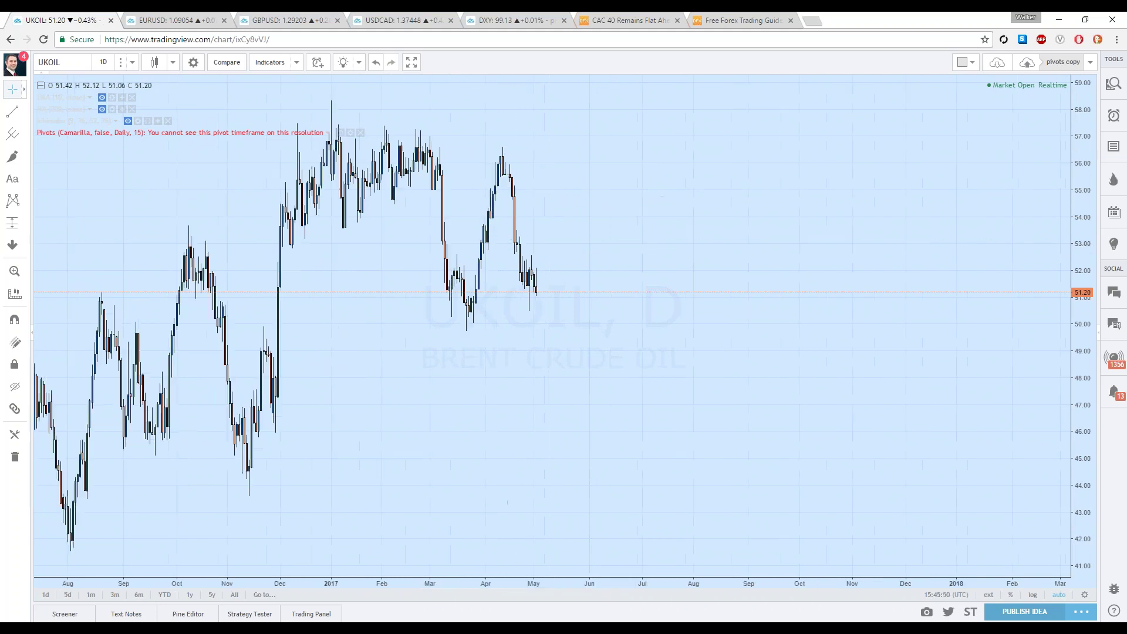
{"action": "left_click", "coordinate": [132, 64]}
{"action": "left_click", "coordinate": [147, 150]}
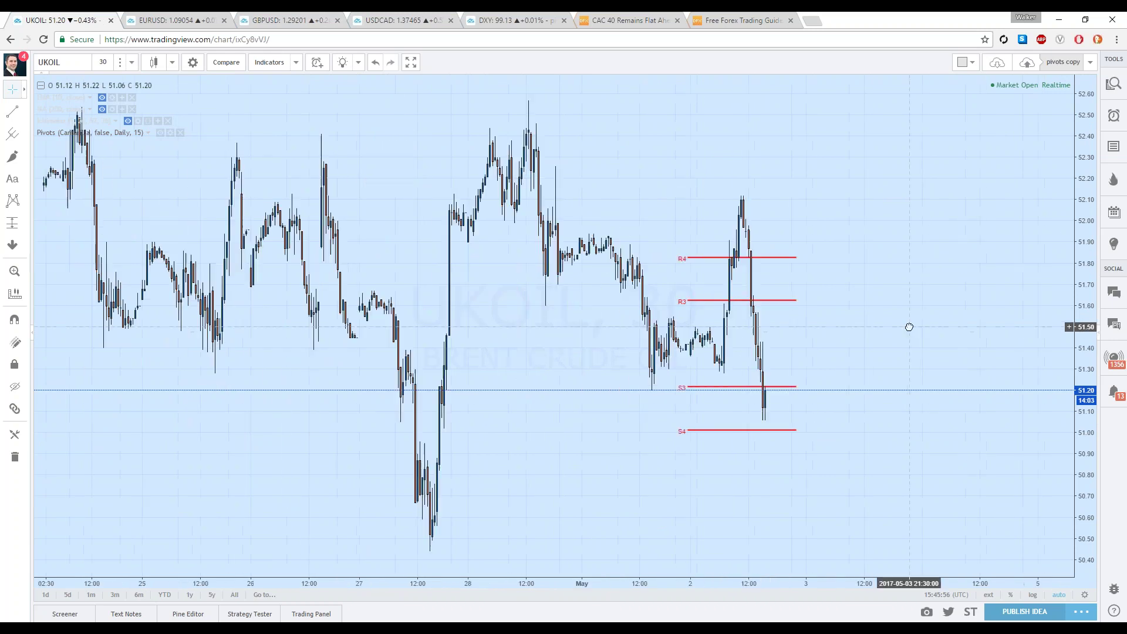
{"action": "scroll", "coordinate": [798, 331], "scroll_direction": "up", "scroll_amount": 3}
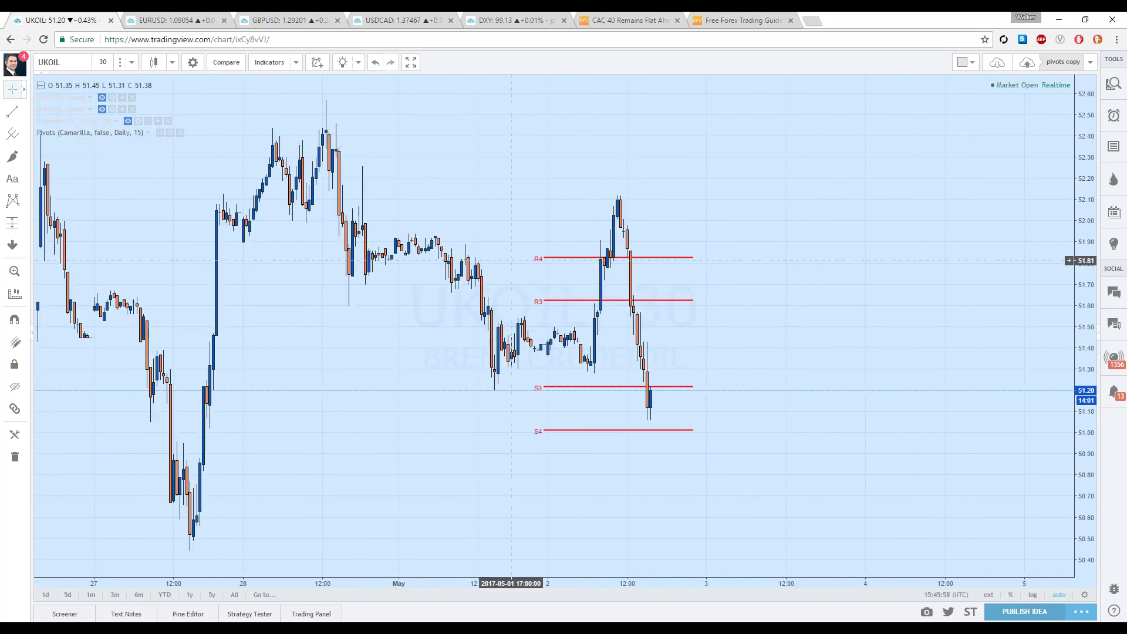
{"action": "left_click", "coordinate": [11, 156]}
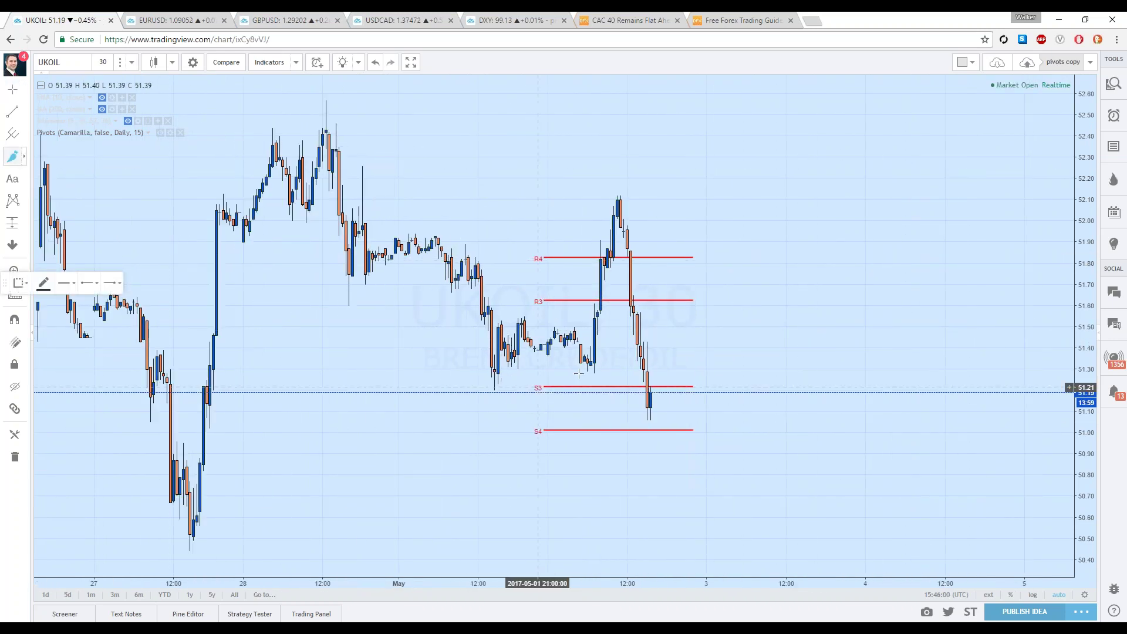
- Draw a freehand stroke tracing UKOIL's rally from near S3 up through R3
{"action": "left_click_drag", "start_coordinate": [580, 371], "coordinate": [612, 256]}
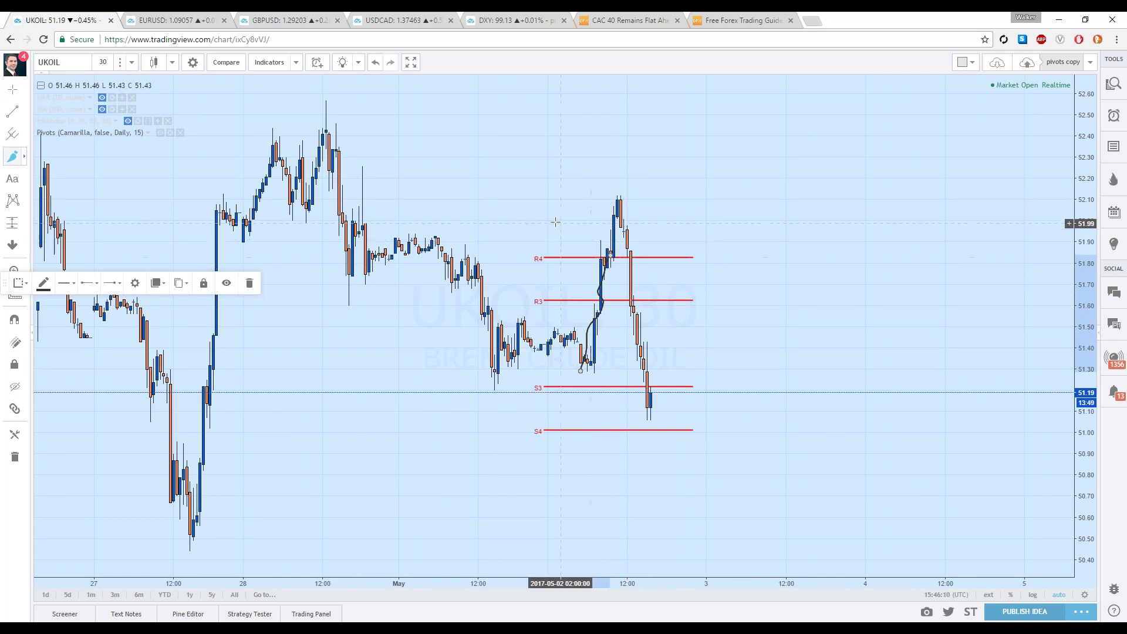
{"action": "left_click", "coordinate": [14, 222]}
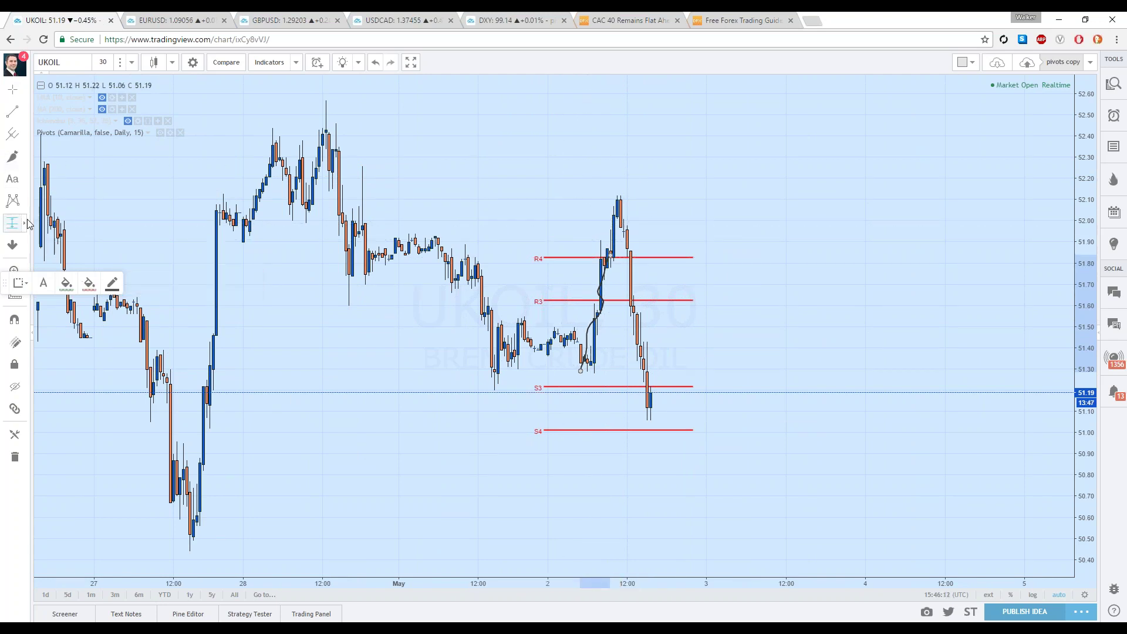
{"action": "left_click", "coordinate": [25, 223]}
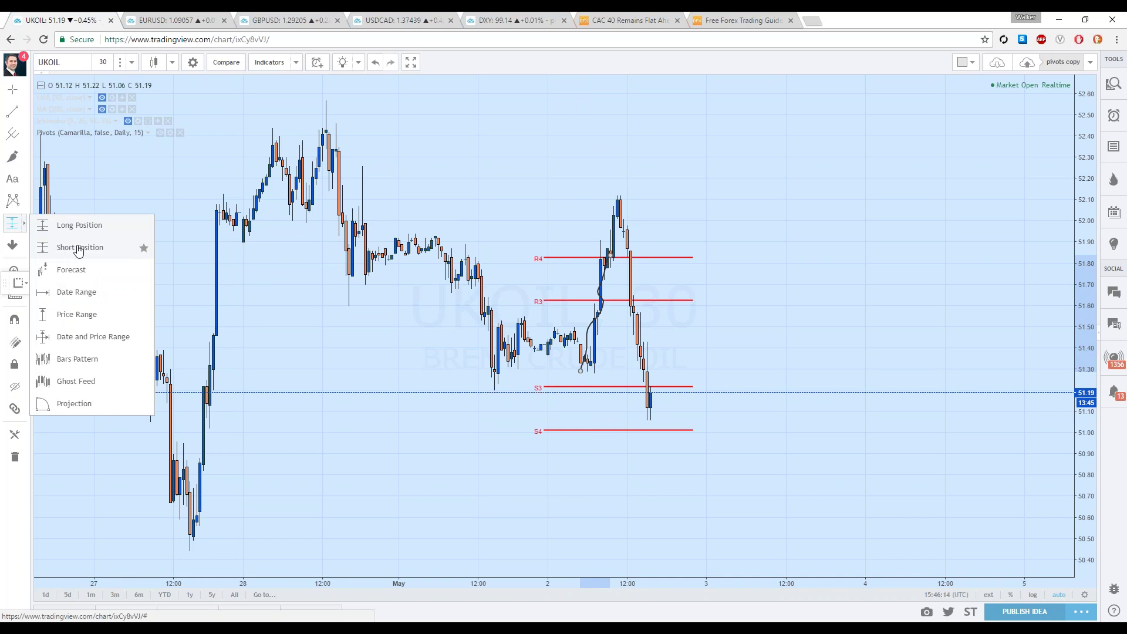
{"action": "left_click", "coordinate": [94, 248]}
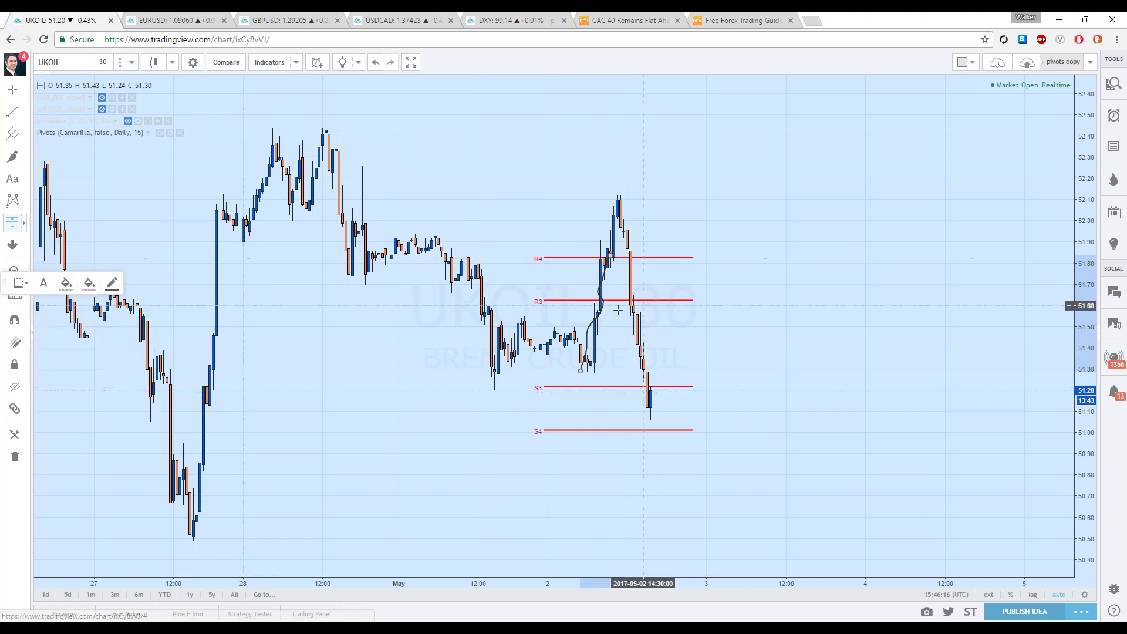
{"action": "left_click", "coordinate": [559, 302]}
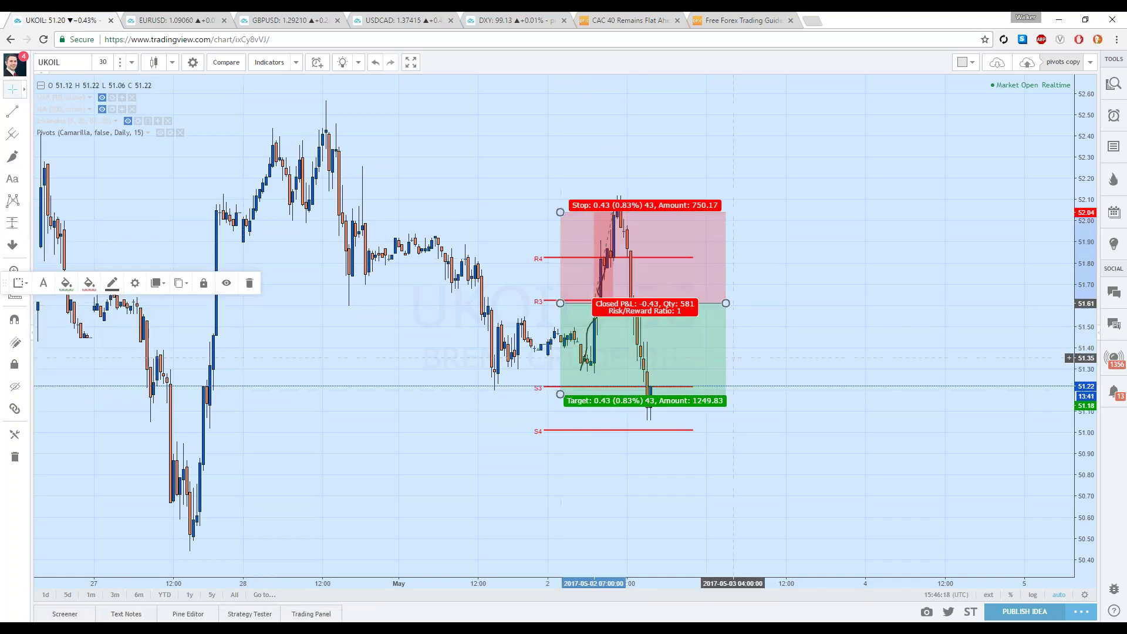
{"action": "left_click_drag", "start_coordinate": [723, 303], "coordinate": [610, 303]}
{"action": "left_click_drag", "start_coordinate": [560, 393], "coordinate": [560, 386]}
{"action": "mouse_move", "coordinate": [561, 206]}
{"action": "left_mouse_down"}
{"action": "mouse_move", "coordinate": [562, 251]}
{"action": "mouse_move", "coordinate": [598, 237]}
{"action": "left_mouse_up"}
{"action": "left_click_drag", "start_coordinate": [545, 431], "coordinate": [549, 387]}
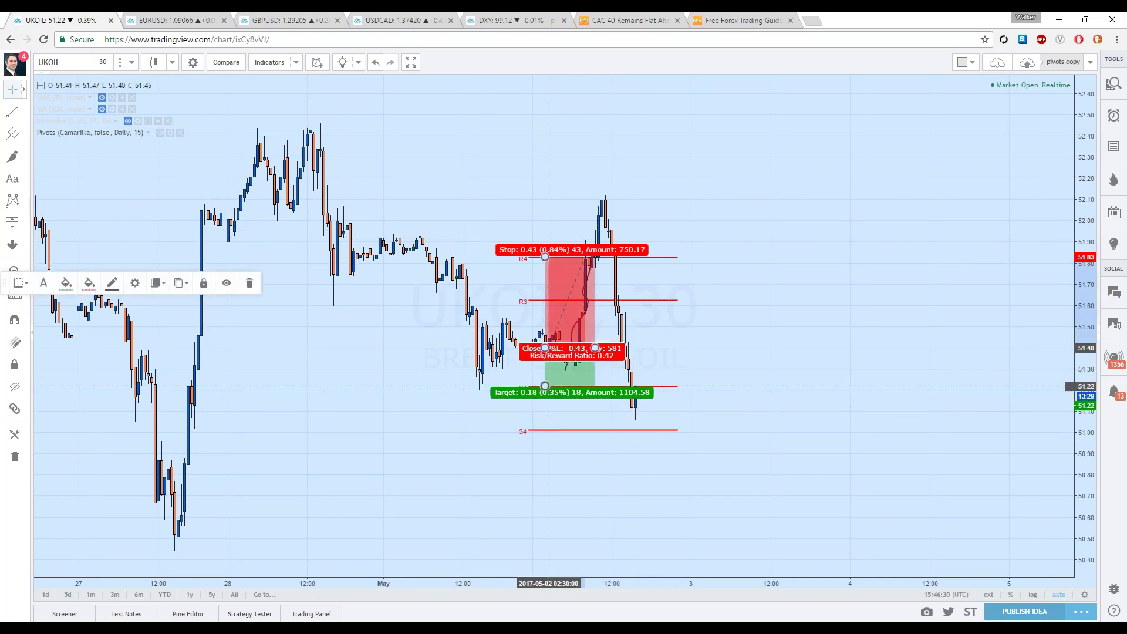
{"action": "left_click_drag", "start_coordinate": [598, 299], "coordinate": [641, 299]}
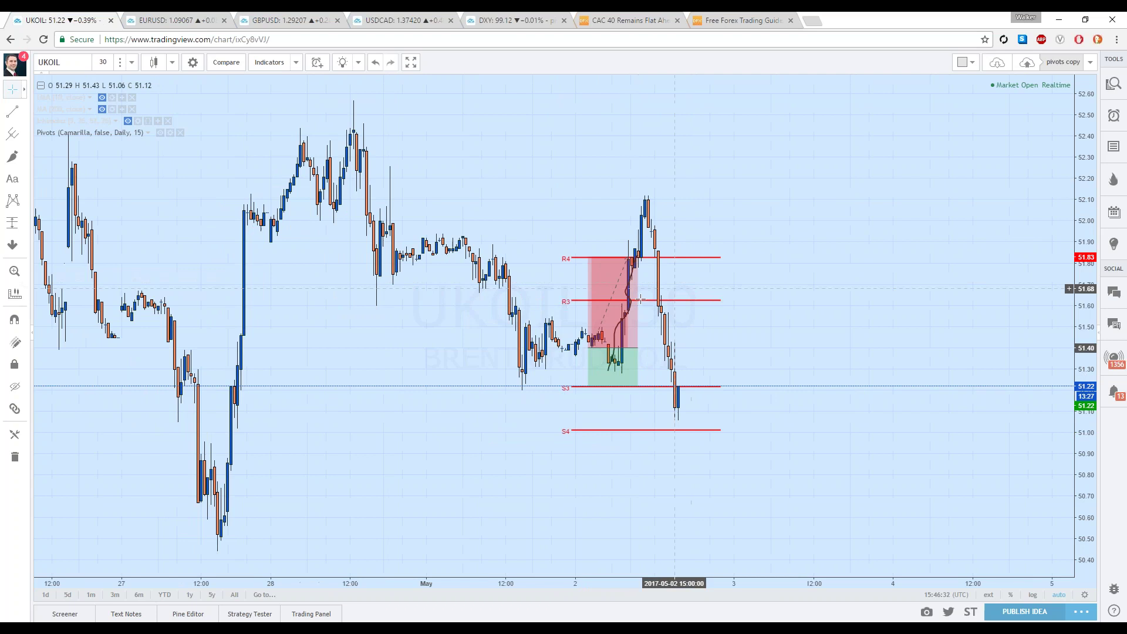
{"action": "mouse_move", "coordinate": [598, 354]}
{"action": "left_mouse_down"}
{"action": "mouse_move", "coordinate": [549, 333]}
{"action": "mouse_move", "coordinate": [521, 271]}
{"action": "mouse_move", "coordinate": [521, 320]}
{"action": "mouse_move", "coordinate": [520, 280]}
{"action": "mouse_move", "coordinate": [469, 267]}
{"action": "left_mouse_up"}
{"action": "key", "text": "Delete"}
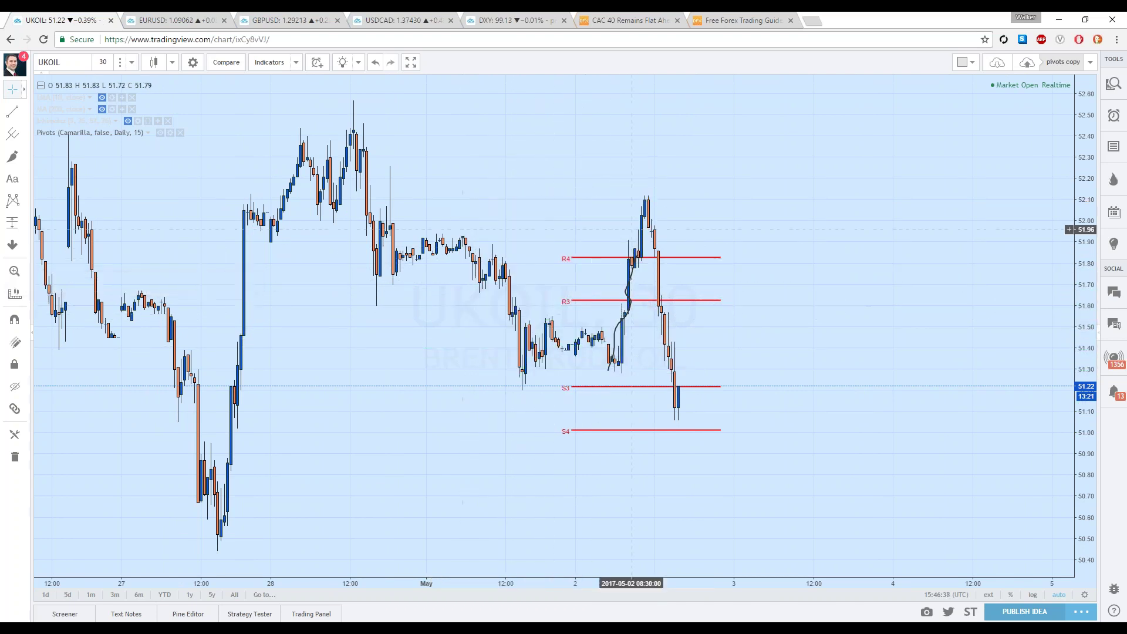
- Place a red Verdana 28 'Range' text label between R3 and S3, right of the candles
{"action": "left_click", "coordinate": [13, 180]}
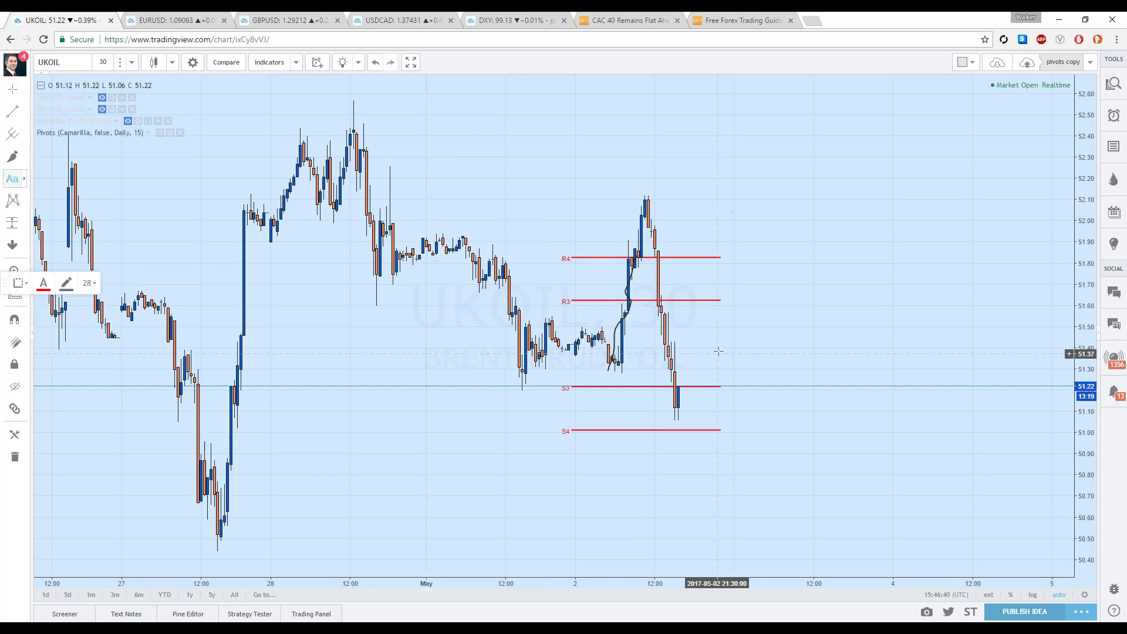
{"action": "left_click", "coordinate": [714, 347]}
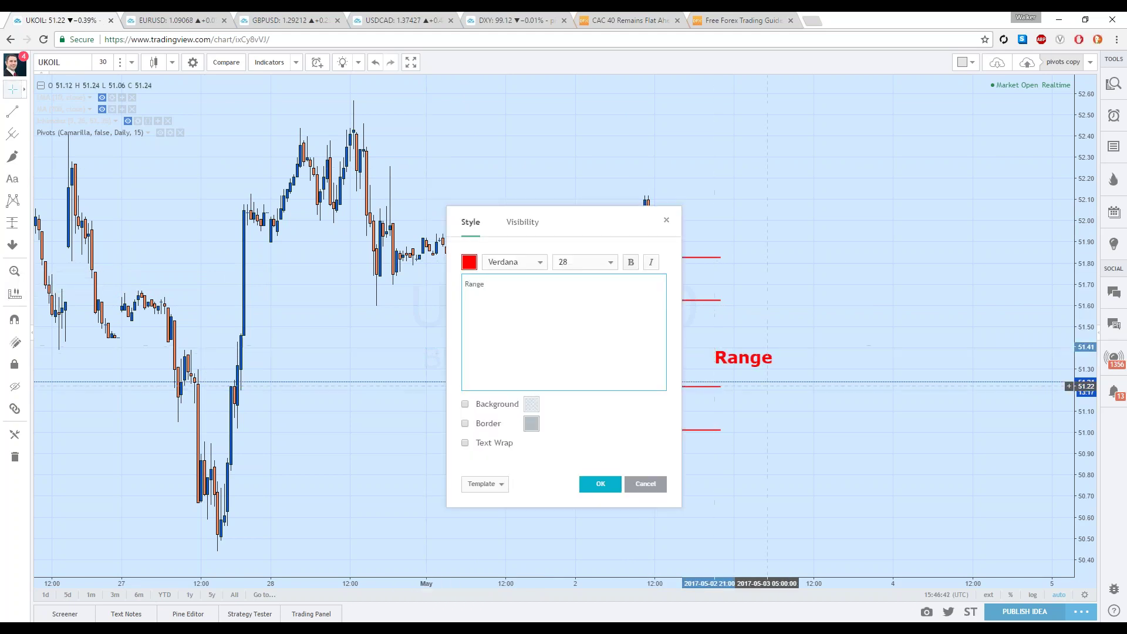
{"action": "left_click", "coordinate": [619, 487]}
{"action": "left_click", "coordinate": [609, 488]}
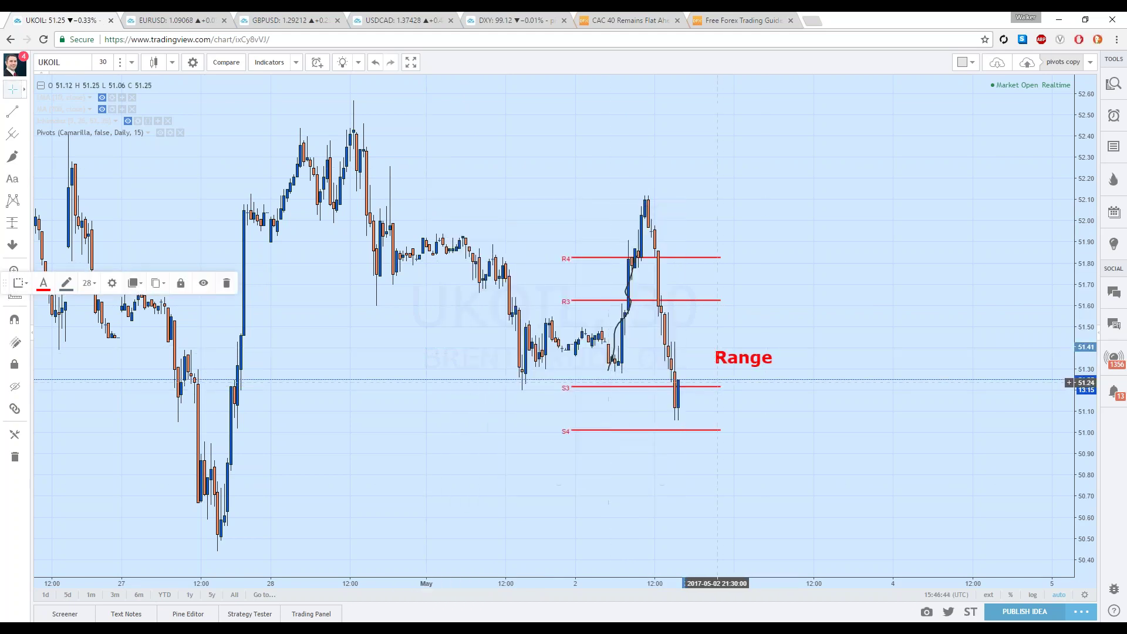
{"action": "left_click_drag", "start_coordinate": [729, 353], "coordinate": [724, 325]}
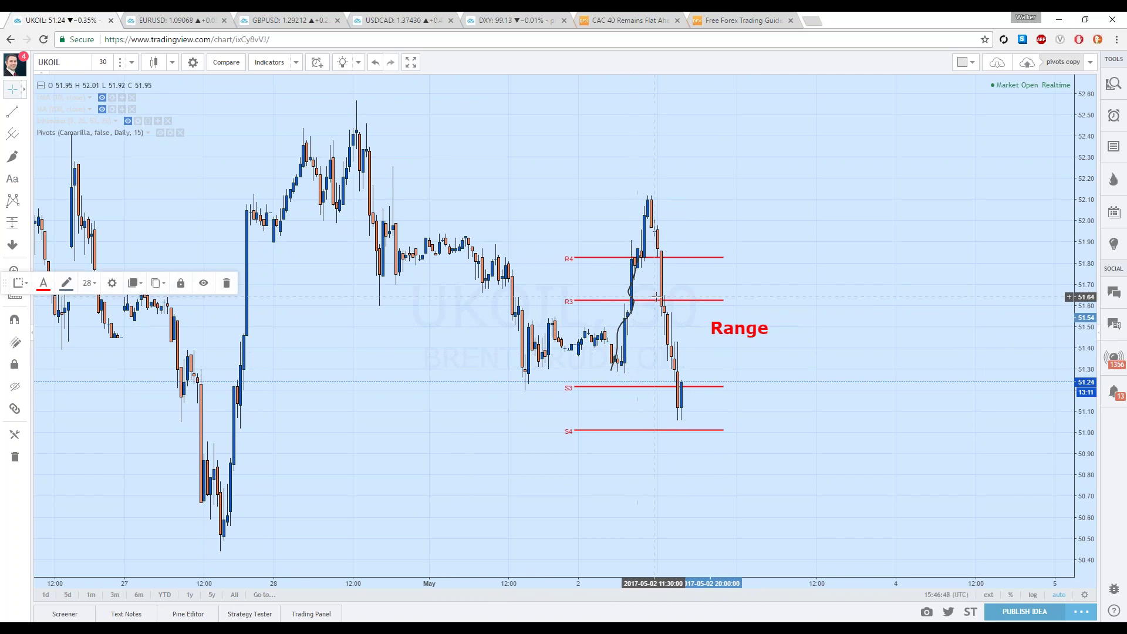
{"action": "left_click", "coordinate": [24, 225]}
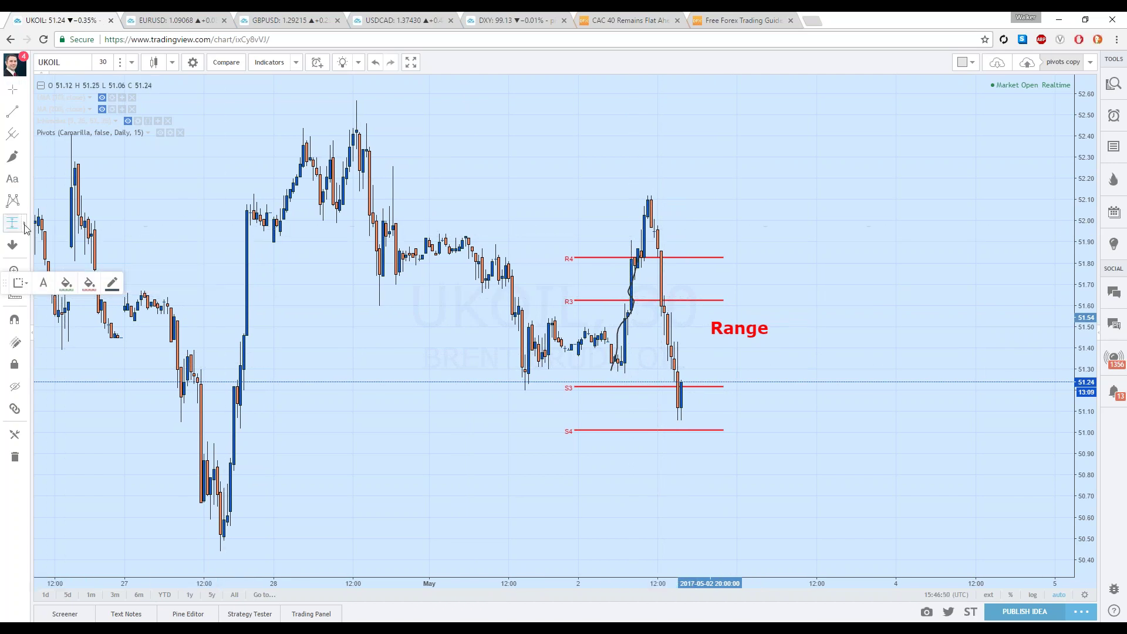
{"action": "left_click", "coordinate": [24, 224]}
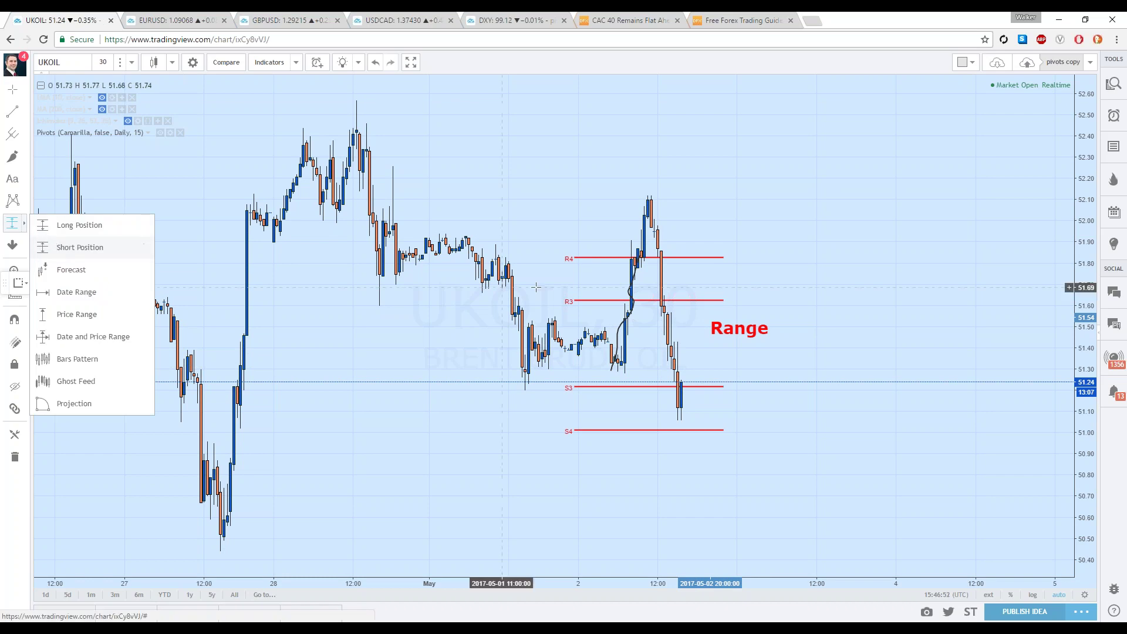
{"action": "left_click", "coordinate": [652, 300]}
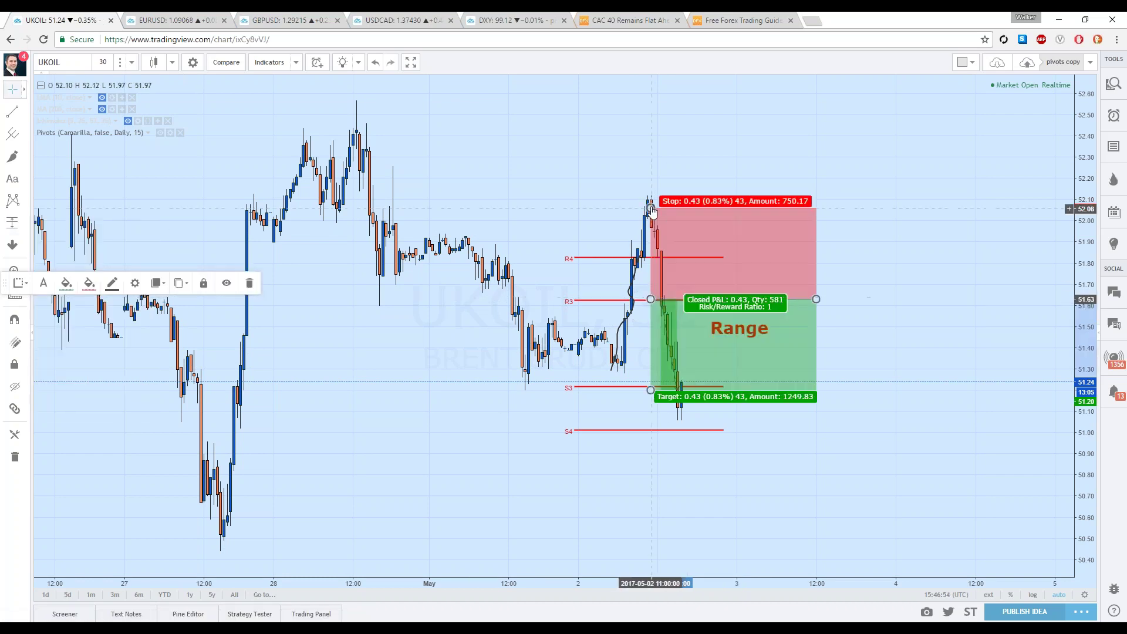
{"action": "left_click_drag", "start_coordinate": [650, 196], "coordinate": [658, 257]}
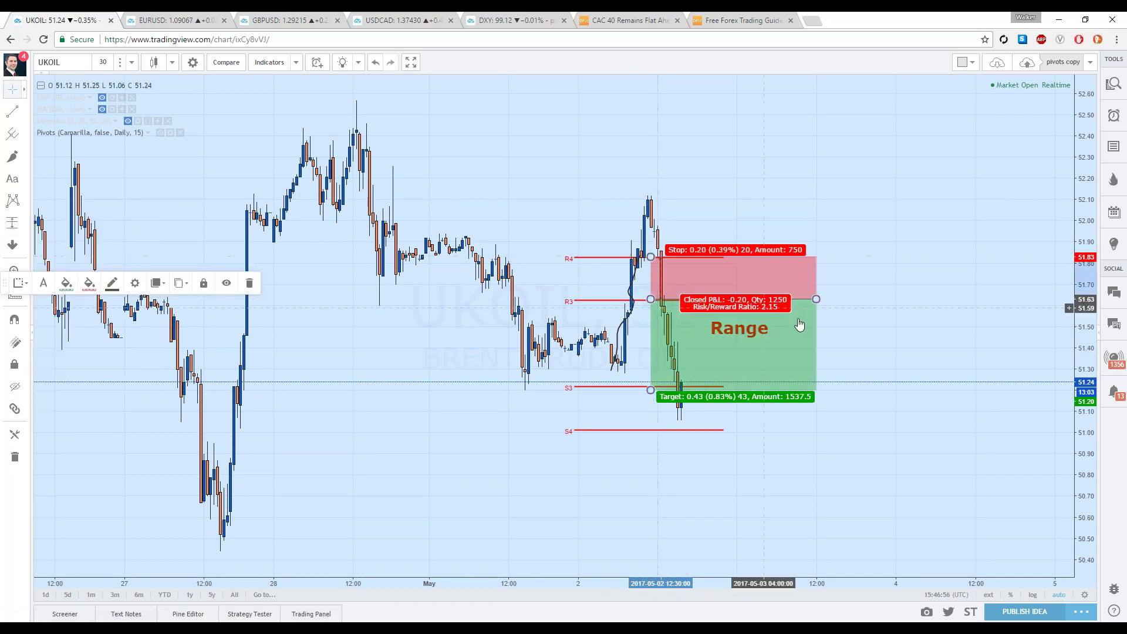
{"action": "left_click_drag", "start_coordinate": [816, 299], "coordinate": [697, 306]}
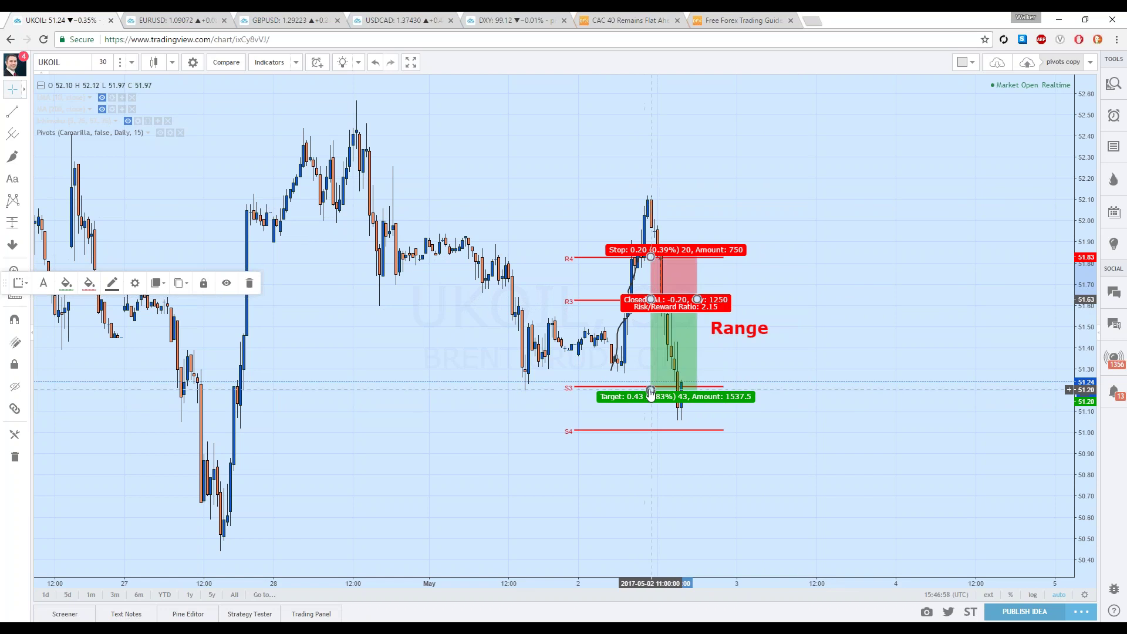
{"action": "left_click_drag", "start_coordinate": [650, 390], "coordinate": [651, 384]}
{"action": "key", "text": "Delete"}
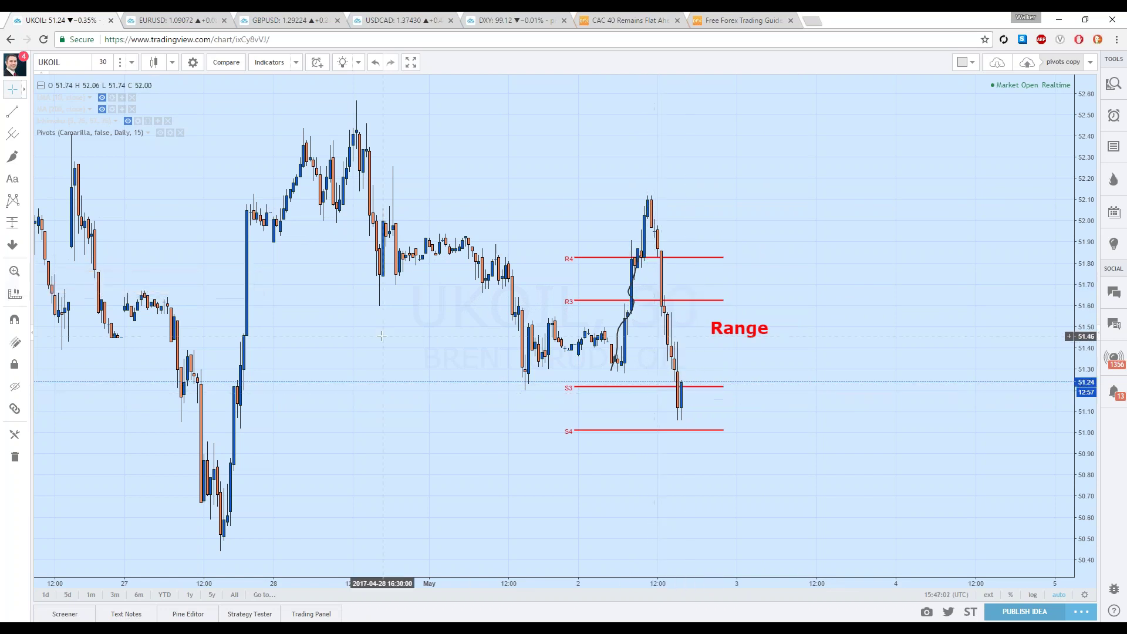
- Draw a narrowed long position entered at S3, with its target at R3 and stop at S4
{"action": "left_click", "coordinate": [24, 223]}
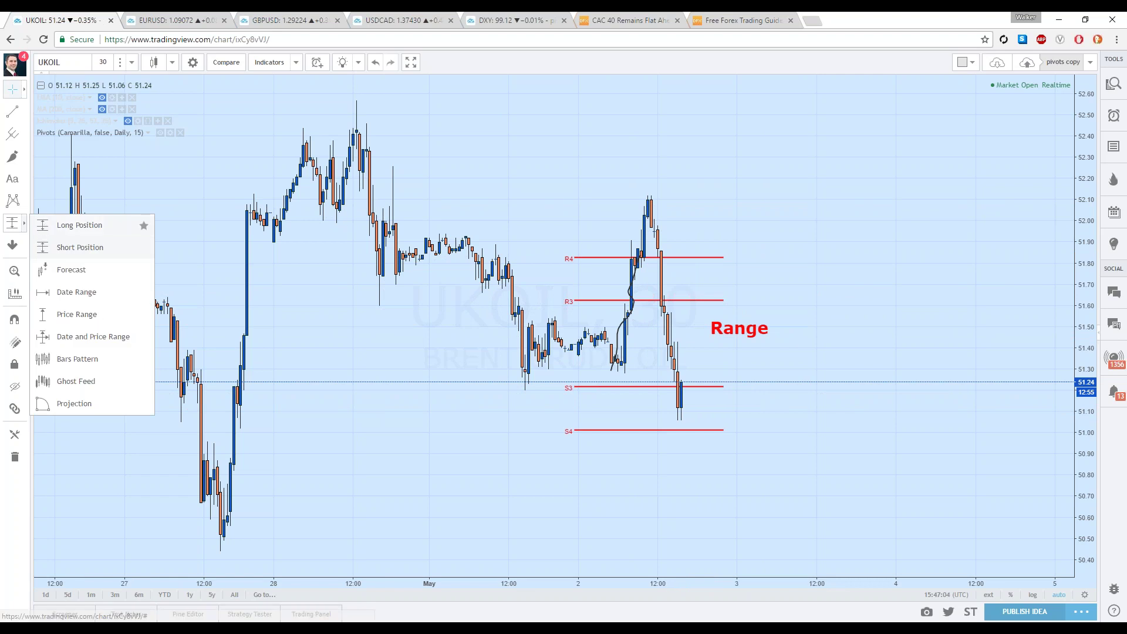
{"action": "left_click", "coordinate": [70, 225]}
{"action": "left_click", "coordinate": [660, 388]}
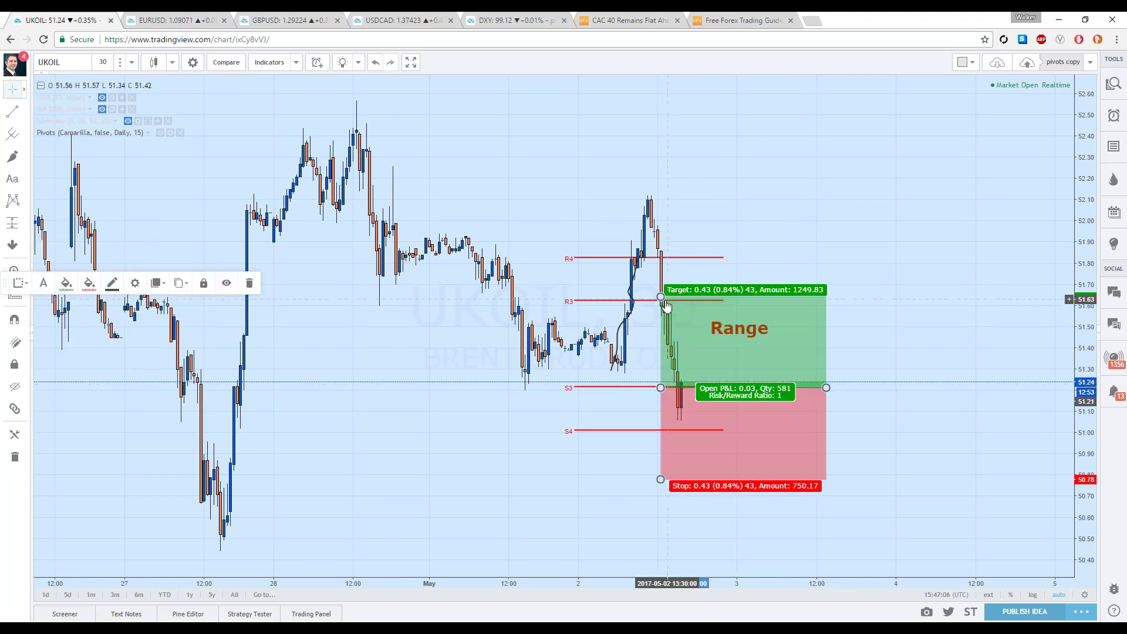
{"action": "left_click_drag", "start_coordinate": [665, 300], "coordinate": [661, 300]}
{"action": "left_click_drag", "start_coordinate": [826, 387], "coordinate": [717, 373]}
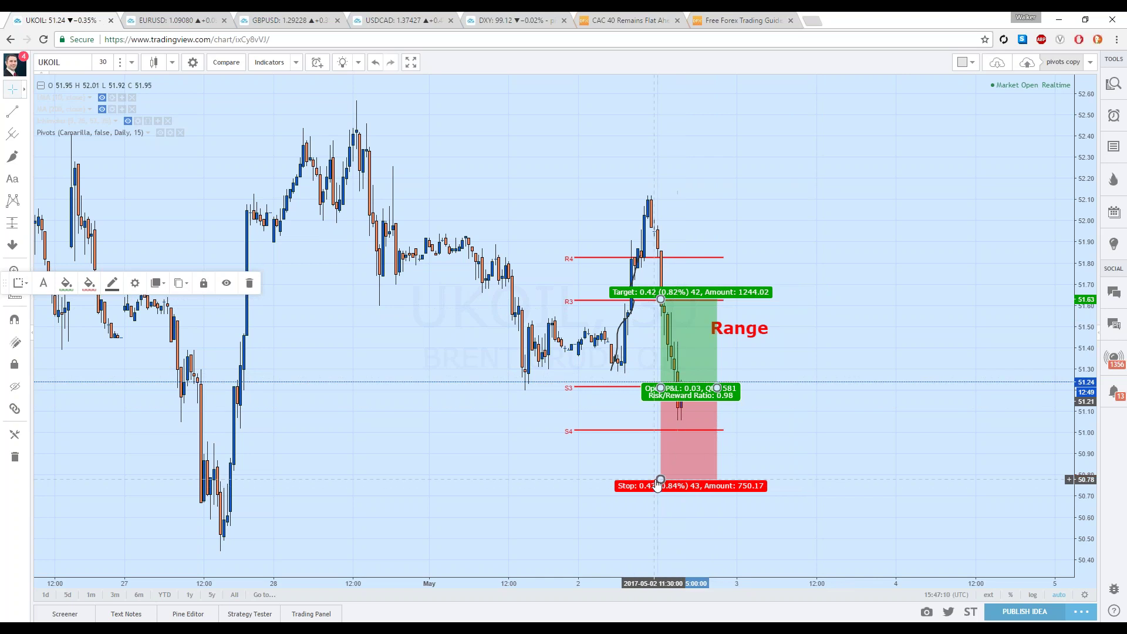
{"action": "left_click_drag", "start_coordinate": [661, 479], "coordinate": [668, 431]}
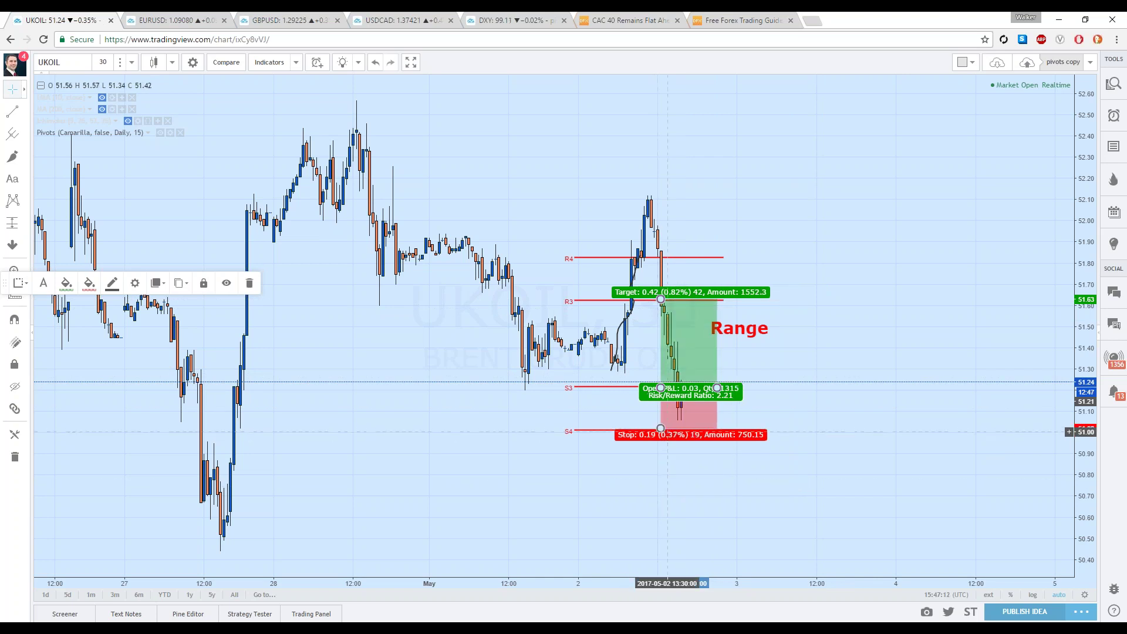
{"action": "left_click", "coordinate": [669, 464]}
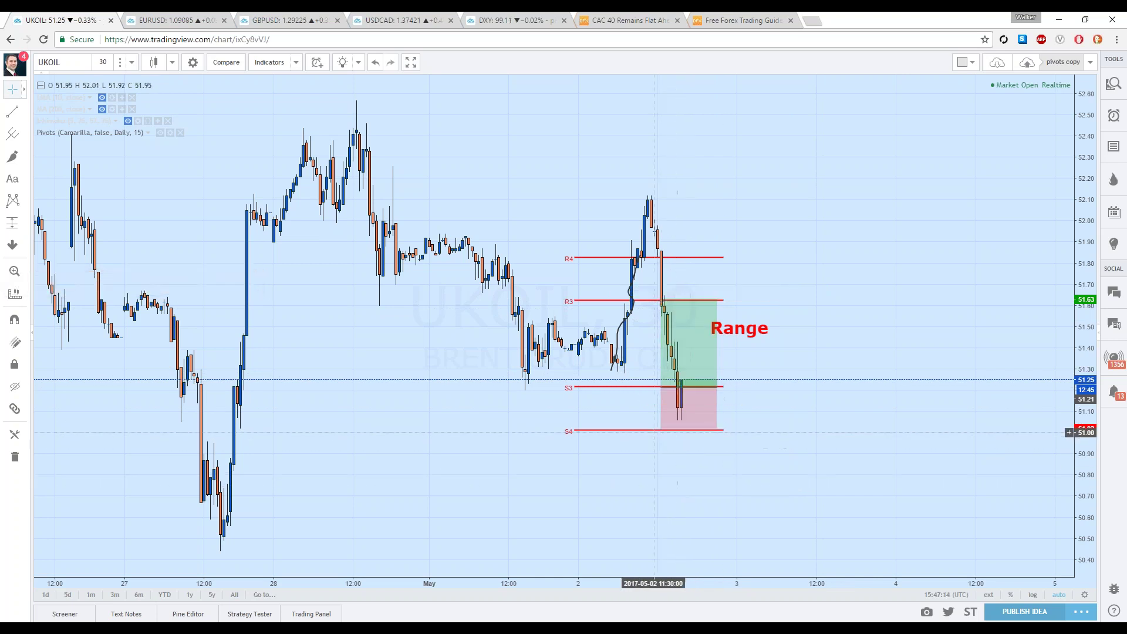
{"action": "mouse_move", "coordinate": [694, 301]}
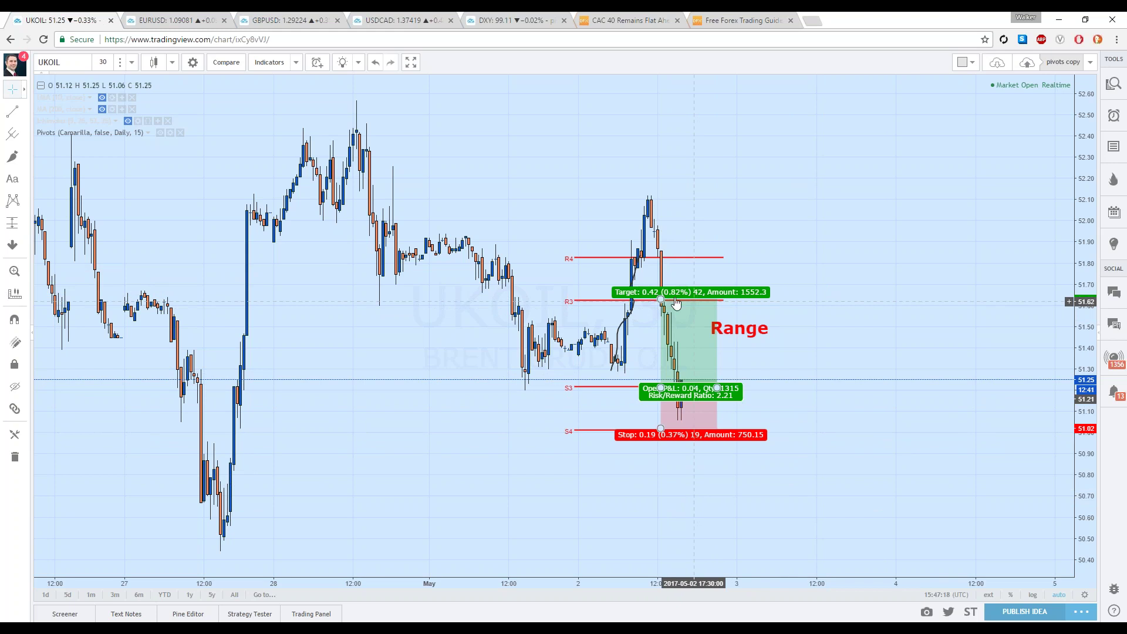
{"action": "scroll", "coordinate": [490, 300], "scroll_direction": "up", "scroll_amount": 1}
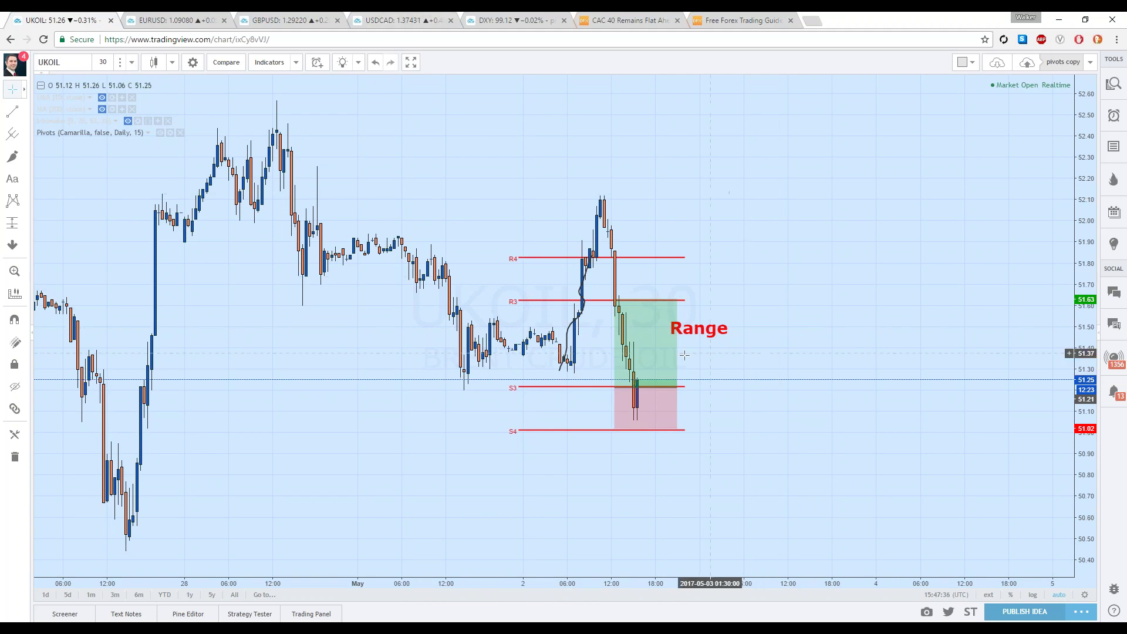
{"action": "left_click", "coordinate": [670, 314]}
{"action": "left_click", "coordinate": [728, 370]}
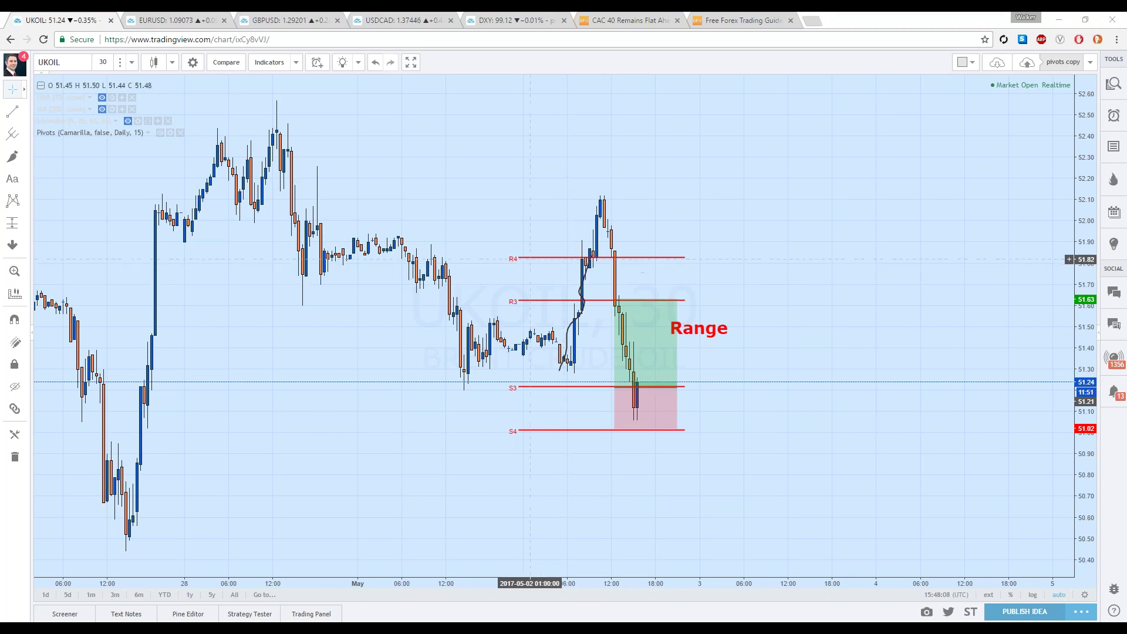
{"action": "left_click", "coordinate": [172, 62]}
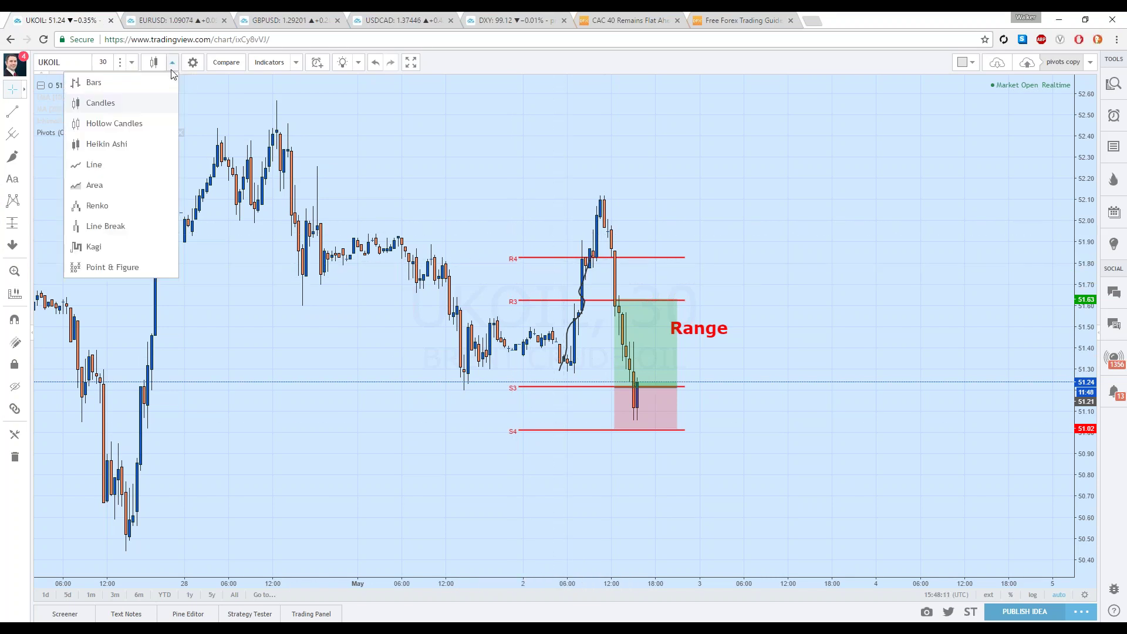
- Leave the chart style unchanged and show UKOIL in 4-hour bars
{"action": "left_click", "coordinate": [436, 188]}
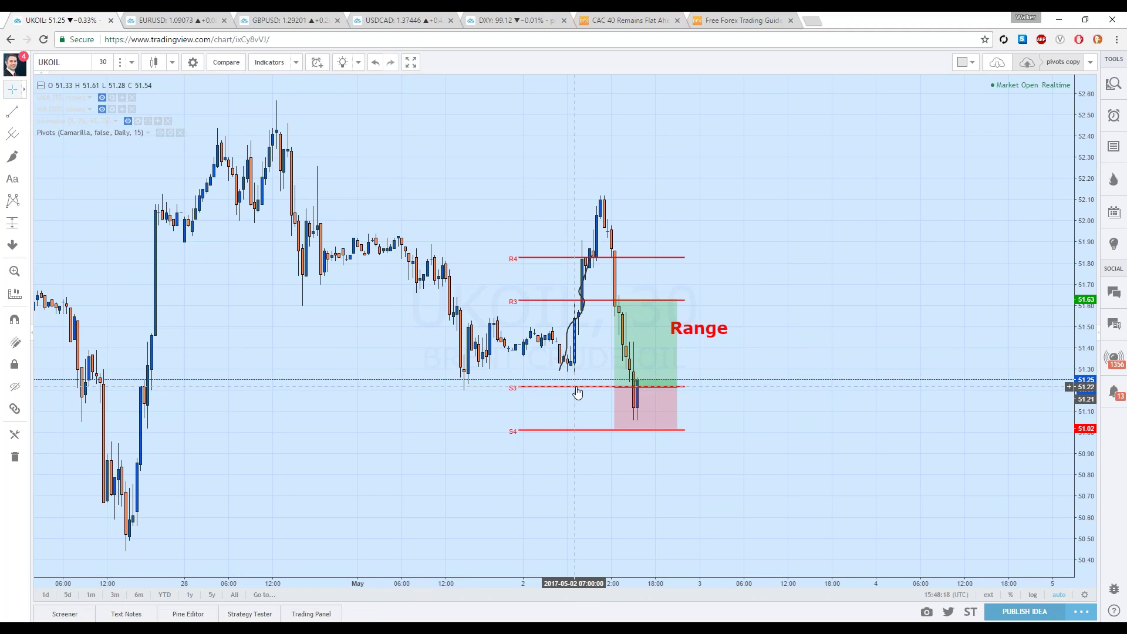
{"action": "left_click", "coordinate": [131, 62]}
{"action": "left_click", "coordinate": [150, 238]}
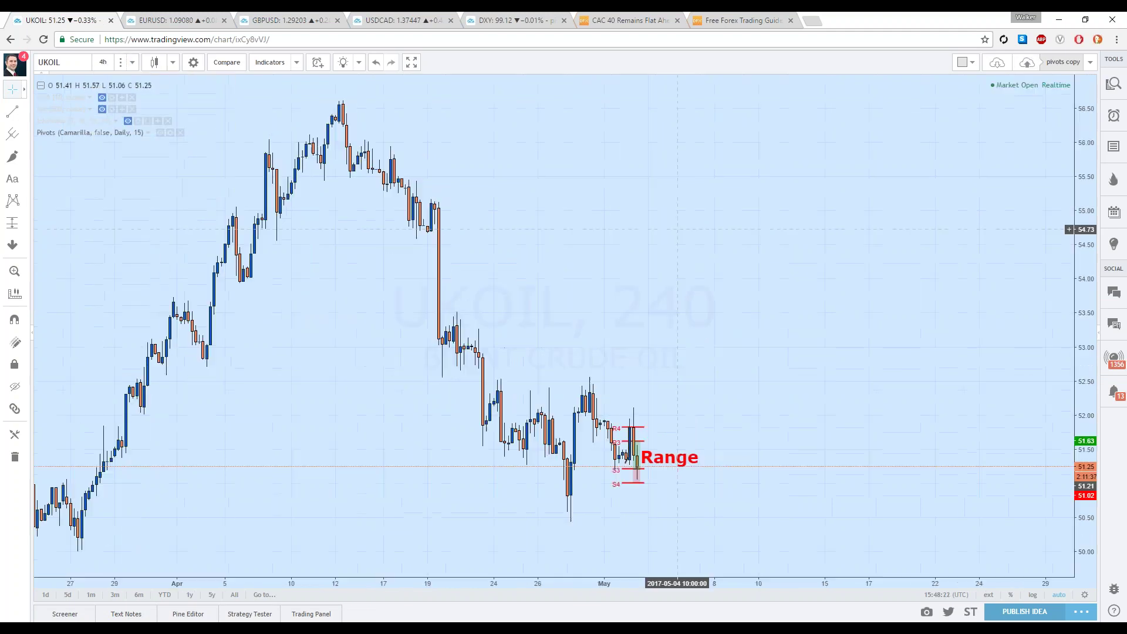
- Move the Range label just right of the pivot lines and pan to recent bars
{"action": "left_click_drag", "start_coordinate": [621, 480], "coordinate": [666, 461]}
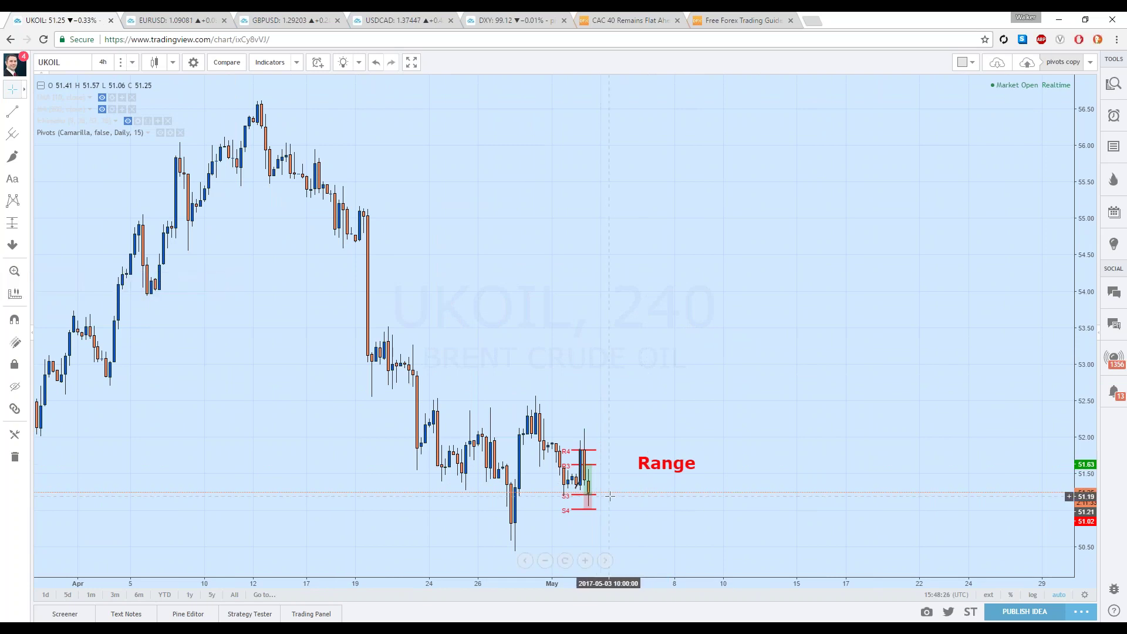
{"action": "left_click_drag", "start_coordinate": [617, 495], "coordinate": [712, 454]}
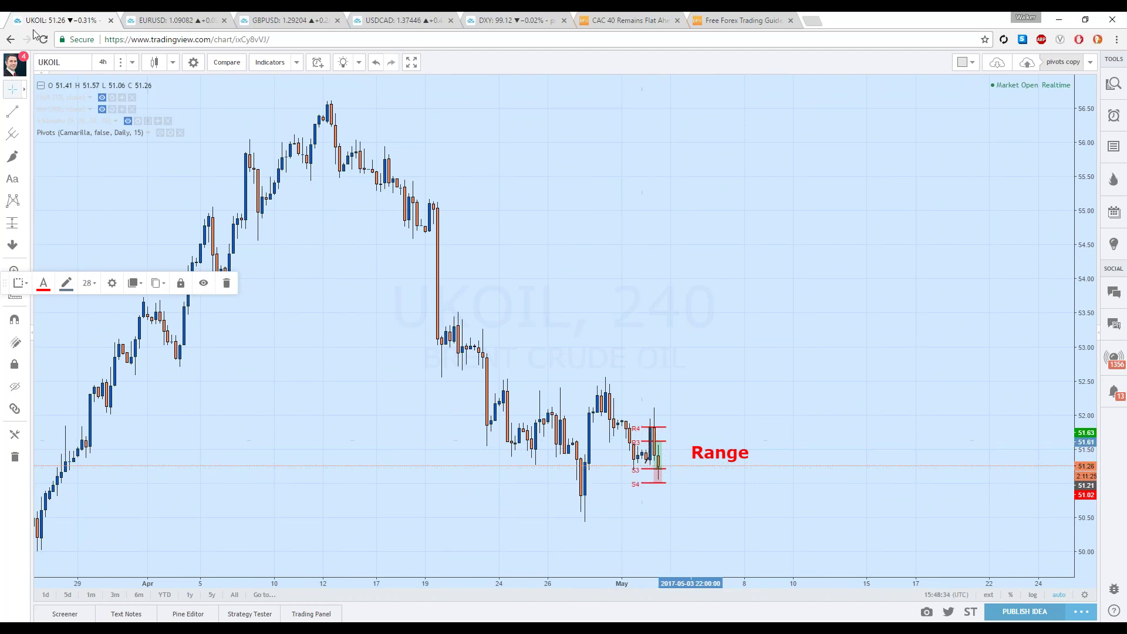
{"action": "left_click", "coordinate": [132, 63]}
- Show UKOIL in 1-minute bars, with price at 51.27 near the S3 long entry
{"action": "left_click", "coordinate": [129, 86]}
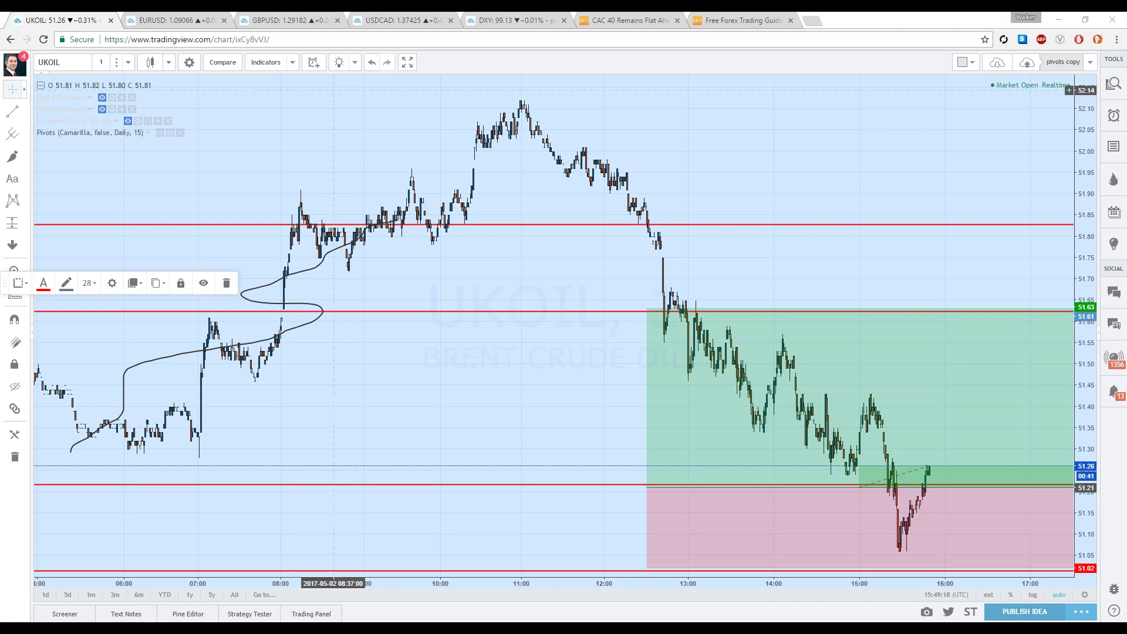
{"action": "left_click", "coordinate": [128, 63]}
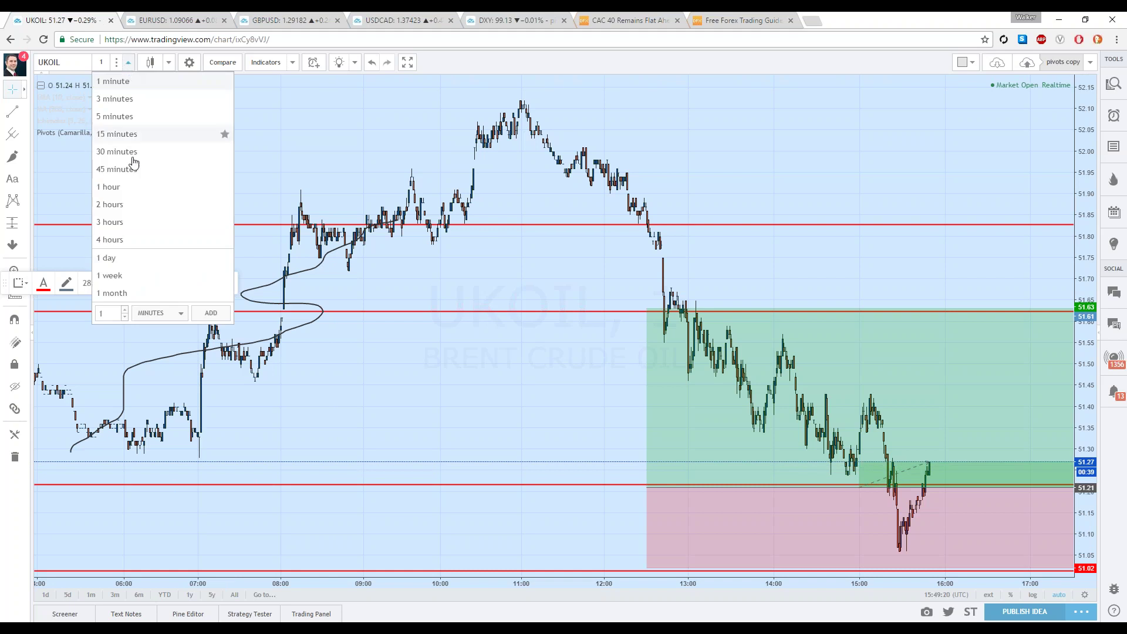
- Return UKOIL to 30-minute bars and zoom in on recent bars near the S3 entry
{"action": "left_click", "coordinate": [132, 151]}
{"action": "scroll", "coordinate": [783, 388], "scroll_direction": "up", "scroll_amount": 5}
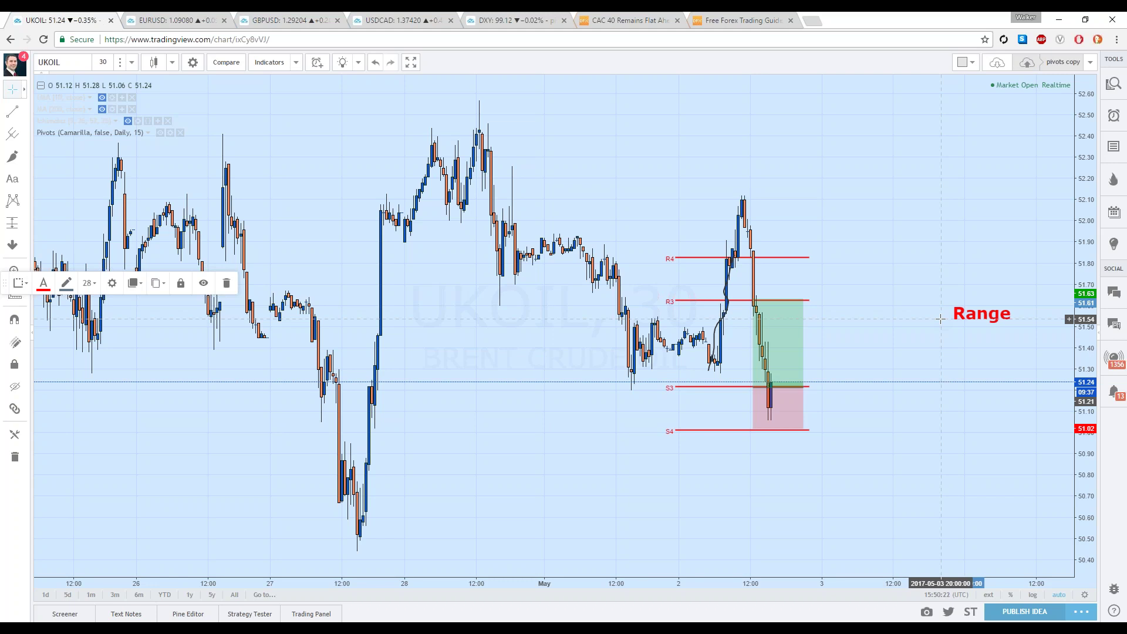
{"action": "mouse_move", "coordinate": [780, 355]}
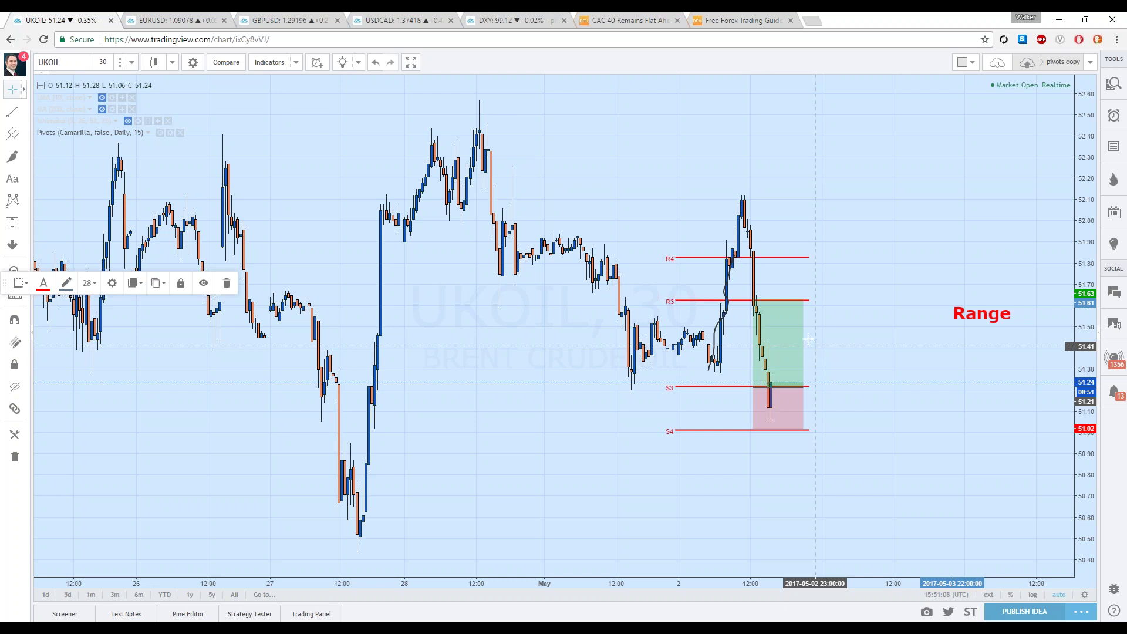
- Change the chart's symbol to the CADCHF pair
{"action": "left_click", "coordinate": [75, 64]}
{"action": "type", "text": "C"}
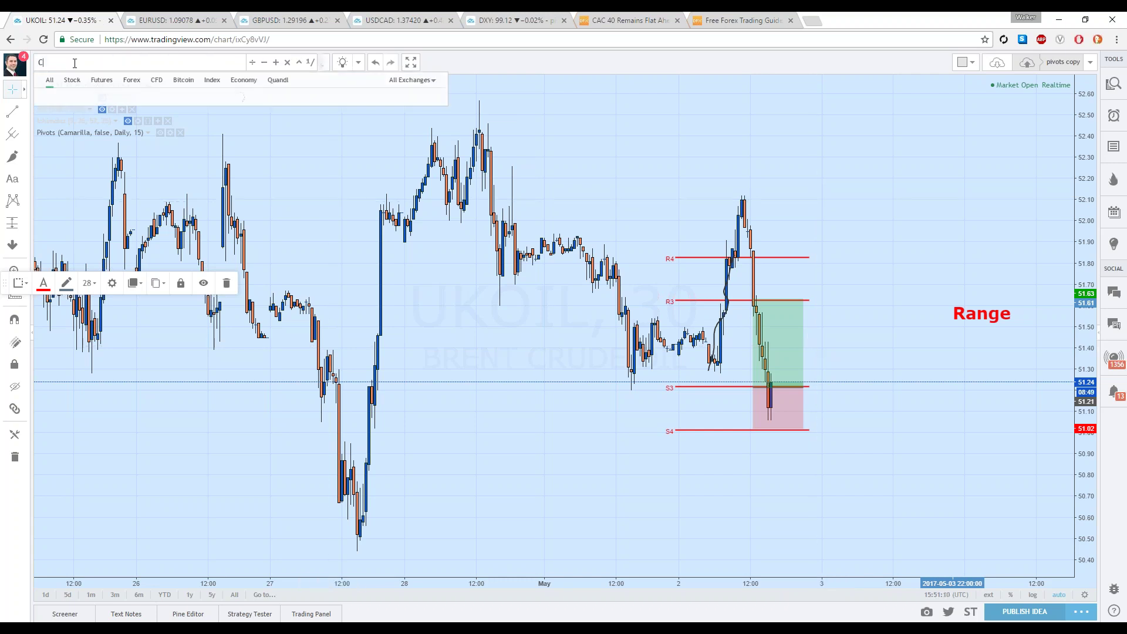
{"action": "type", "text": "ADCHF"}
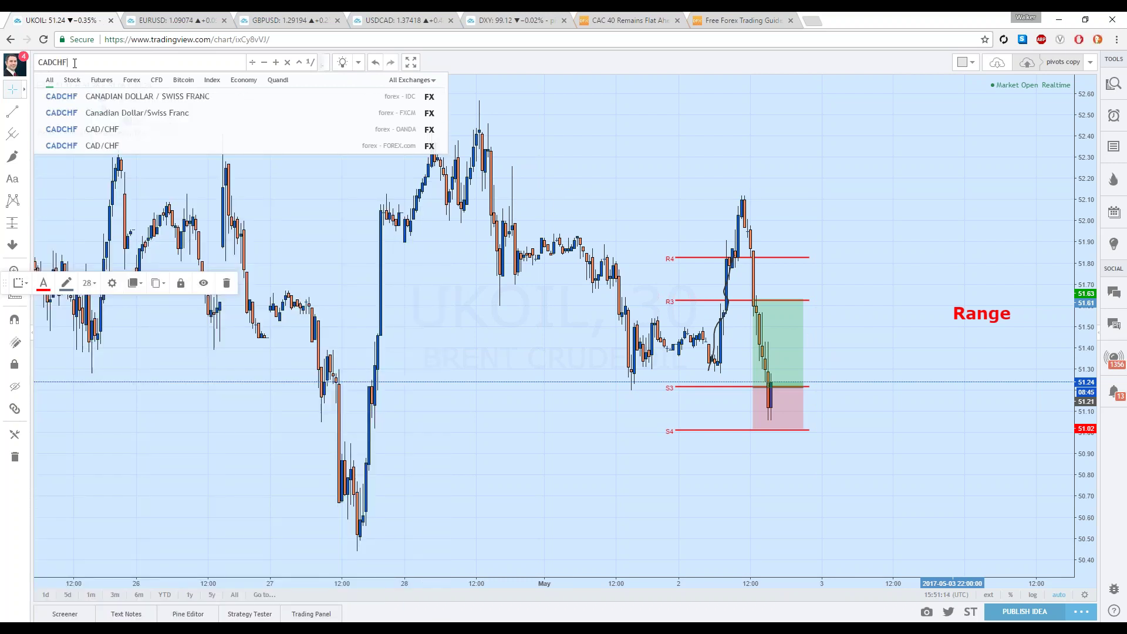
{"action": "left_click", "coordinate": [127, 95]}
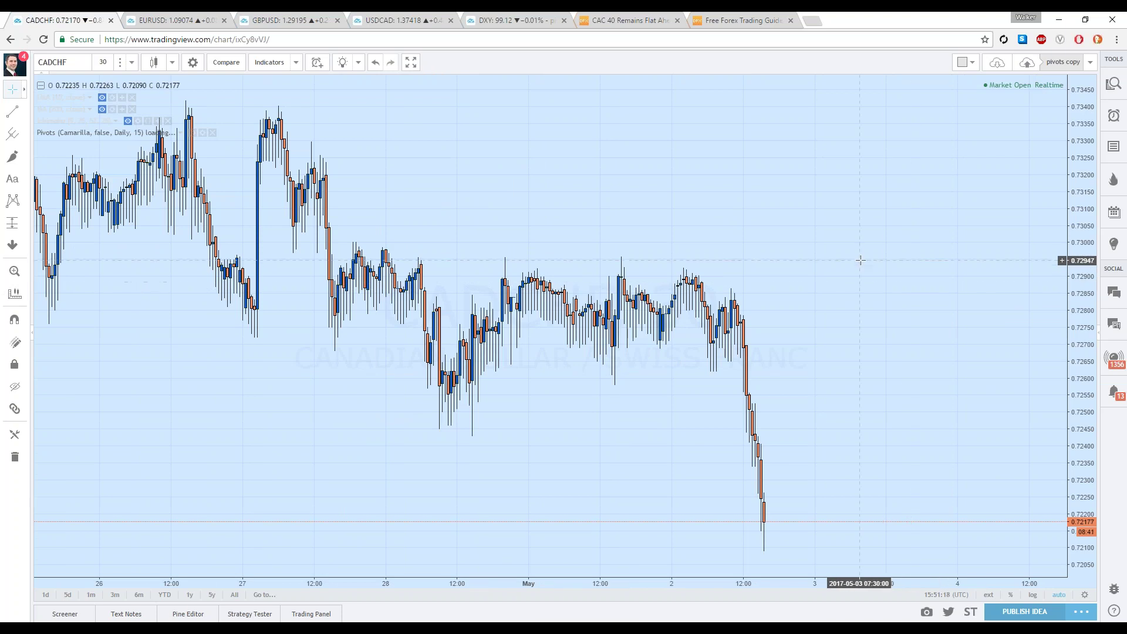
- Zoom CADCHF in on the last few days so R4, R3, S3 and S4 fill the view
{"action": "scroll", "coordinate": [835, 274], "scroll_direction": "down", "scroll_amount": 6}
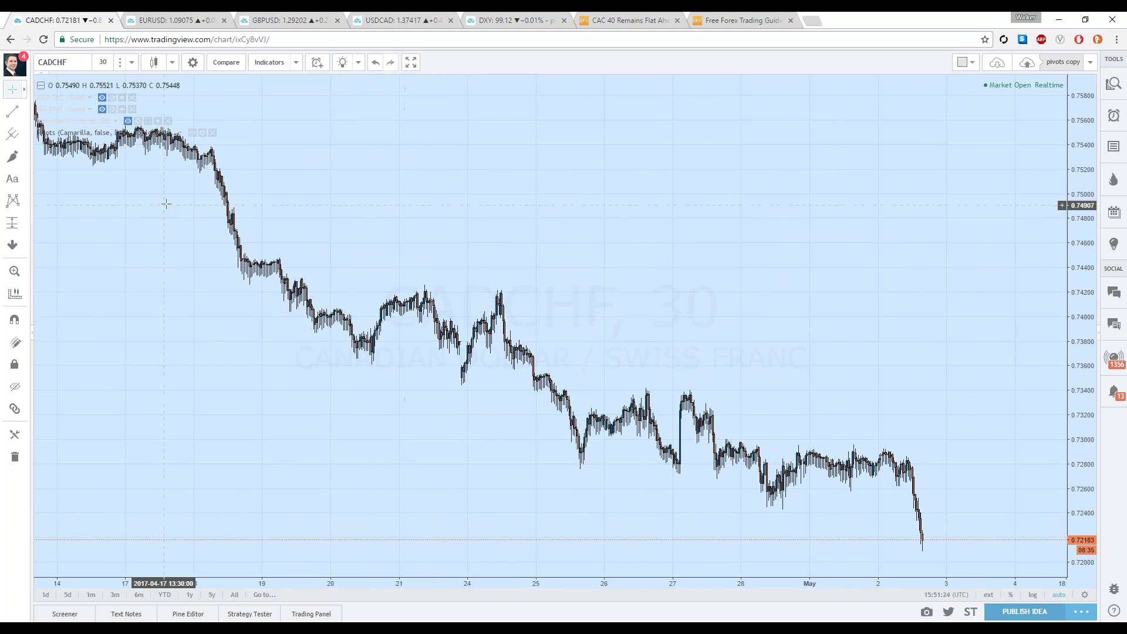
{"action": "scroll", "coordinate": [145, 172], "scroll_direction": "up", "scroll_amount": 1}
{"action": "scroll", "coordinate": [145, 172], "scroll_direction": "down", "scroll_amount": 4}
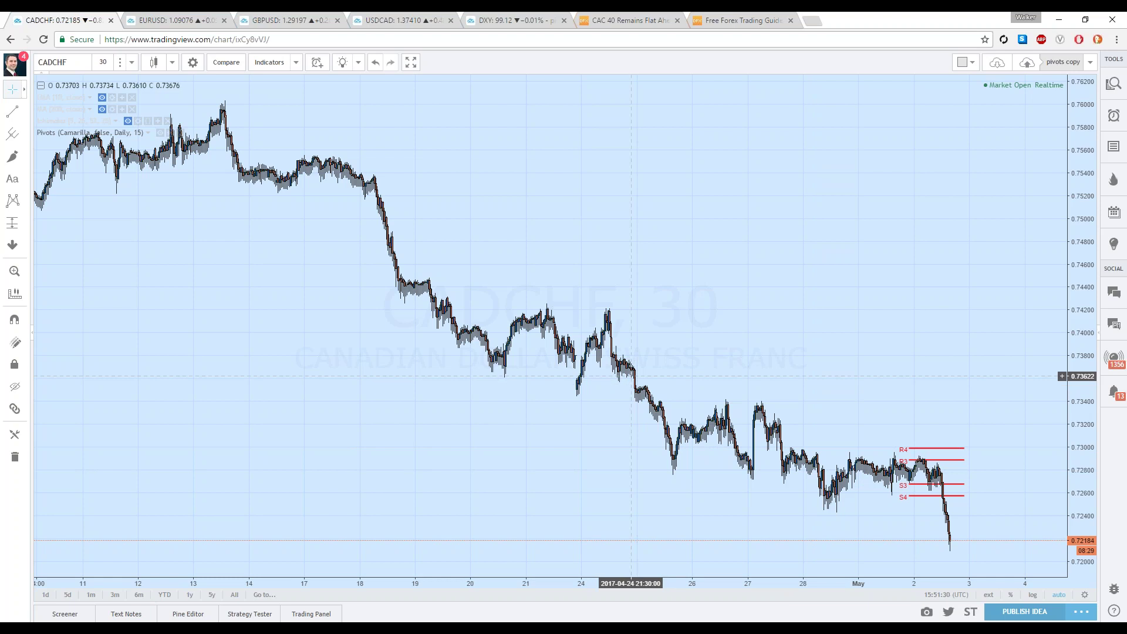
{"action": "scroll", "coordinate": [621, 377], "scroll_direction": "up", "scroll_amount": 2}
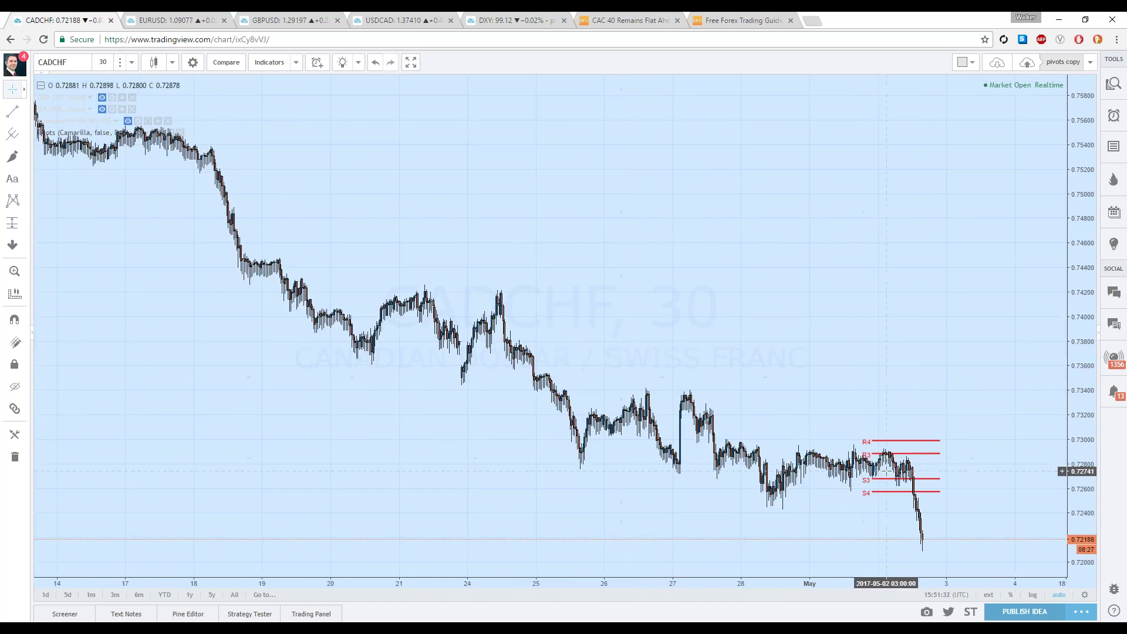
{"action": "scroll", "coordinate": [875, 487], "scroll_direction": "up", "scroll_amount": 3}
{"action": "scroll", "coordinate": [473, 234], "scroll_direction": "down", "scroll_amount": 5}
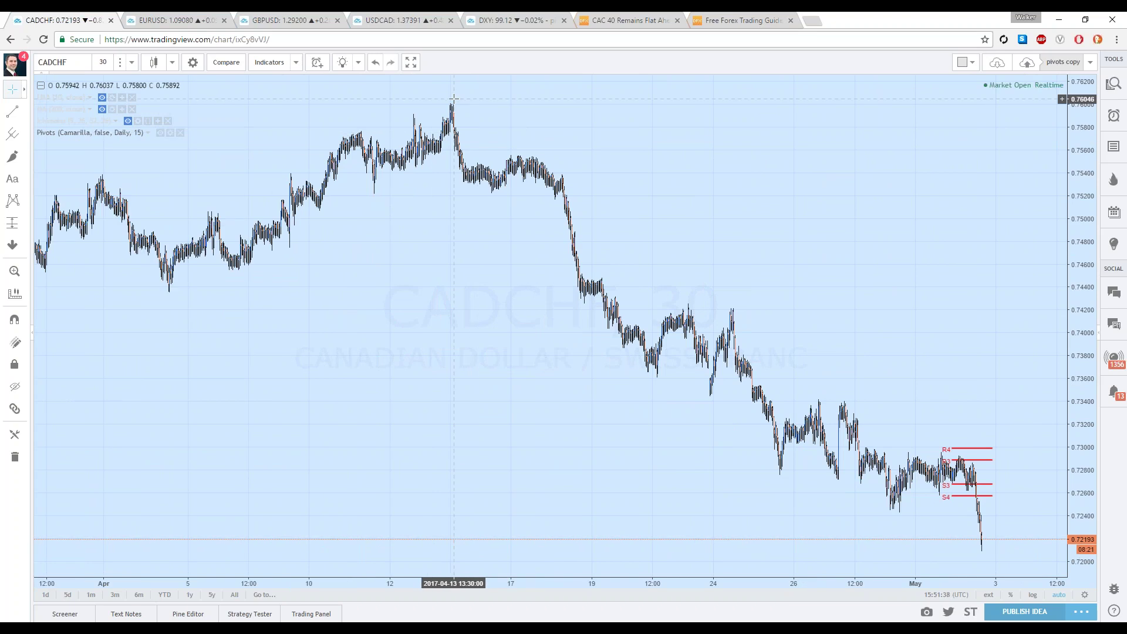
{"action": "scroll", "coordinate": [886, 503], "scroll_direction": "up", "scroll_amount": 6}
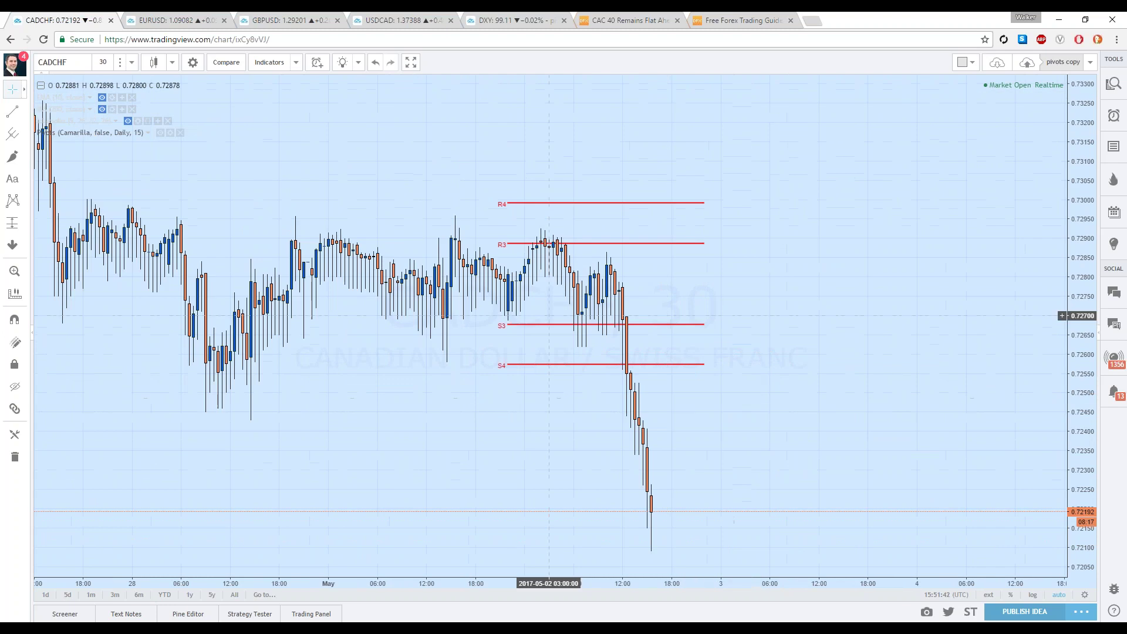
{"action": "left_click", "coordinate": [12, 156]}
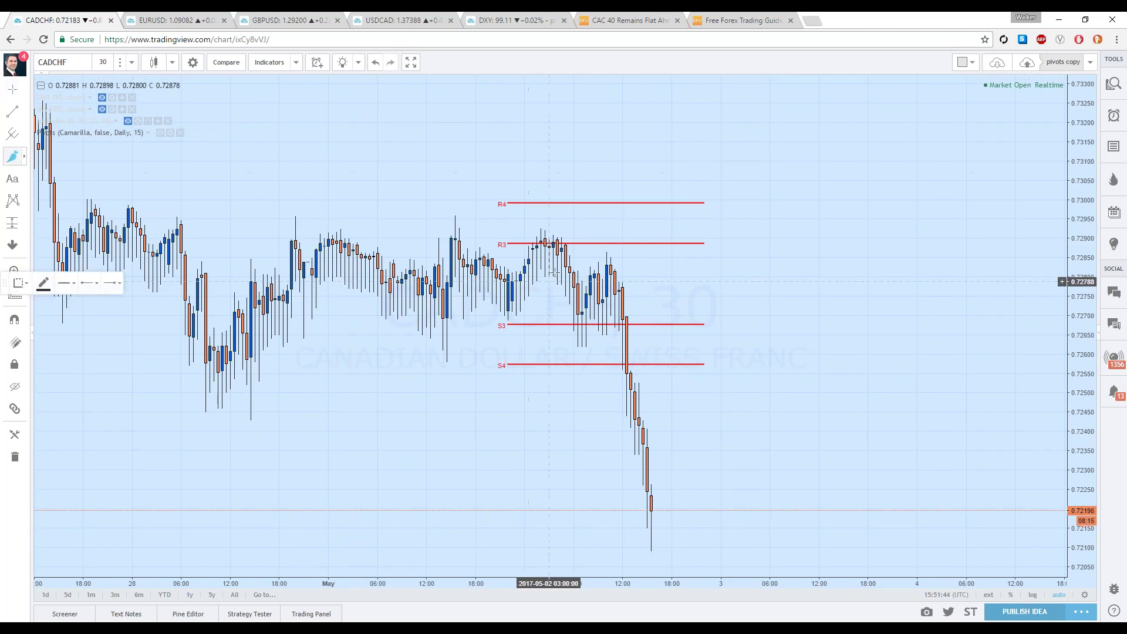
- Circle the R3 candles and add a short trade entered at S4, stop near S3, target adjusted
{"action": "mouse_move", "coordinate": [547, 230]}
{"action": "left_mouse_down"}
{"action": "mouse_move", "coordinate": [536, 236]}
{"action": "mouse_move", "coordinate": [555, 261]}
{"action": "mouse_move", "coordinate": [547, 232]}
{"action": "left_mouse_up"}
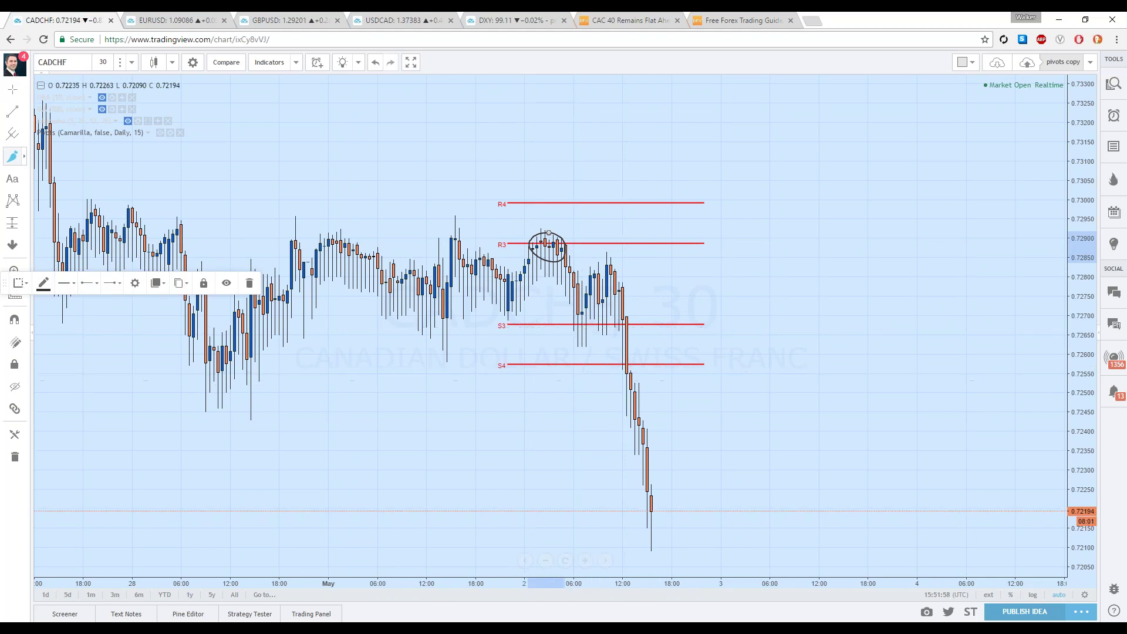
{"action": "left_click", "coordinate": [24, 223]}
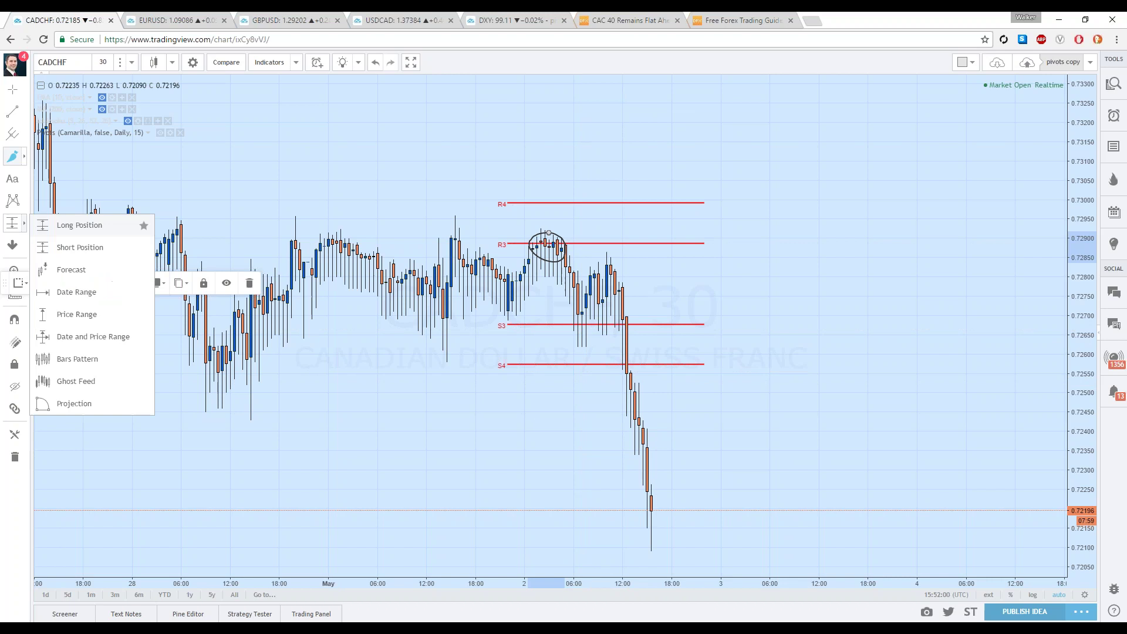
{"action": "left_click", "coordinate": [44, 246]}
{"action": "left_click", "coordinate": [512, 365]}
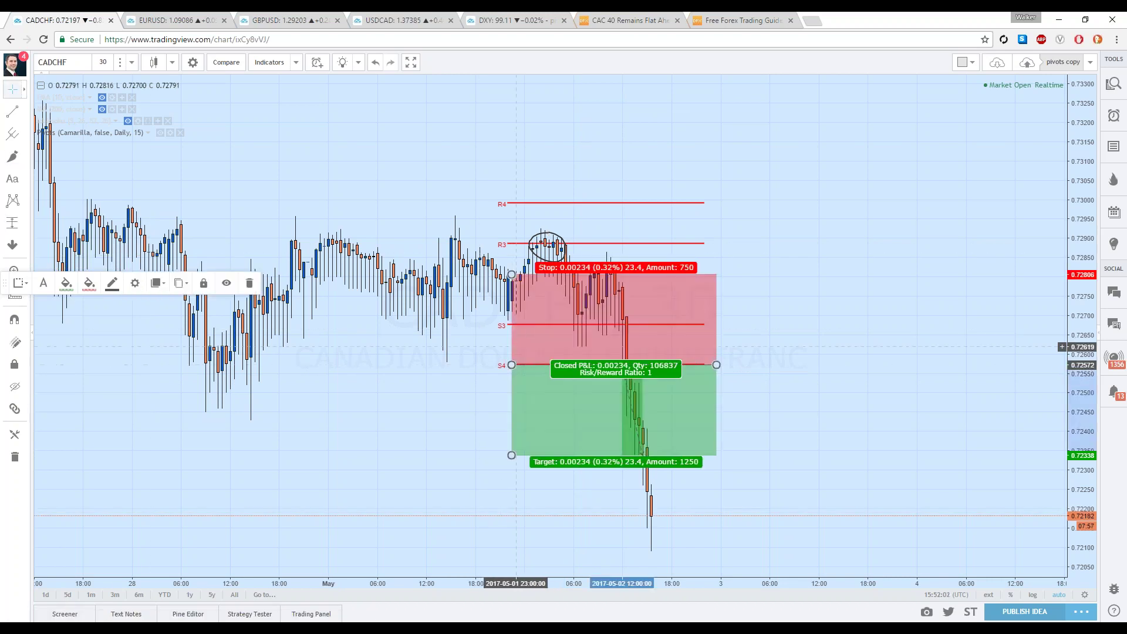
{"action": "left_click_drag", "start_coordinate": [524, 282], "coordinate": [508, 324]}
{"action": "left_click_drag", "start_coordinate": [511, 455], "coordinate": [515, 445]}
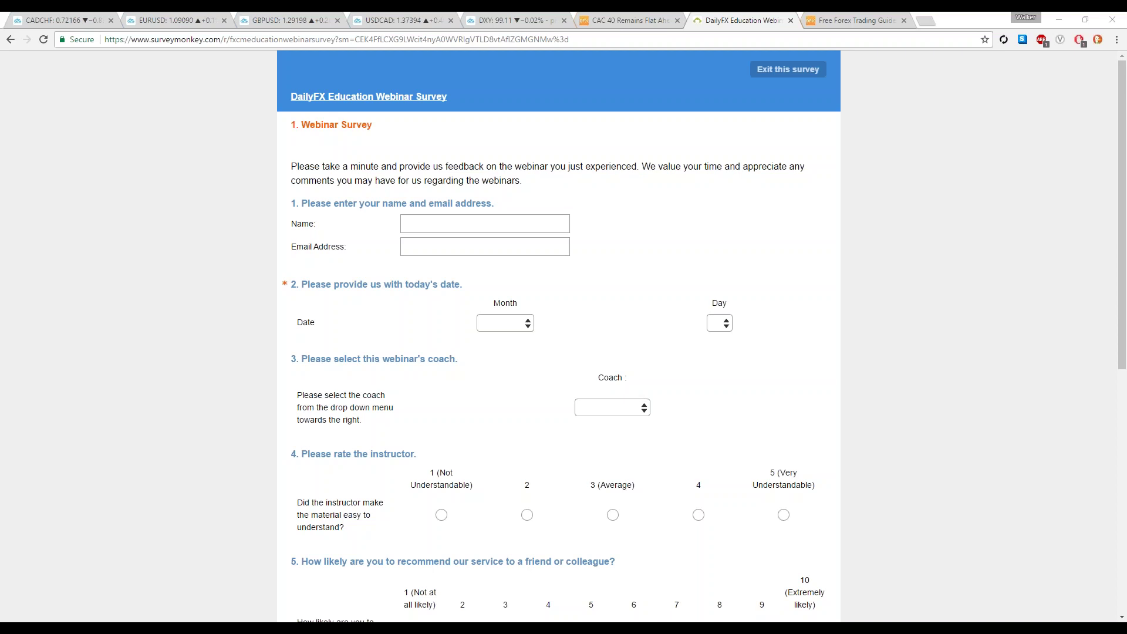
- Select the presenting coach in the Coach dropdown and start question 7's future-topics answer
{"action": "scroll", "coordinate": [606, 410], "scroll_direction": "down", "scroll_amount": 2}
{"action": "left_click", "coordinate": [599, 290]}
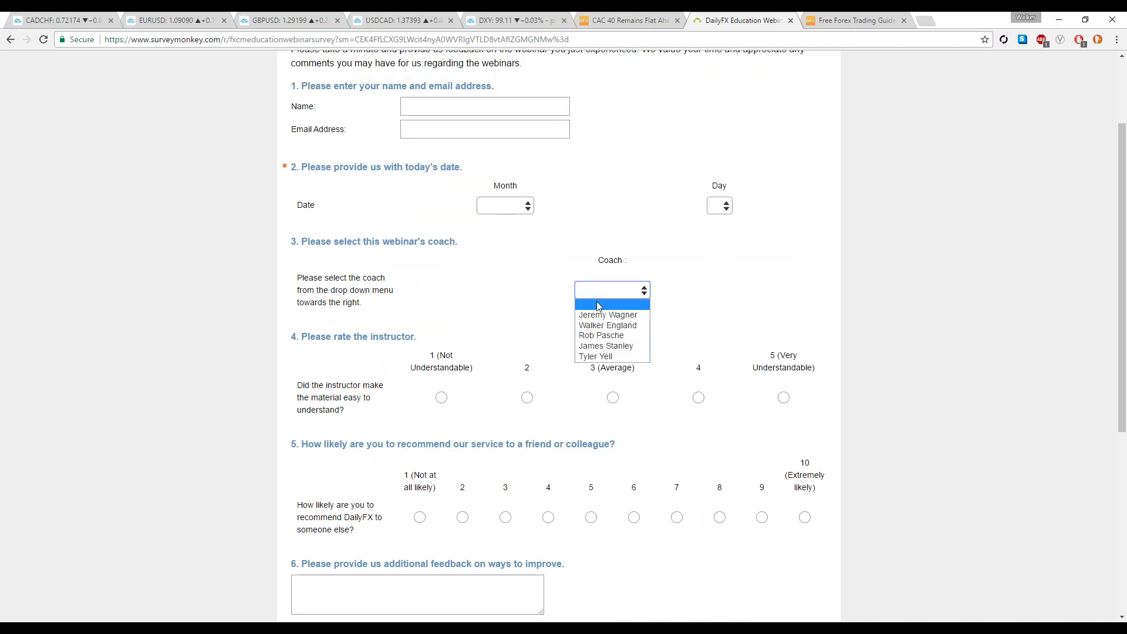
{"action": "left_click", "coordinate": [602, 324]}
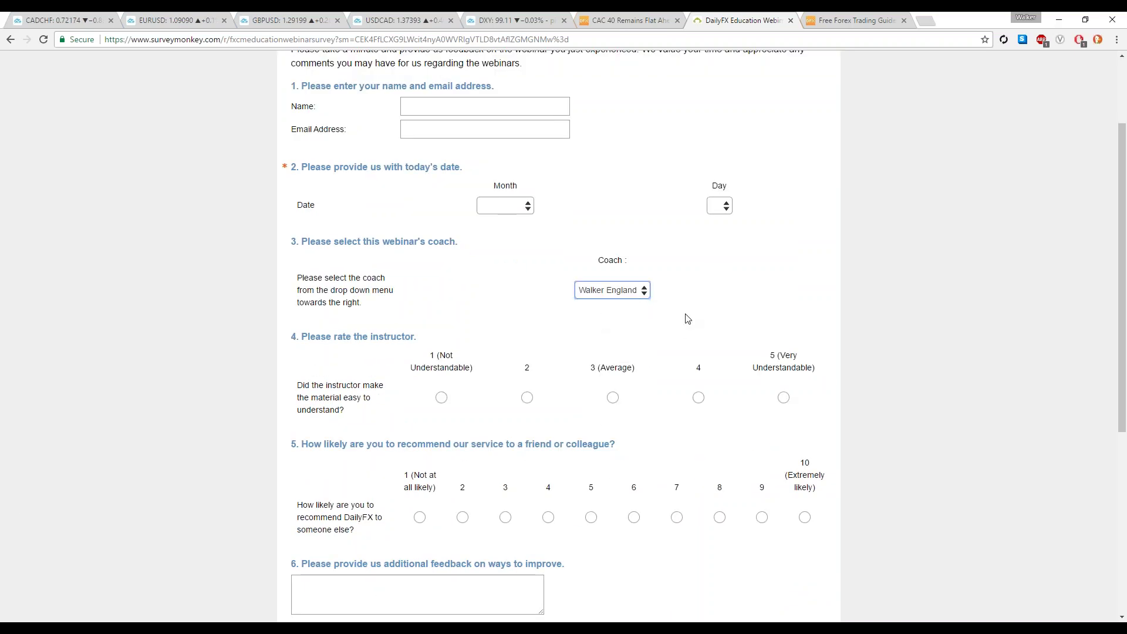
{"action": "scroll", "coordinate": [492, 274], "scroll_direction": "down", "scroll_amount": 2}
{"action": "left_click", "coordinate": [385, 556]}
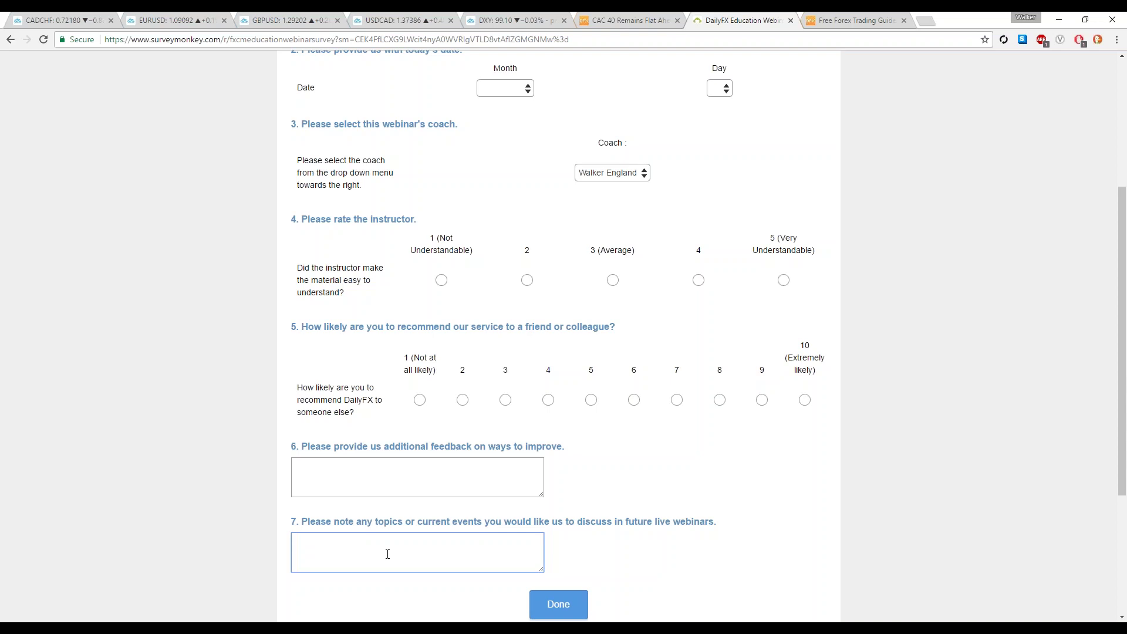
{"action": "scroll", "coordinate": [387, 555], "scroll_direction": "down", "scroll_amount": 2}
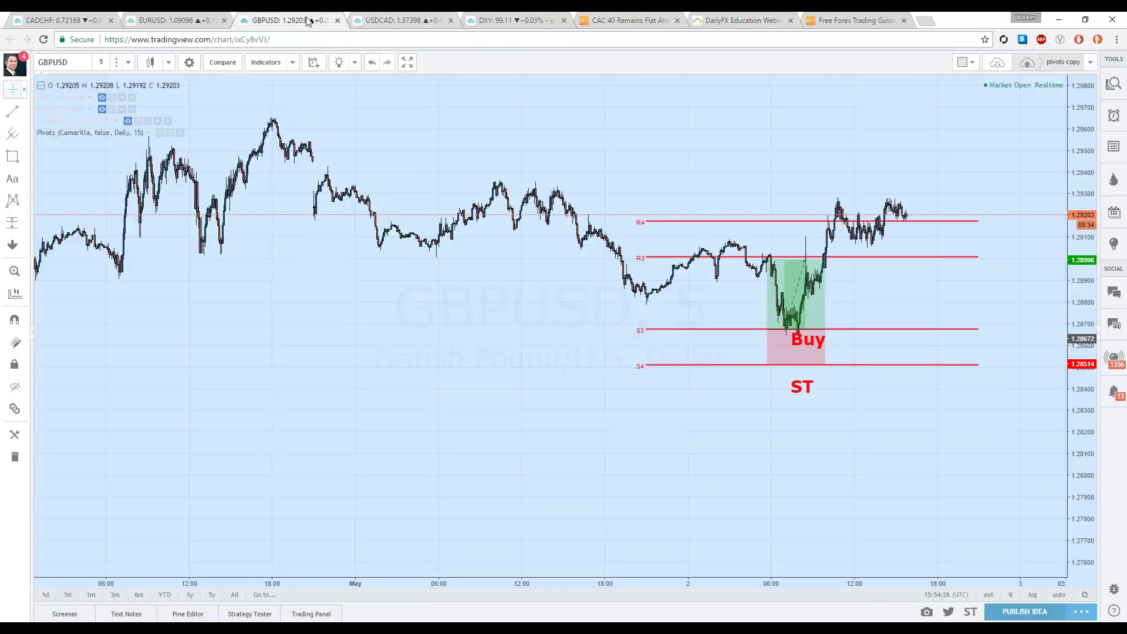
- Change the GBPUSD chart's symbol to GBPCAD, then dock the Forex News by DailyFX YouTube window as a tab
{"action": "left_click", "coordinate": [293, 18]}
{"action": "left_click", "coordinate": [77, 63]}
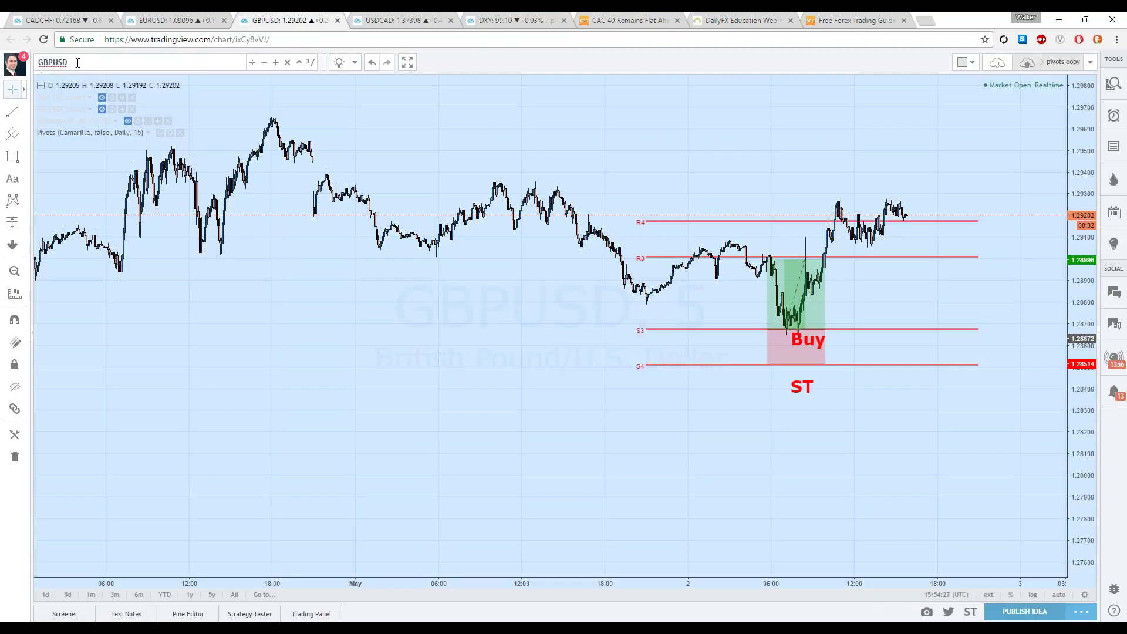
{"action": "type", "text": "GBPCAD"}
{"action": "key", "text": "Return"}
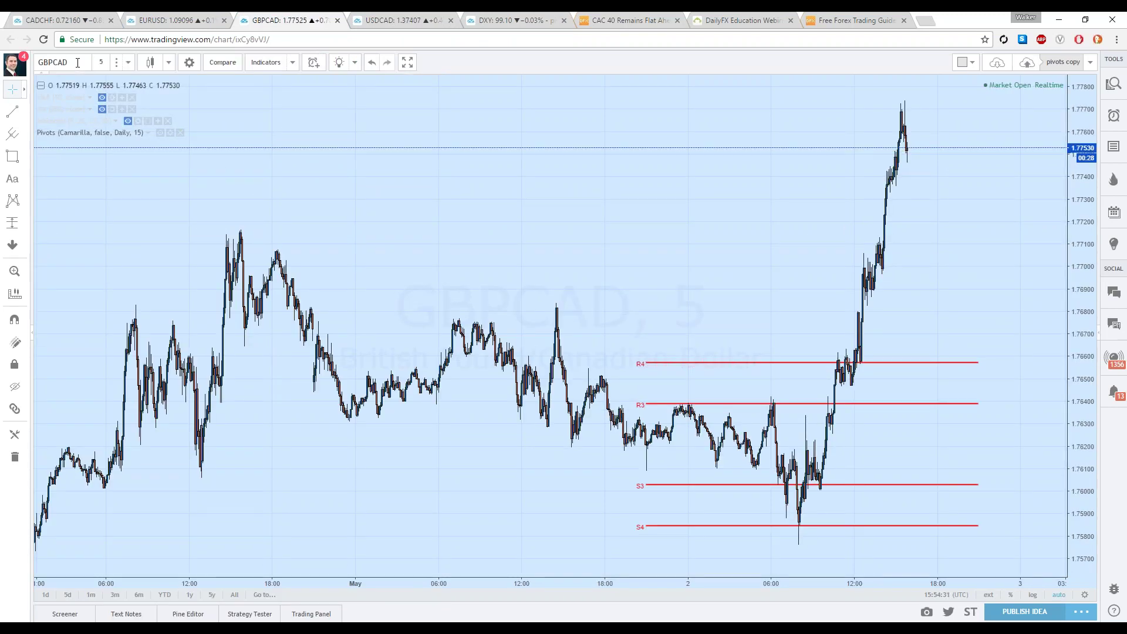
{"action": "scroll", "coordinate": [712, 352], "scroll_direction": "up", "scroll_amount": 3}
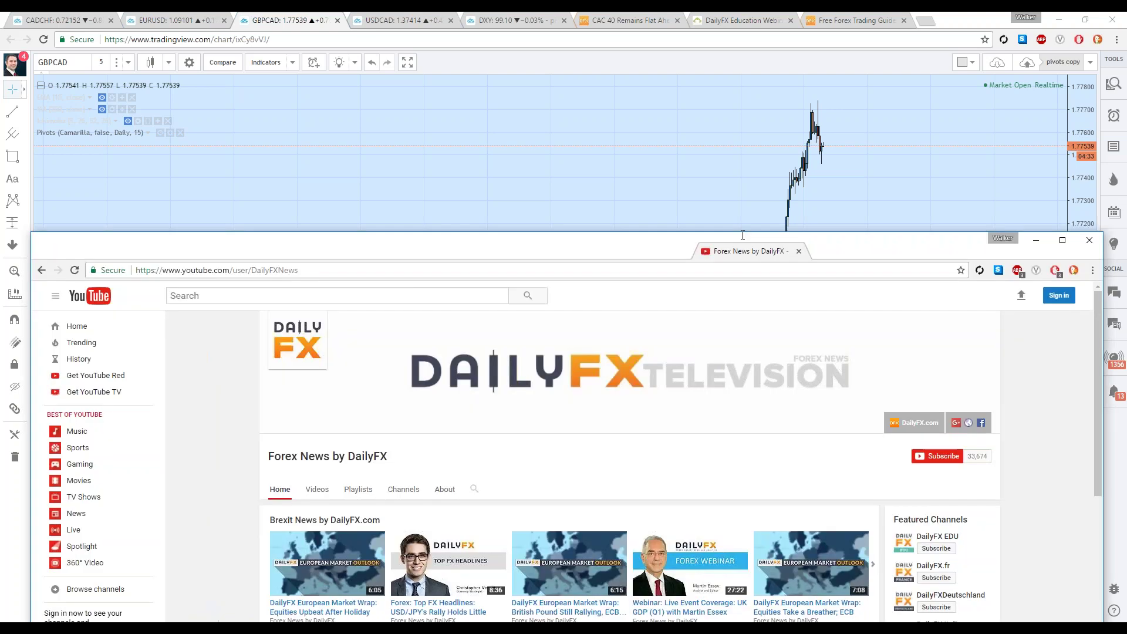
{"action": "left_click_drag", "start_coordinate": [755, 249], "coordinate": [575, 56]}
- Copy the Forex News by DailyFX channel's web address and switch to another window
{"action": "right_click", "coordinate": [541, 40]}
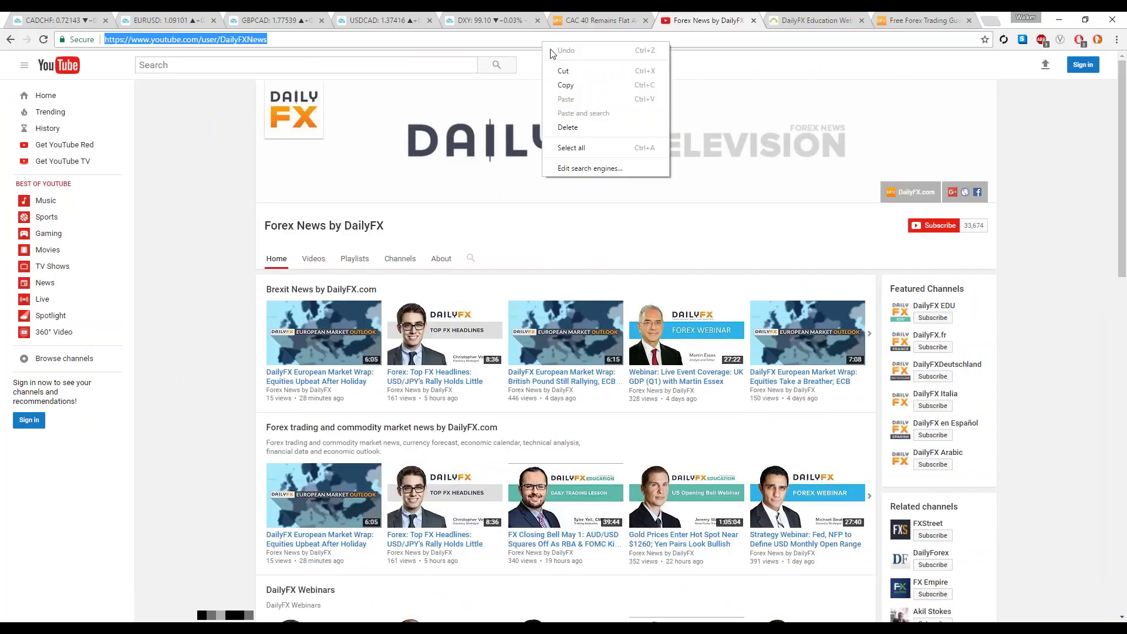
{"action": "left_click", "coordinate": [564, 86]}
{"action": "key", "text": "alt+Tab"}
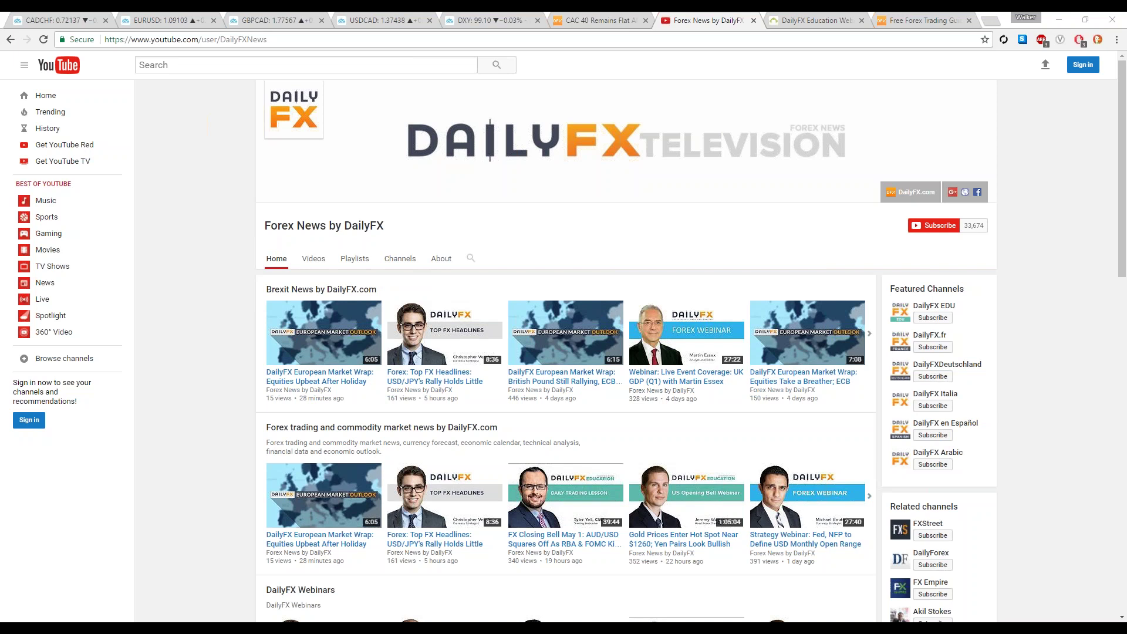
- Open the latest DailyFX day-trading webinar video from the channel page
{"action": "scroll", "coordinate": [717, 525], "scroll_direction": "down", "scroll_amount": 3}
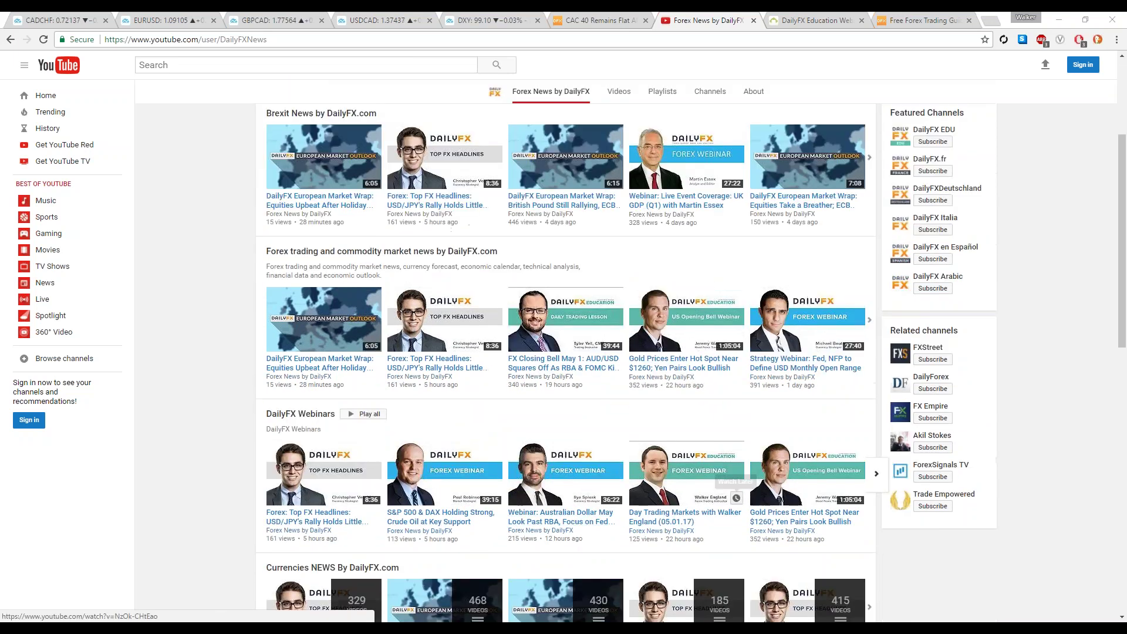
{"action": "left_click", "coordinate": [718, 524]}
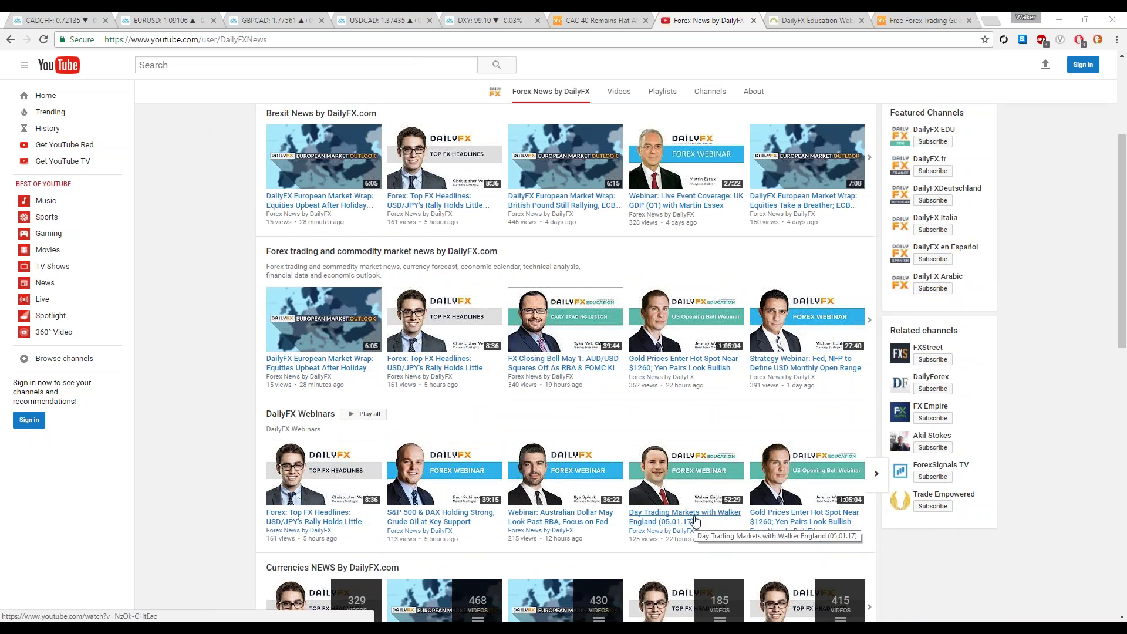
{"action": "scroll", "coordinate": [645, 510], "scroll_direction": "up", "scroll_amount": 1}
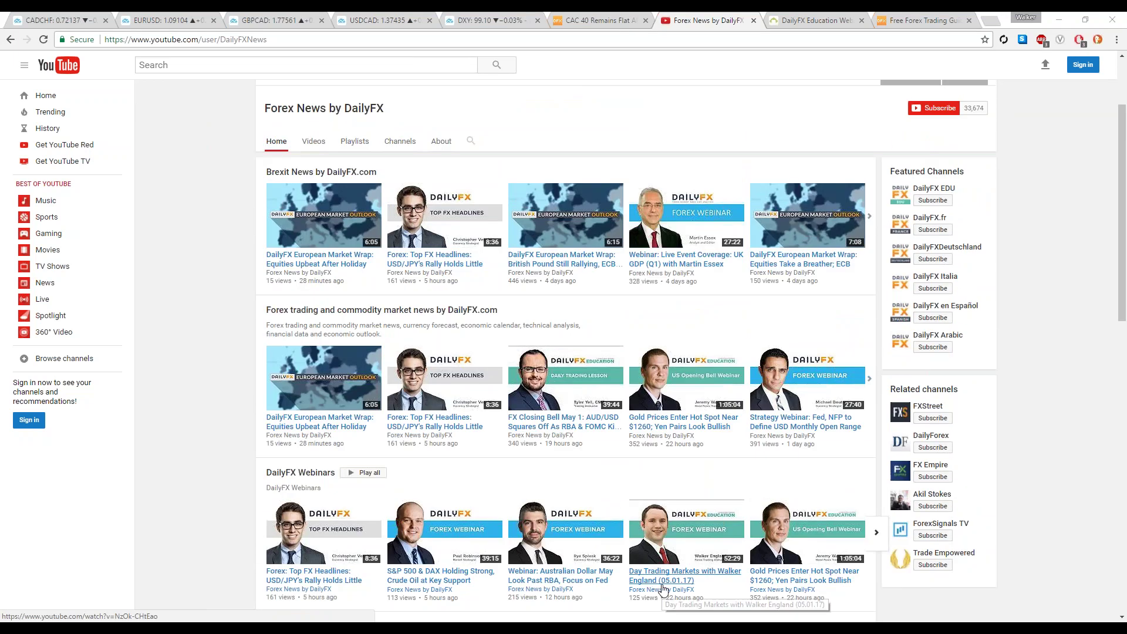
{"action": "scroll", "coordinate": [665, 586], "scroll_direction": "up", "scroll_amount": 2}
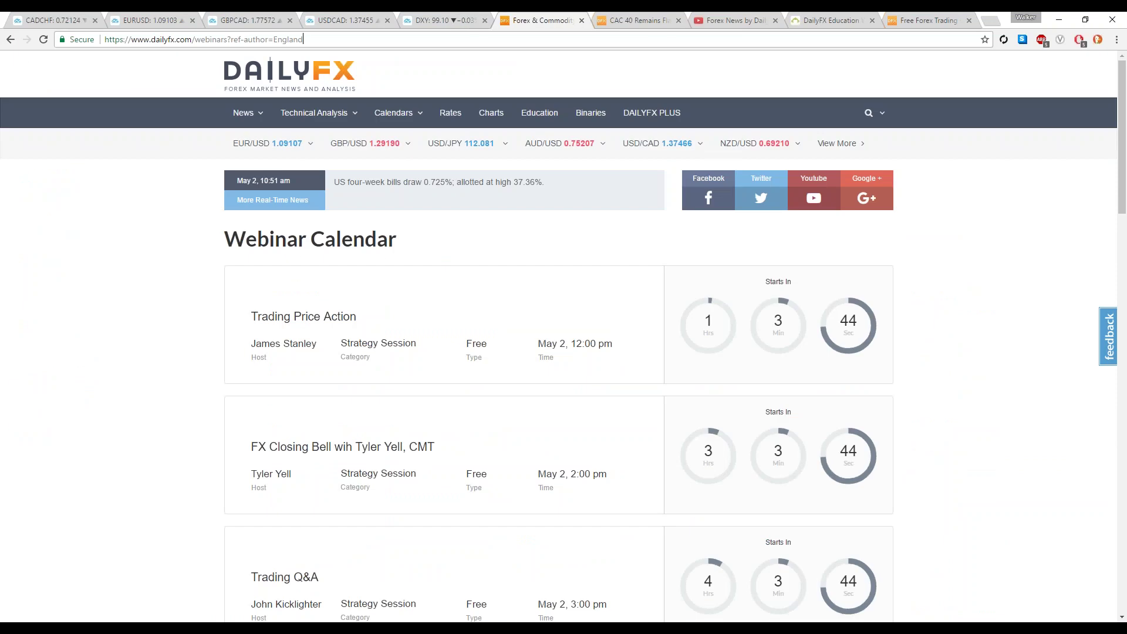
- Copy the DailyFX Webinar Calendar page address
{"action": "left_click_drag", "start_coordinate": [304, 40], "coordinate": [105, 39]}
{"action": "right_click", "coordinate": [384, 41]}
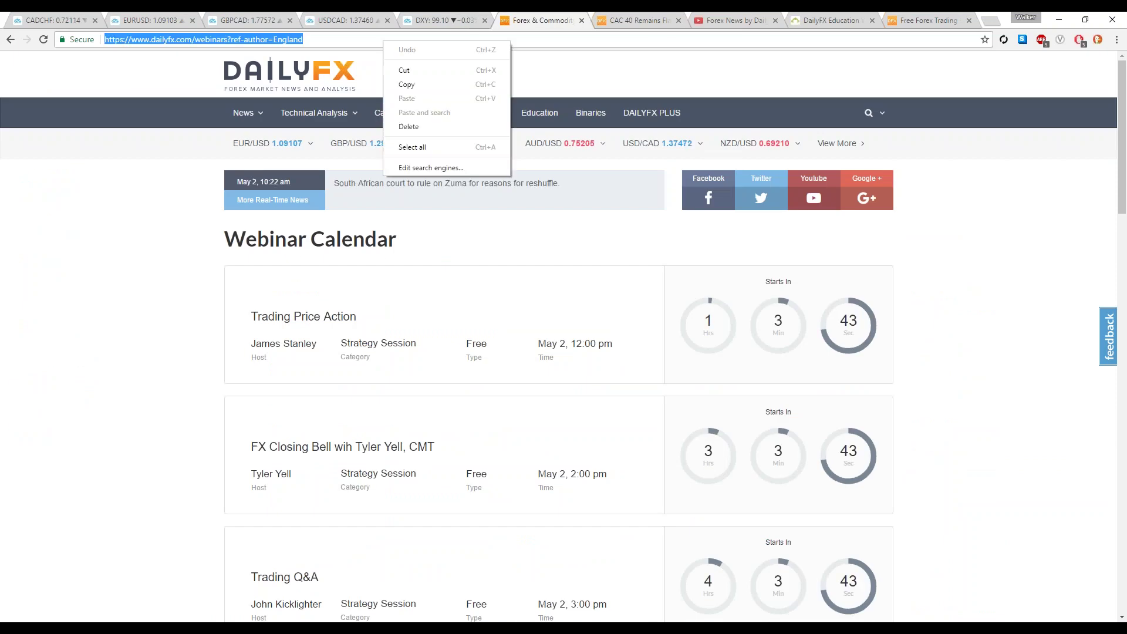
{"action": "left_click", "coordinate": [415, 85]}
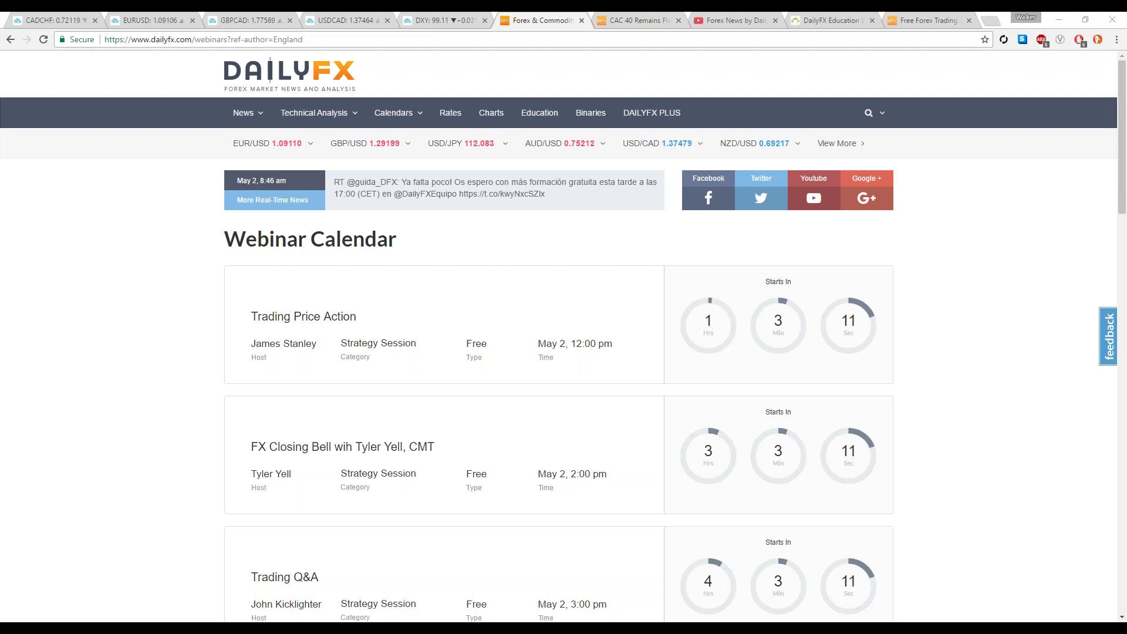
- Show the webinar sessions scheduled for Wednesday, May 3
{"action": "scroll", "coordinate": [564, 334], "scroll_direction": "down", "scroll_amount": 1}
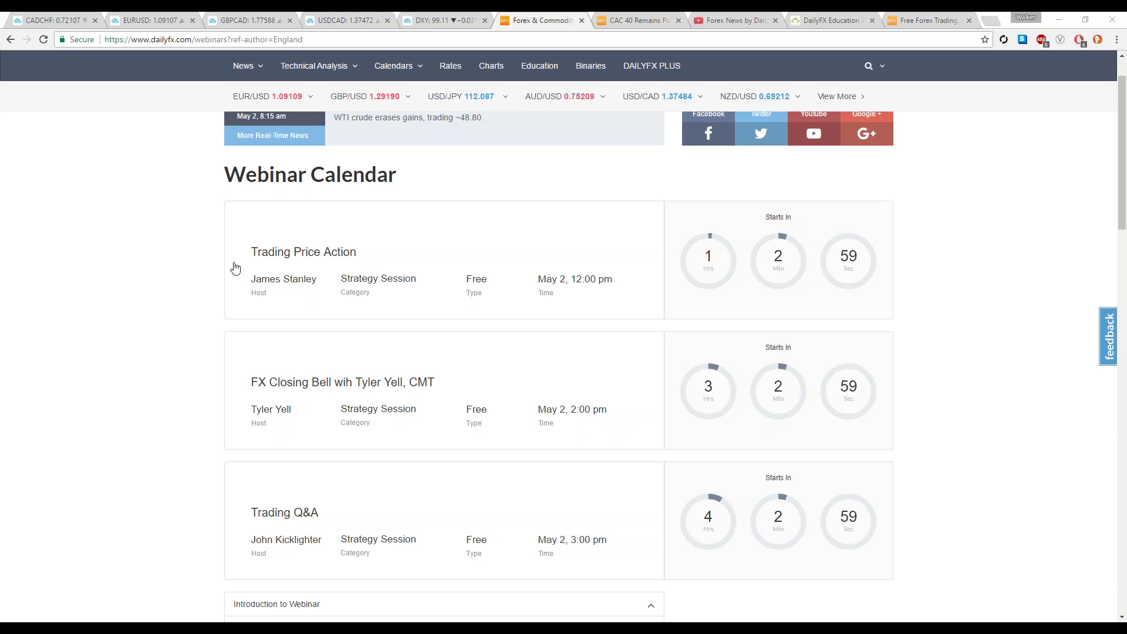
{"action": "scroll", "coordinate": [235, 269], "scroll_direction": "down", "scroll_amount": 1}
{"action": "scroll", "coordinate": [184, 271], "scroll_direction": "down", "scroll_amount": 7}
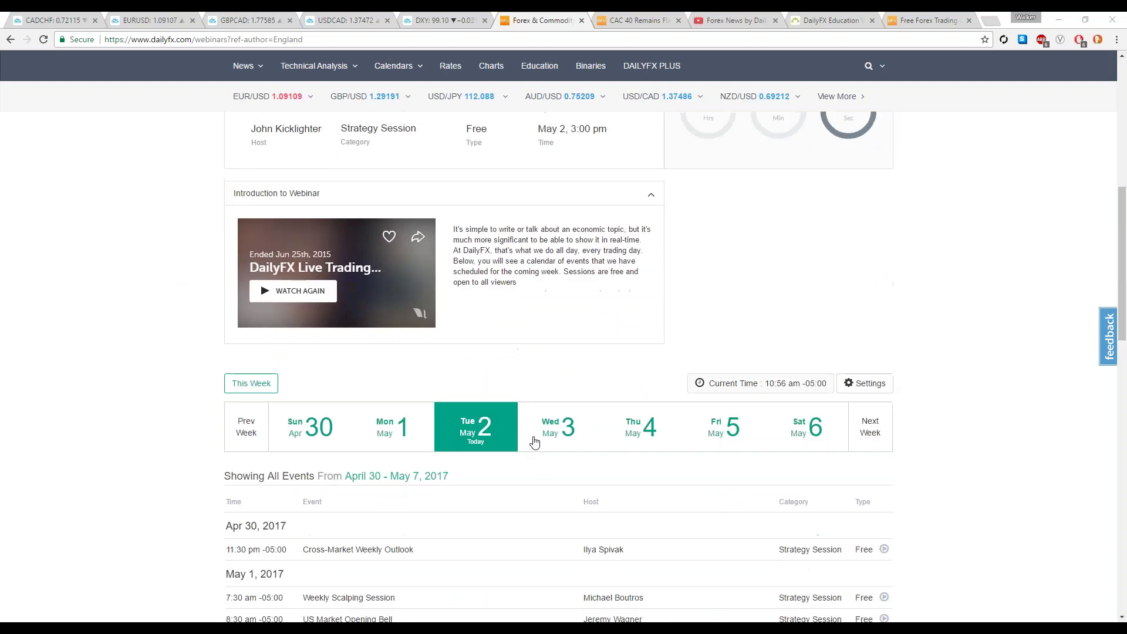
{"action": "left_click", "coordinate": [564, 435]}
{"action": "scroll", "coordinate": [42, 254], "scroll_direction": "down", "scroll_amount": 4}
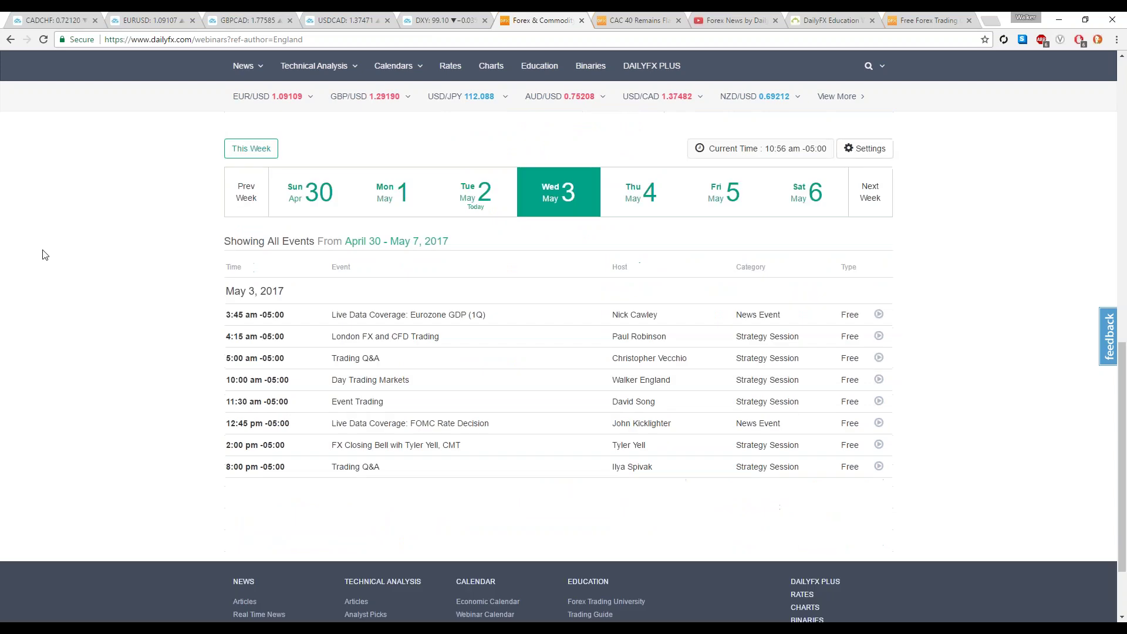